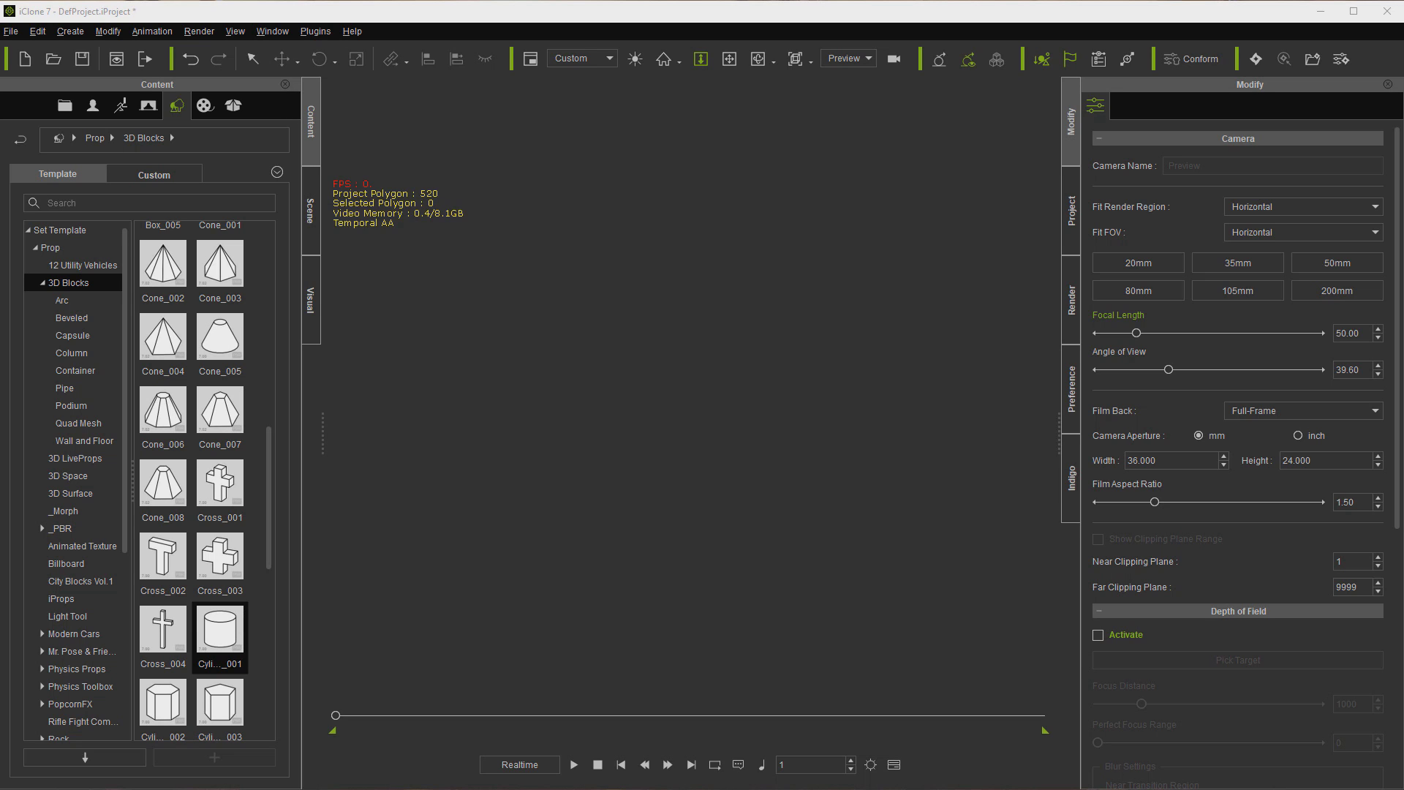
# Step: Add the Cylinder_001 3D block to the scene and flatten it to a Z scale of about 21.5
pyautogui.doubleClick(228, 637)
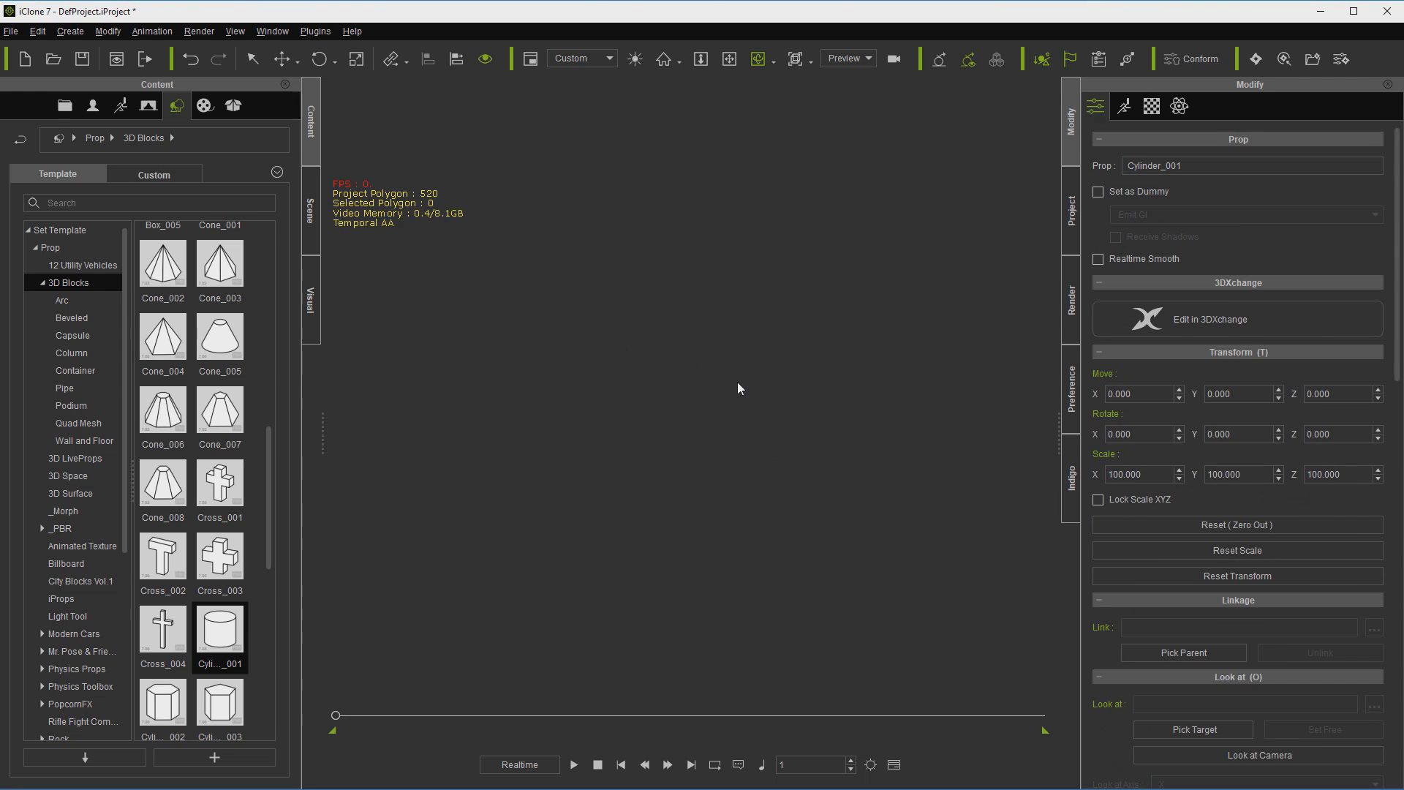
pyautogui.click(663, 58)
pyautogui.click(356, 60)
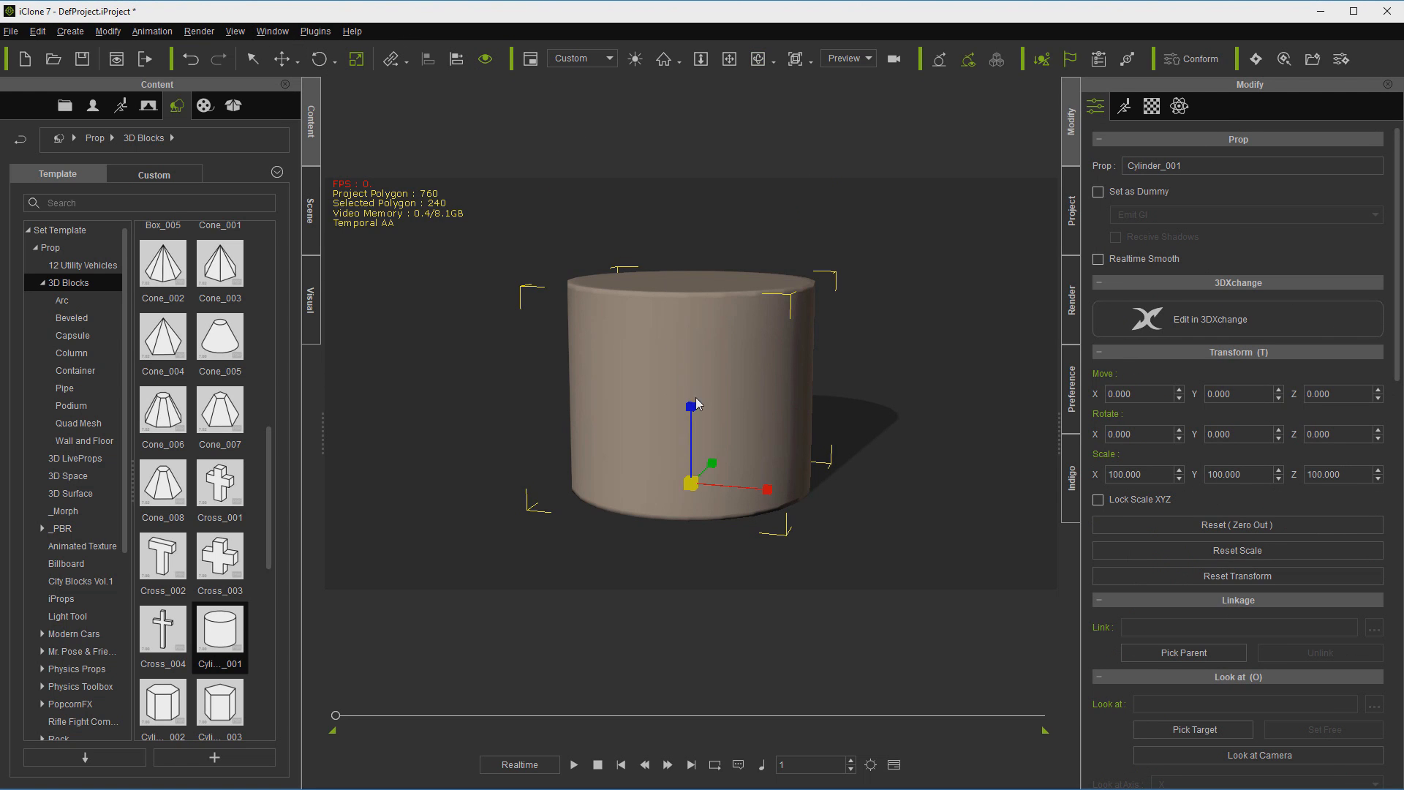
pyautogui.moveTo(689, 405); pyautogui.dragTo(677, 633)
# Step: Rotate the flattened cylinder 90 degrees about X so that its round face stands upright
pyautogui.click(1140, 438)
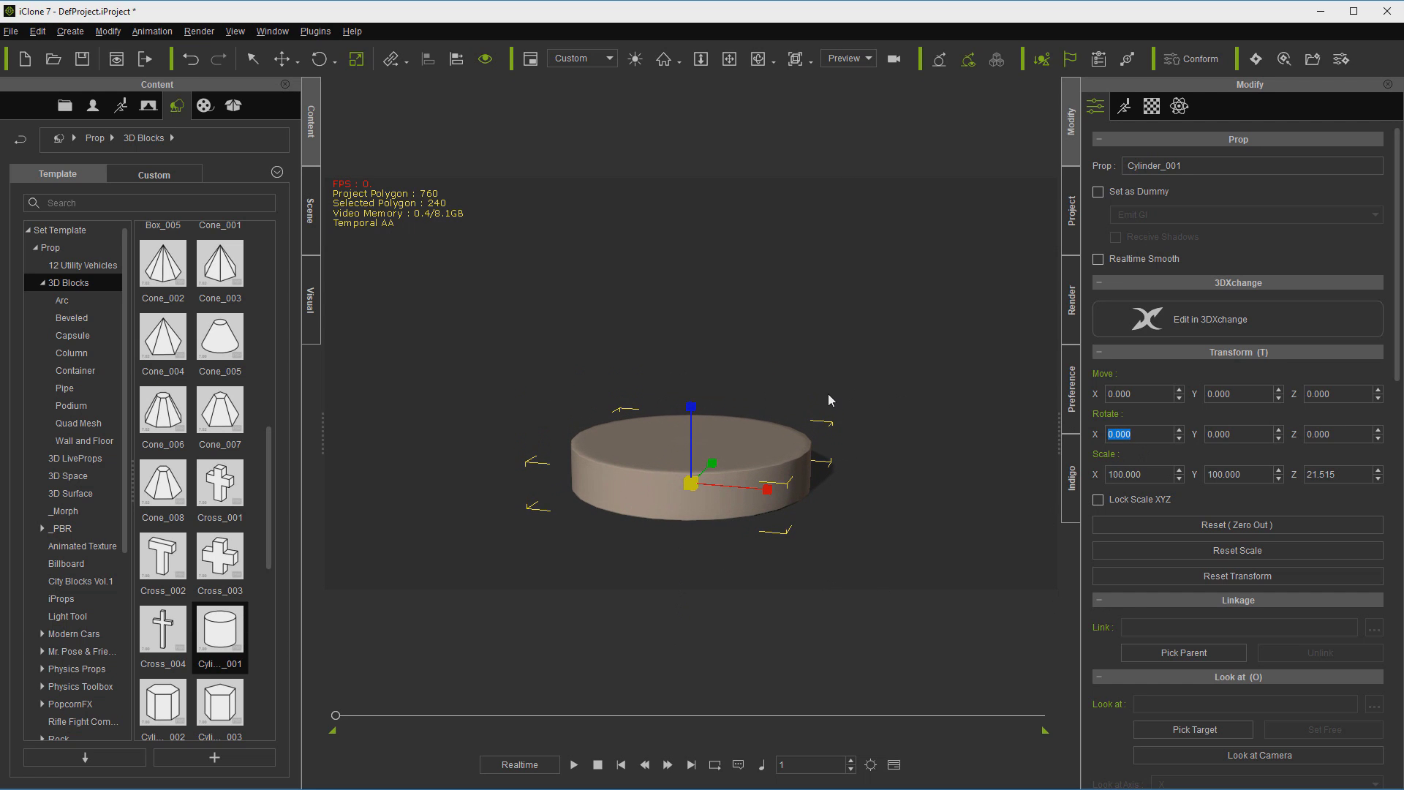
pyautogui.write('90')
pyautogui.press('Return')
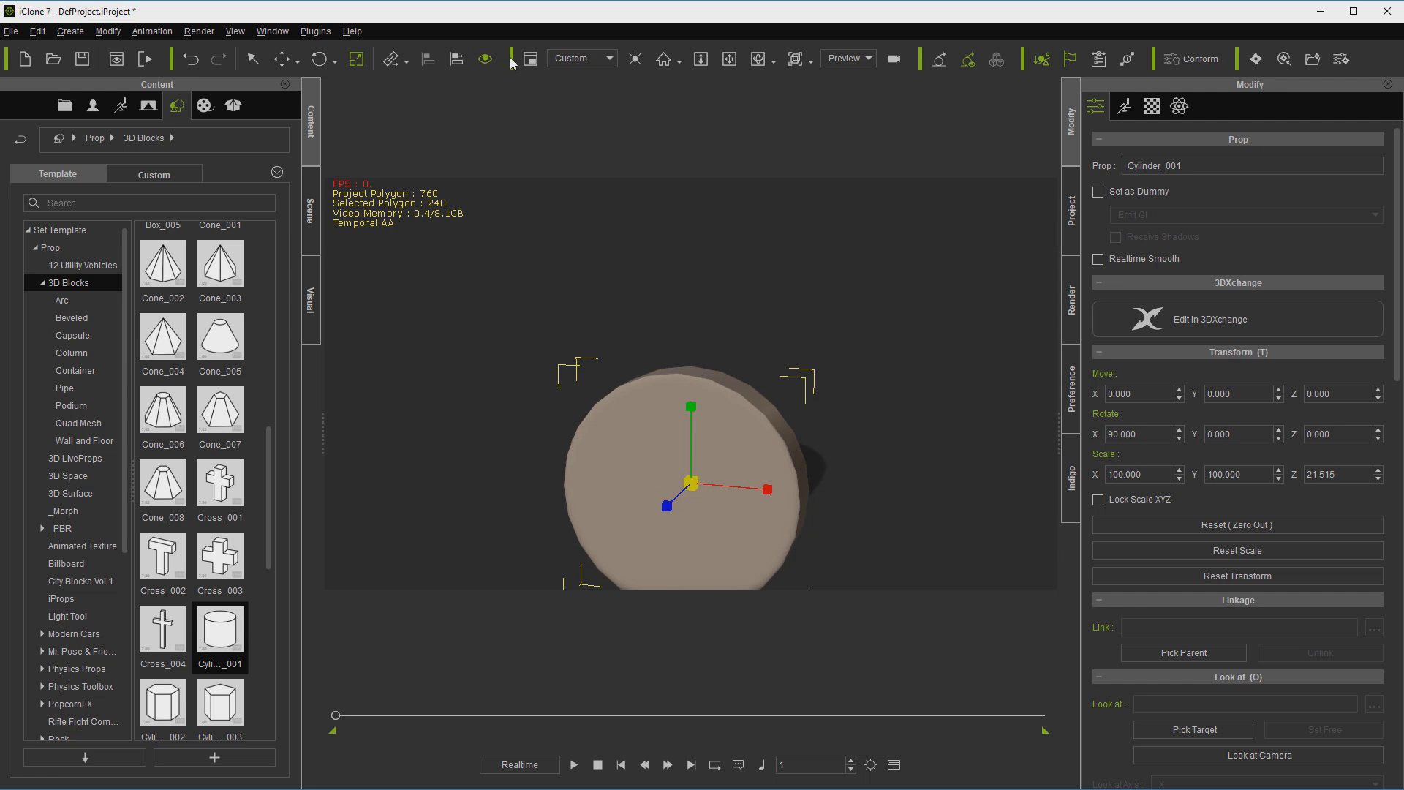
# Step: Apply the car wheel image as the cylinder's base color texture
pyautogui.click(729, 60)
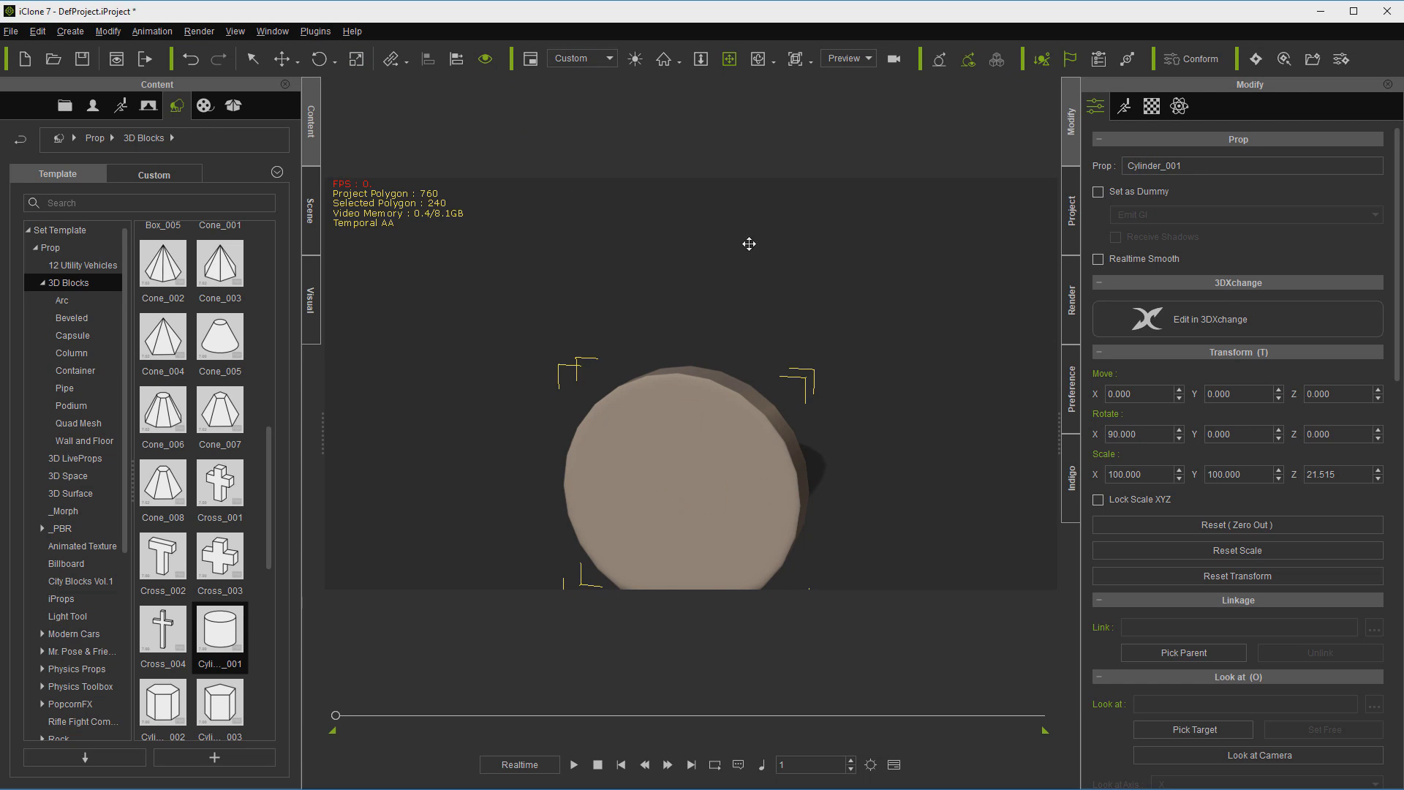
pyautogui.moveTo(739, 259); pyautogui.dragTo(744, 206, button='middle')
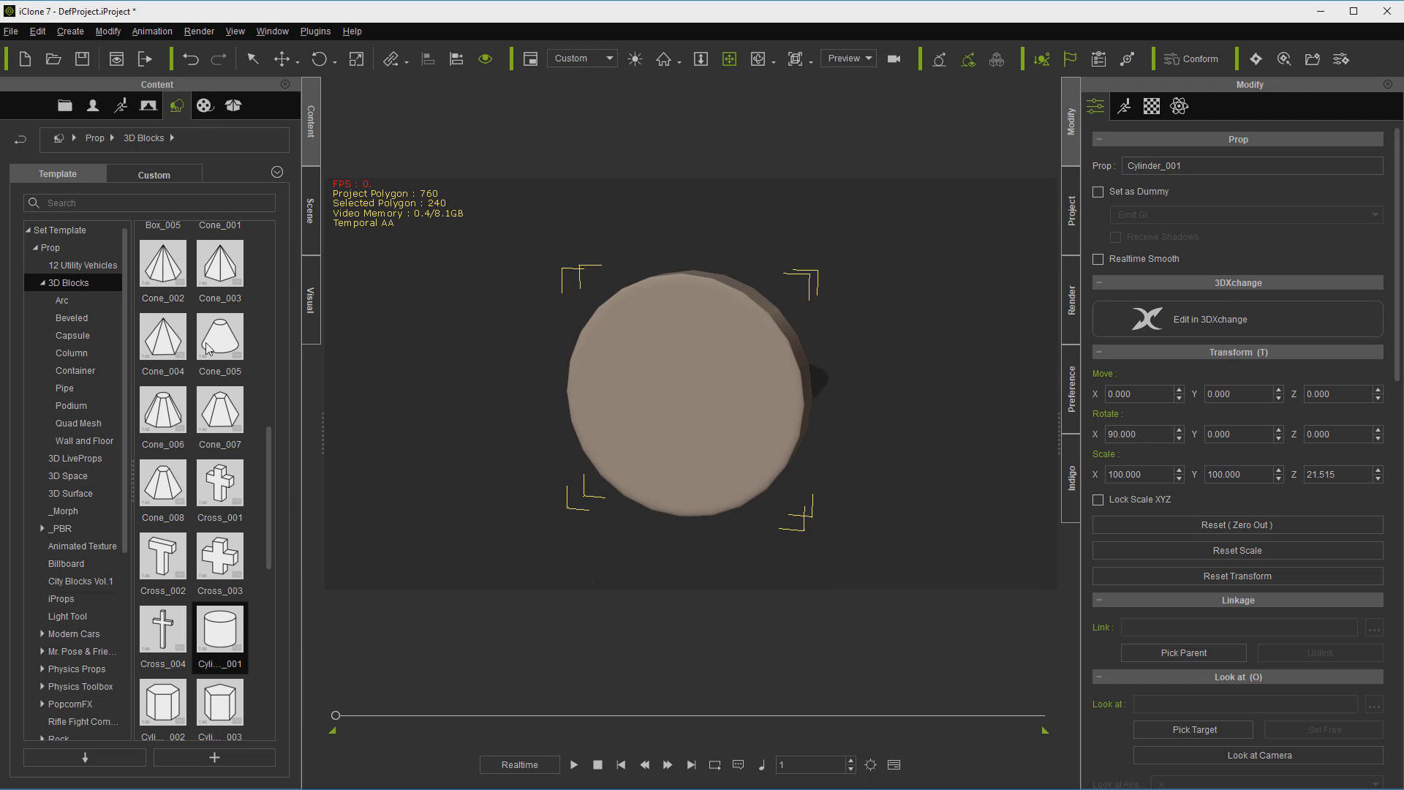
pyautogui.moveTo(0, 417); pyautogui.dragTo(709, 408)
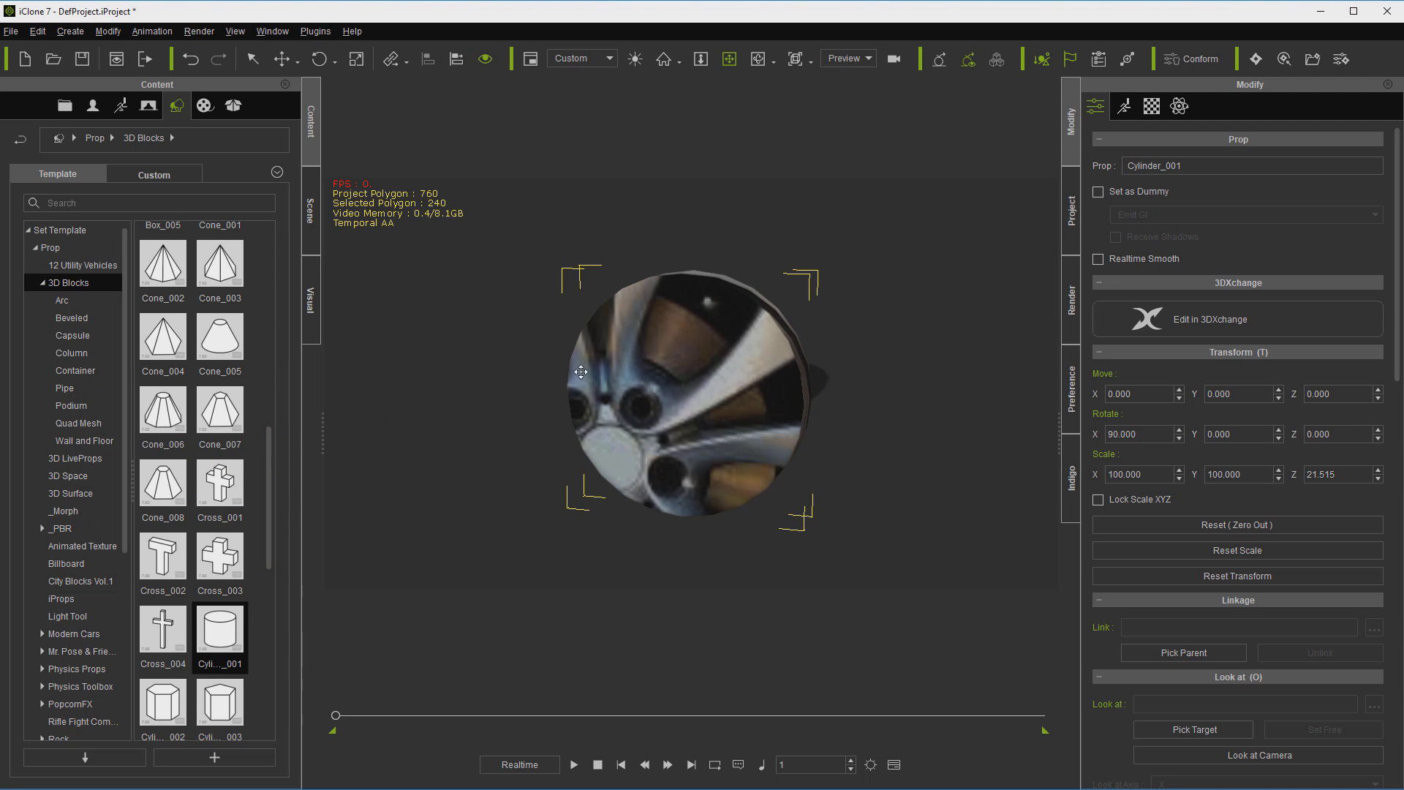
# Step: Apply Cylindrical Capped UV mapping aligned to Z so the wheel image fits the cylinder's face
pyautogui.click(1152, 106)
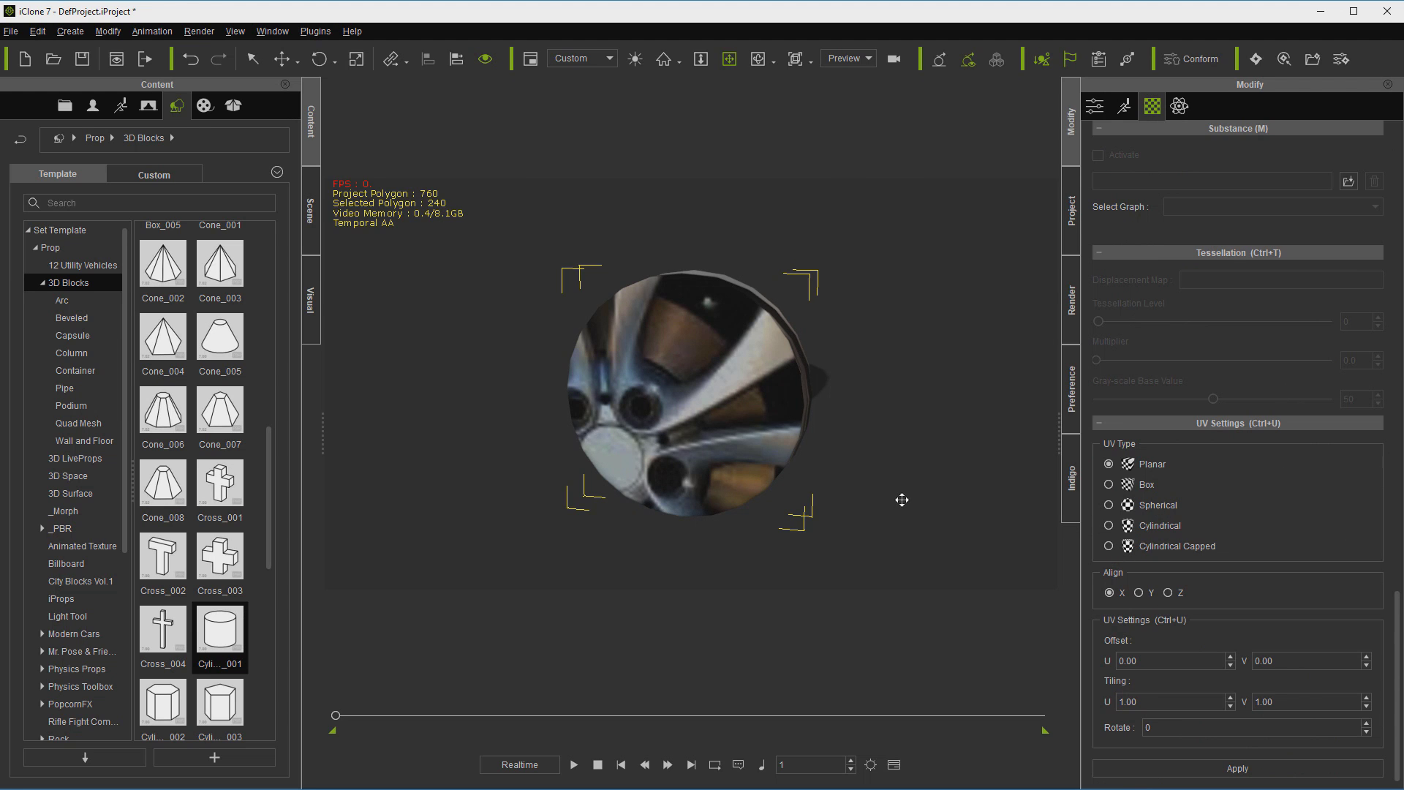
pyautogui.moveTo(903, 496); pyautogui.dragTo(868, 495)
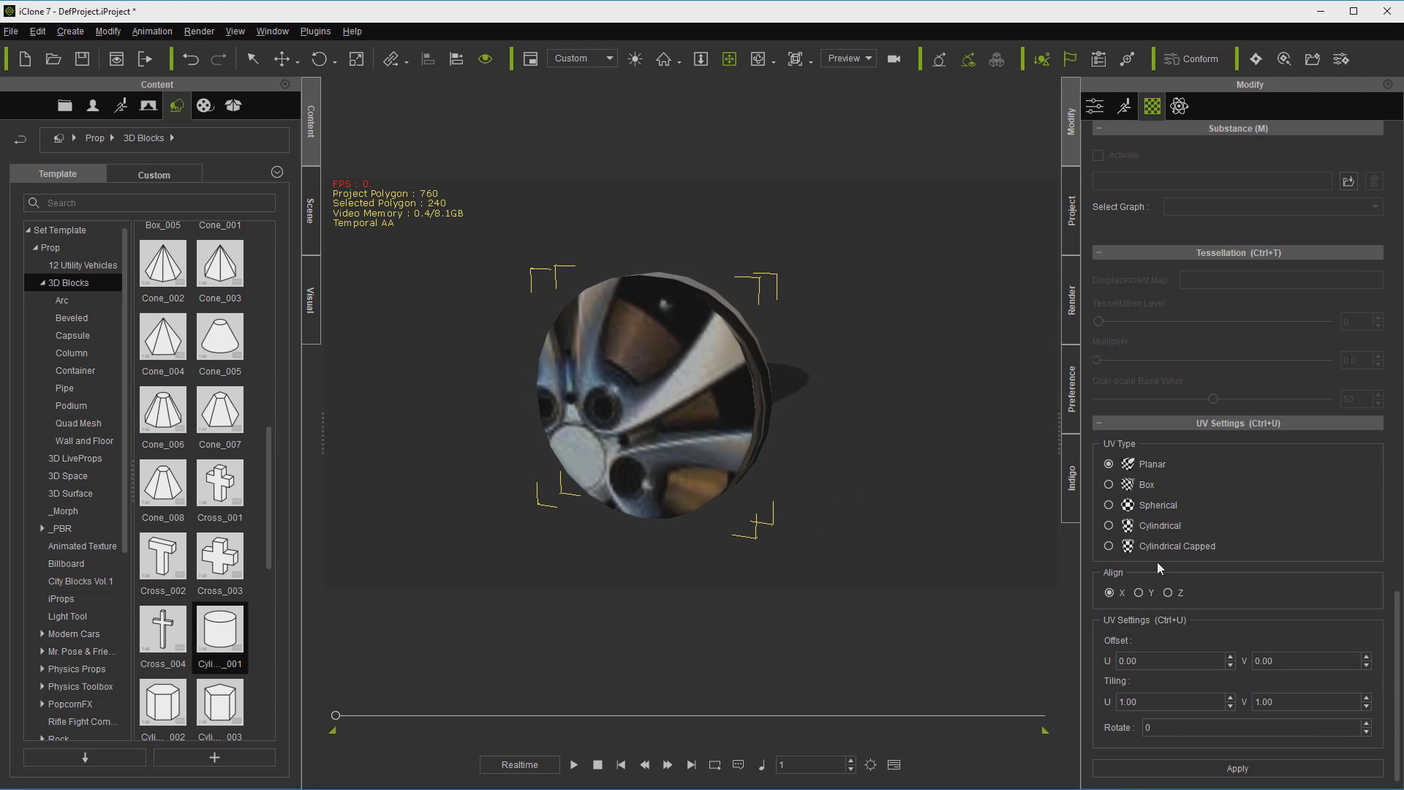
pyautogui.click(1109, 546)
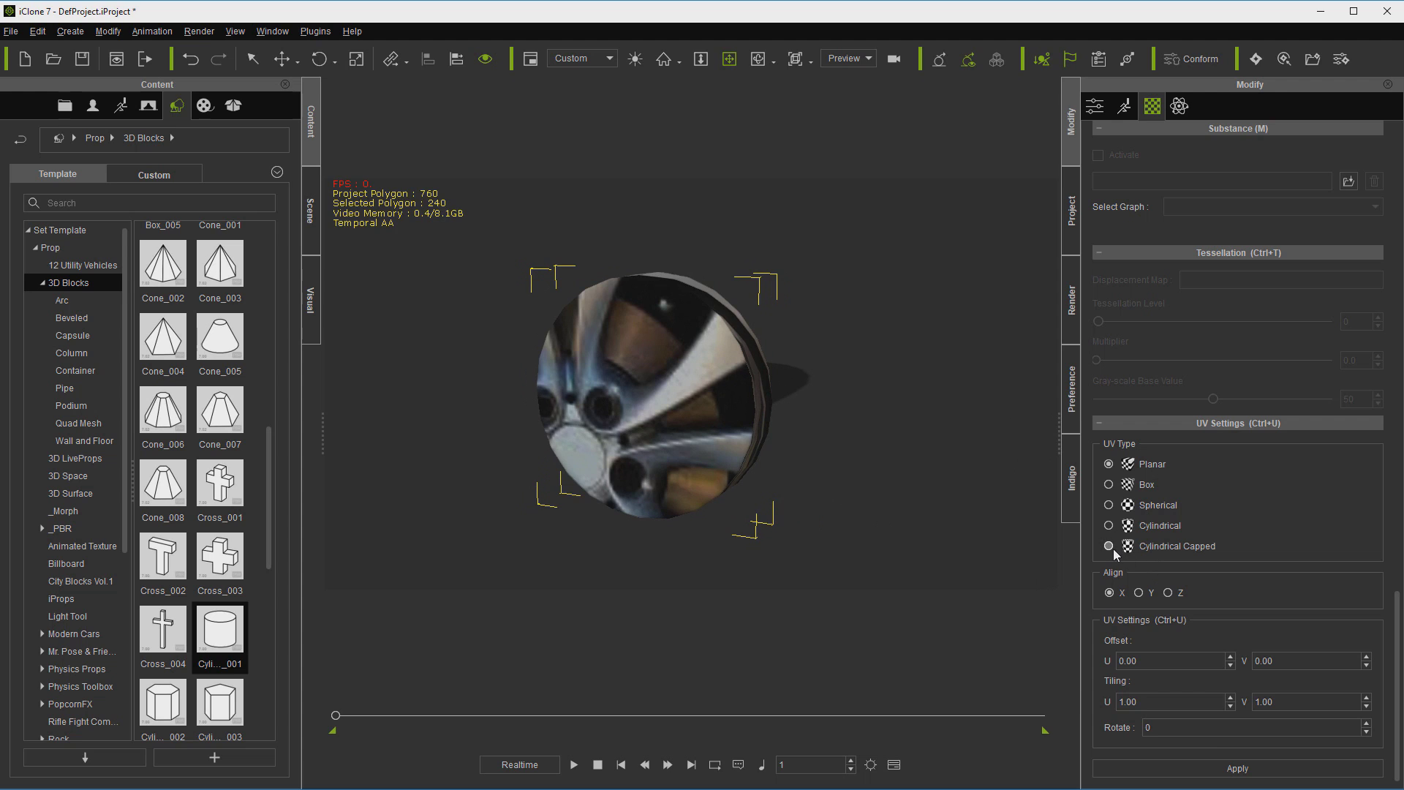
pyautogui.click(1169, 592)
pyautogui.click(1193, 773)
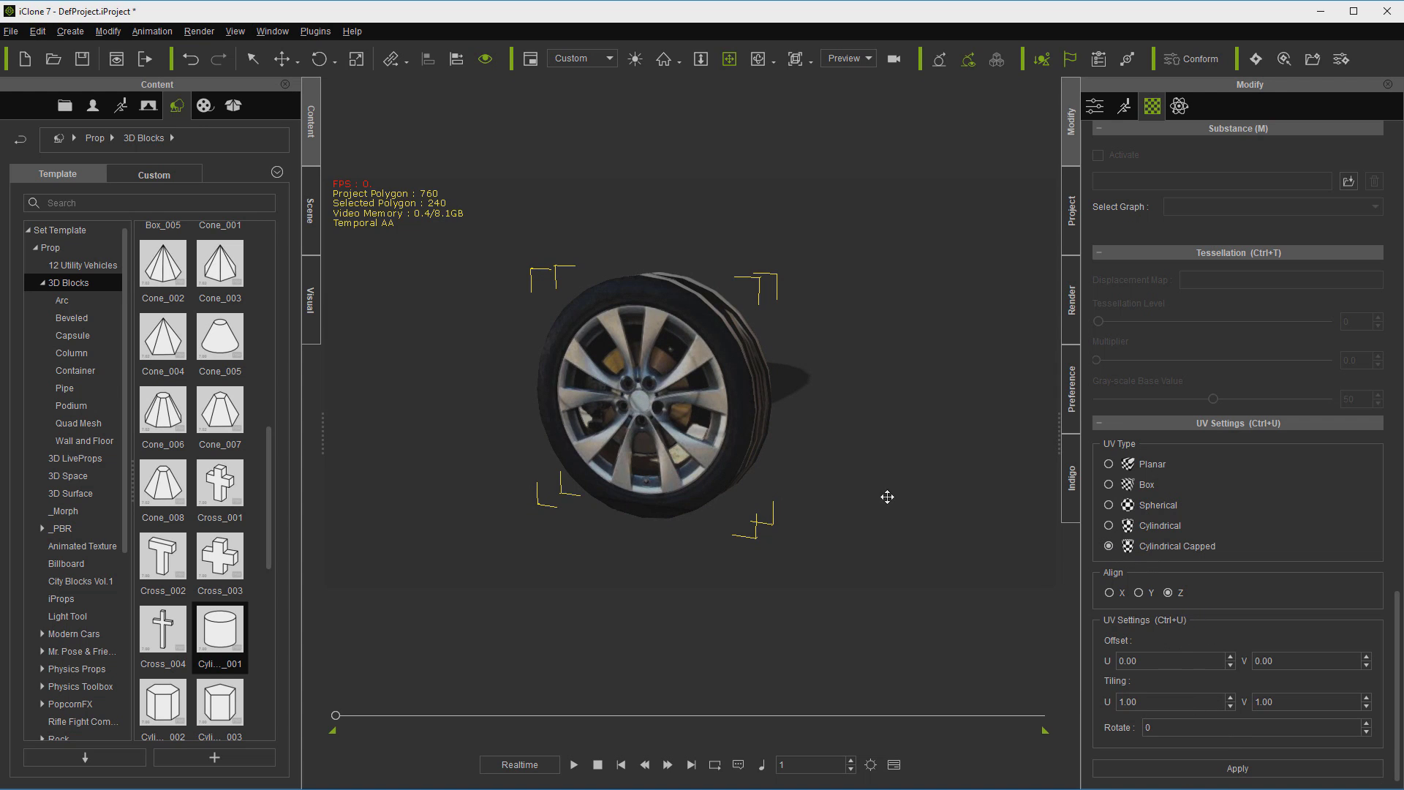
# Step: Apply Planar UV mapping with the Z alignment to the wheel, and check its tread, front face and texture maps
pyautogui.moveTo(827, 411); pyautogui.dragTo(771, 407, button='right')
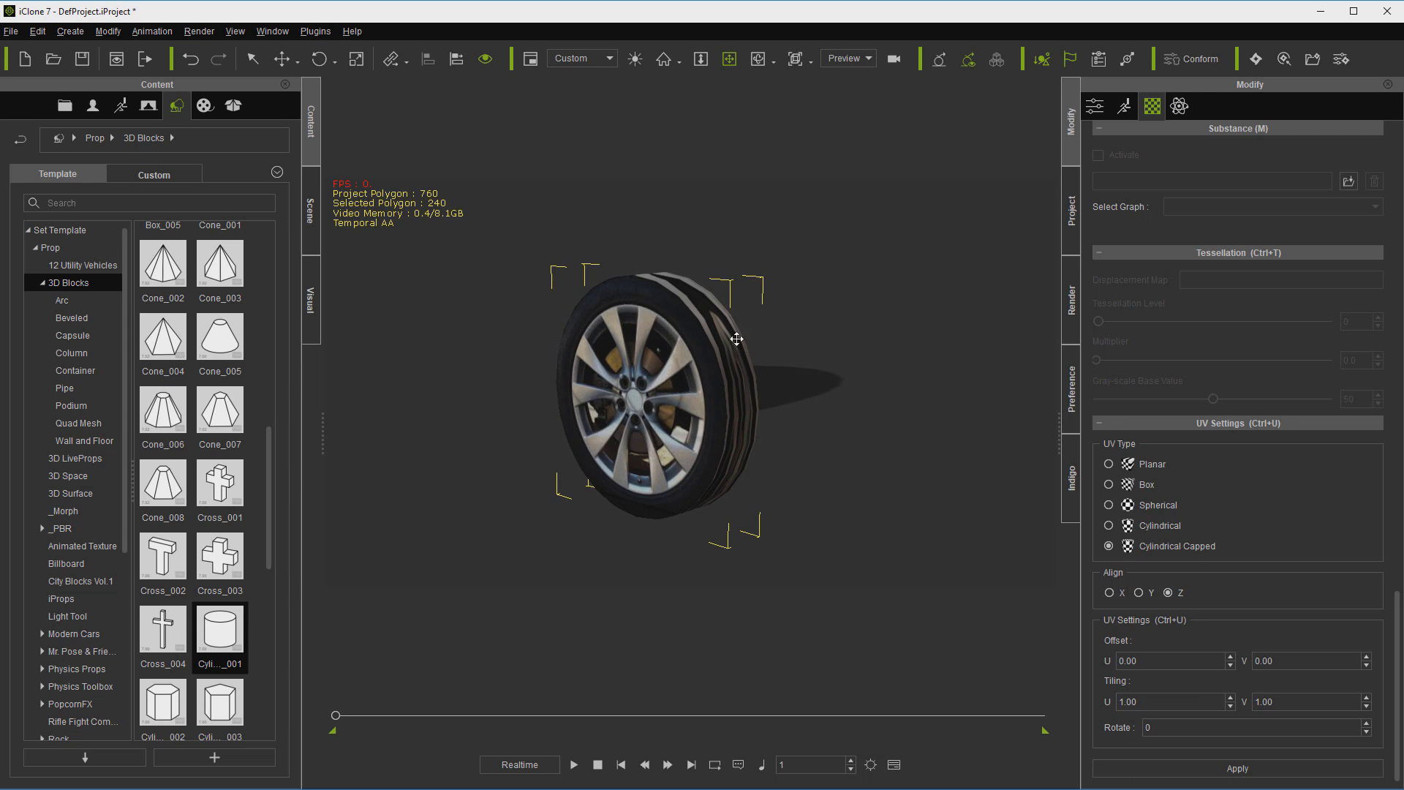
pyautogui.click(1119, 464)
pyautogui.click(1198, 770)
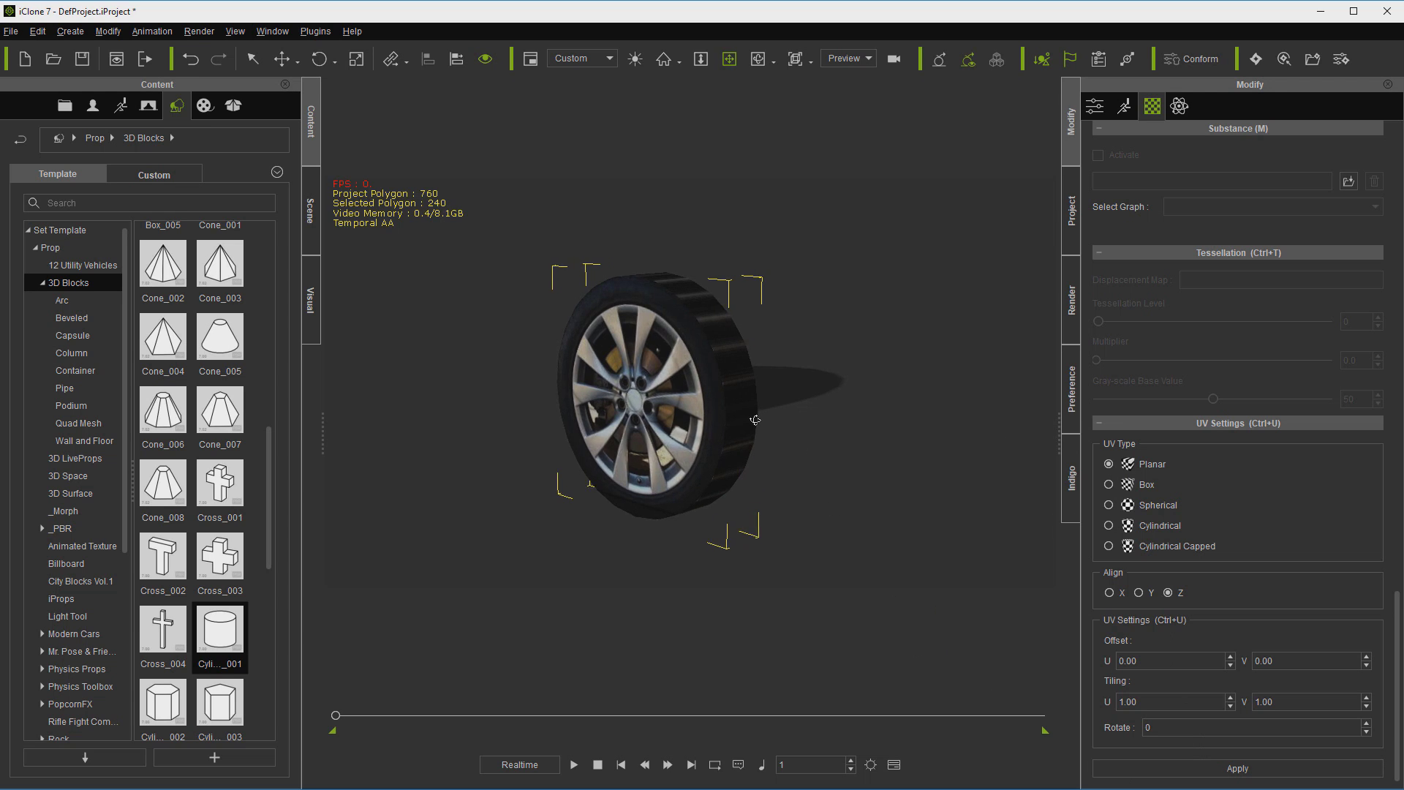
pyautogui.moveTo(784, 413); pyautogui.dragTo(748, 349, button='right')
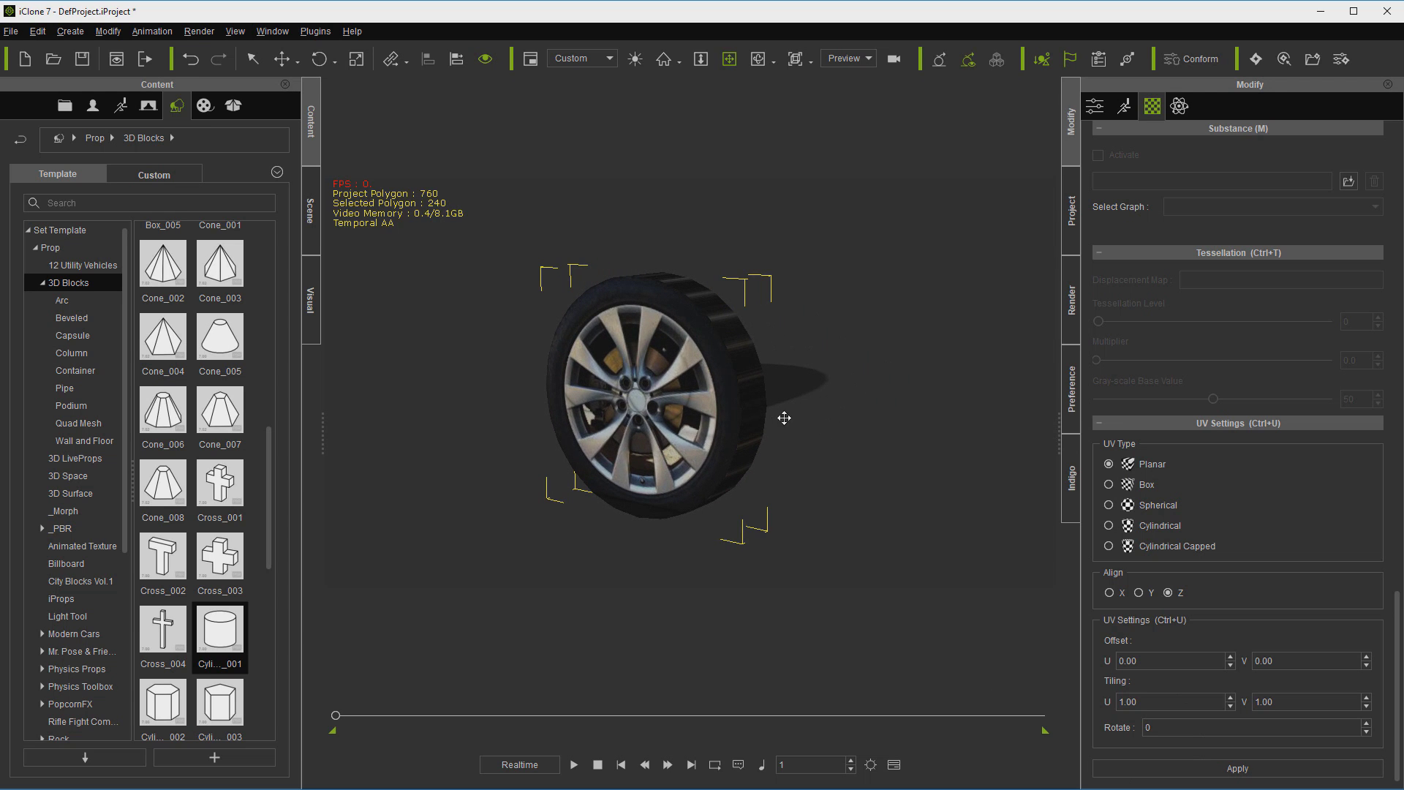
pyautogui.moveTo(835, 435); pyautogui.dragTo(1014, 321, button='right')
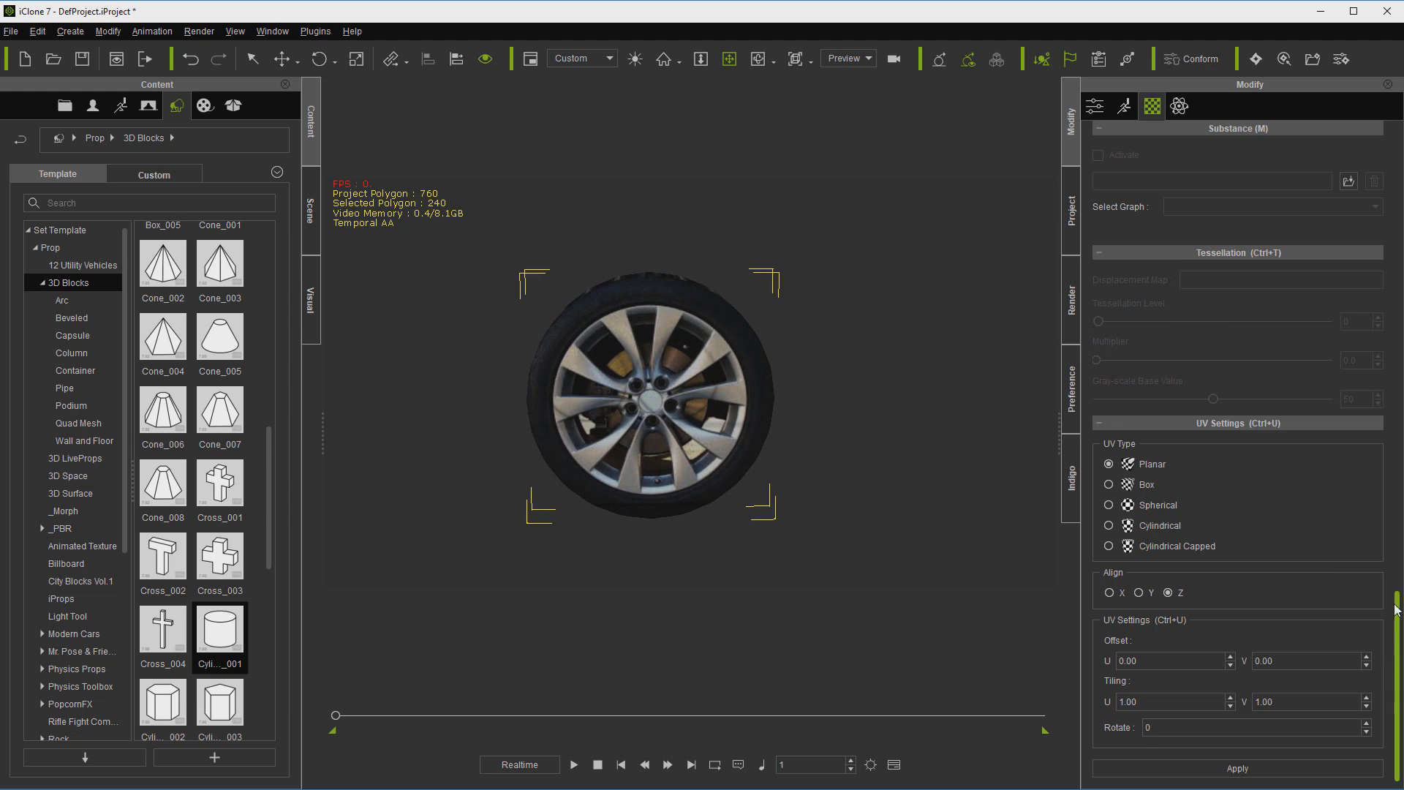
pyautogui.moveTo(1396, 658); pyautogui.dragTo(1368, 194)
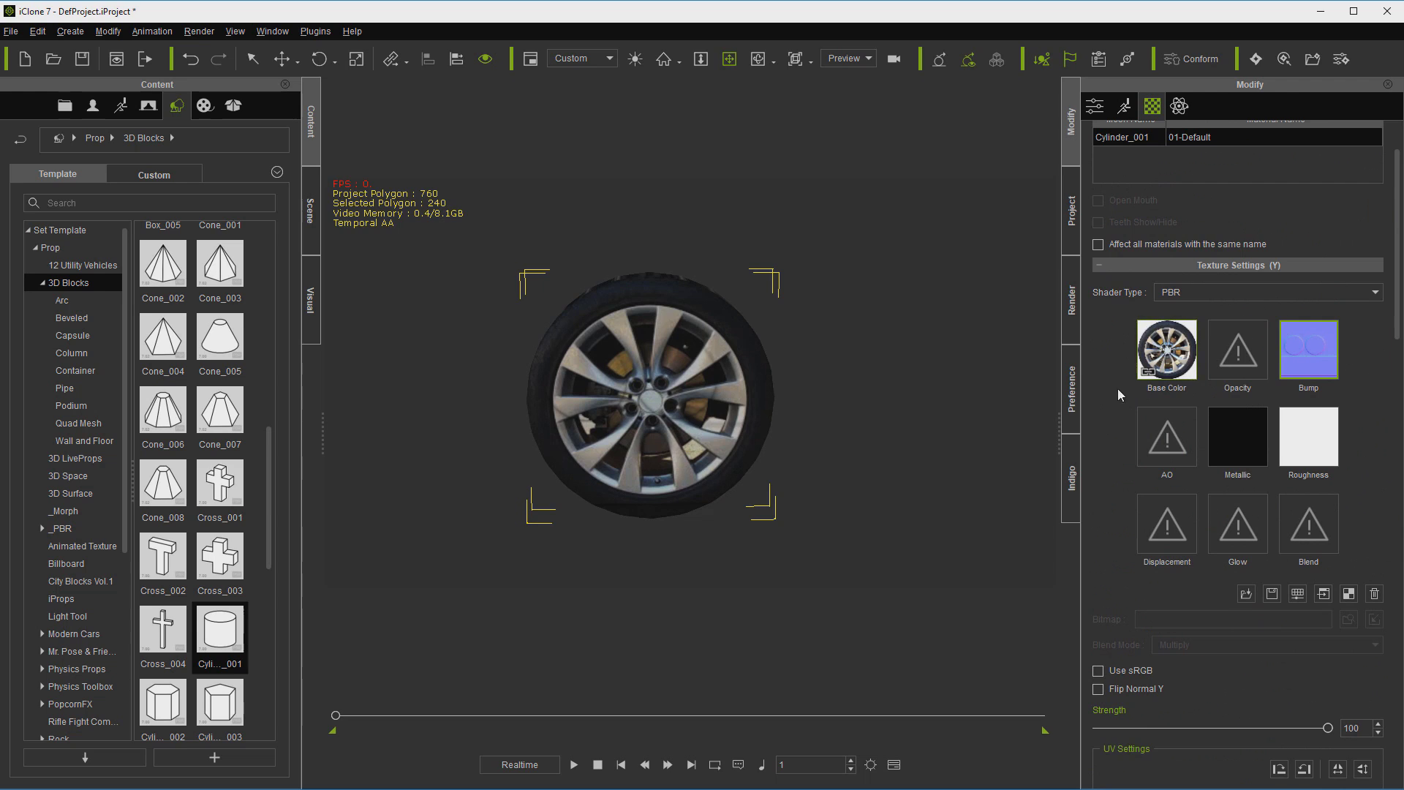
pyautogui.moveTo(758, 439); pyautogui.dragTo(731, 452, button='right')
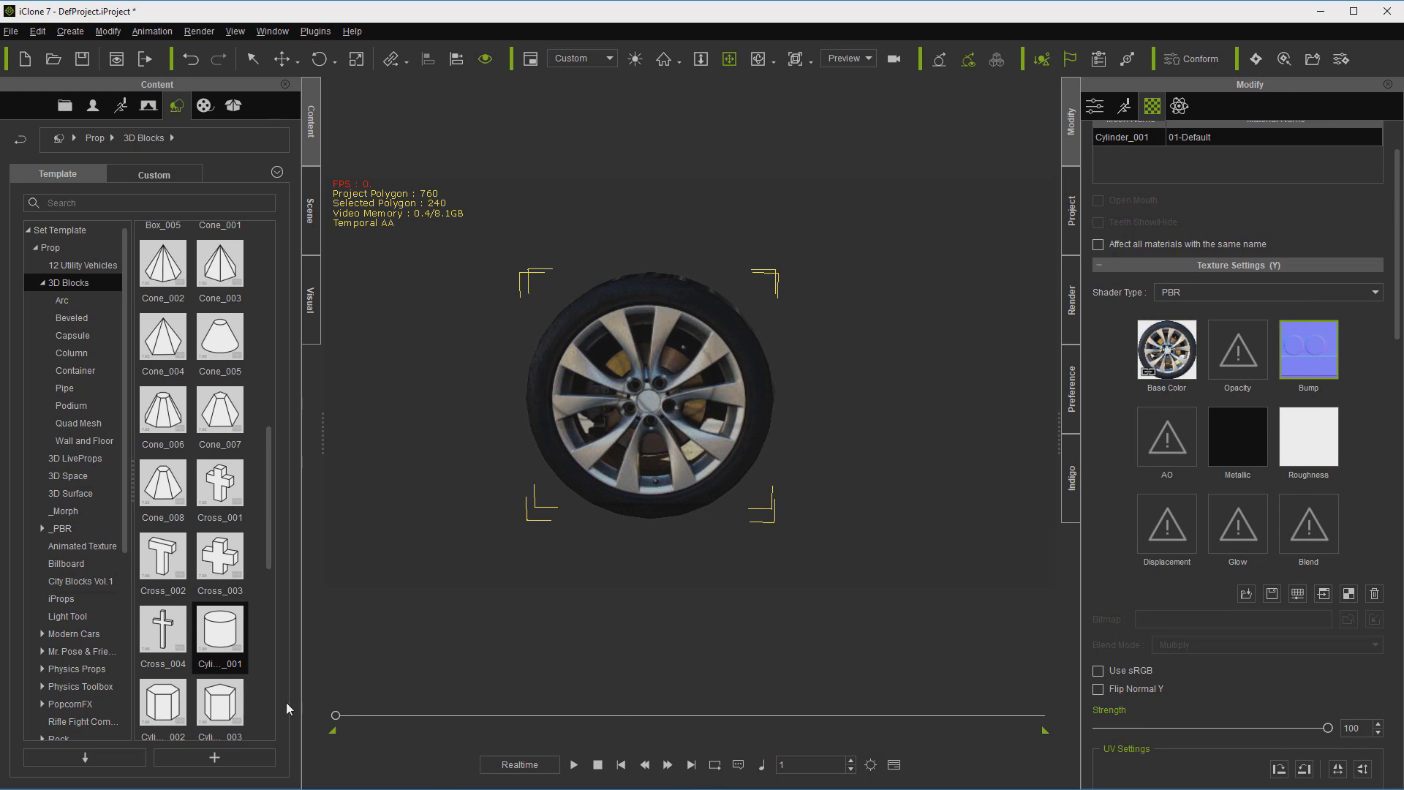
# Step: Animate the wheel by rotating it around its axle at the final frame, 1800
pyautogui.moveTo(366, 715); pyautogui.dragTo(1043, 716)
pyautogui.click(320, 59)
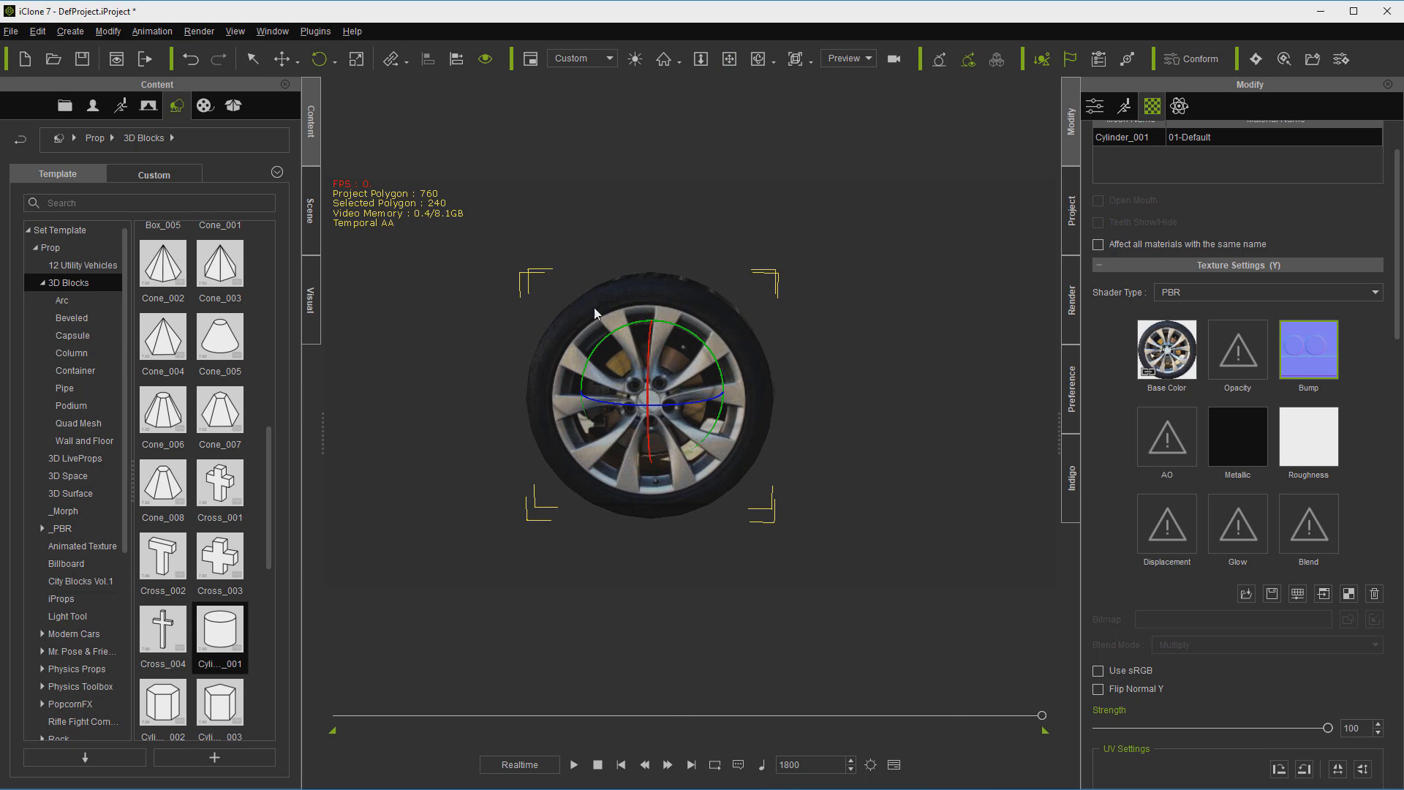
pyautogui.moveTo(626, 330); pyautogui.dragTo(1010, 468)
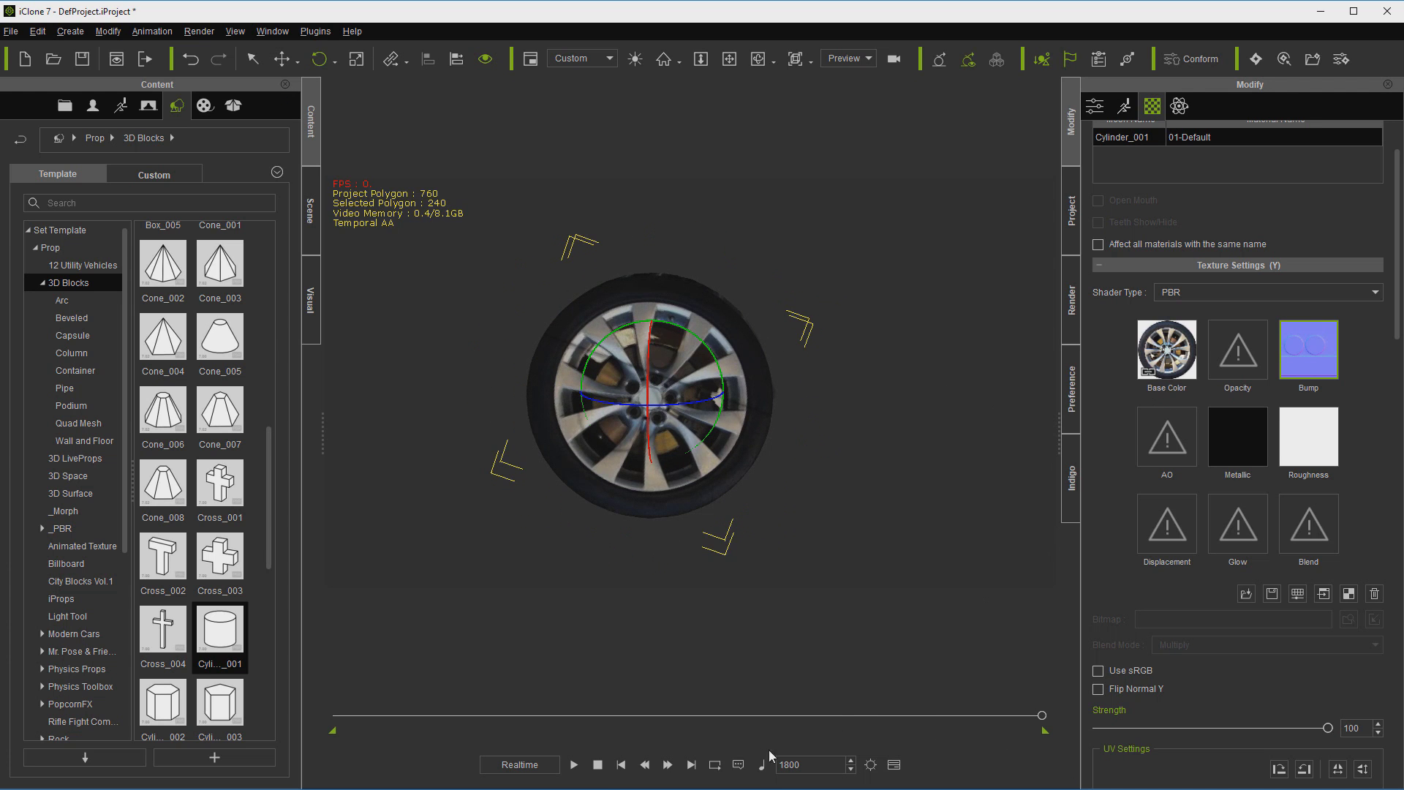
# Step: Play the wheel's rotation animation from the first frame and stop it
pyautogui.click(621, 764)
pyautogui.click(574, 764)
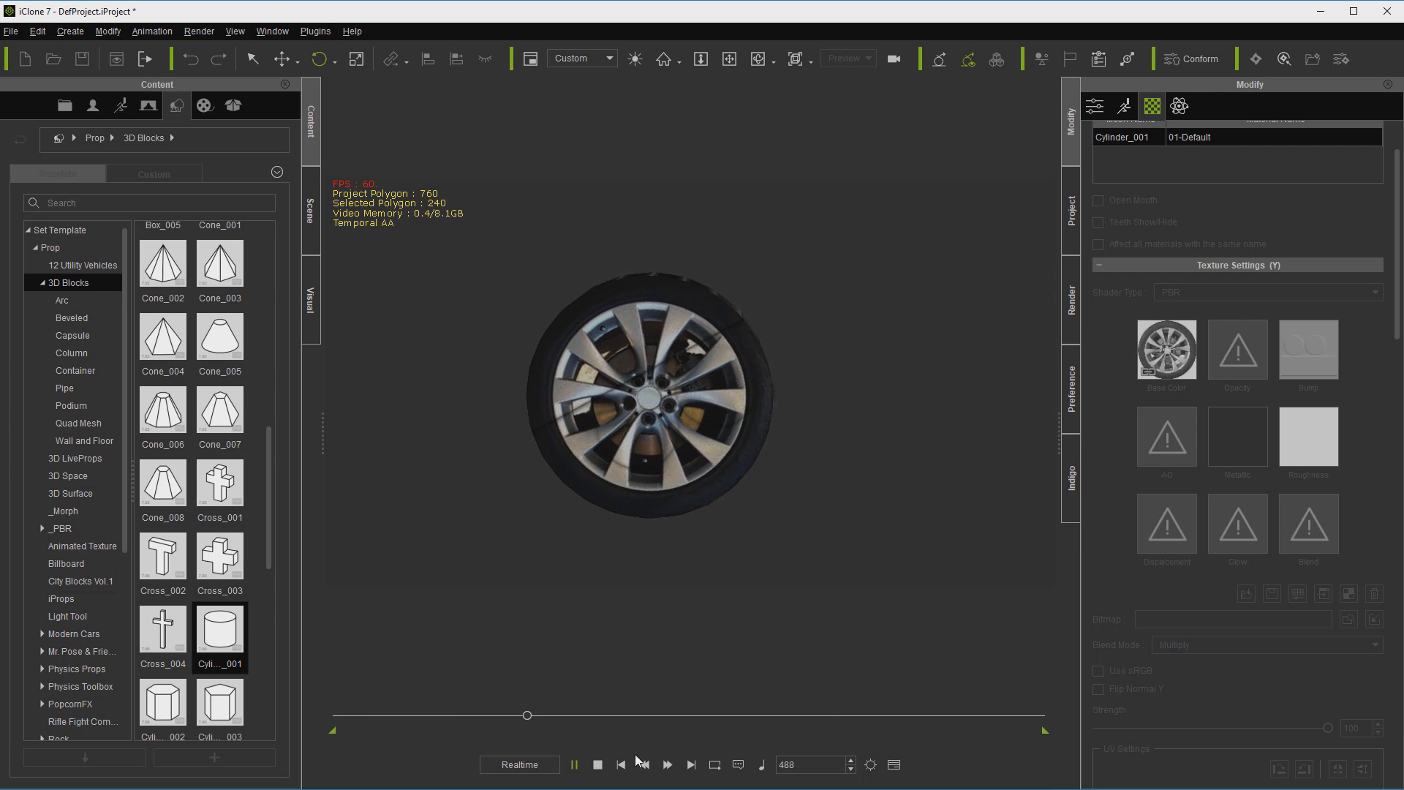
pyautogui.click(598, 764)
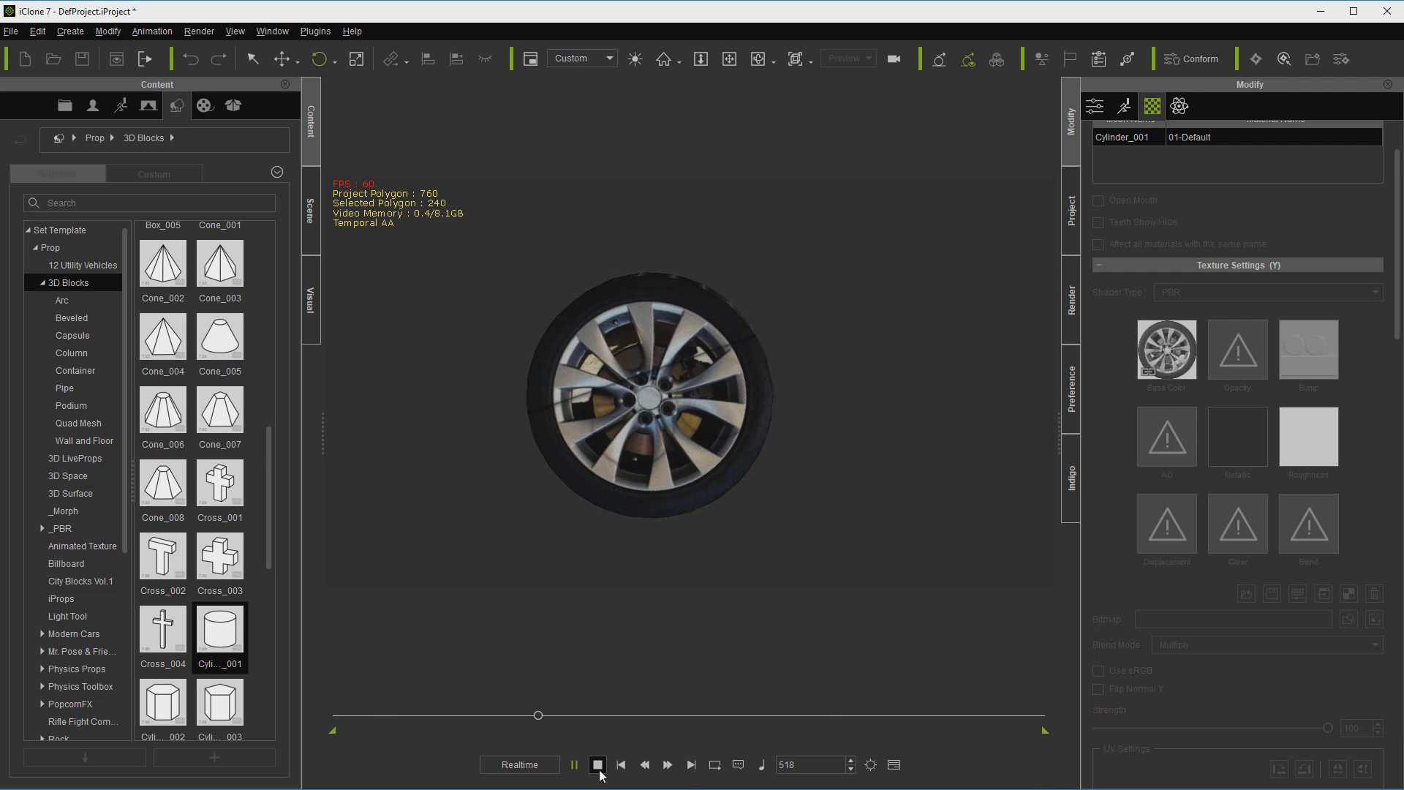
# Step: At frame 1800, undo the tilted rotation and turn the wheel further around its axle for a faster spin
pyautogui.click(691, 765)
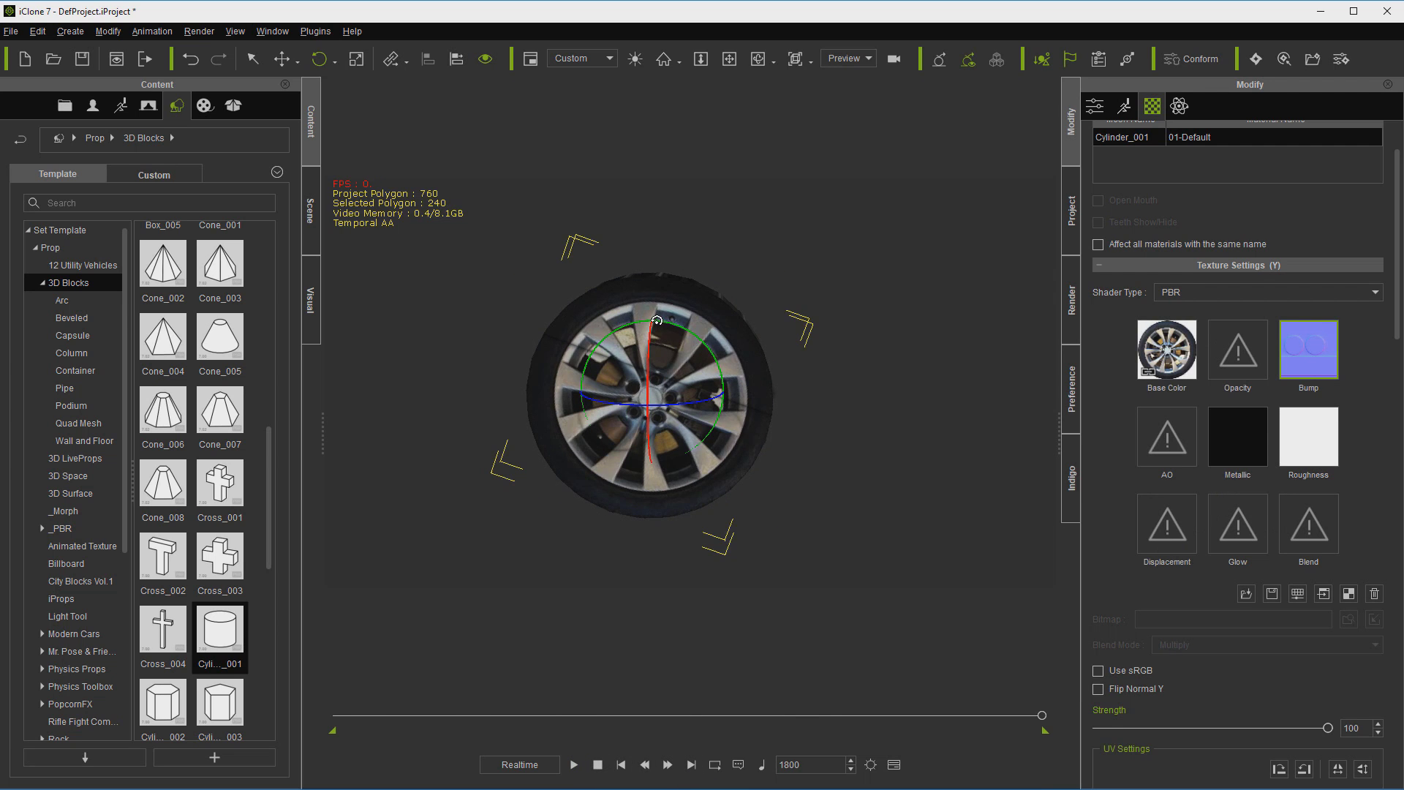
pyautogui.moveTo(690, 364); pyautogui.dragTo(810, 375)
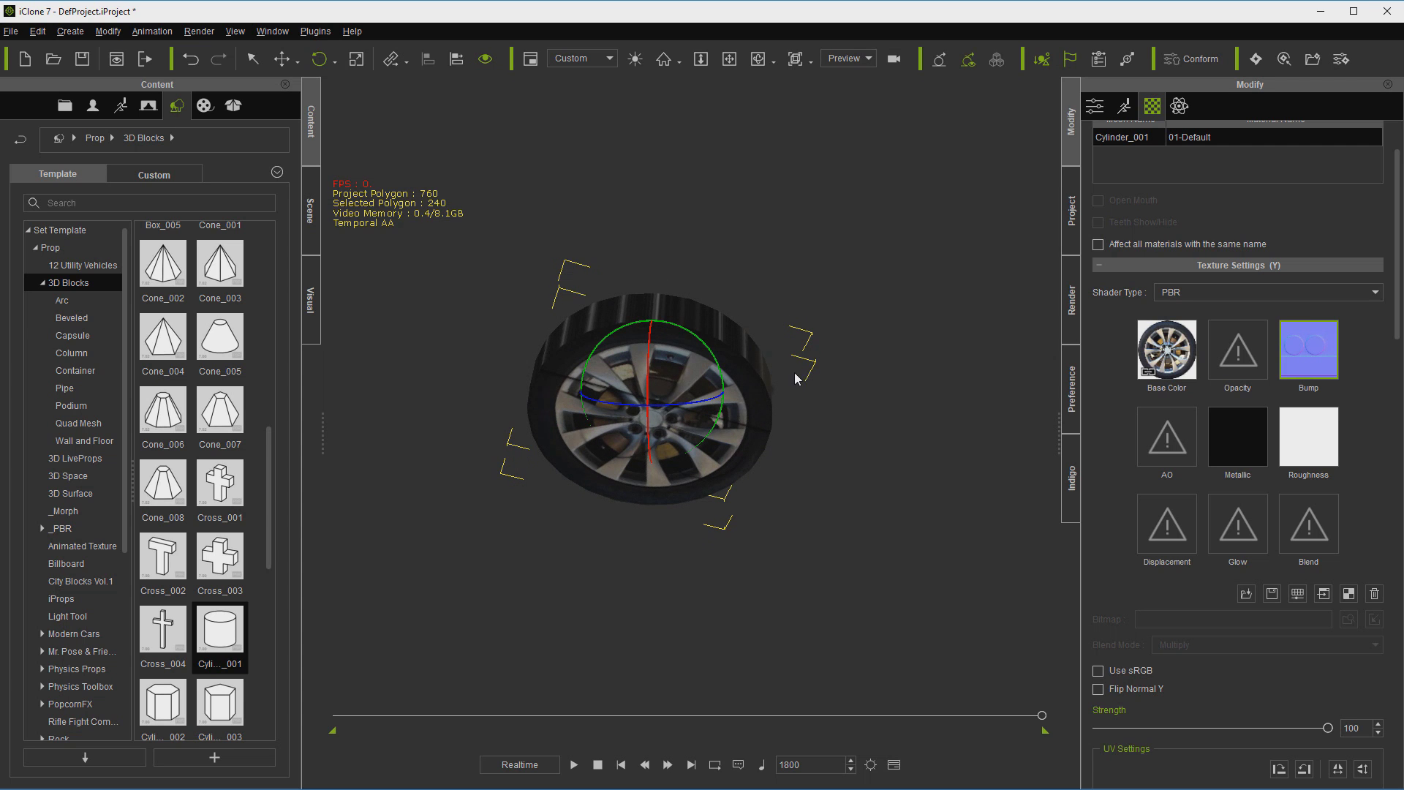
pyautogui.hotkey('ctrl', 'z')
pyautogui.moveTo(735, 362); pyautogui.dragTo(648, 577)
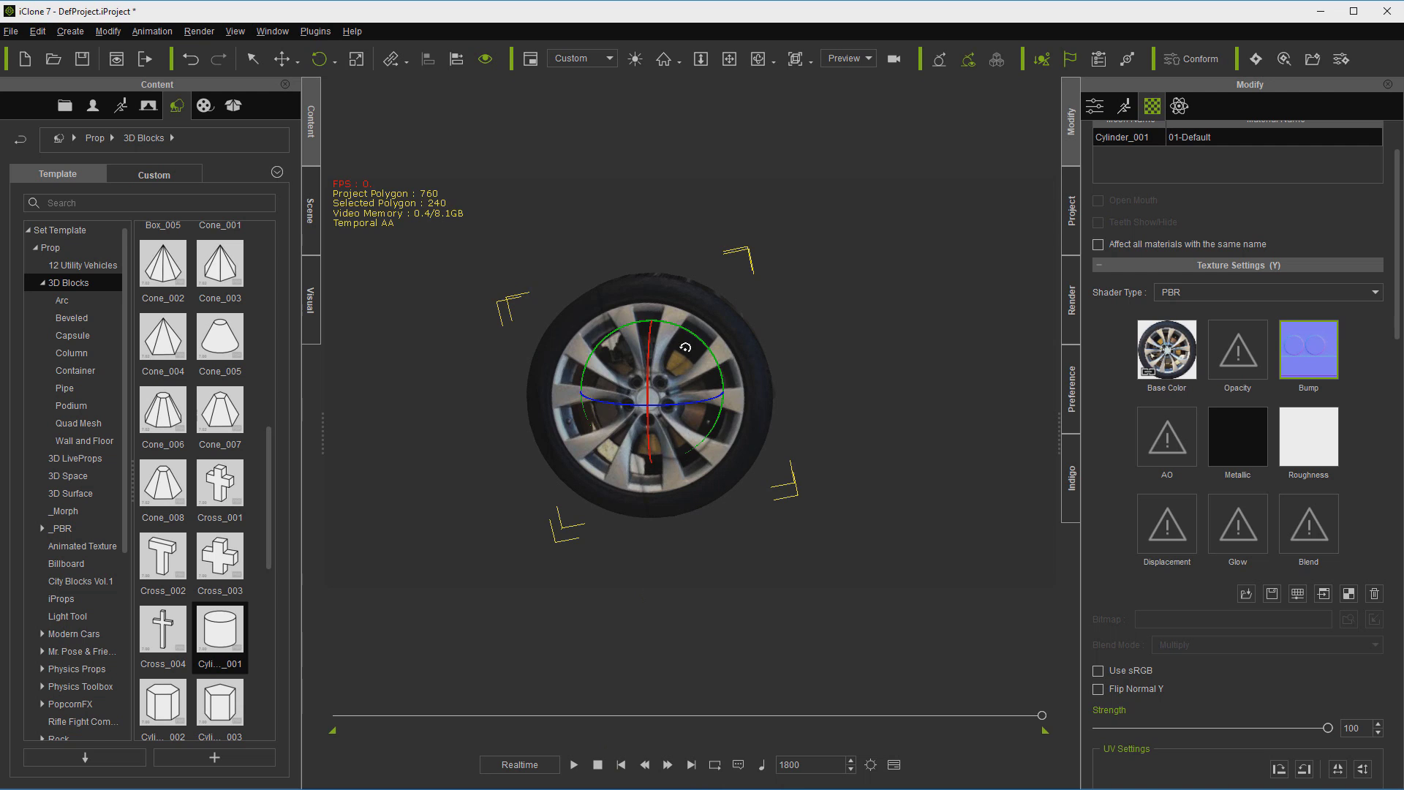
pyautogui.moveTo(688, 338); pyautogui.dragTo(765, 707)
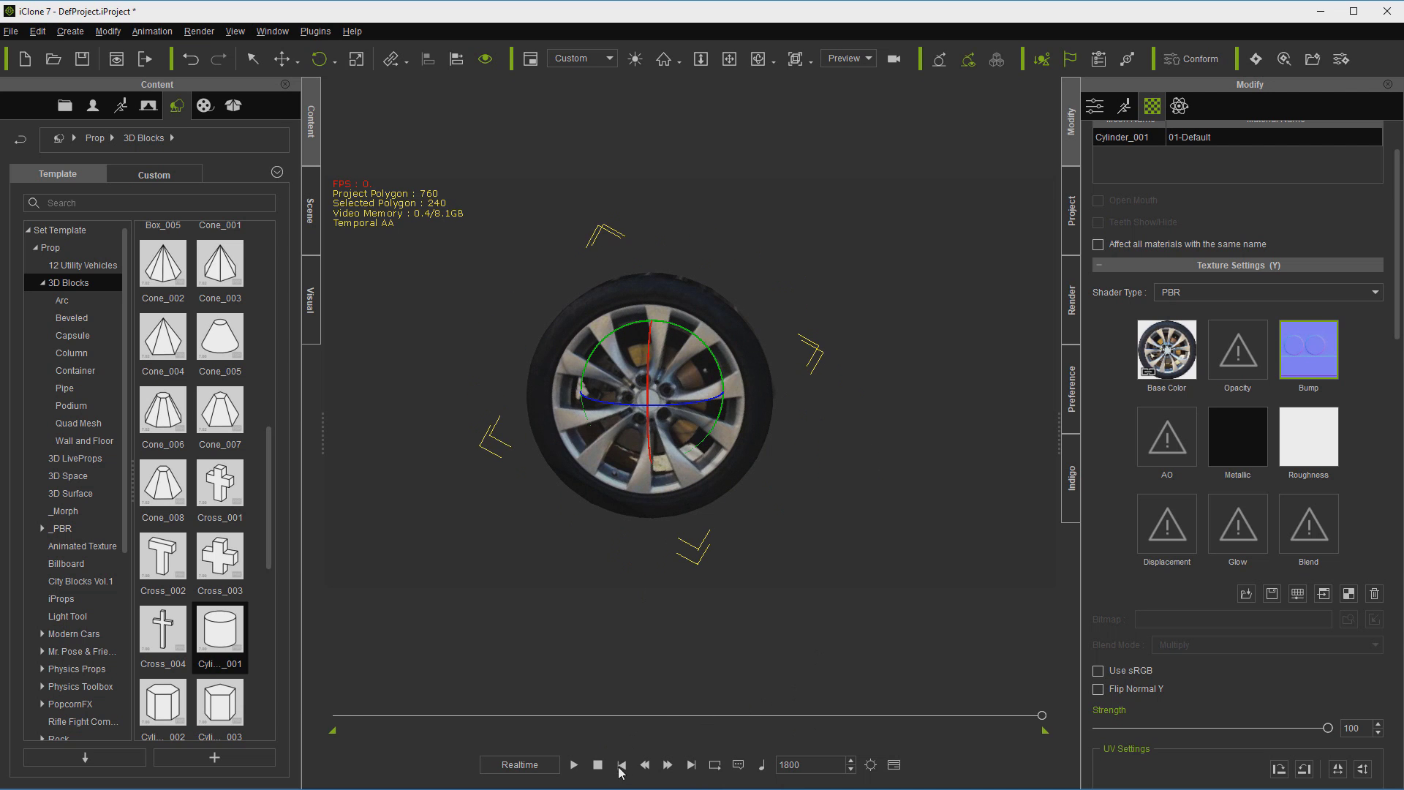
# Step: Play back the revised wheel spin, and remove the wheel's object animation
pyautogui.click(574, 764)
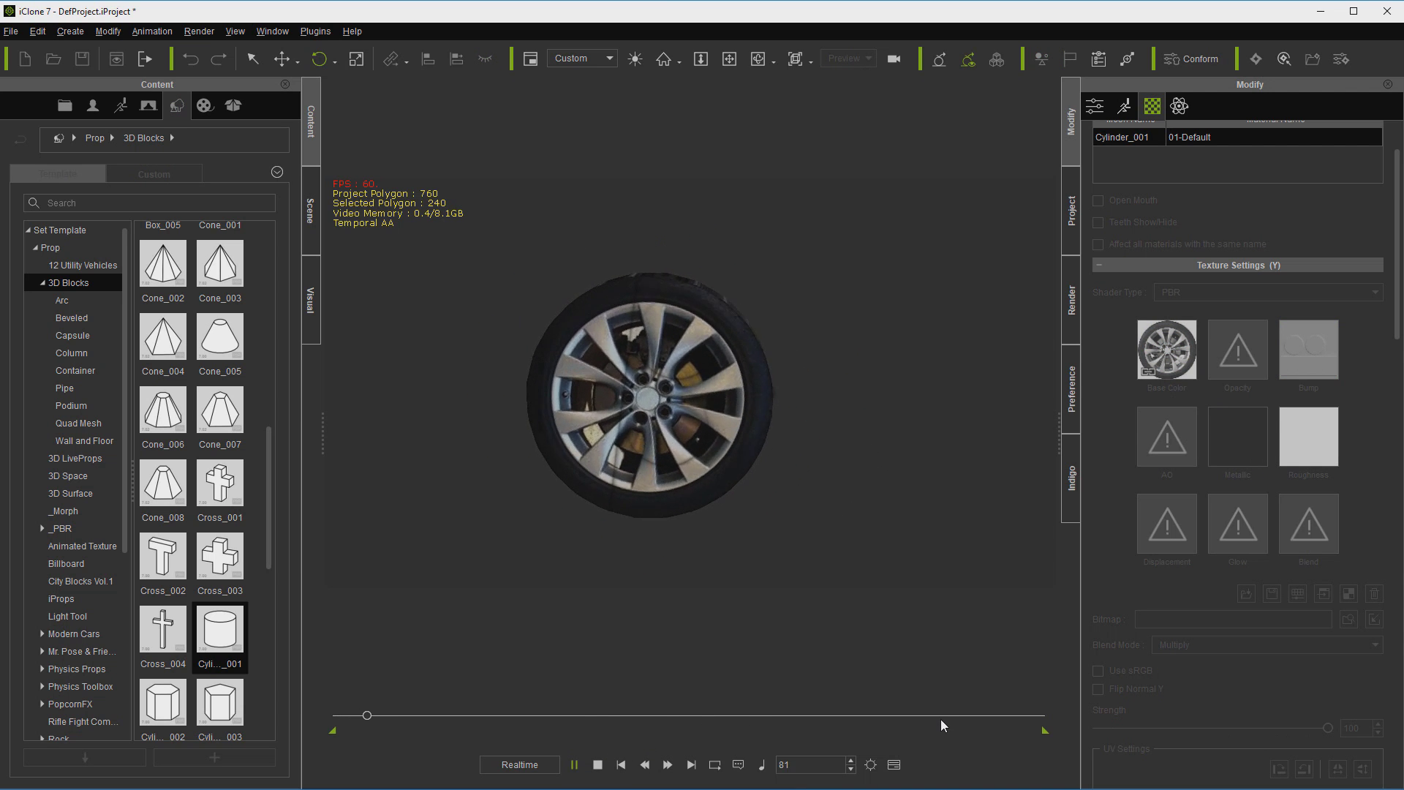
pyautogui.click(598, 765)
pyautogui.rightClick(665, 405)
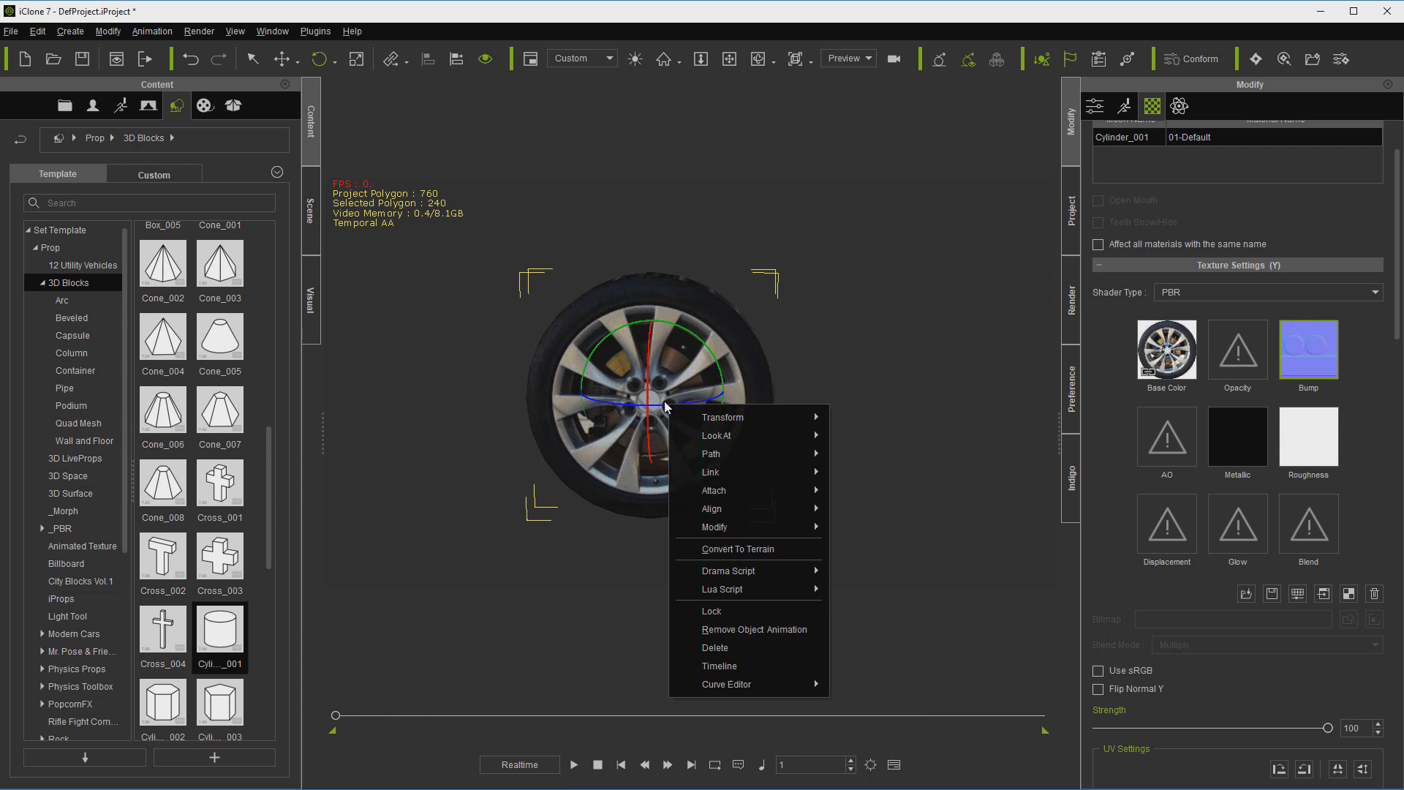
pyautogui.click(748, 628)
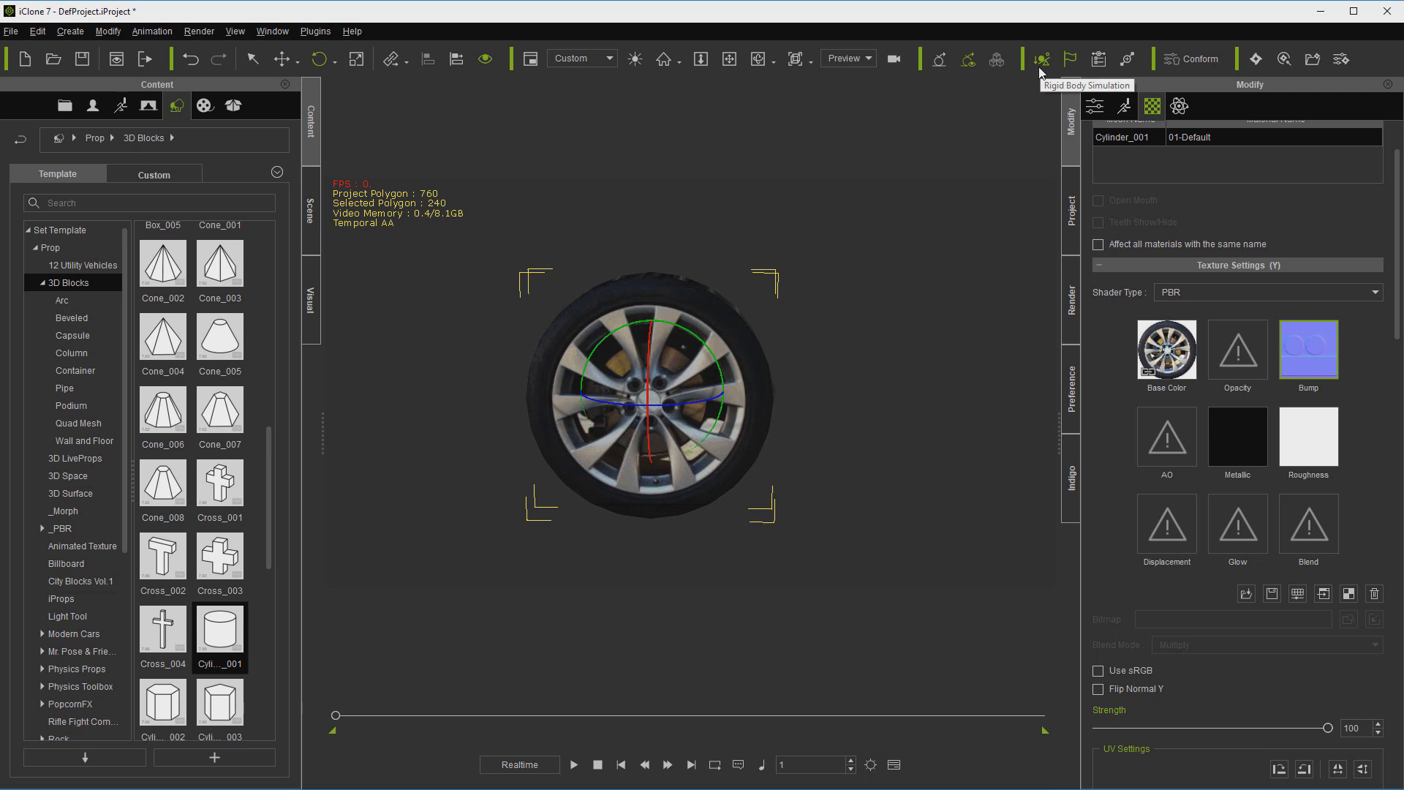
# Step: Add a Hinge constraint to the wheel and align it to the wheel's pivot on X and Z
pyautogui.click(1125, 60)
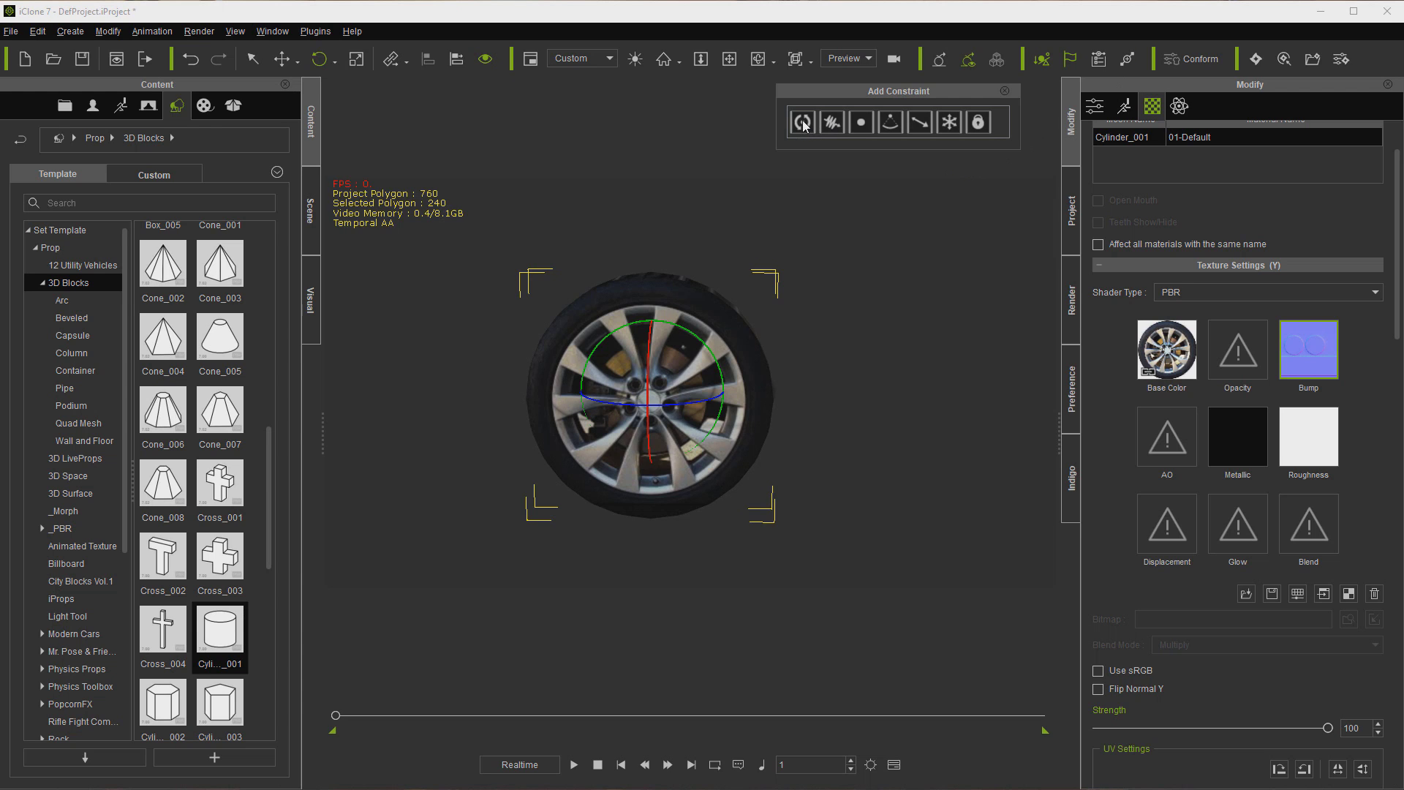
pyautogui.click(657, 387)
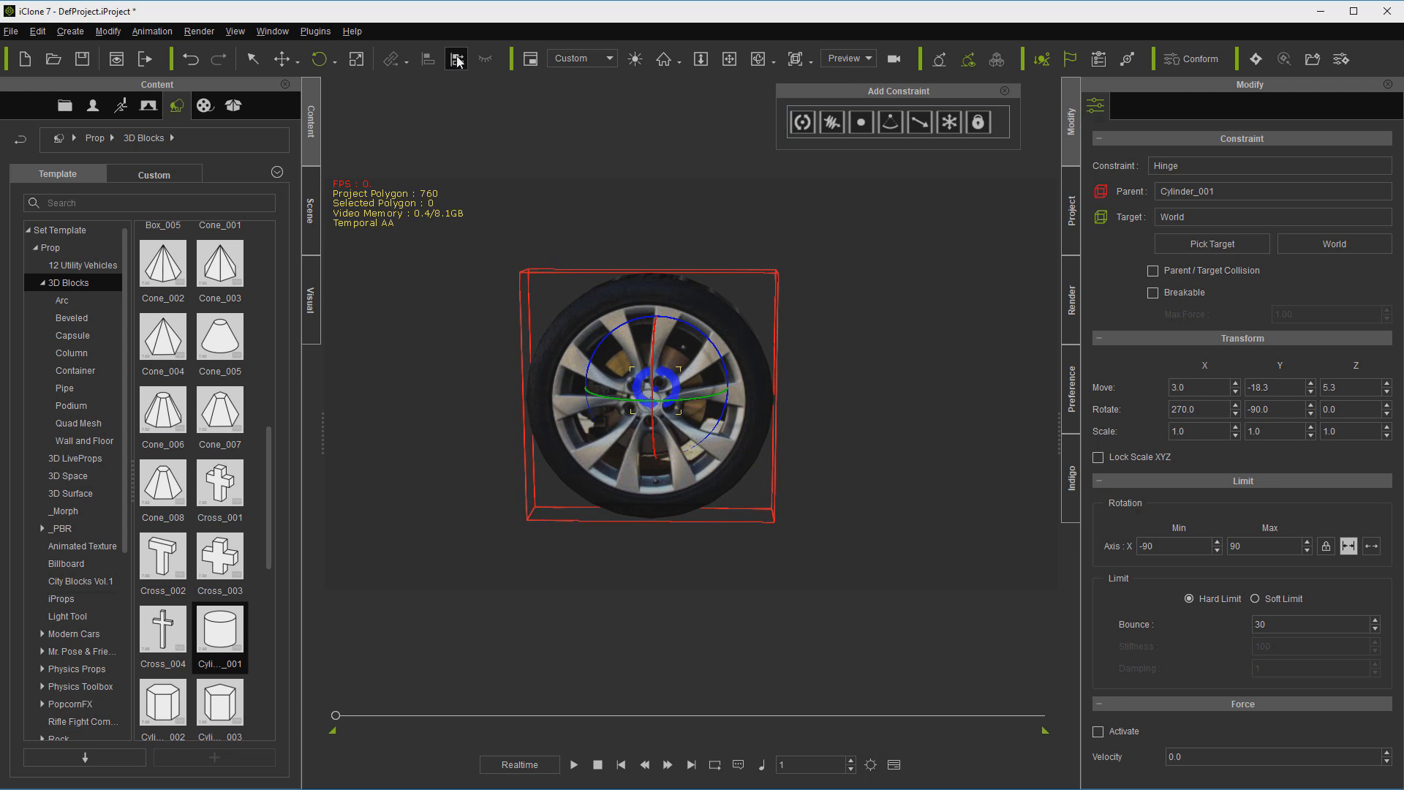
pyautogui.click(710, 310)
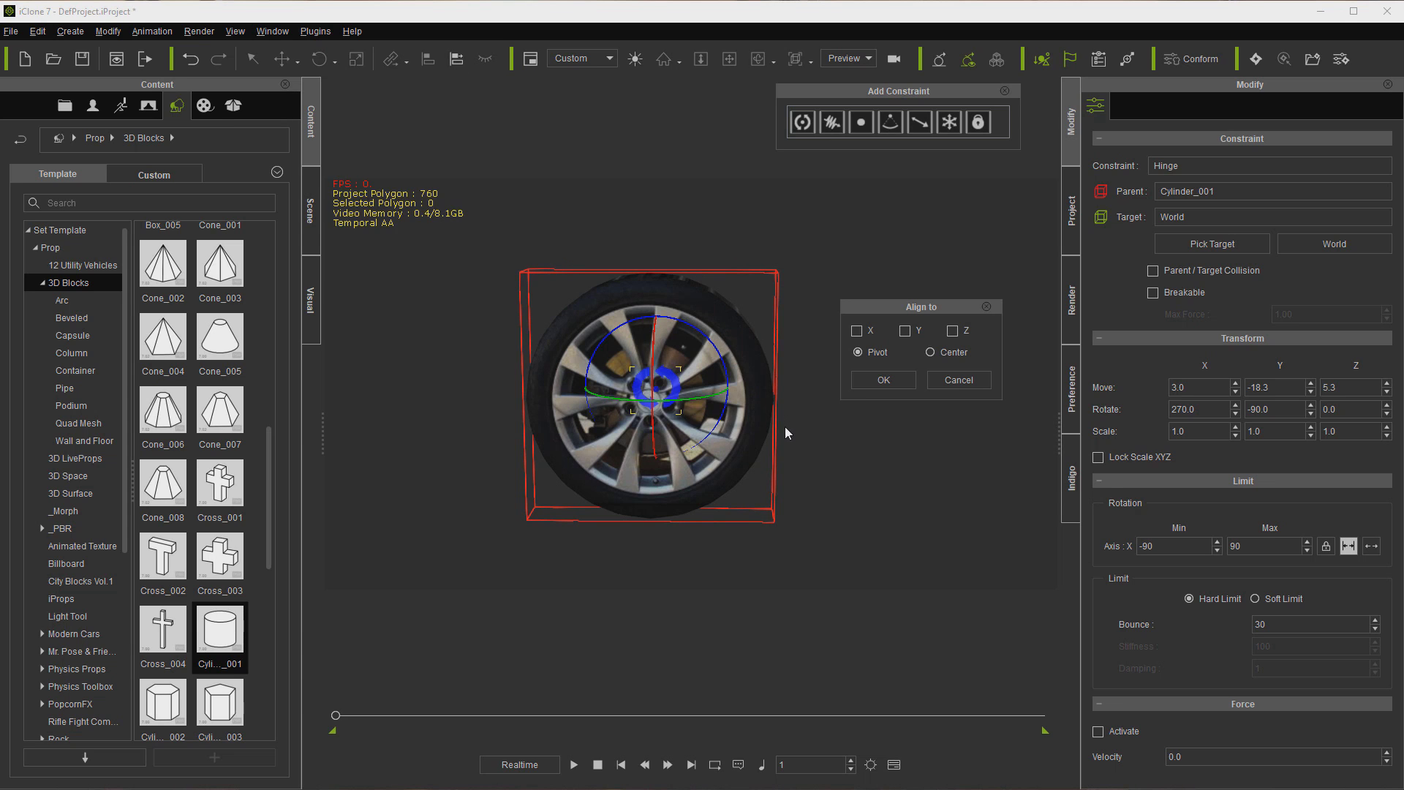
pyautogui.click(953, 330)
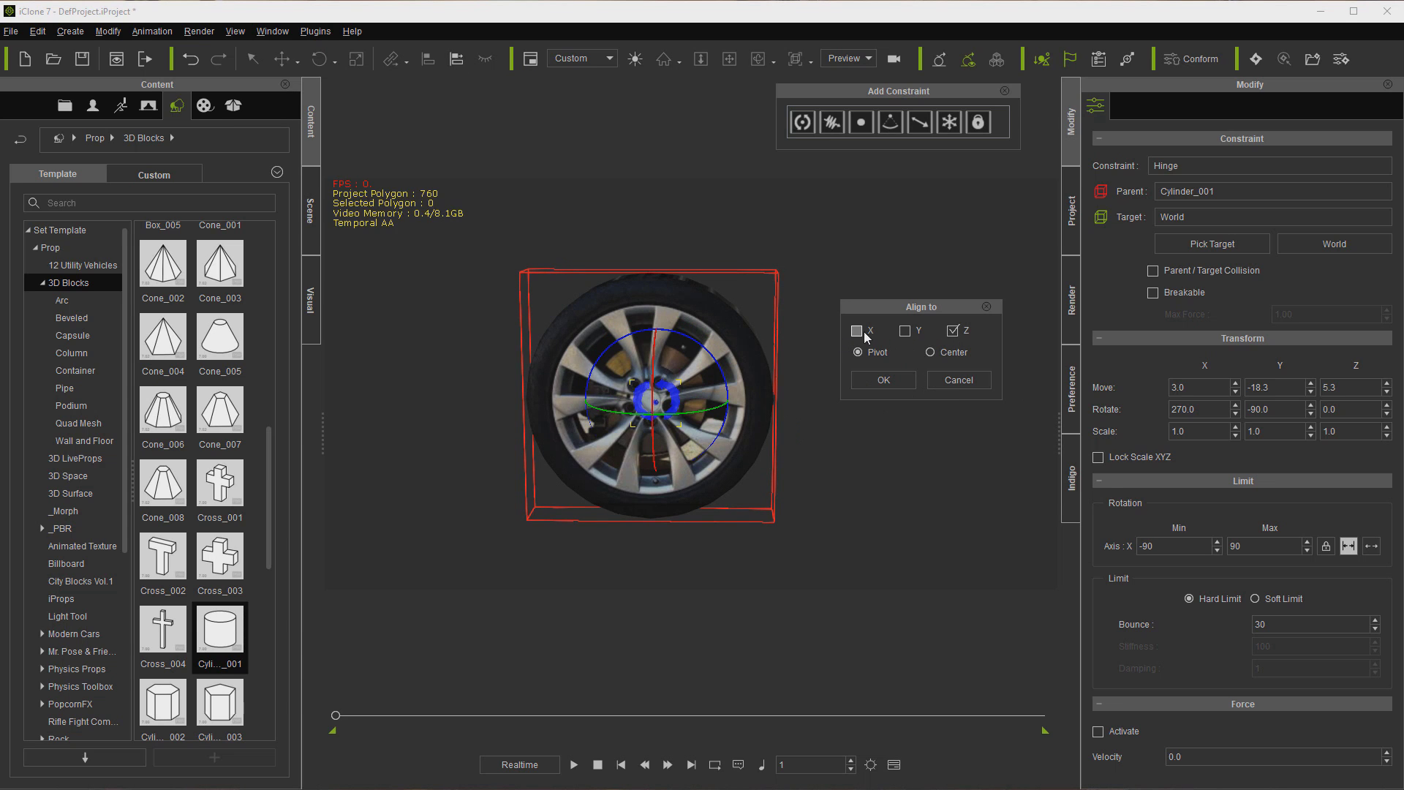
pyautogui.click(893, 379)
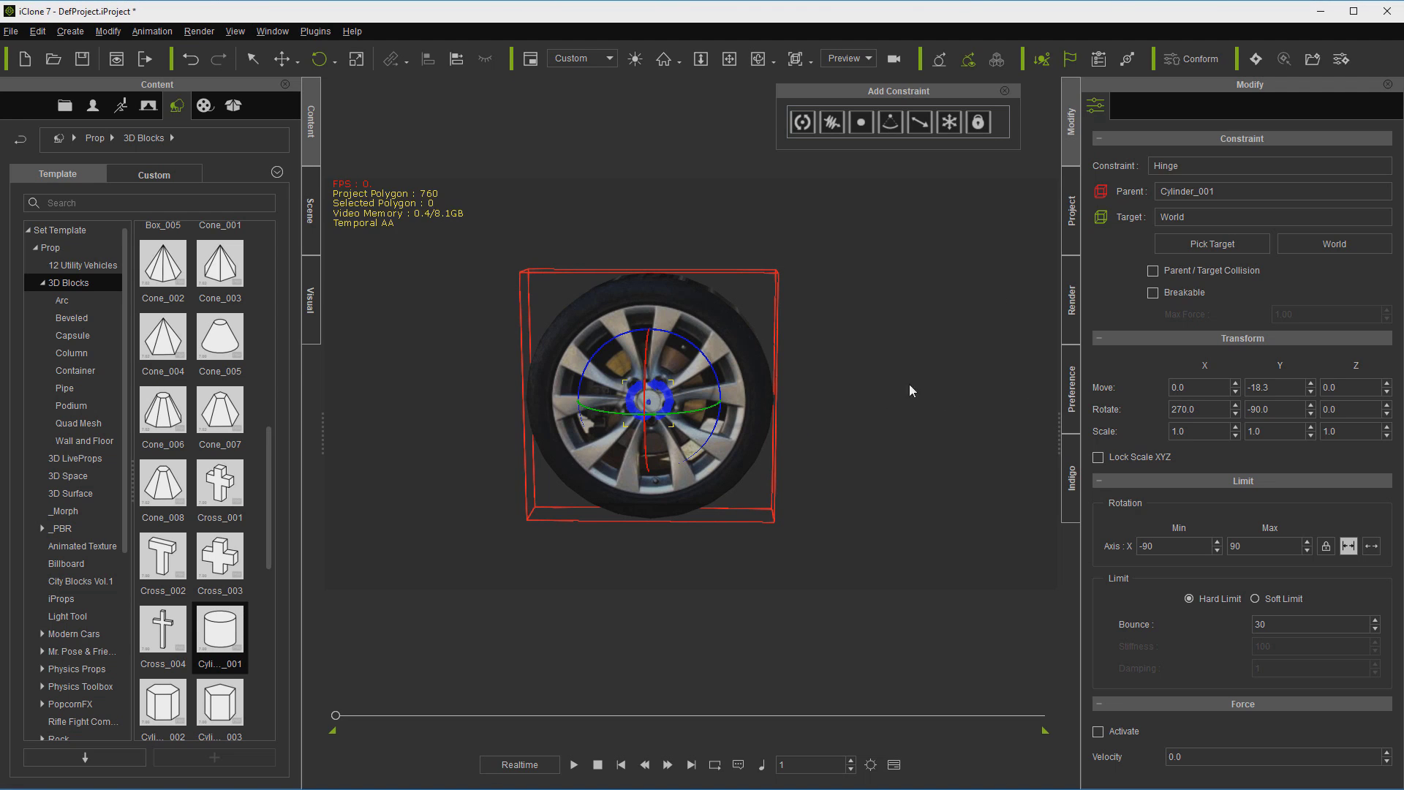
# Step: Free the hinge's X-axis rotation, activate its force with a velocity of 6.0, and play the simulation
pyautogui.click(1372, 547)
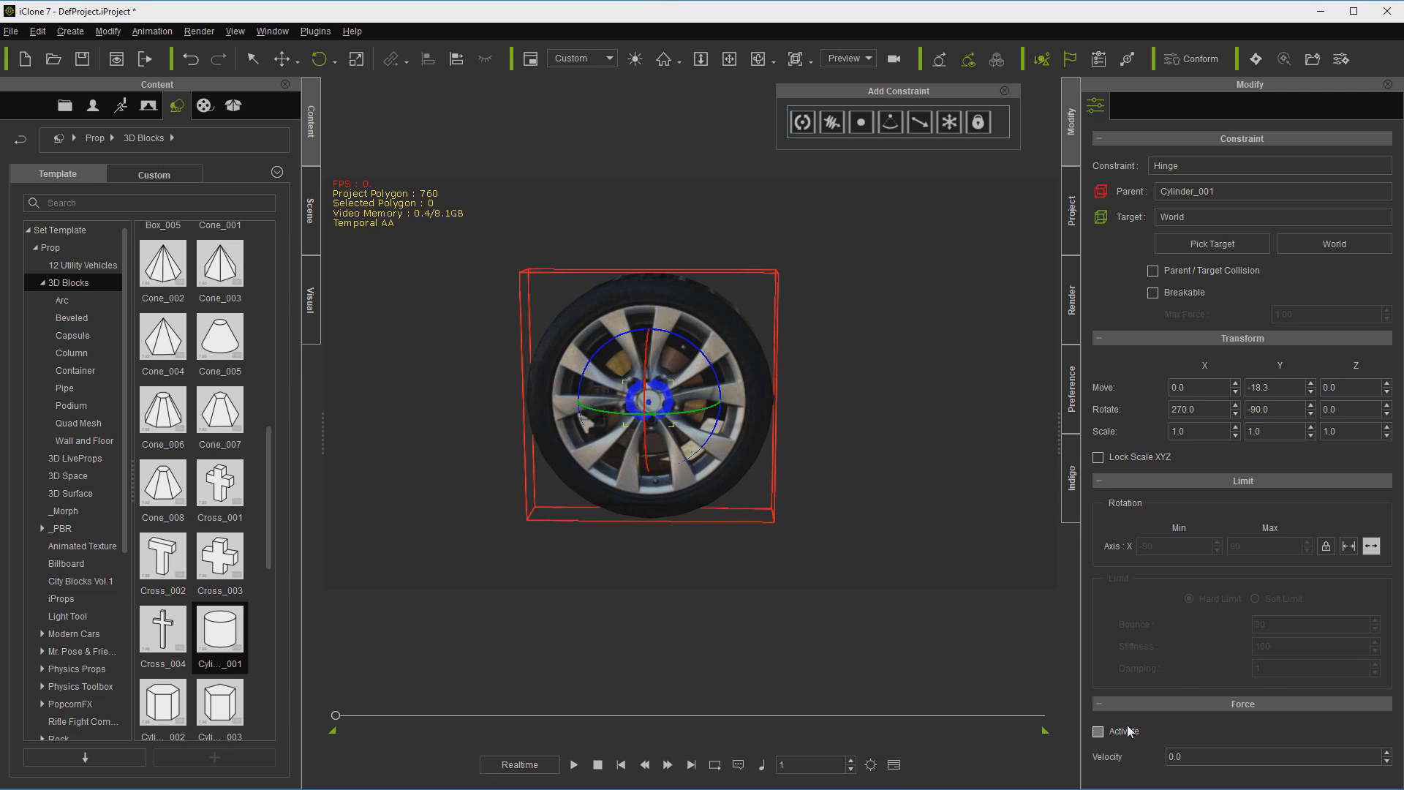
pyautogui.click(1099, 732)
pyautogui.doubleClick(1185, 755)
pyautogui.write('6.0')
pyautogui.click(574, 764)
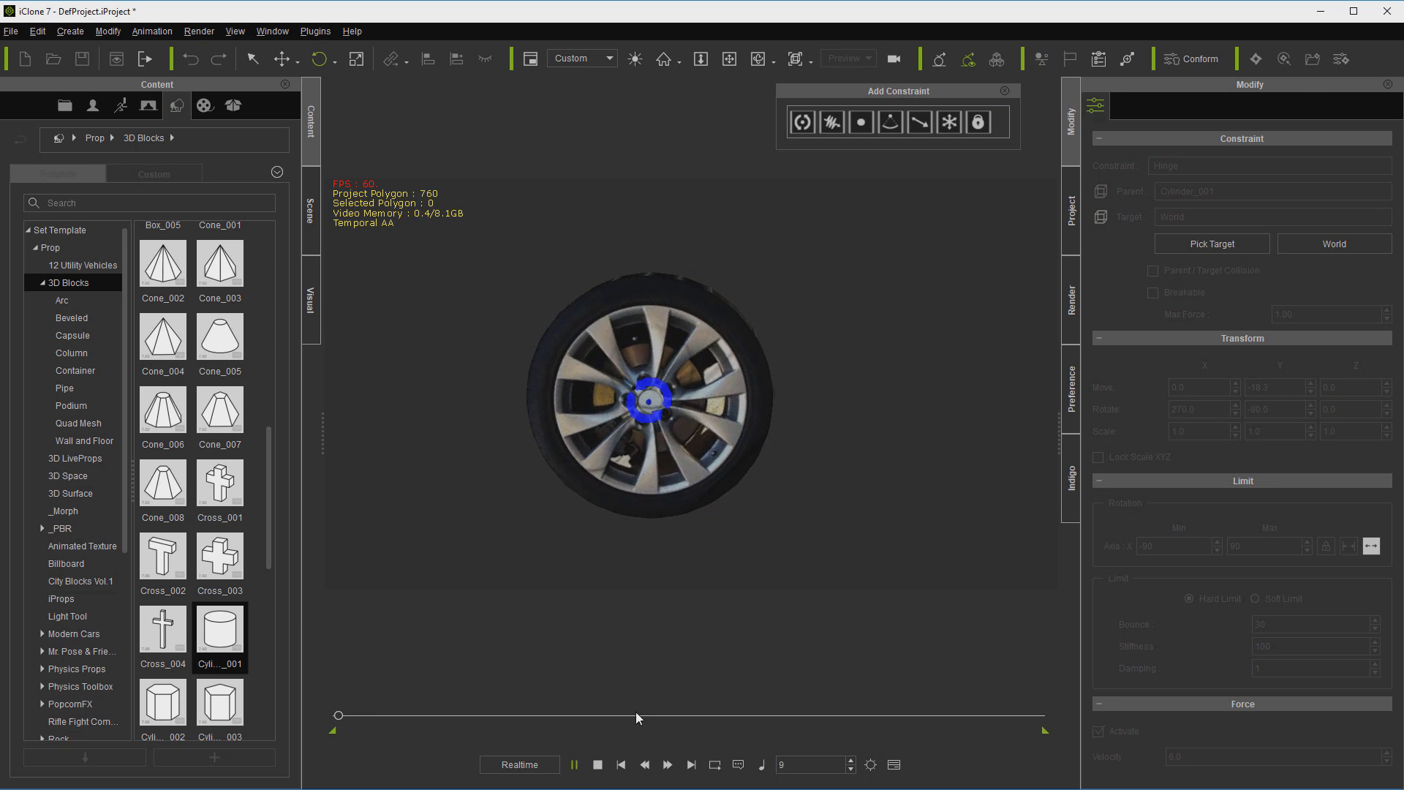
# Step: Stop the simulation, set the hinge's force velocity to -6.0, and play back the reversed spin
pyautogui.click(598, 765)
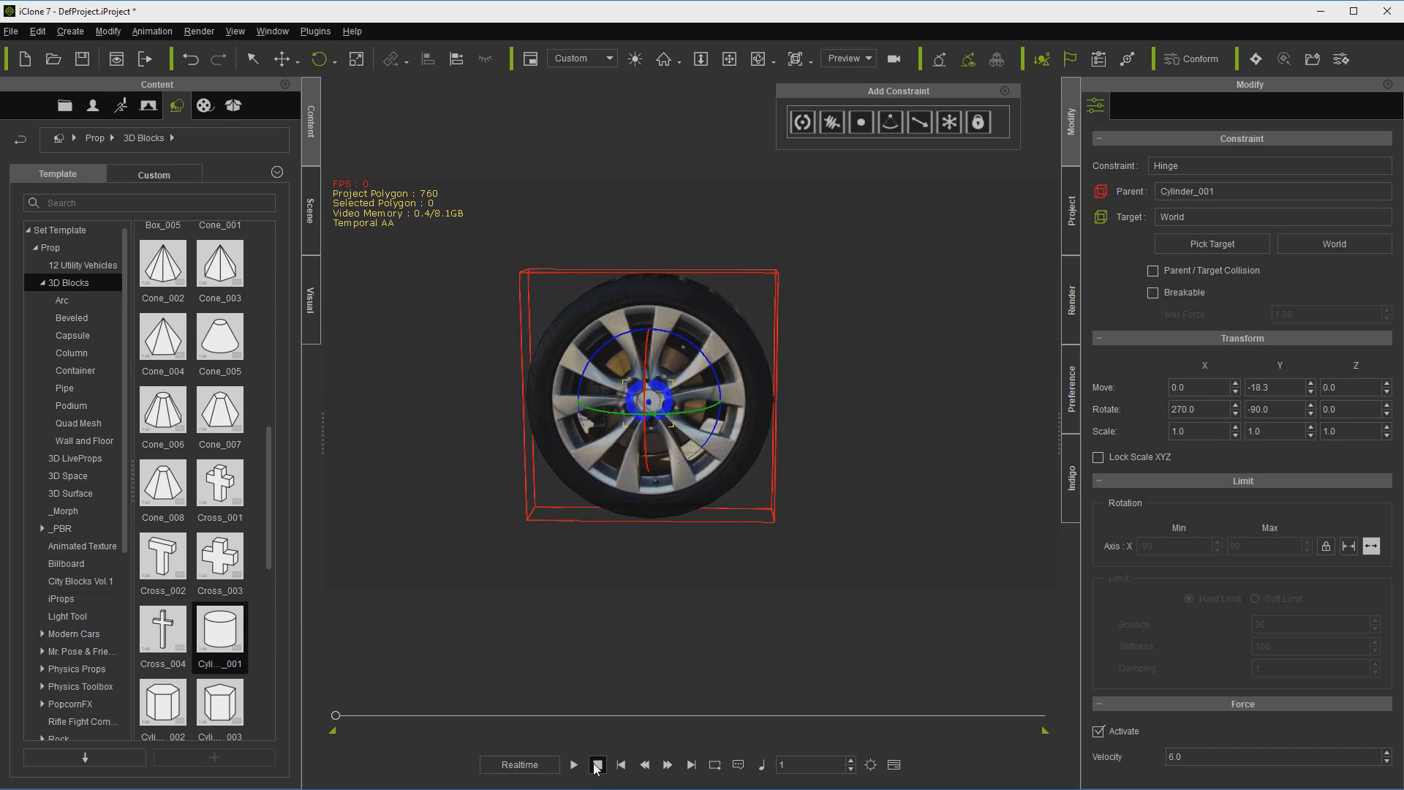
pyautogui.doubleClick(1191, 757)
pyautogui.write('-6.0')
pyautogui.click(574, 764)
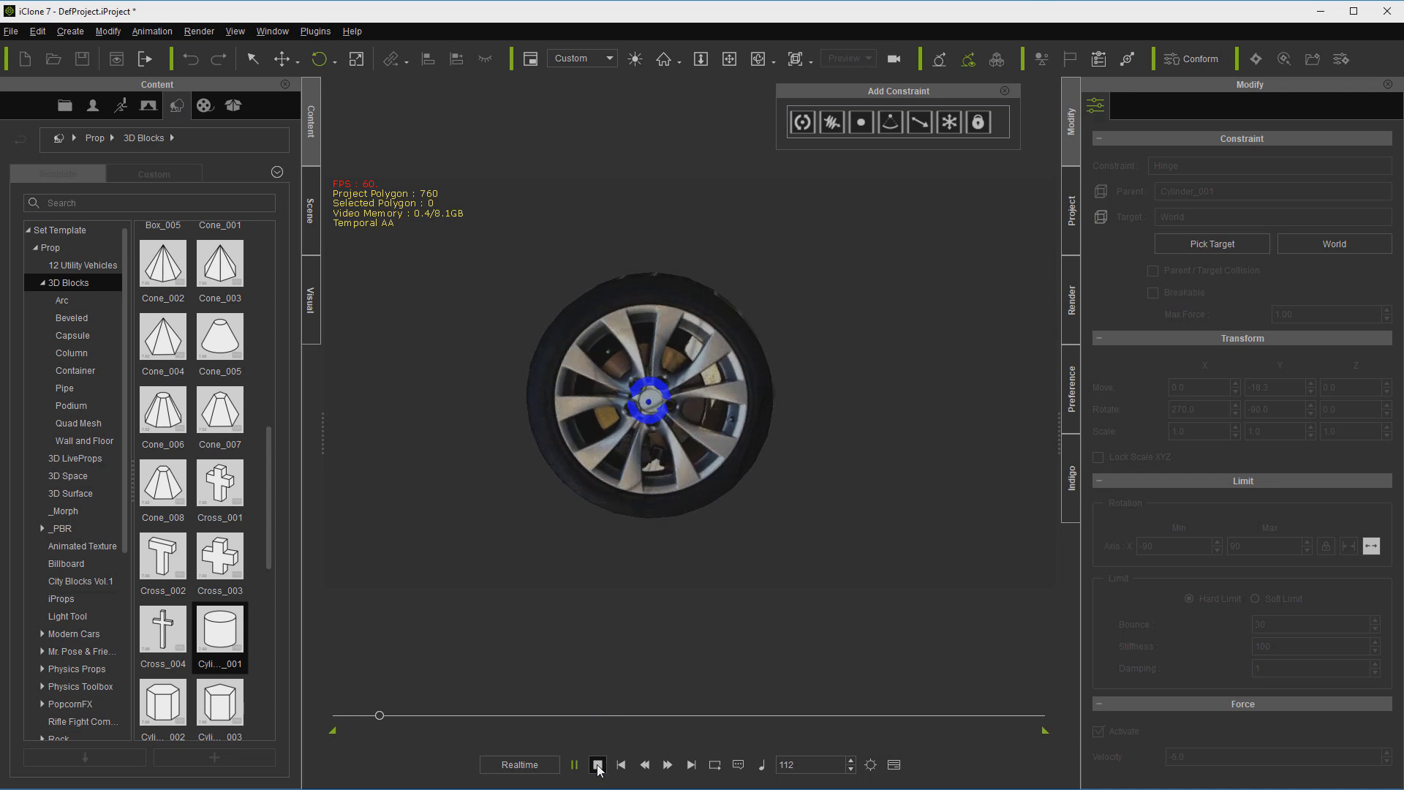
pyautogui.click(599, 765)
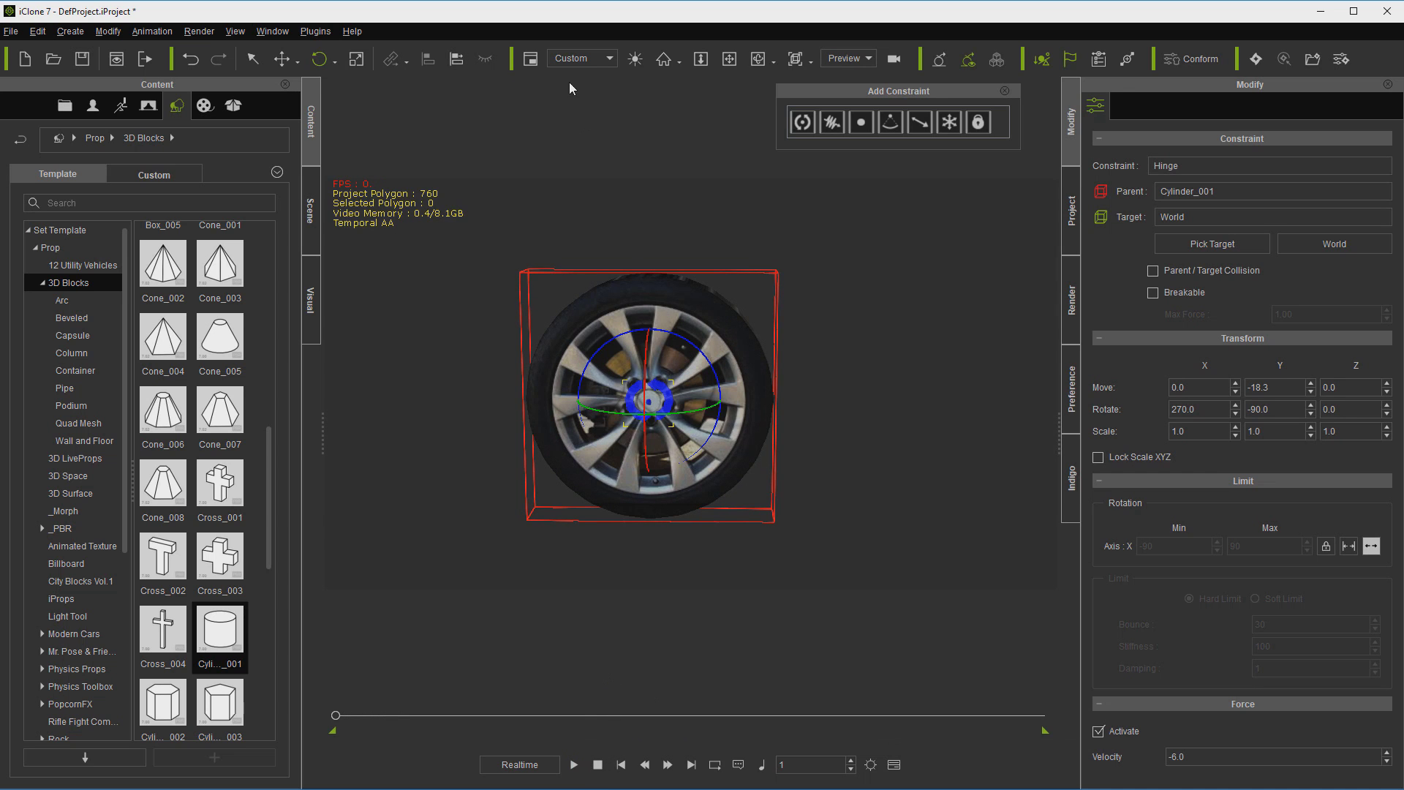
# Step: Move the hinge constraint slightly off the hub centre, to -0.3 on X and -0.8 on Z
pyautogui.click(661, 60)
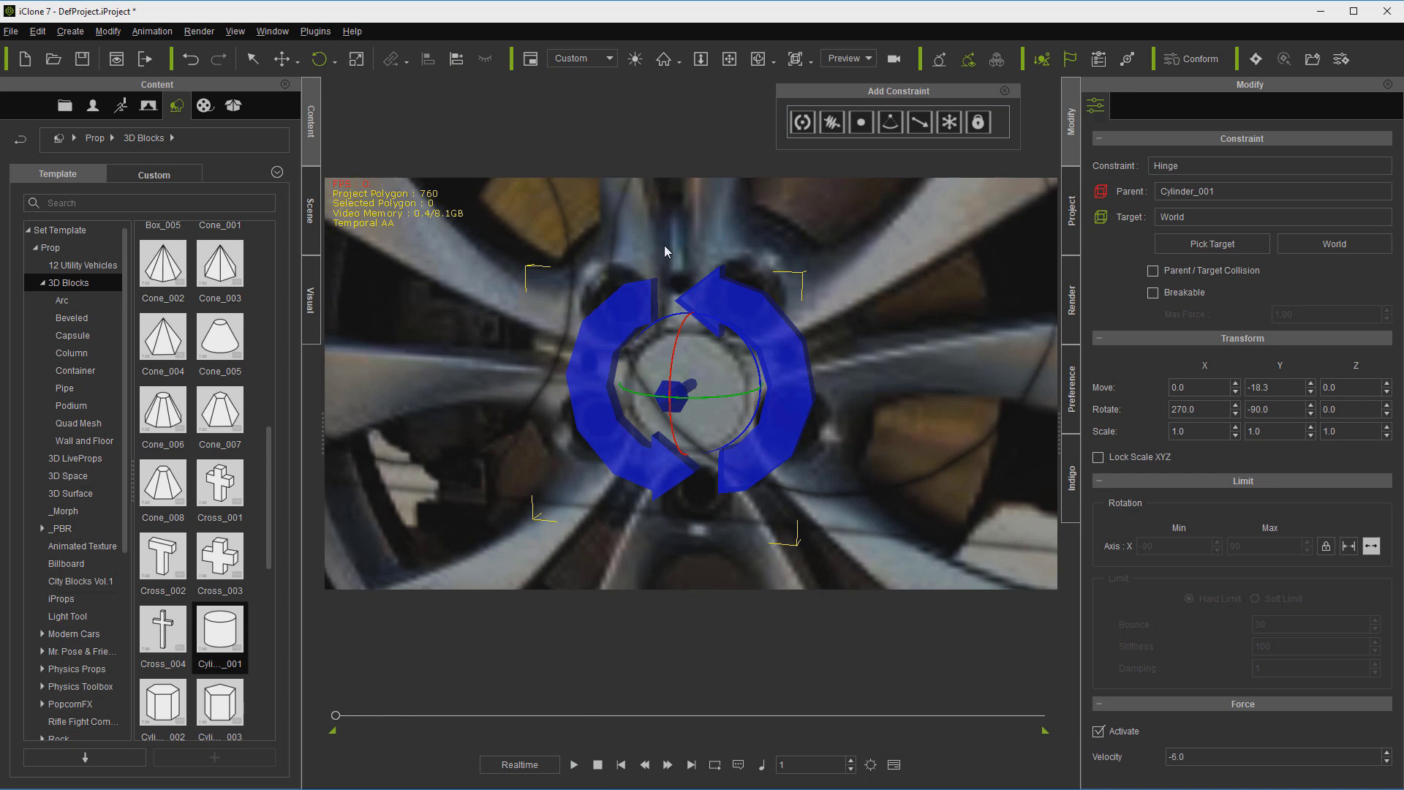
pyautogui.click(758, 60)
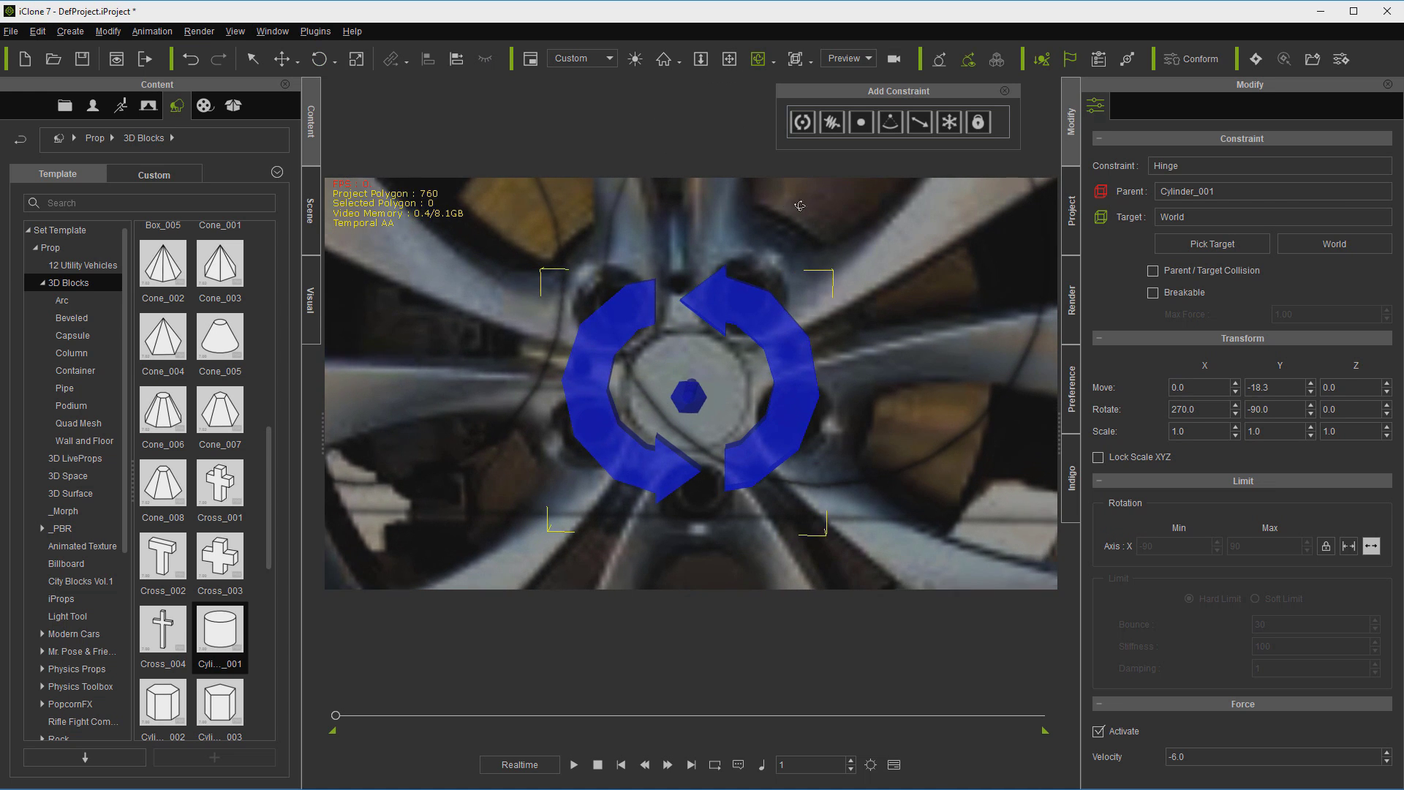
pyautogui.click(282, 59)
pyautogui.moveTo(772, 386); pyautogui.dragTo(769, 387)
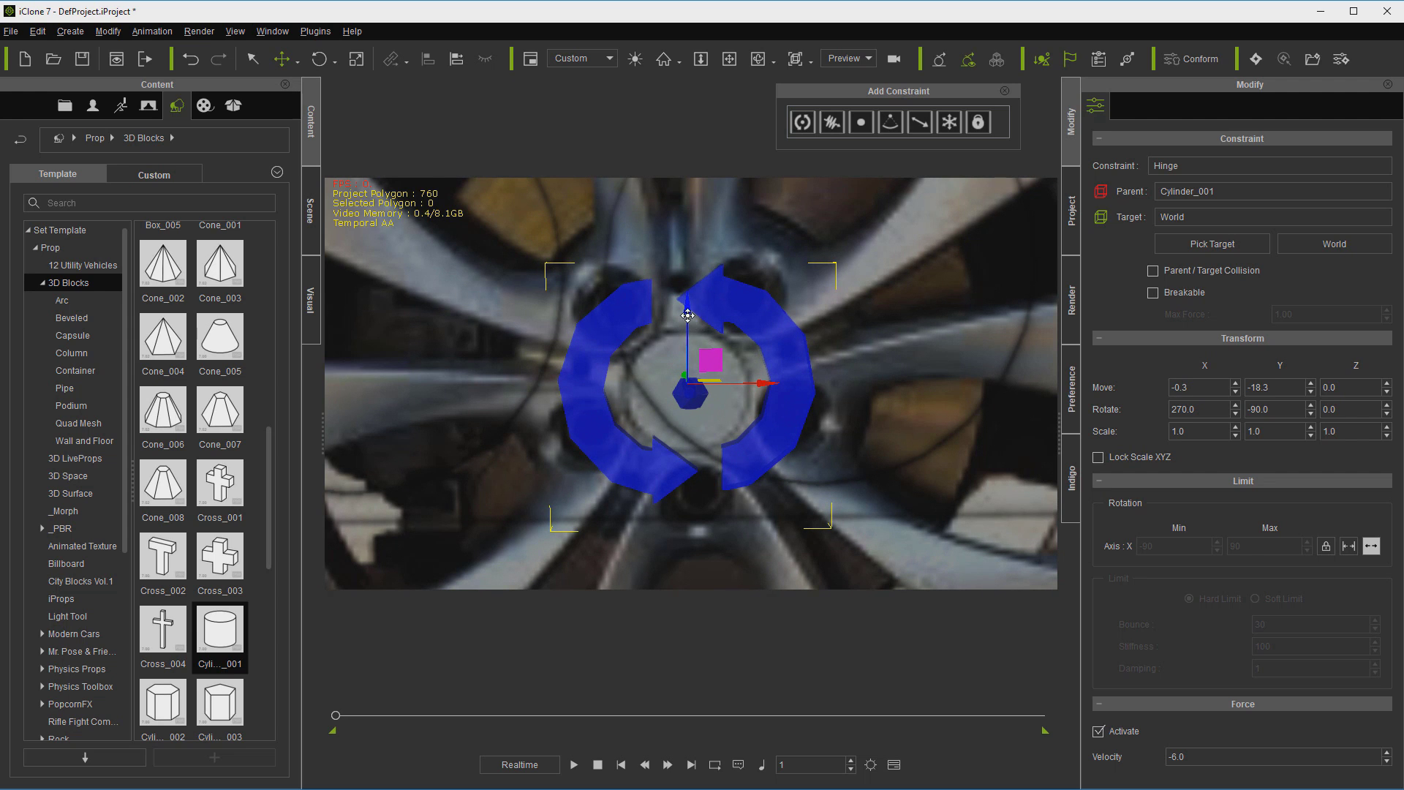
pyautogui.moveTo(687, 315); pyautogui.dragTo(687, 331)
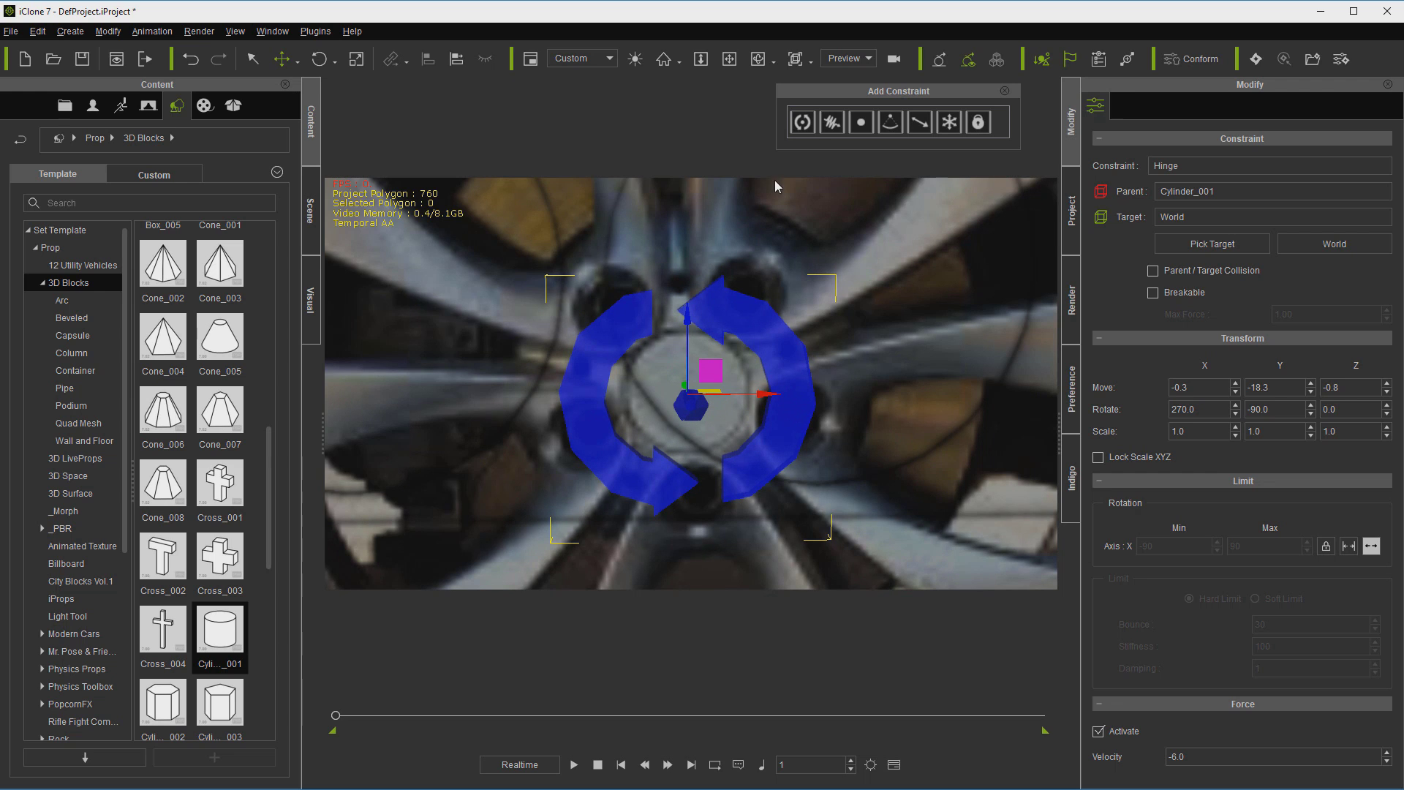
# Step: Play the simulation with the off-centre hinge twice to examine the wheel's wobble, stopping it each time
pyautogui.click(700, 59)
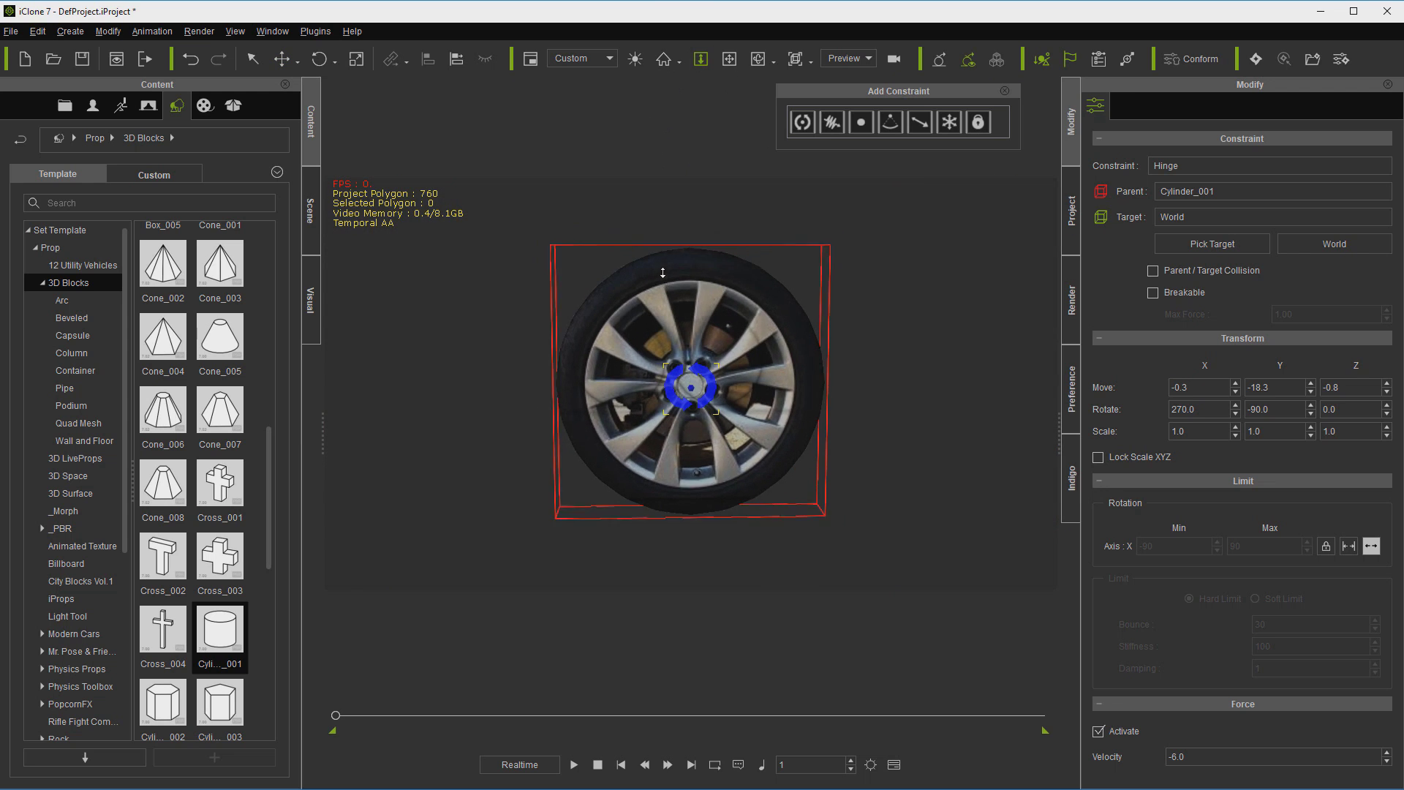
pyautogui.moveTo(663, 273); pyautogui.dragTo(663, 293)
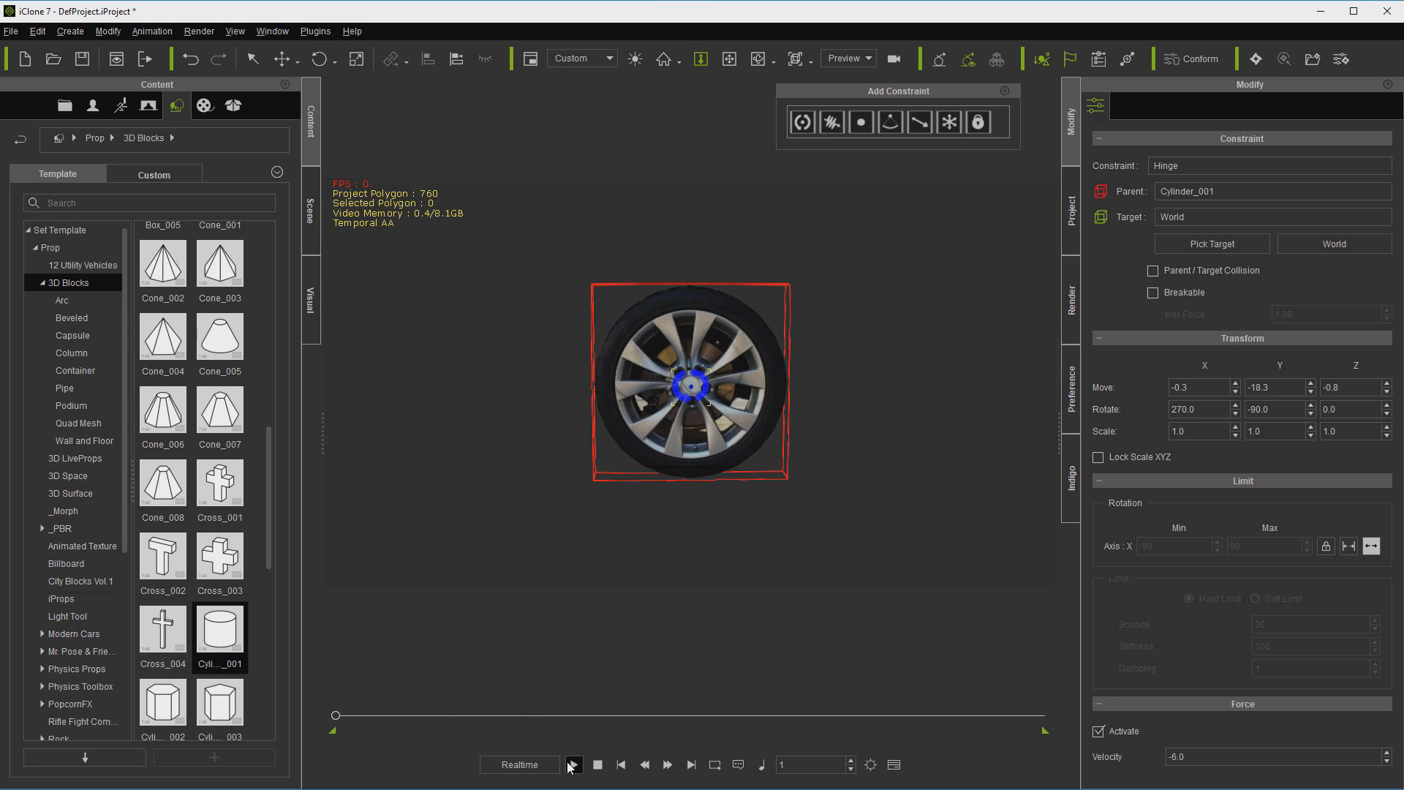
pyautogui.click(571, 764)
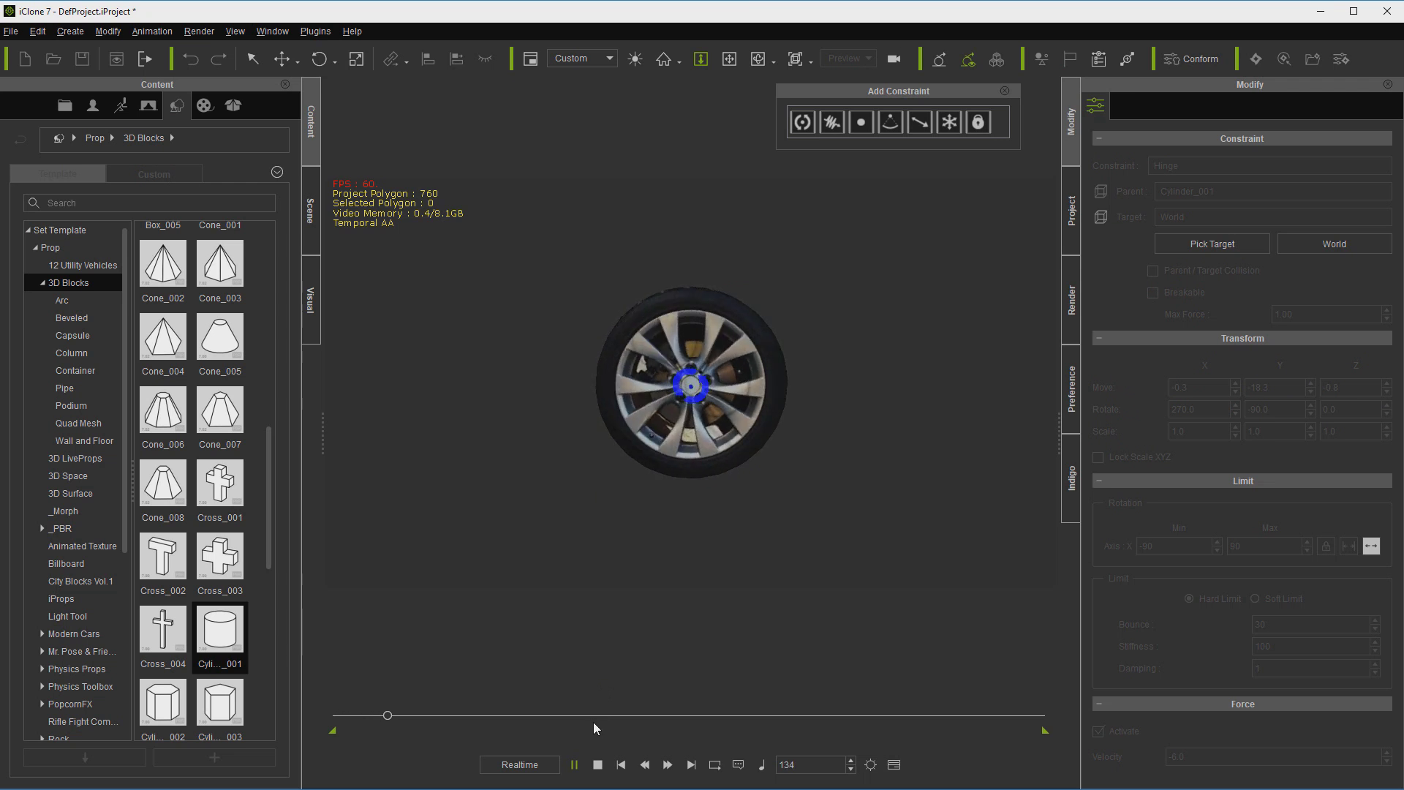
pyautogui.click(598, 765)
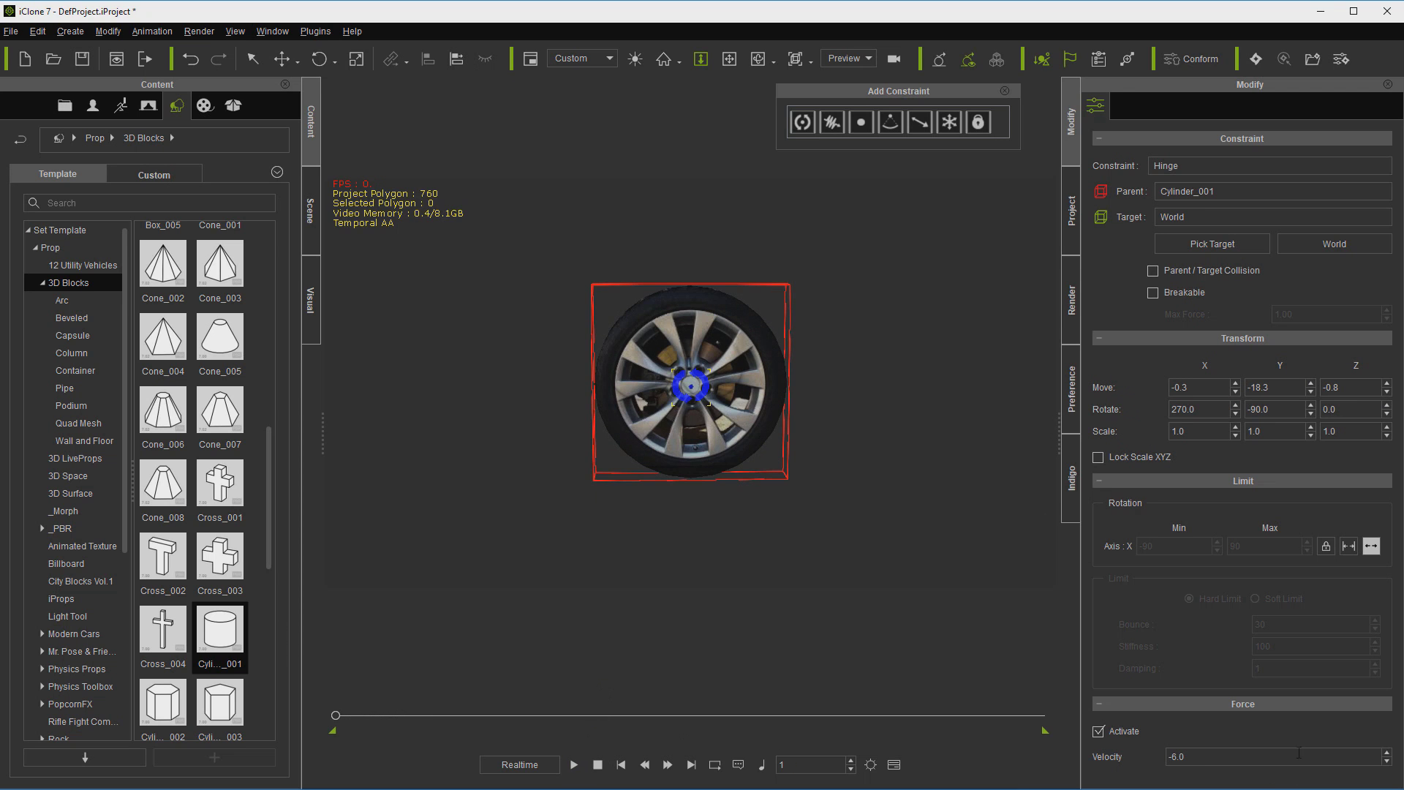
pyautogui.click(575, 764)
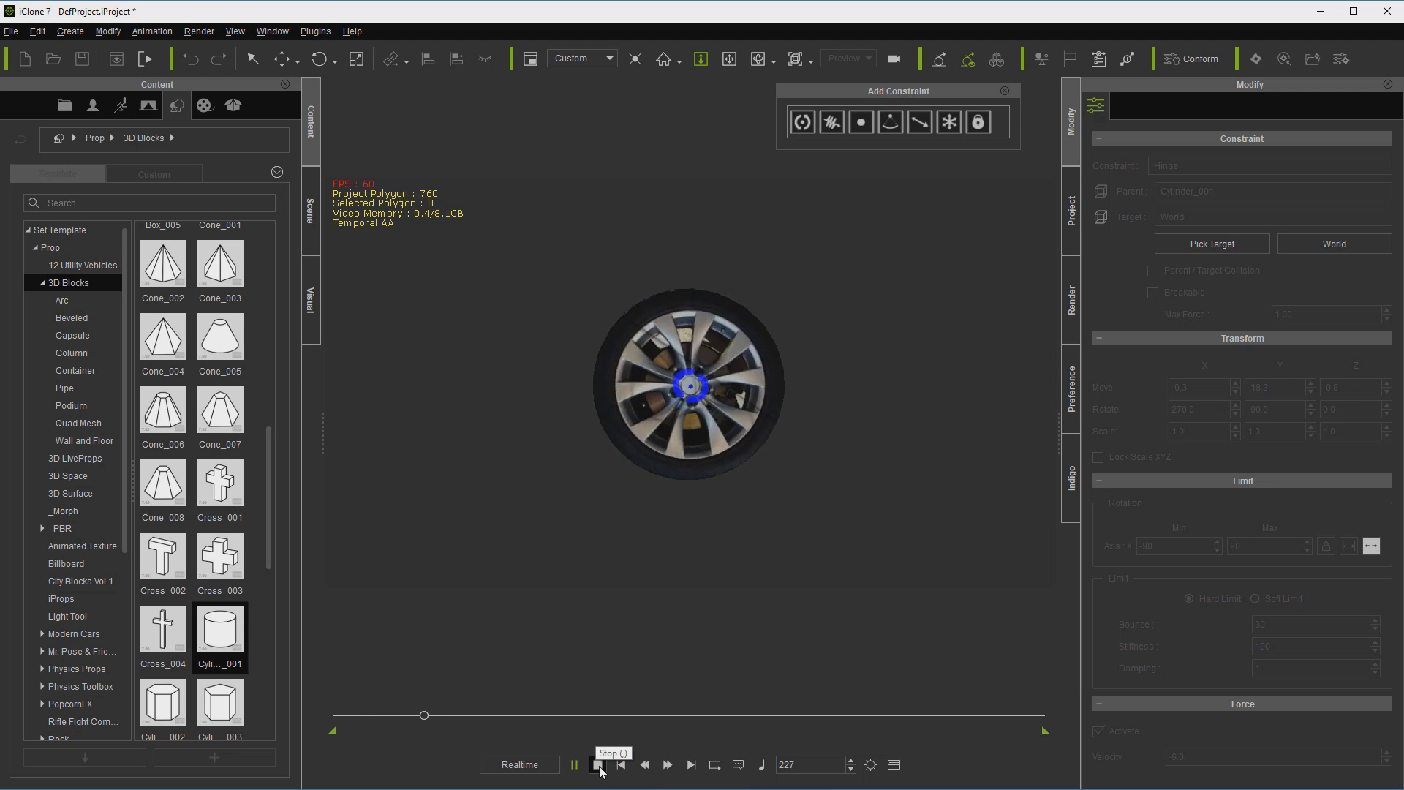
pyautogui.click(598, 764)
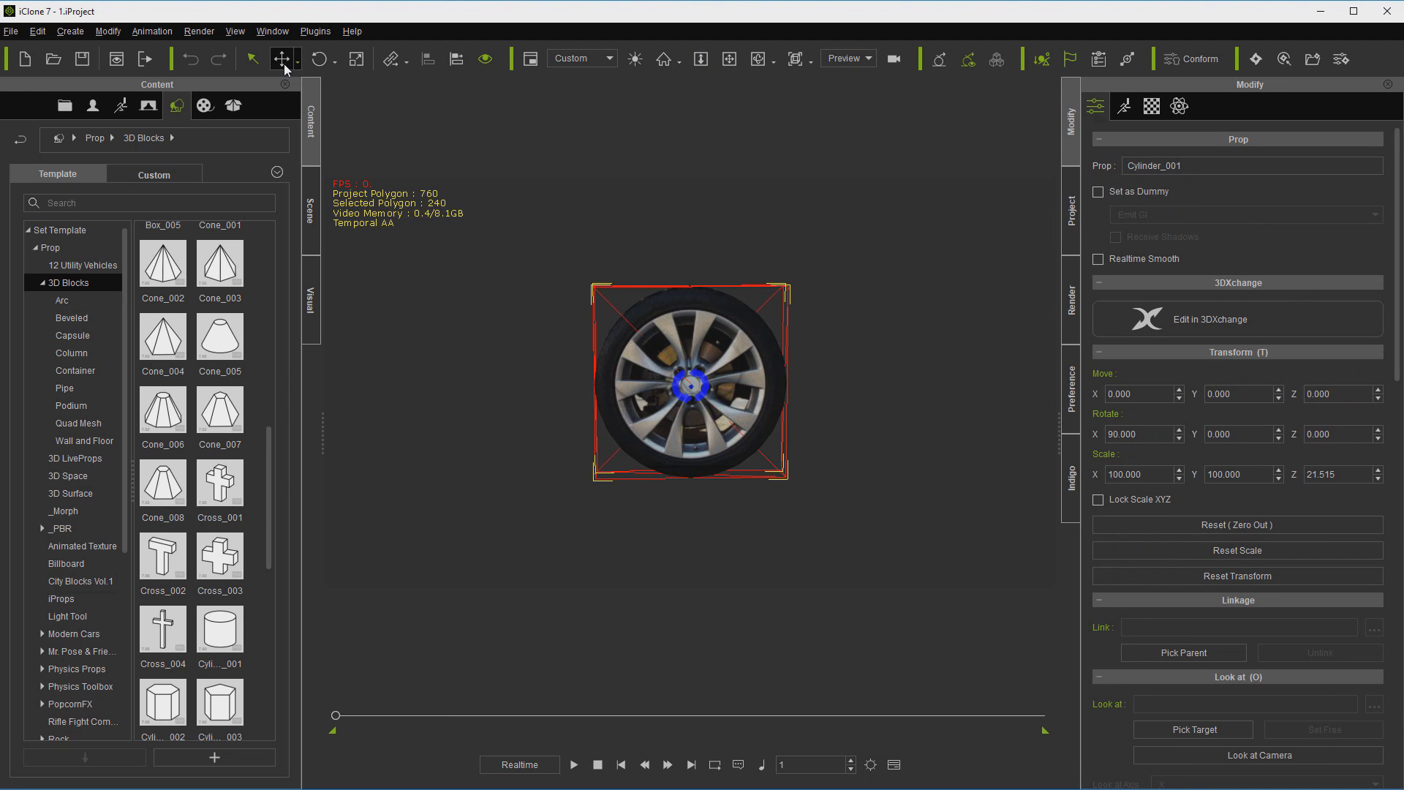
# Step: Move the wheel aside to about -200 on X and add a Cylinder_001 block to the scene
pyautogui.click(282, 60)
pyautogui.moveTo(765, 381); pyautogui.dragTo(393, 423)
pyautogui.doubleClick(243, 648)
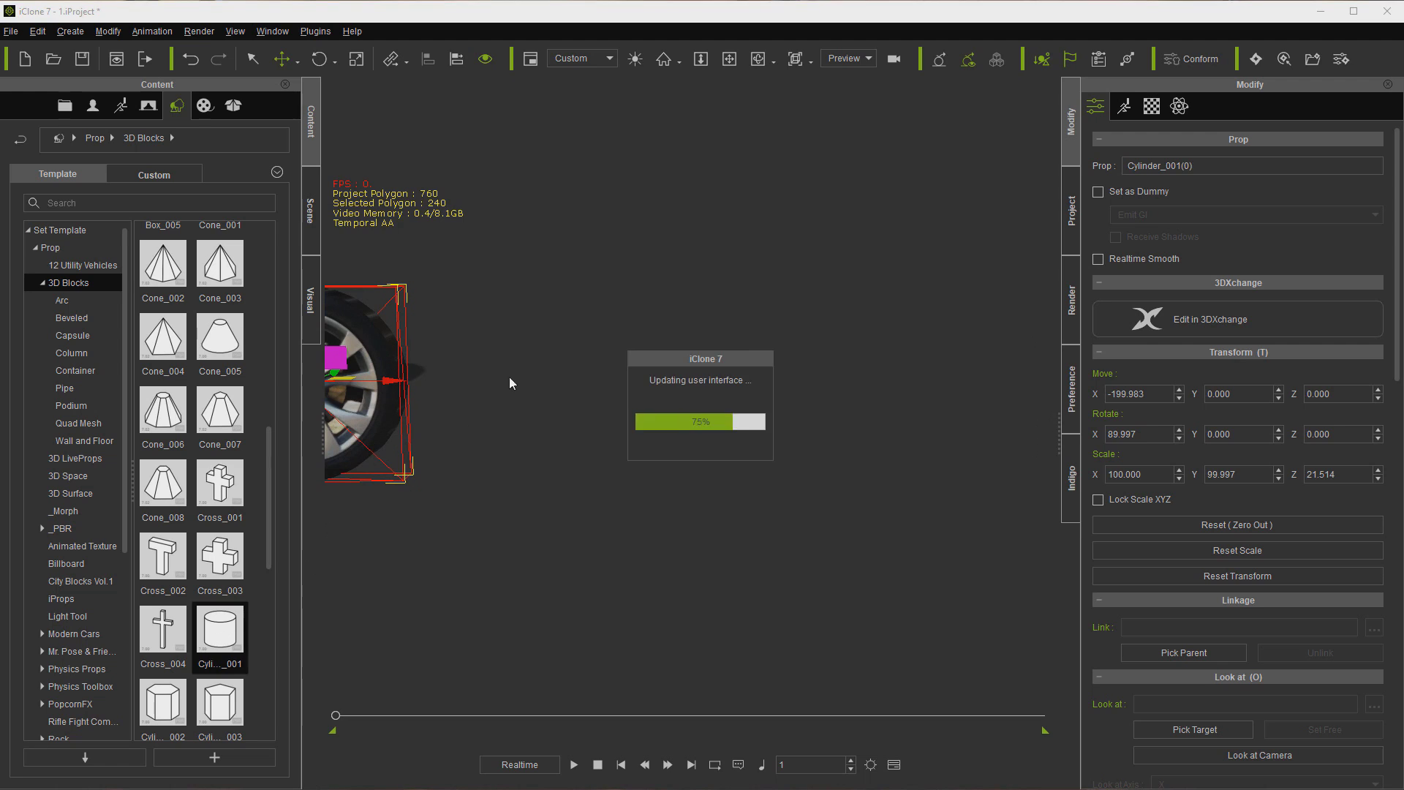
# Step: Duplicate the new cylinder straight up to about 80 on Z
pyautogui.click(729, 58)
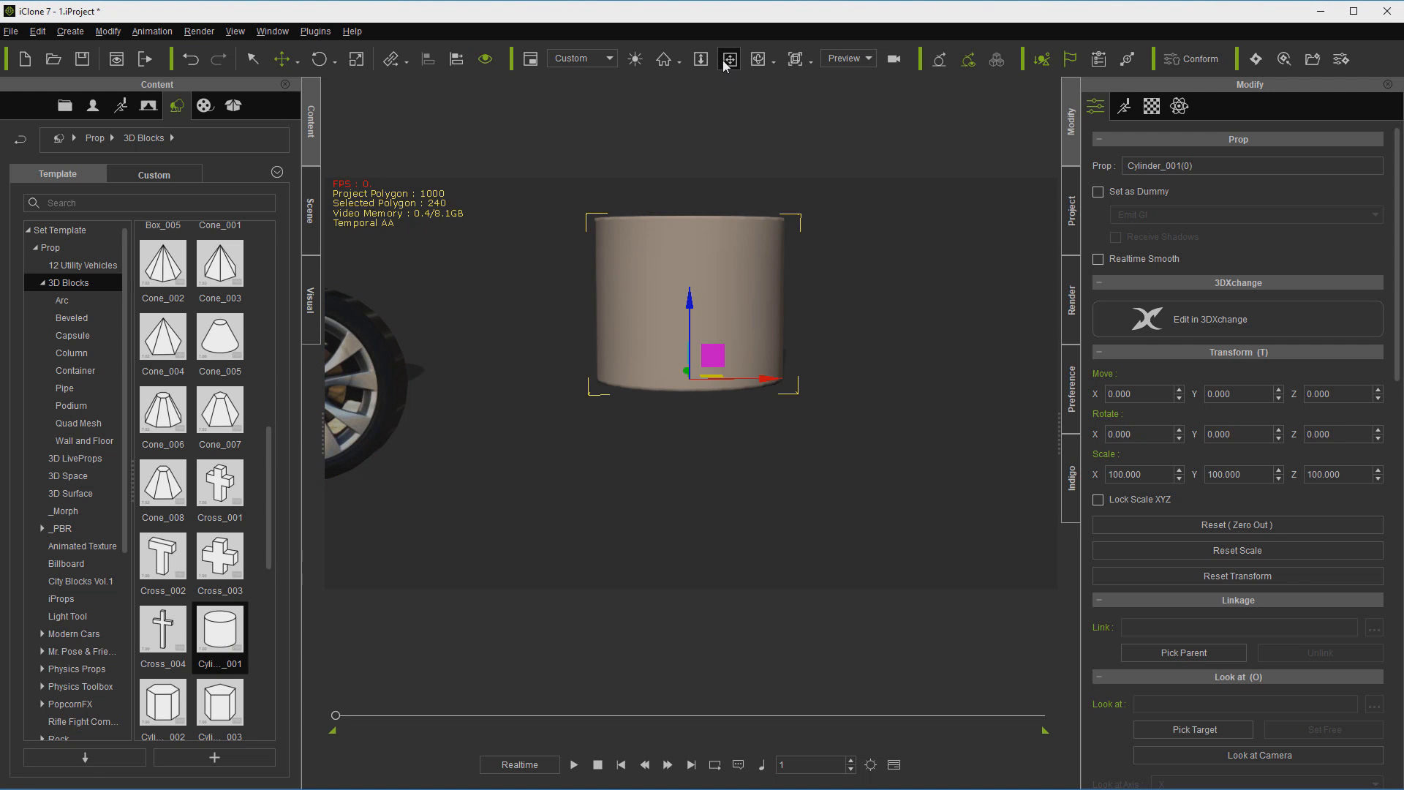
pyautogui.moveTo(934, 226); pyautogui.dragTo(926, 302)
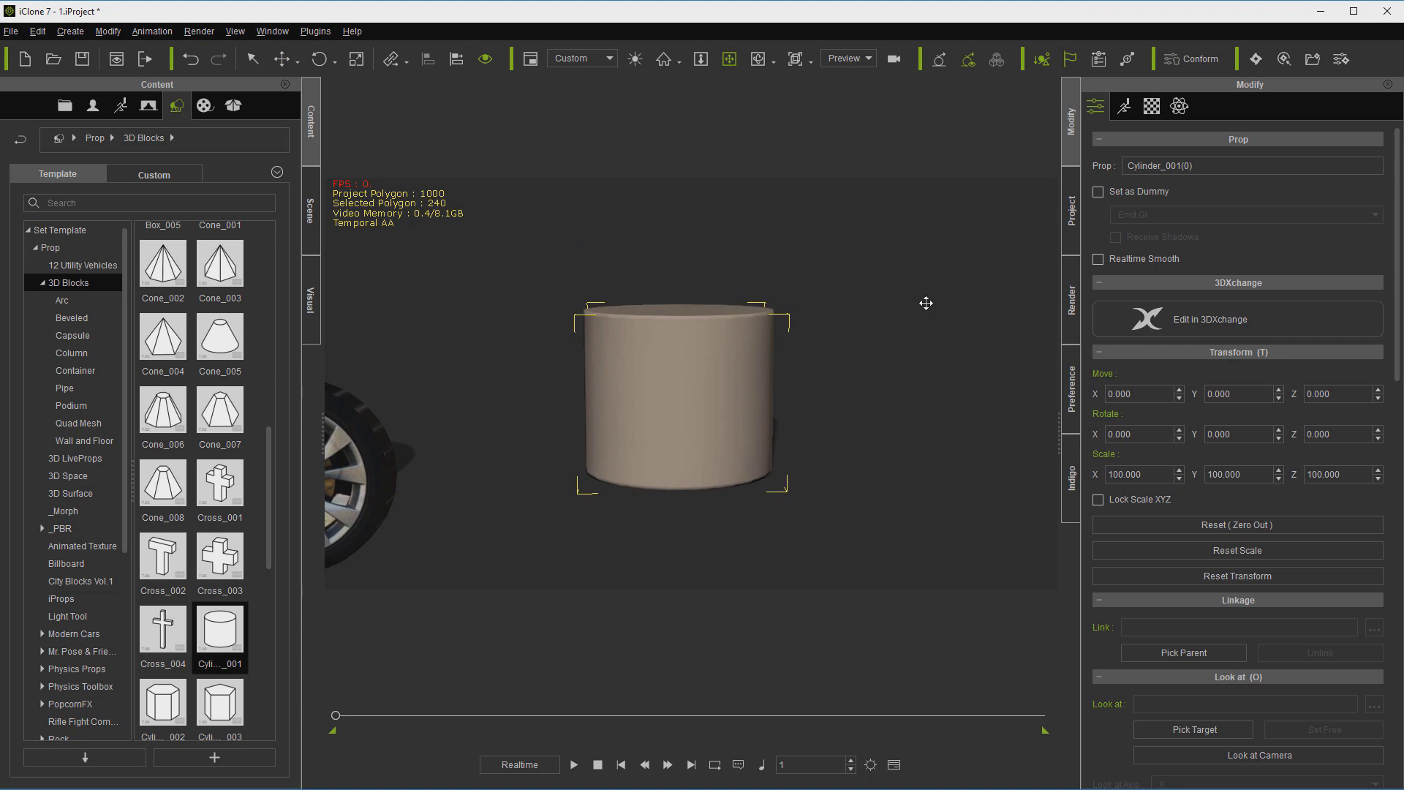
pyautogui.click(282, 58)
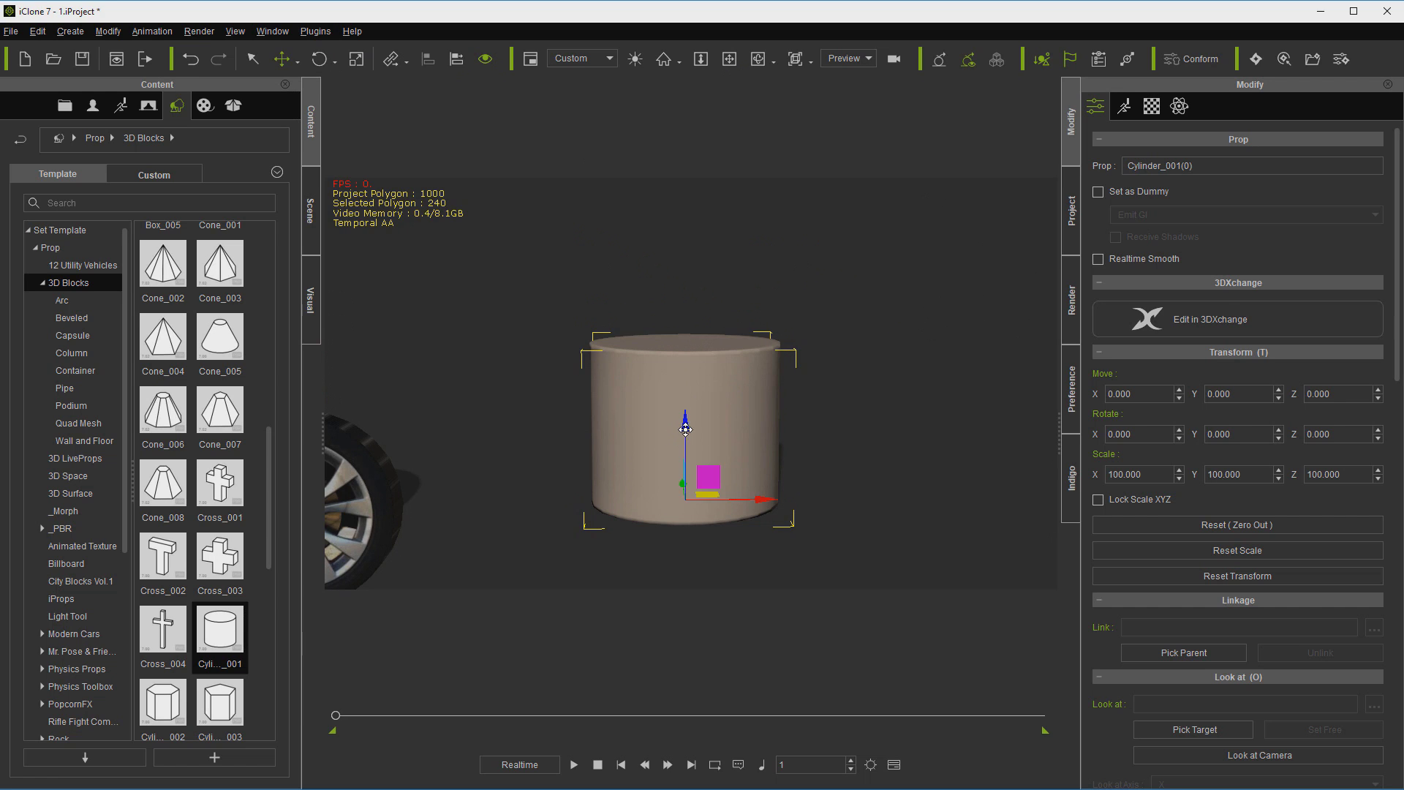
pyautogui.keyDown('ctrl'); pyautogui.moveTo(686, 430); pyautogui.dragTo(685, 281); pyautogui.keyUp('ctrl')
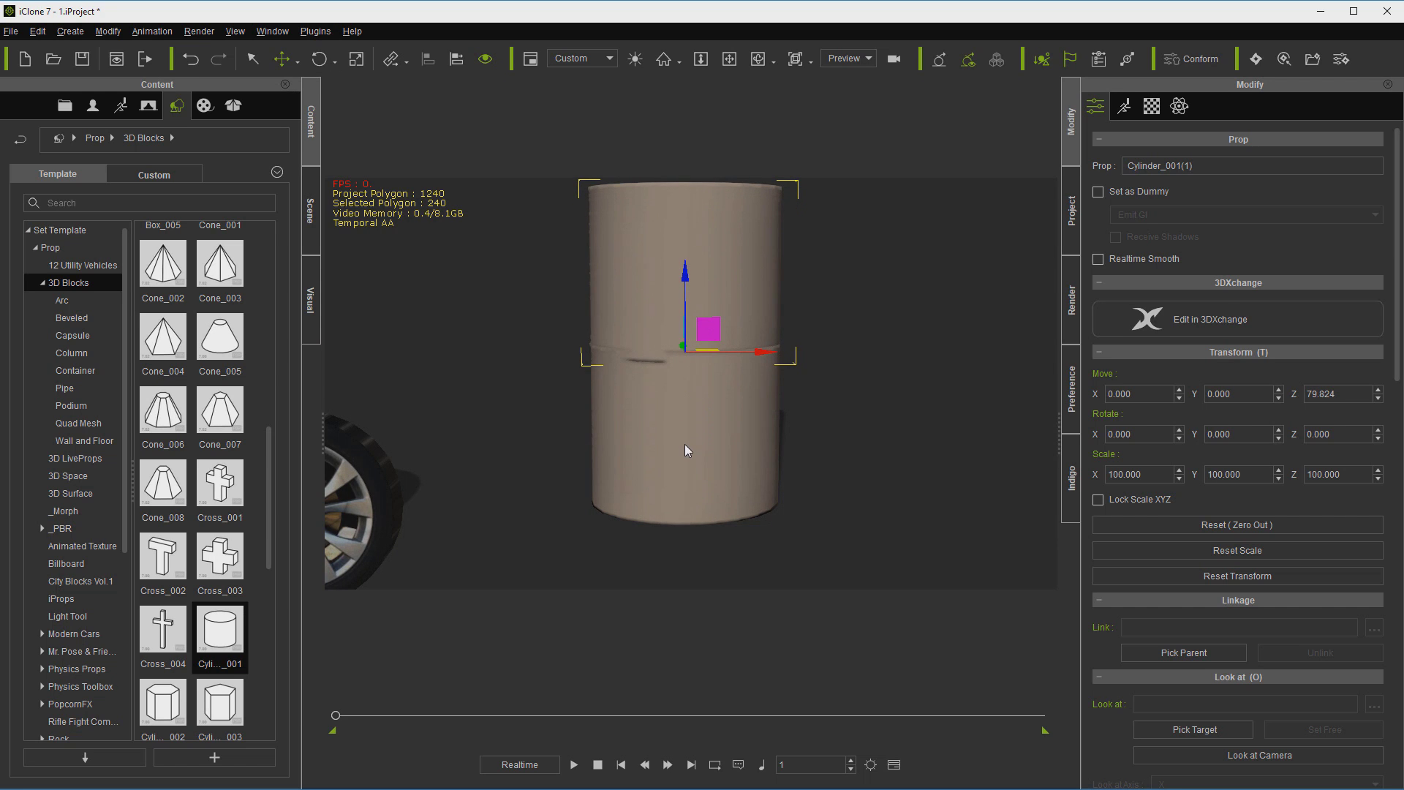
# Step: Scale the lower cylinder into a wide, flat base disc, about 149 on X and Y and 21.5 on Z
pyautogui.click(684, 497)
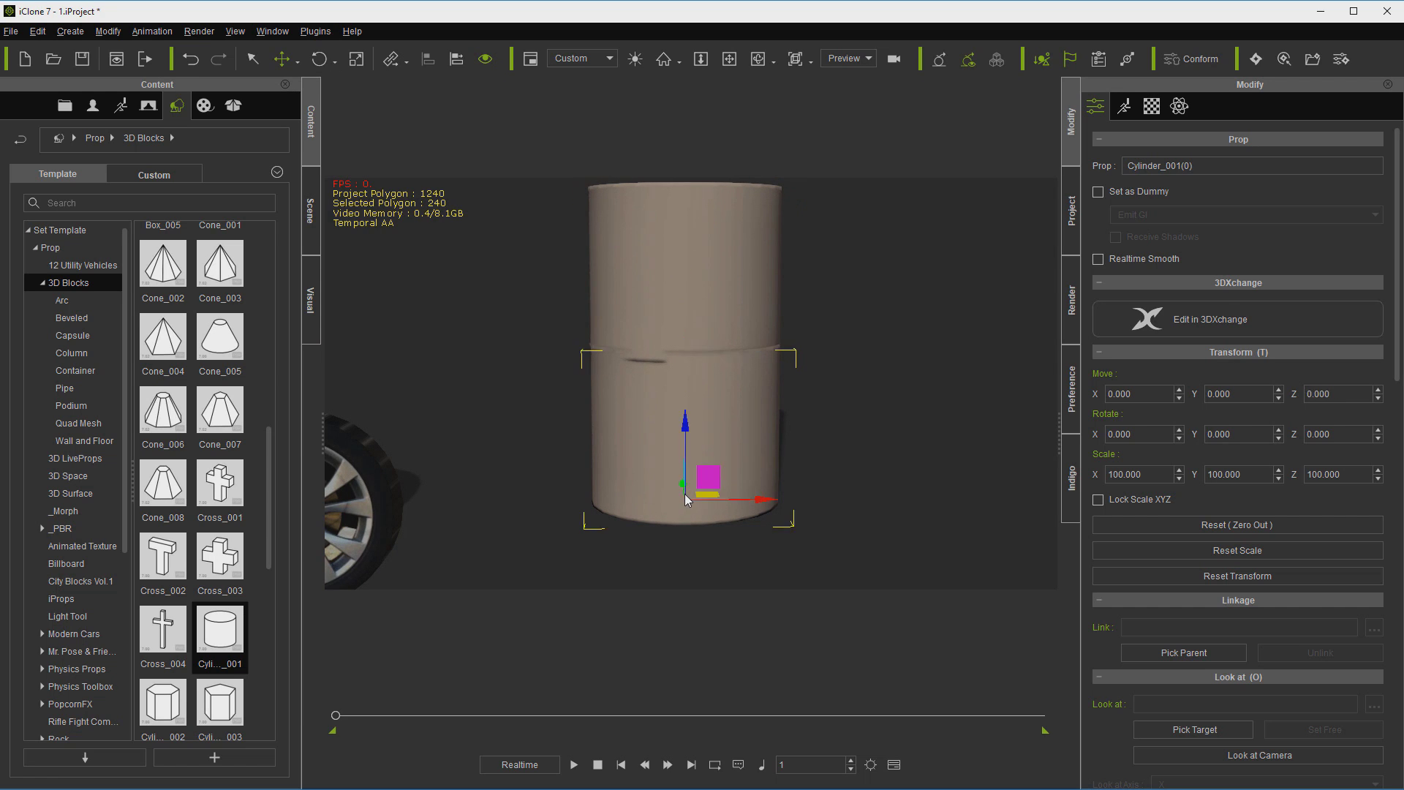
pyautogui.click(357, 60)
pyautogui.moveTo(684, 426); pyautogui.dragTo(694, 642)
pyautogui.moveTo(674, 493); pyautogui.dragTo(739, 440)
# Step: Lower the upper cylinder onto the base disc at about 14.5 on Z and stretch its Z scale to about 163
pyautogui.click(668, 283)
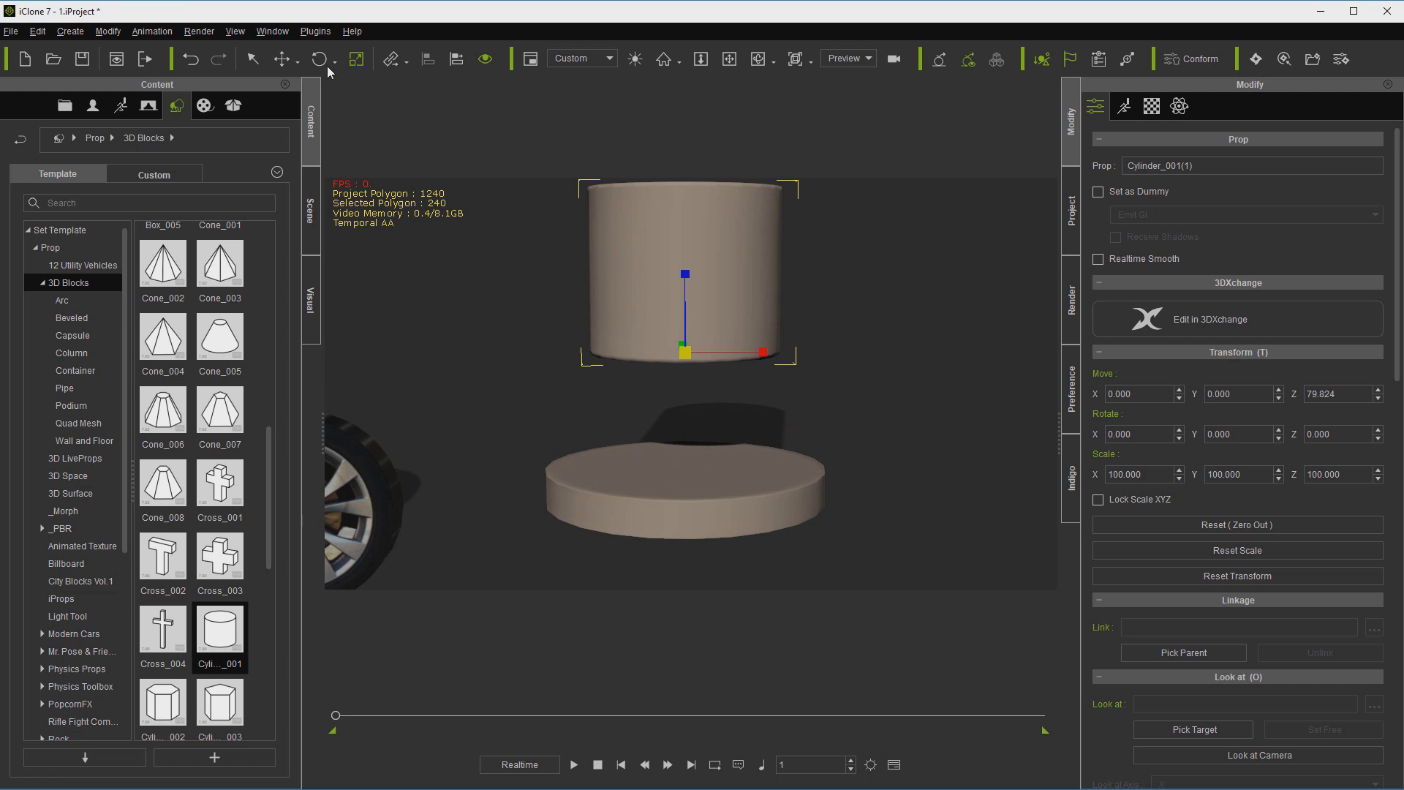
pyautogui.click(282, 58)
pyautogui.moveTo(687, 294); pyautogui.dragTo(704, 401)
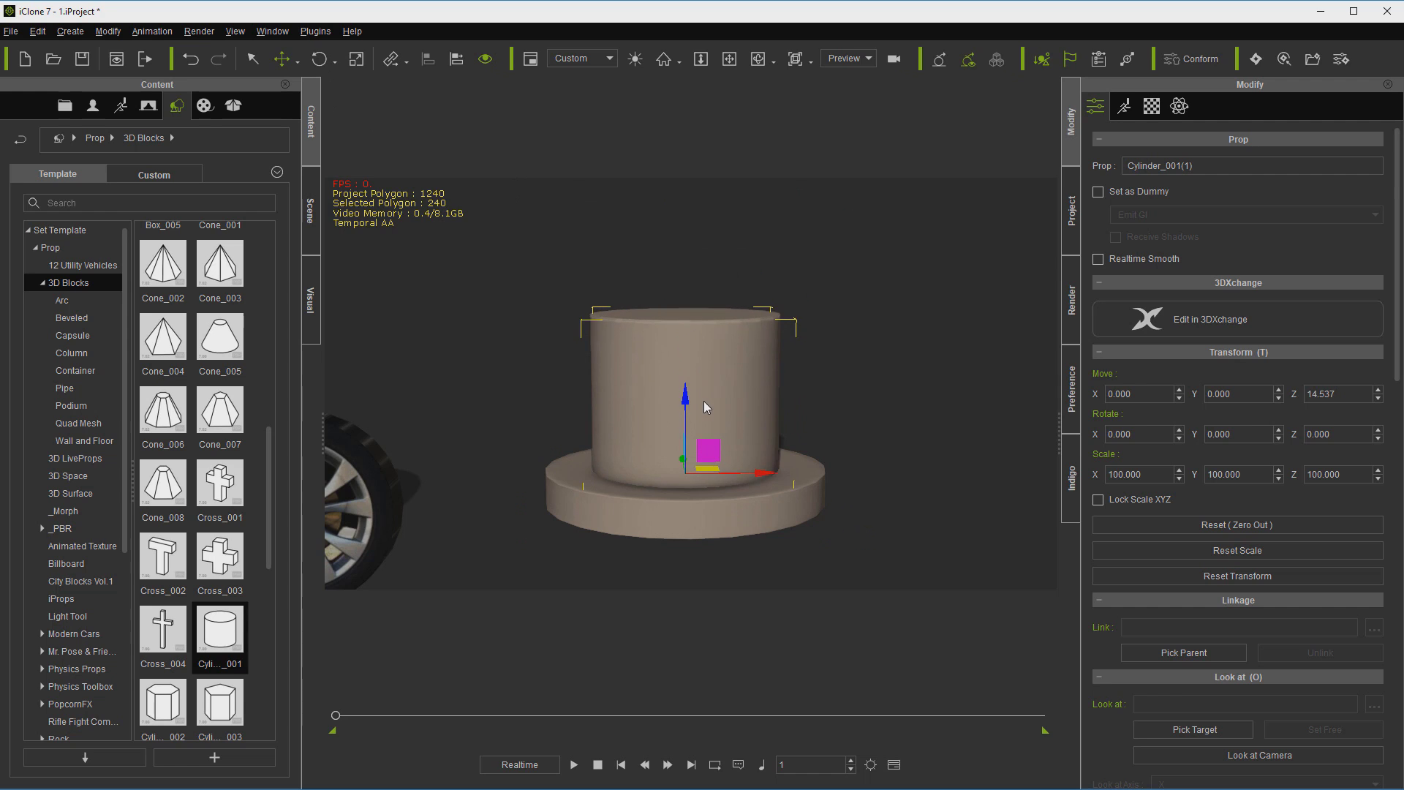
pyautogui.click(357, 59)
pyautogui.moveTo(690, 388); pyautogui.dragTo(683, 316)
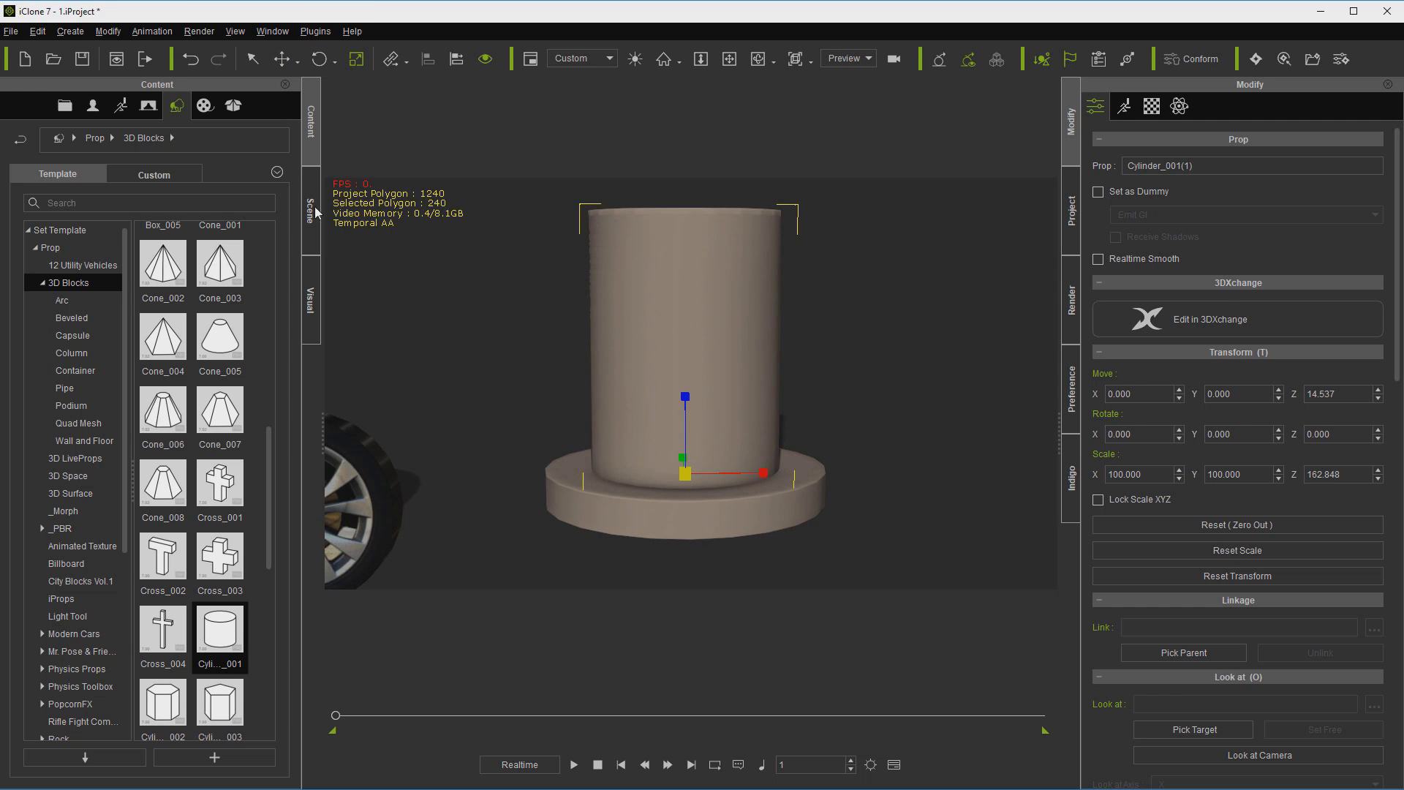
# Step: Apply the Metal02 material to the base disc and the iClone 7 logo image to the tall cylinder
pyautogui.click(204, 106)
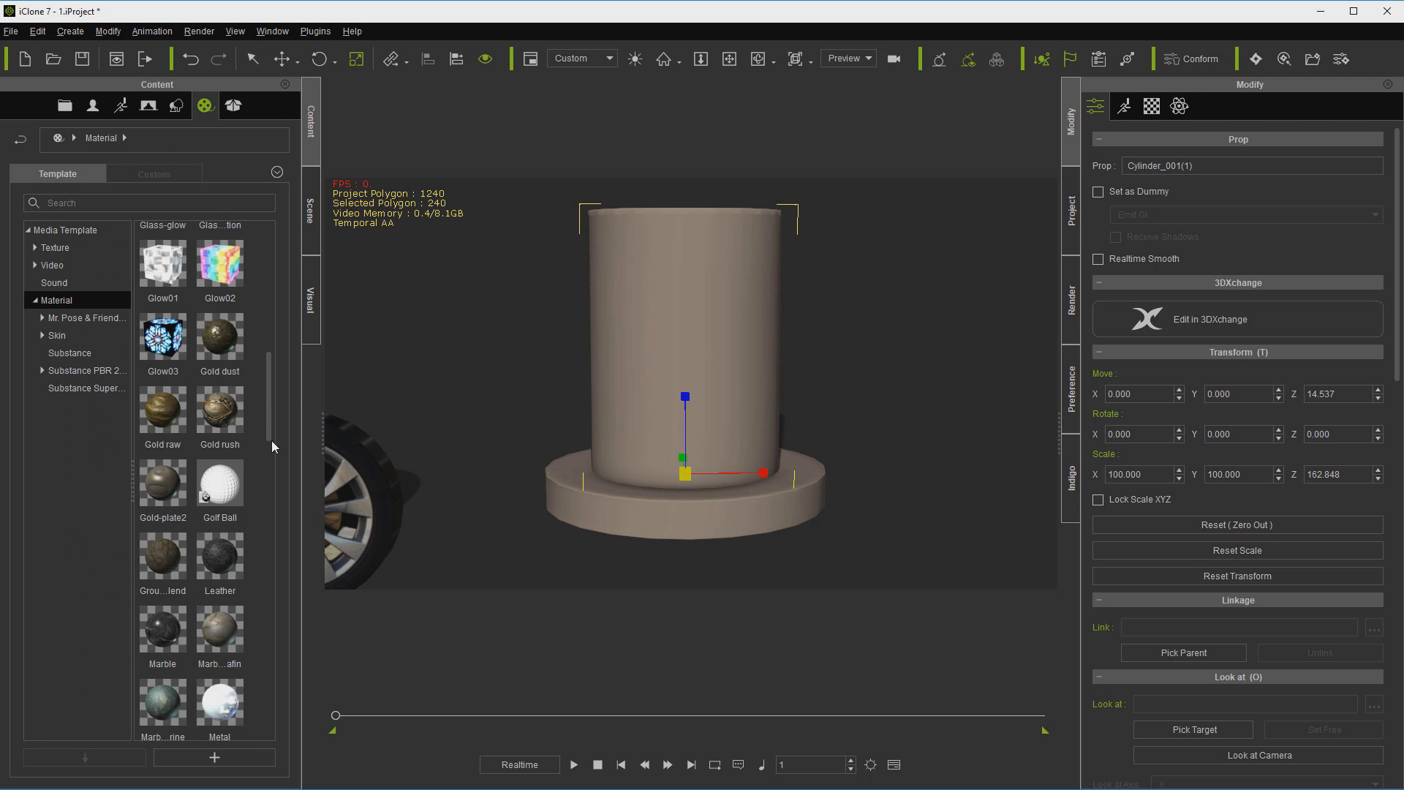
pyautogui.moveTo(269, 393); pyautogui.dragTo(275, 454)
pyautogui.moveTo(183, 658); pyautogui.dragTo(651, 510)
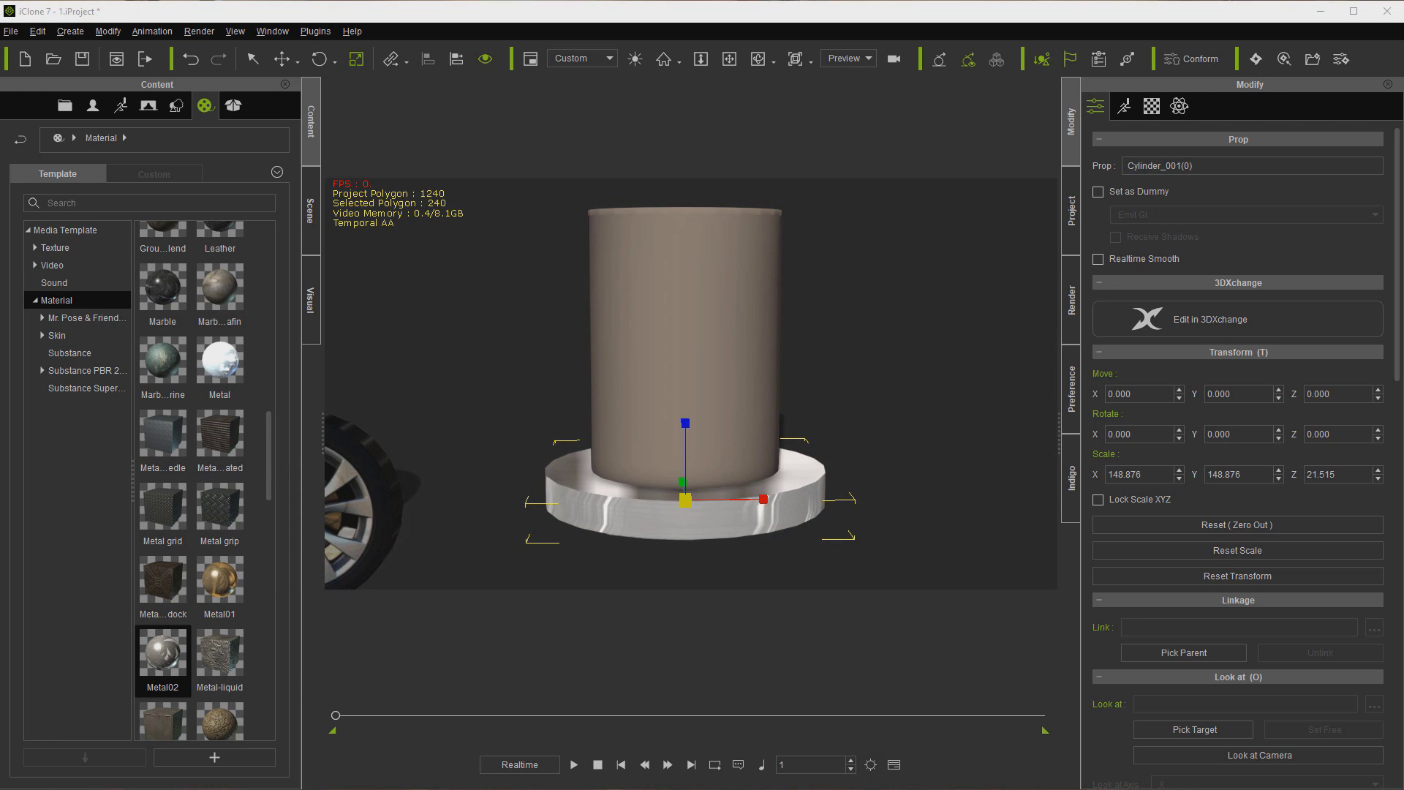
pyautogui.moveTo(410, 381); pyautogui.dragTo(731, 329)
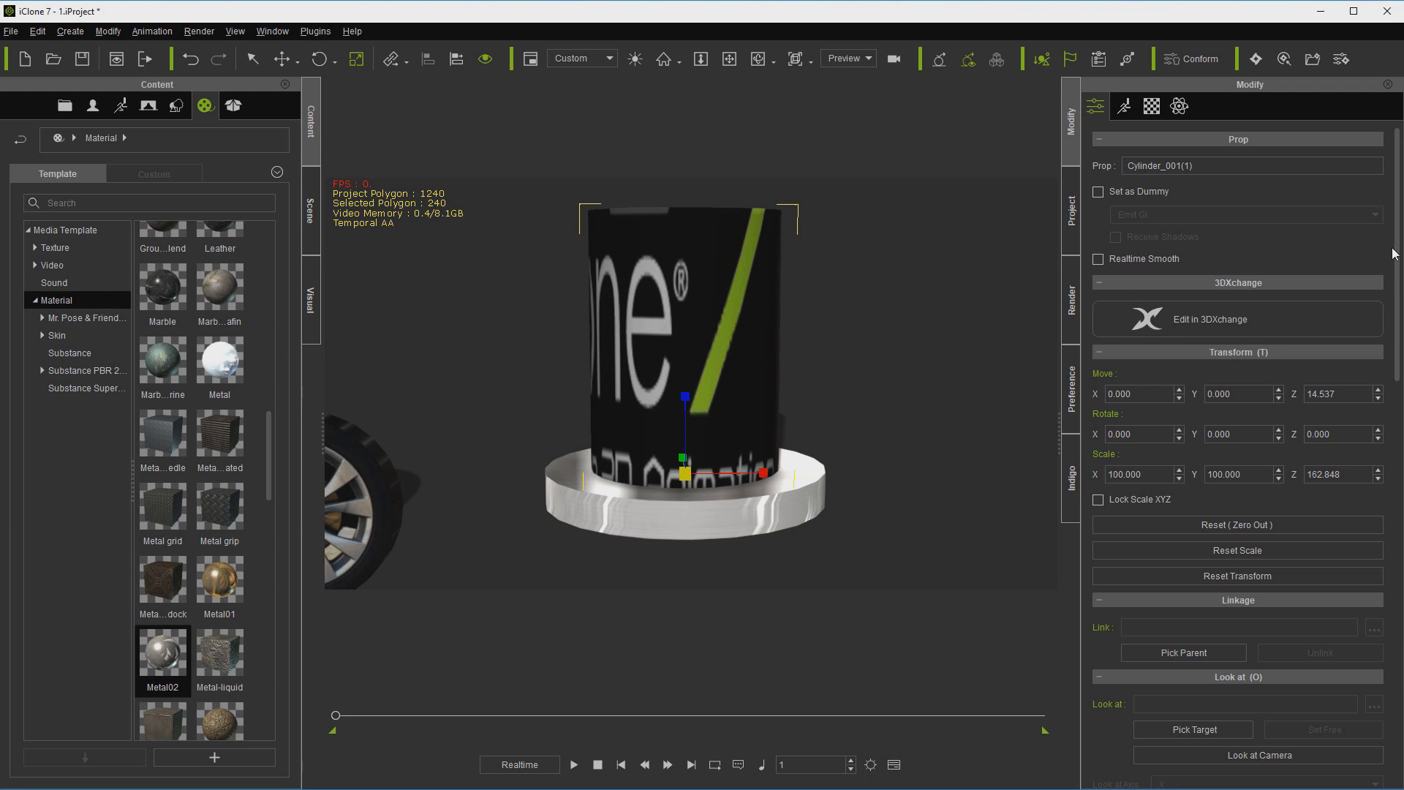
# Step: Set the tall cylinder's UV type to Cylindrical Capped, aligned to Z, and apply the mapping
pyautogui.scroll(-1, 1401, 253)
pyautogui.scroll(1, 1401, 252)
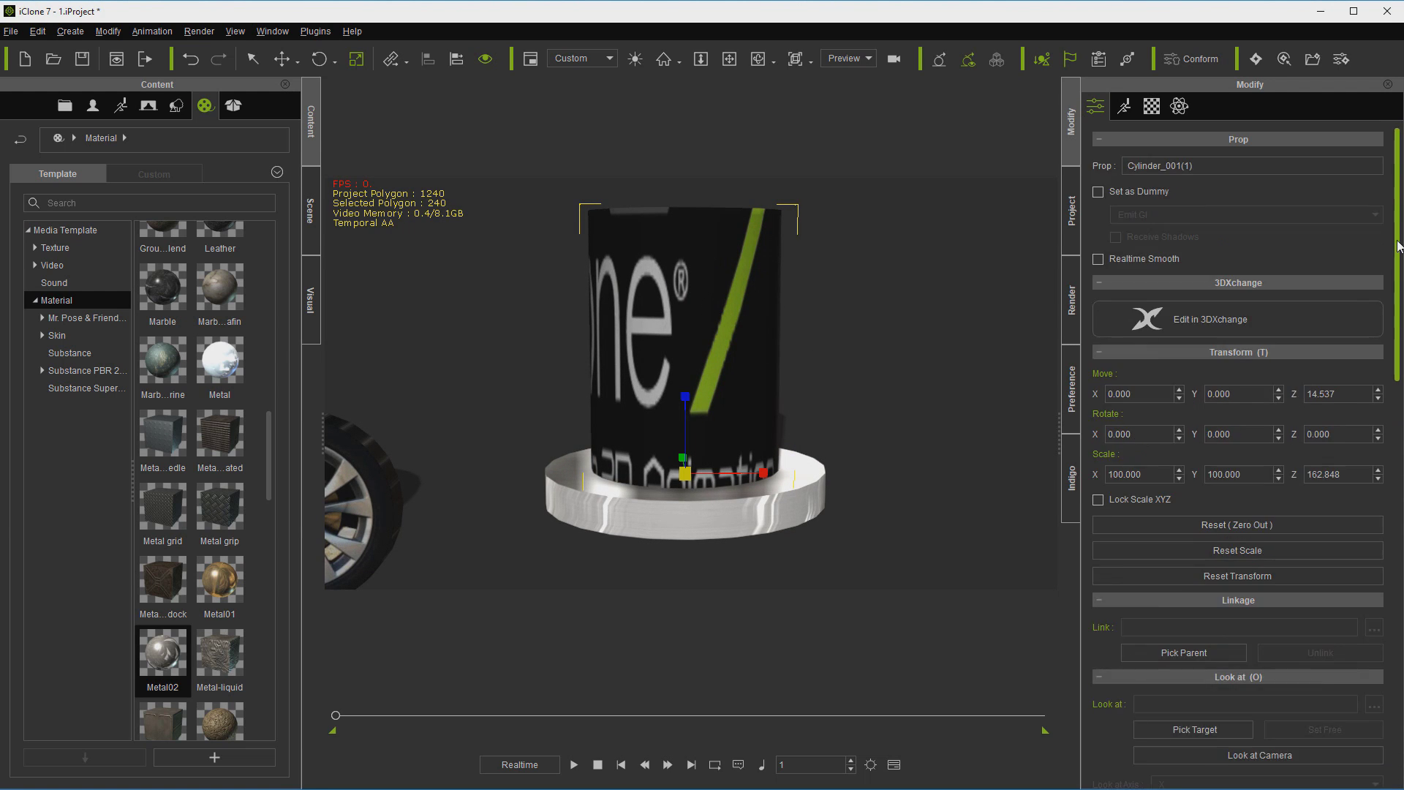
pyautogui.click(1152, 107)
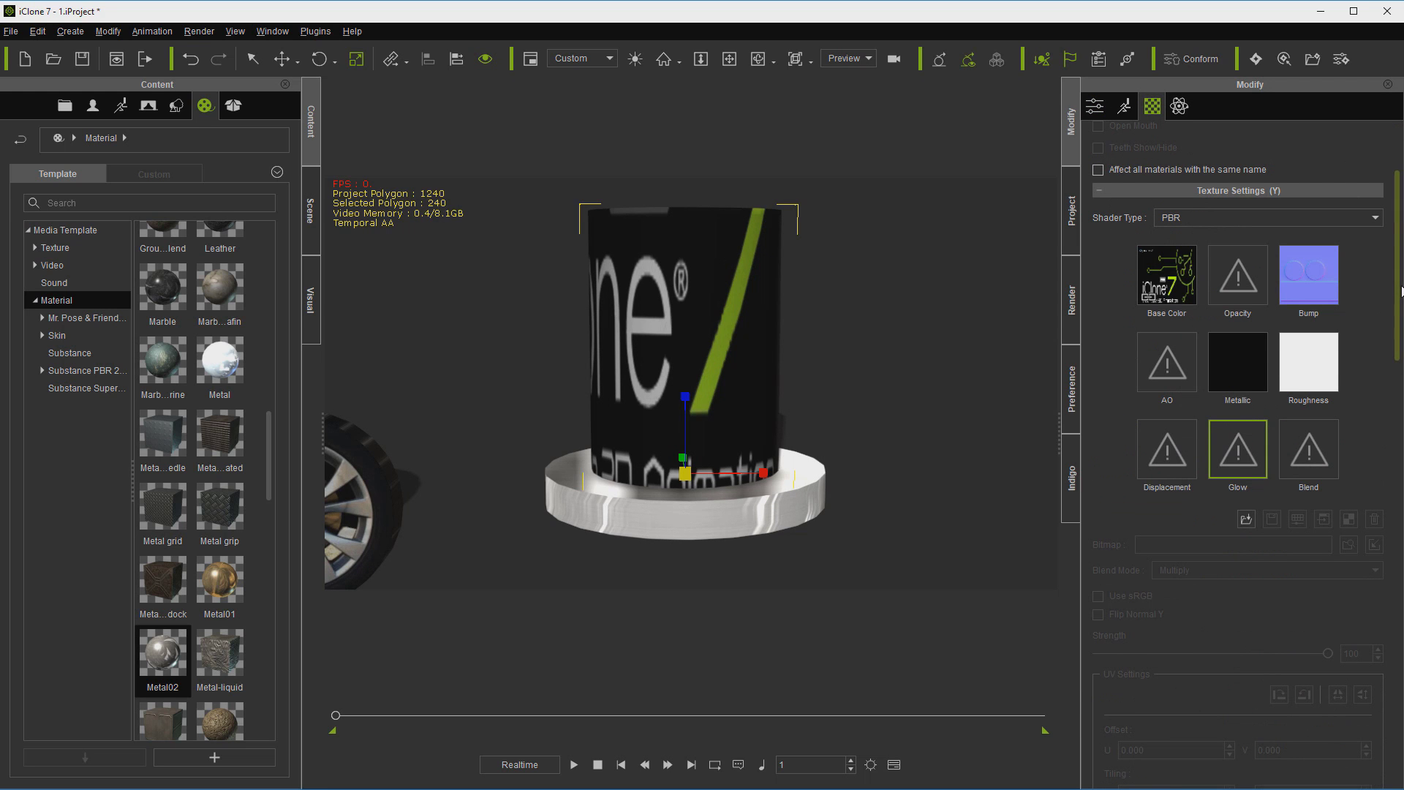
pyautogui.scroll(-8, 1402, 291)
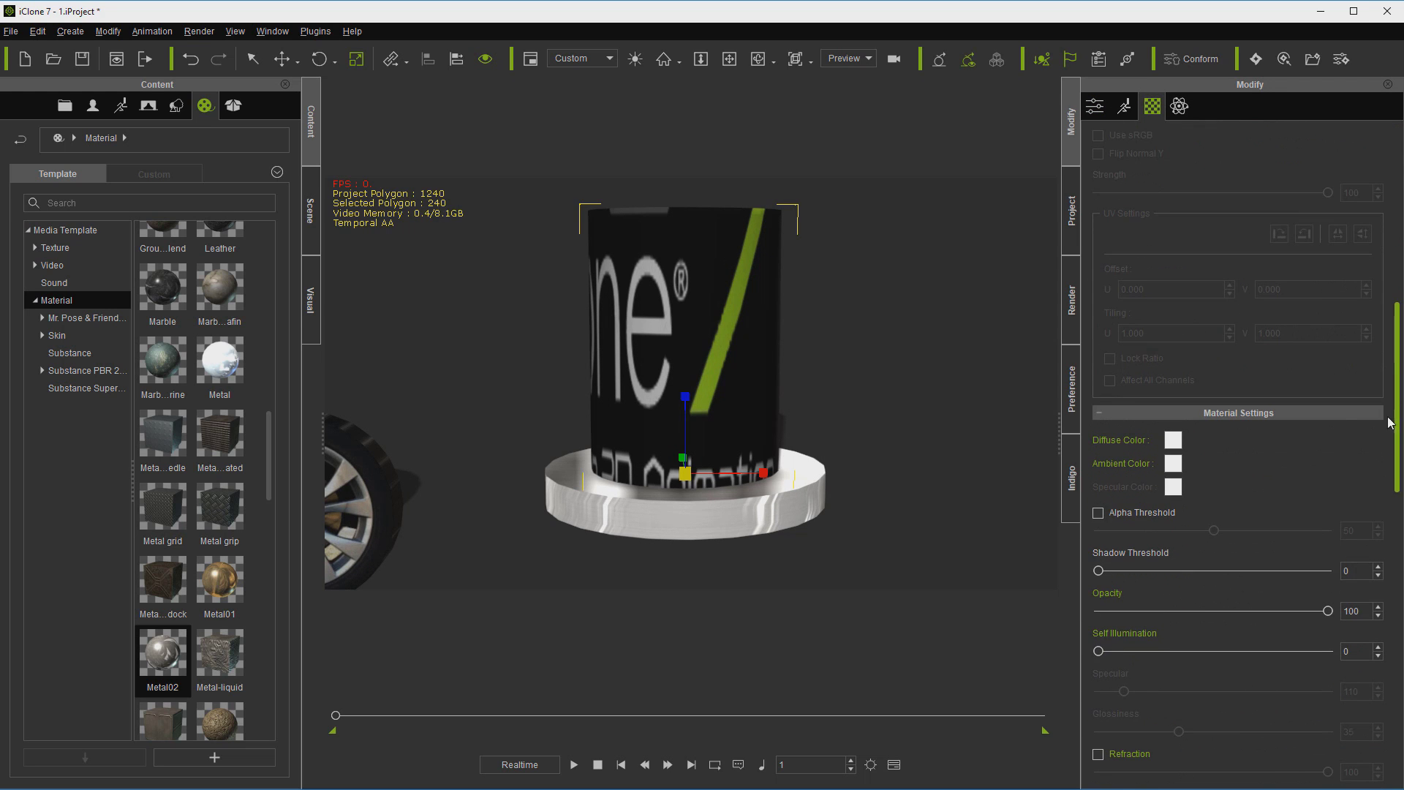
pyautogui.click(761, 64)
pyautogui.moveTo(903, 244); pyautogui.dragTo(900, 429)
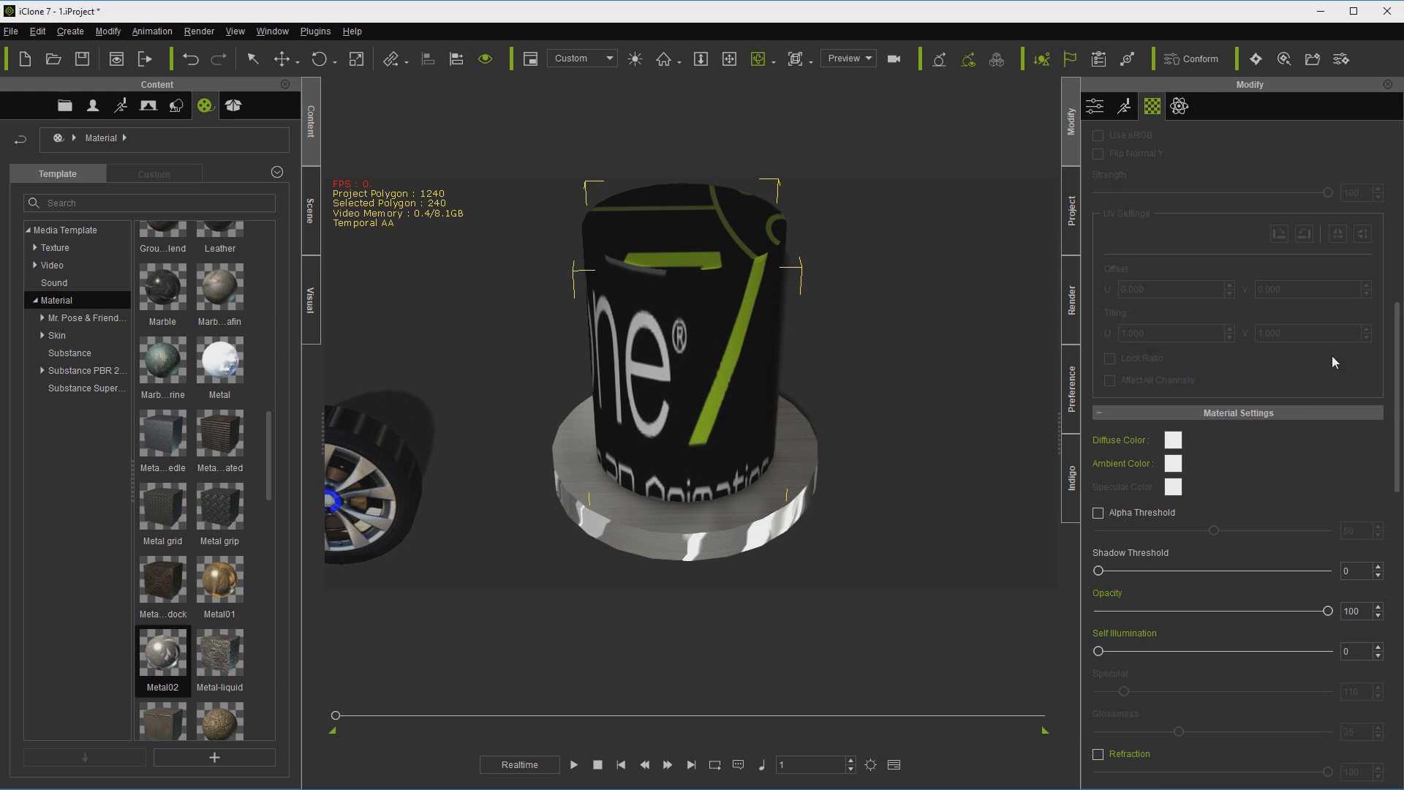
pyautogui.scroll(-10, 1368, 651)
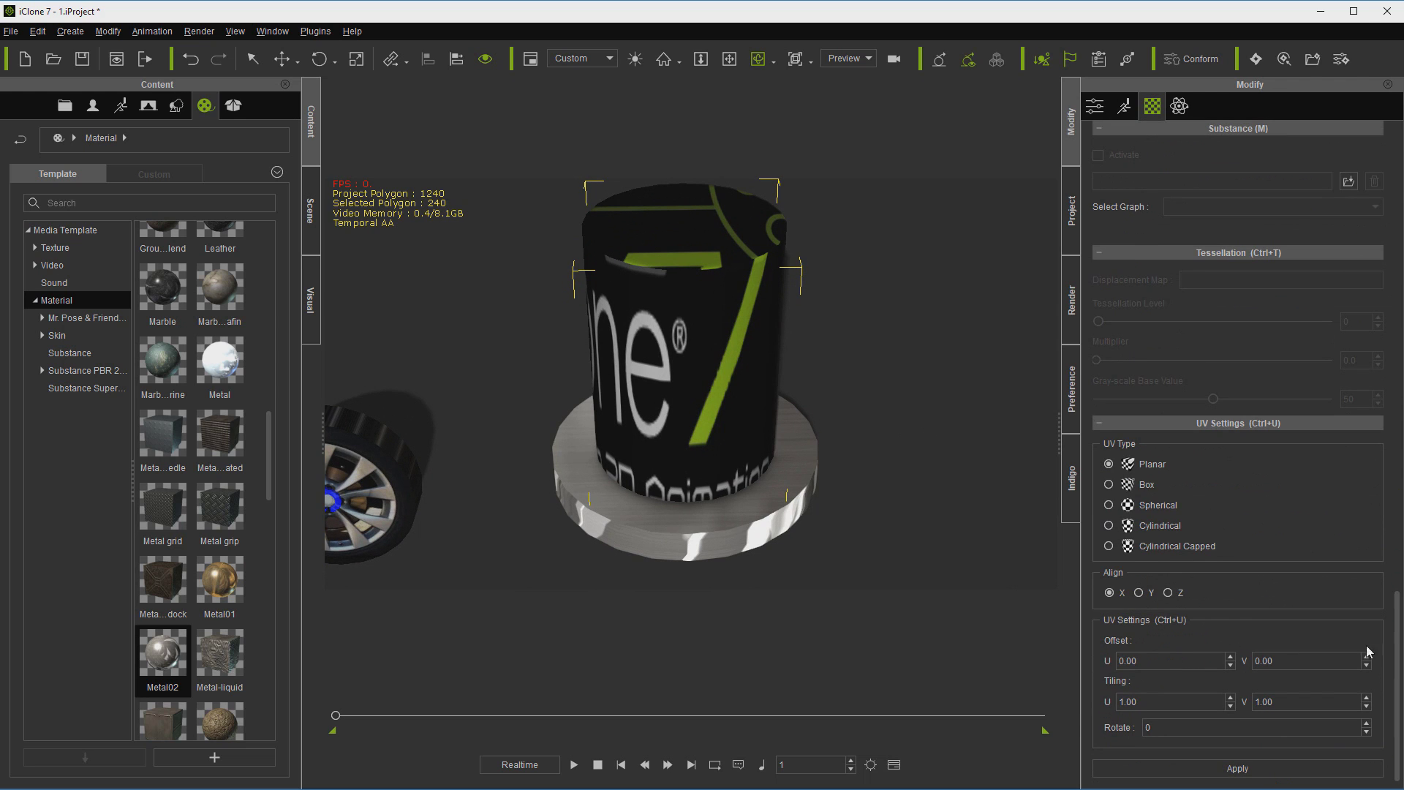
pyautogui.click(1108, 547)
pyautogui.click(1169, 593)
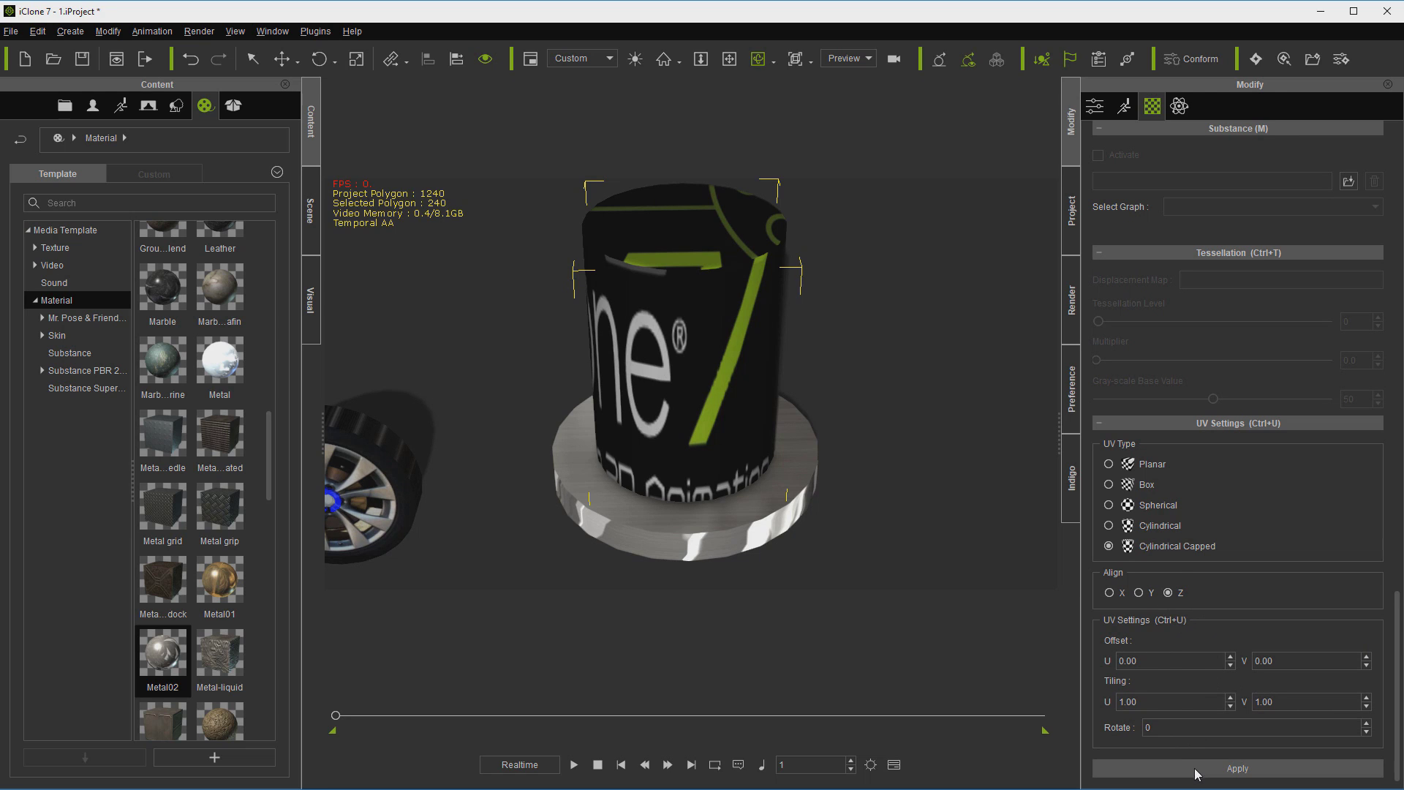
pyautogui.click(1237, 768)
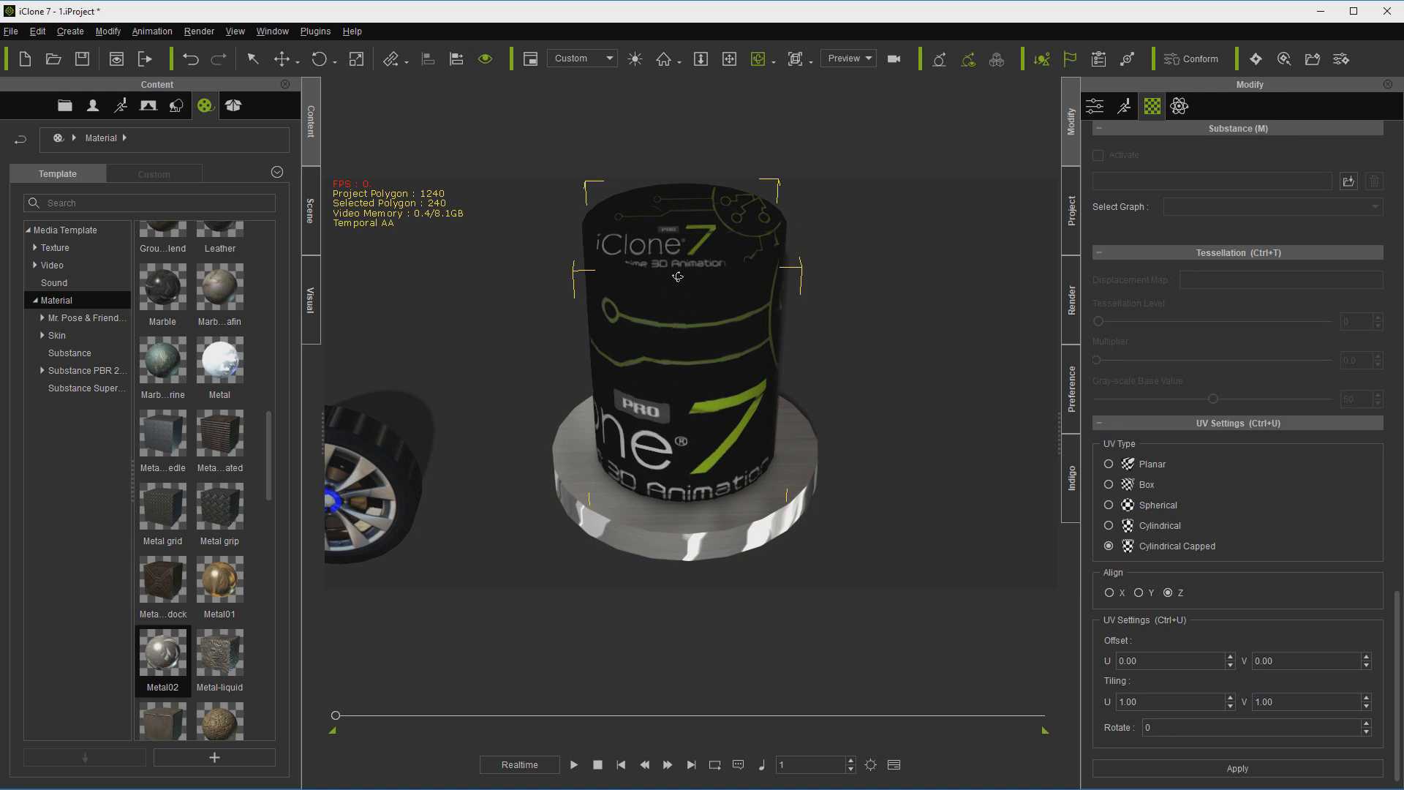
# Step: Duplicate the metal base disc upward to cap the top of the logo cylinder
pyautogui.moveTo(908, 298); pyautogui.dragTo(747, 523, button='right')
pyautogui.click(713, 557)
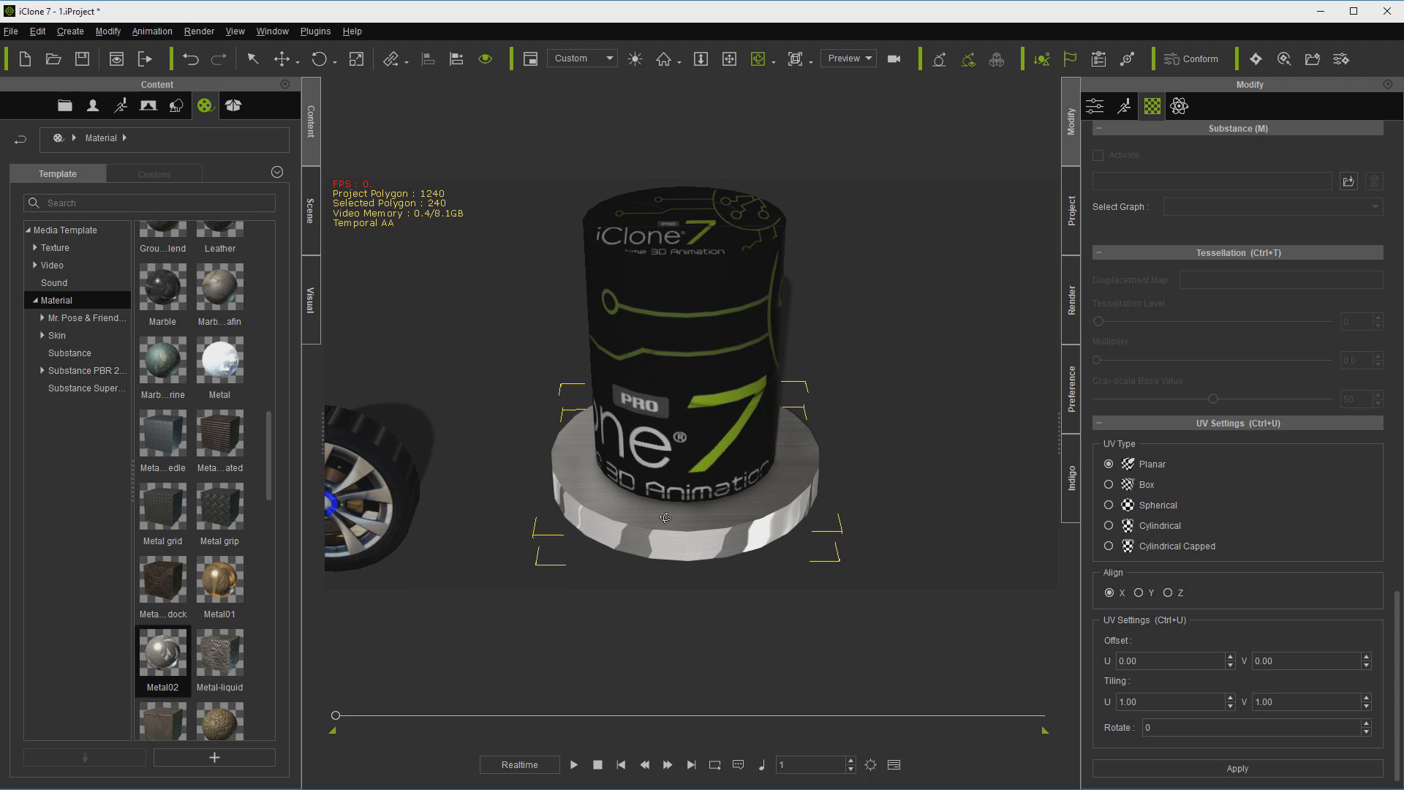
pyautogui.click(282, 58)
pyautogui.keyDown('ctrl'); pyautogui.moveTo(695, 424); pyautogui.dragTo(671, 161); pyautogui.keyUp('ctrl')
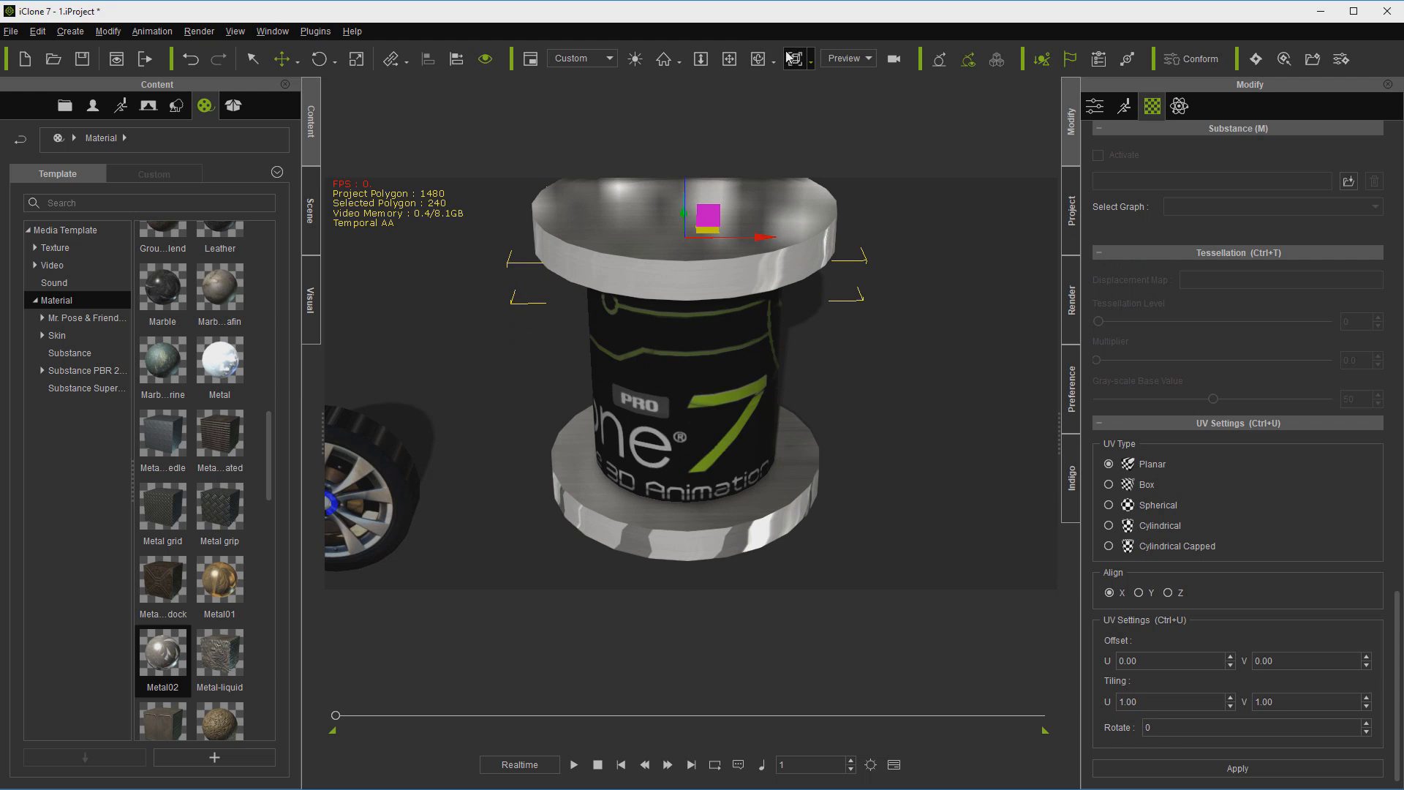
pyautogui.click(758, 58)
pyautogui.moveTo(946, 271); pyautogui.dragTo(954, 213)
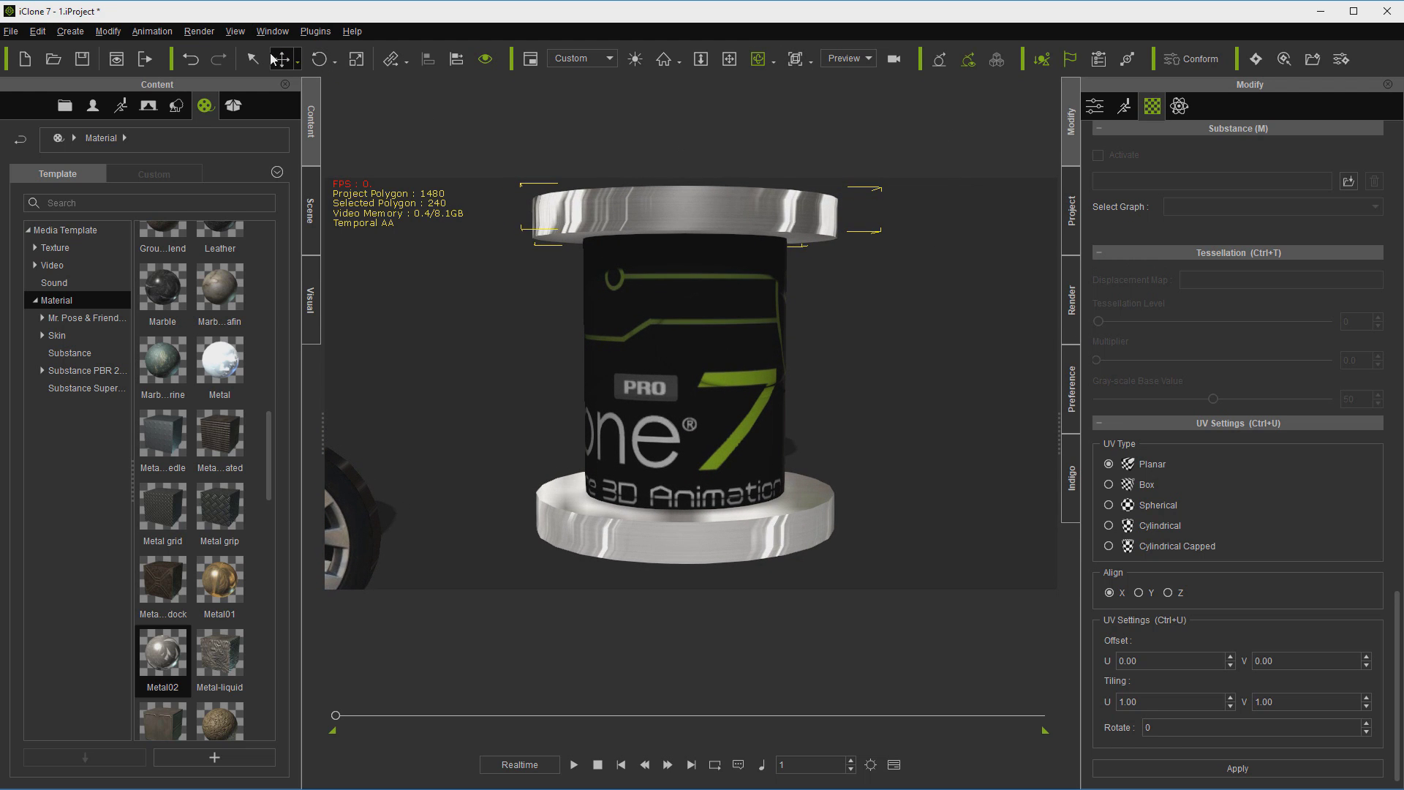
# Step: Lower the top metal disc slightly so it sits on the logo cylinder
pyautogui.press('w')
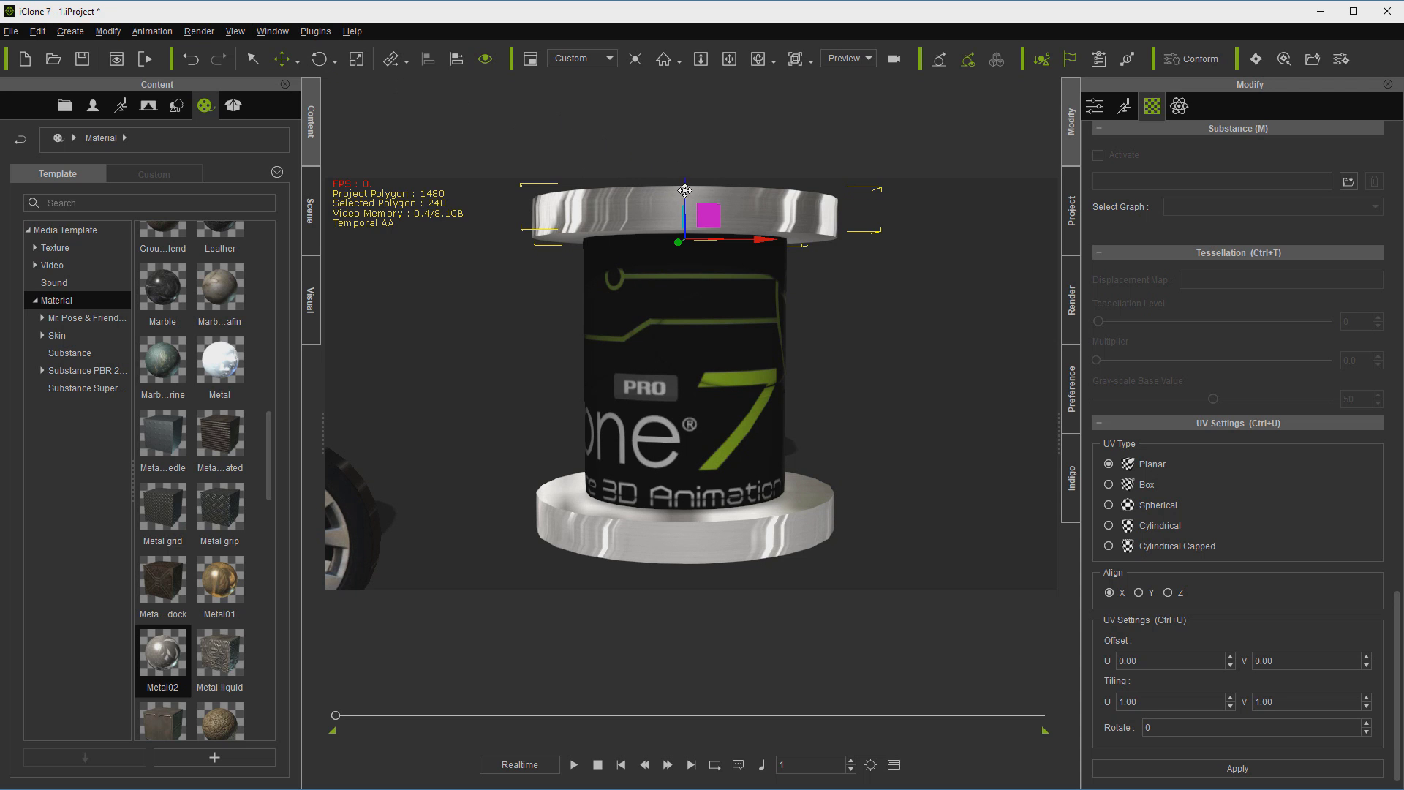
pyautogui.moveTo(683, 194); pyautogui.dragTo(683, 196)
pyautogui.click(730, 59)
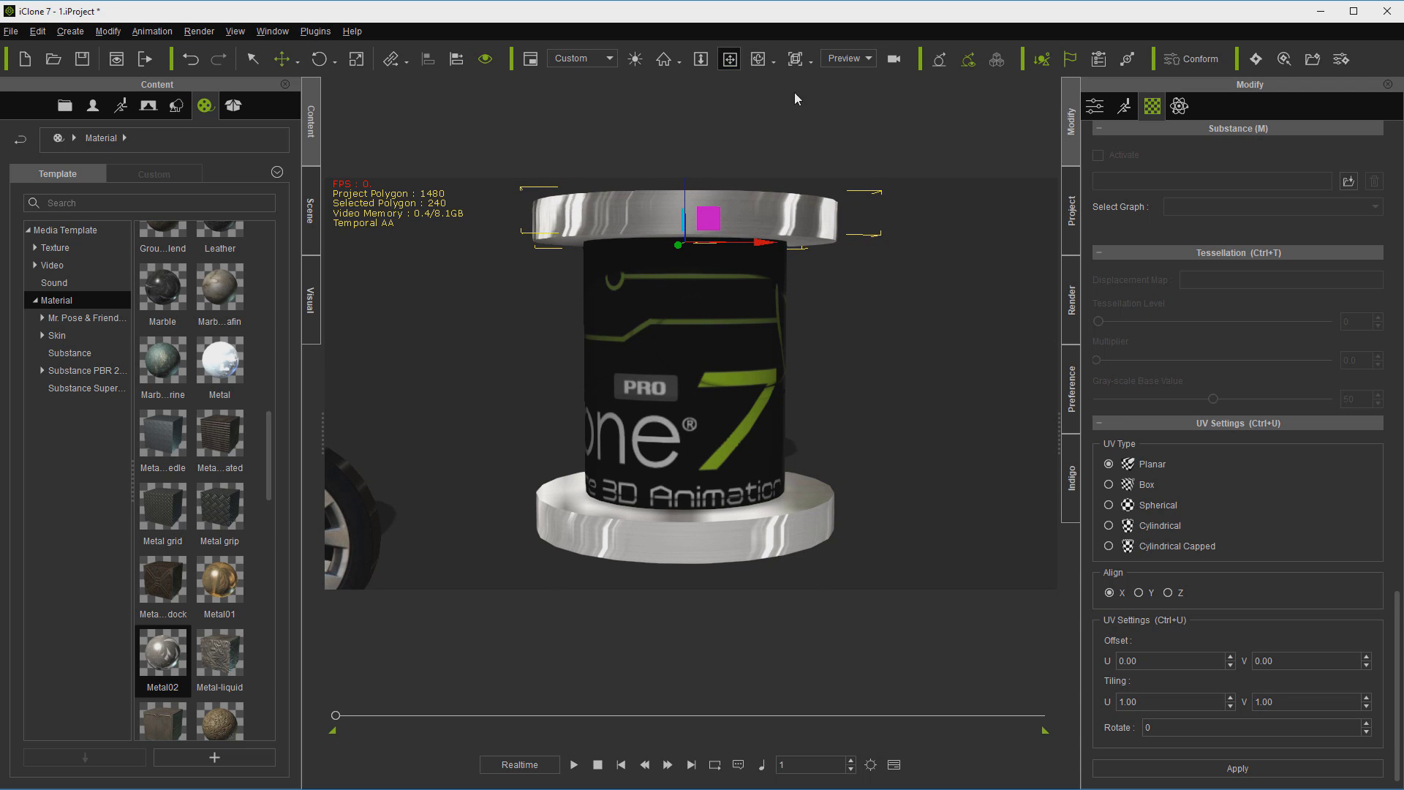
pyautogui.moveTo(794, 92); pyautogui.dragTo(750, 306)
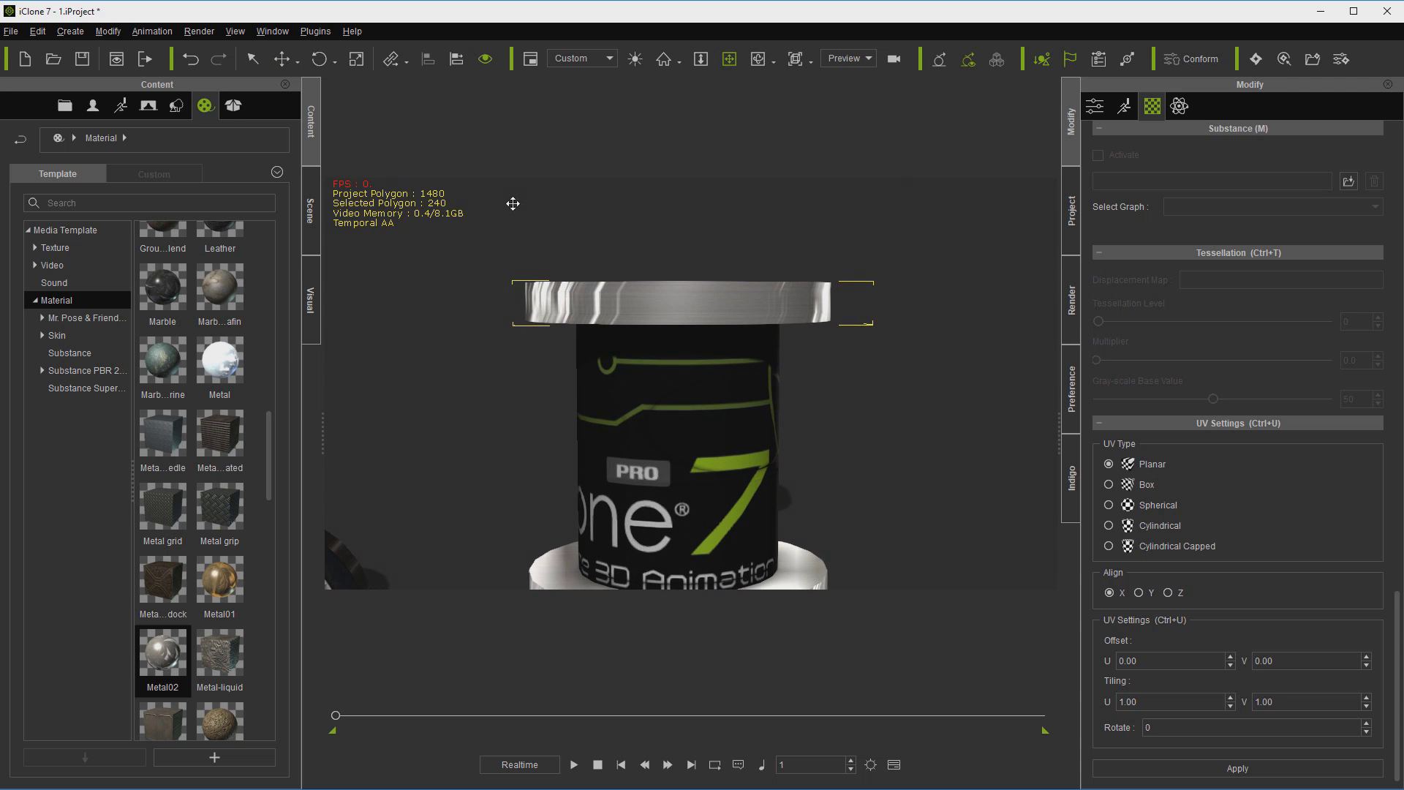
# Step: Duplicate the top metal disc upward and scale the copy down uniformly to form a smaller tier on the cap
pyautogui.click(283, 58)
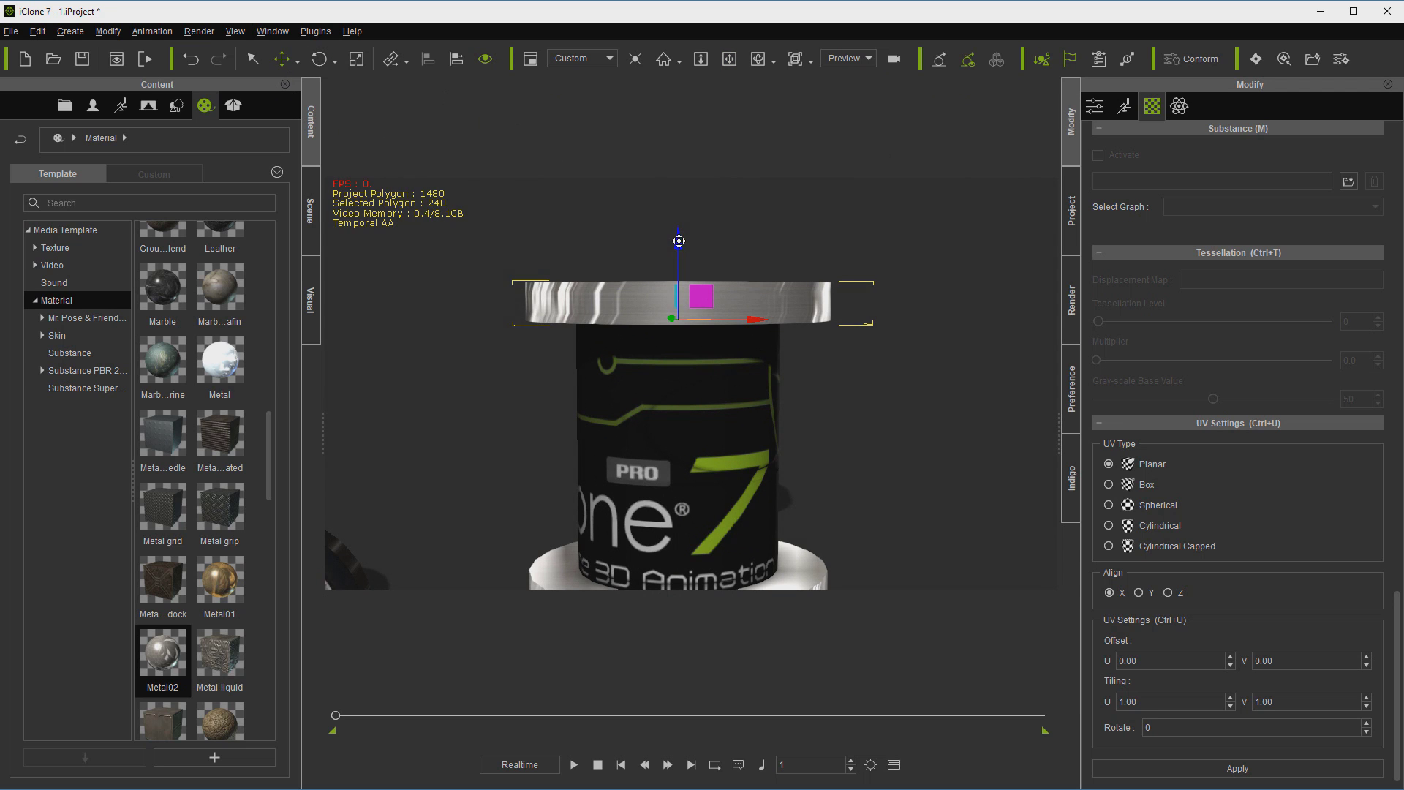
pyautogui.keyDown('shift'); pyautogui.moveTo(679, 240); pyautogui.dragTo(680, 206); pyautogui.keyUp('shift')
pyautogui.click(359, 59)
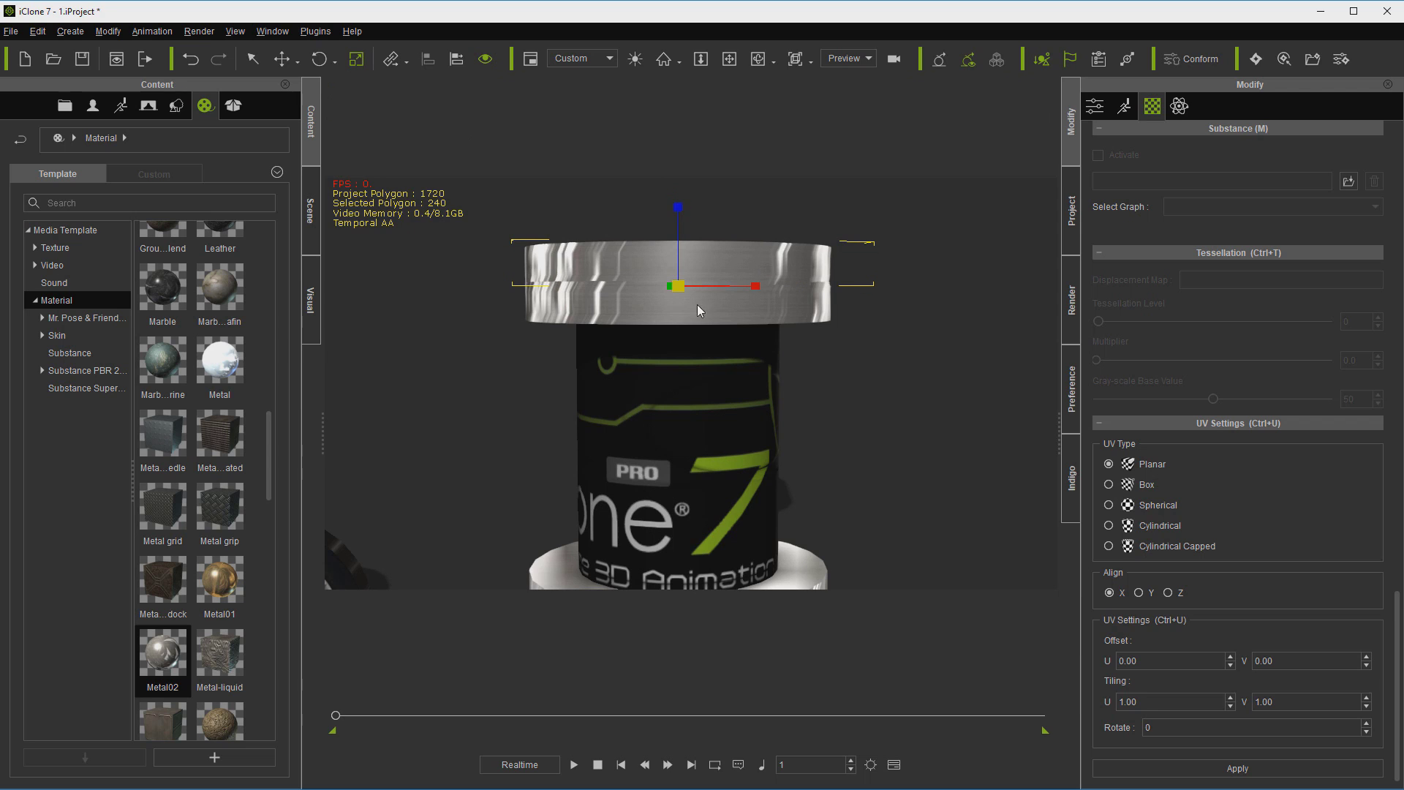
pyautogui.moveTo(676, 286); pyautogui.dragTo(660, 330)
pyautogui.click(730, 58)
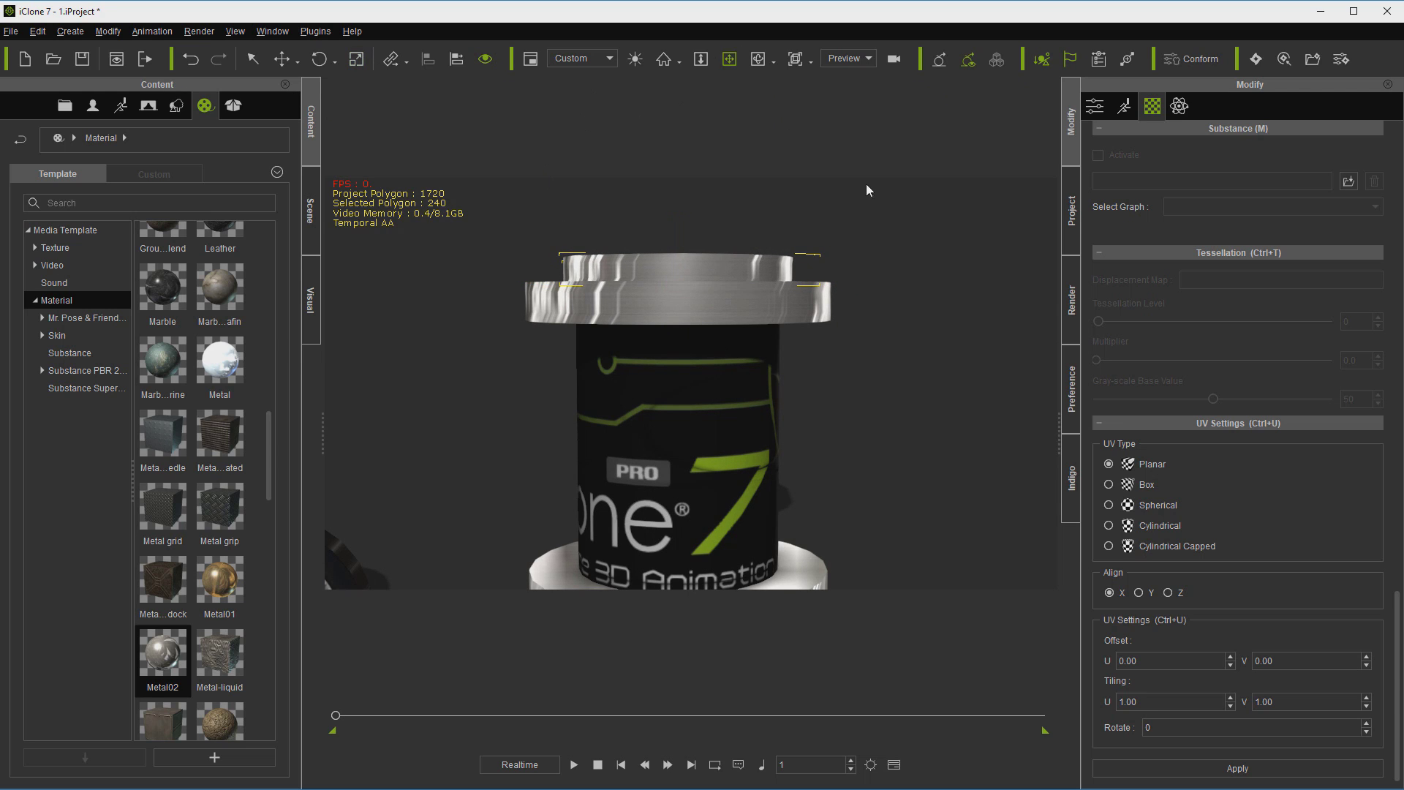
pyautogui.moveTo(1009, 311); pyautogui.dragTo(1014, 238)
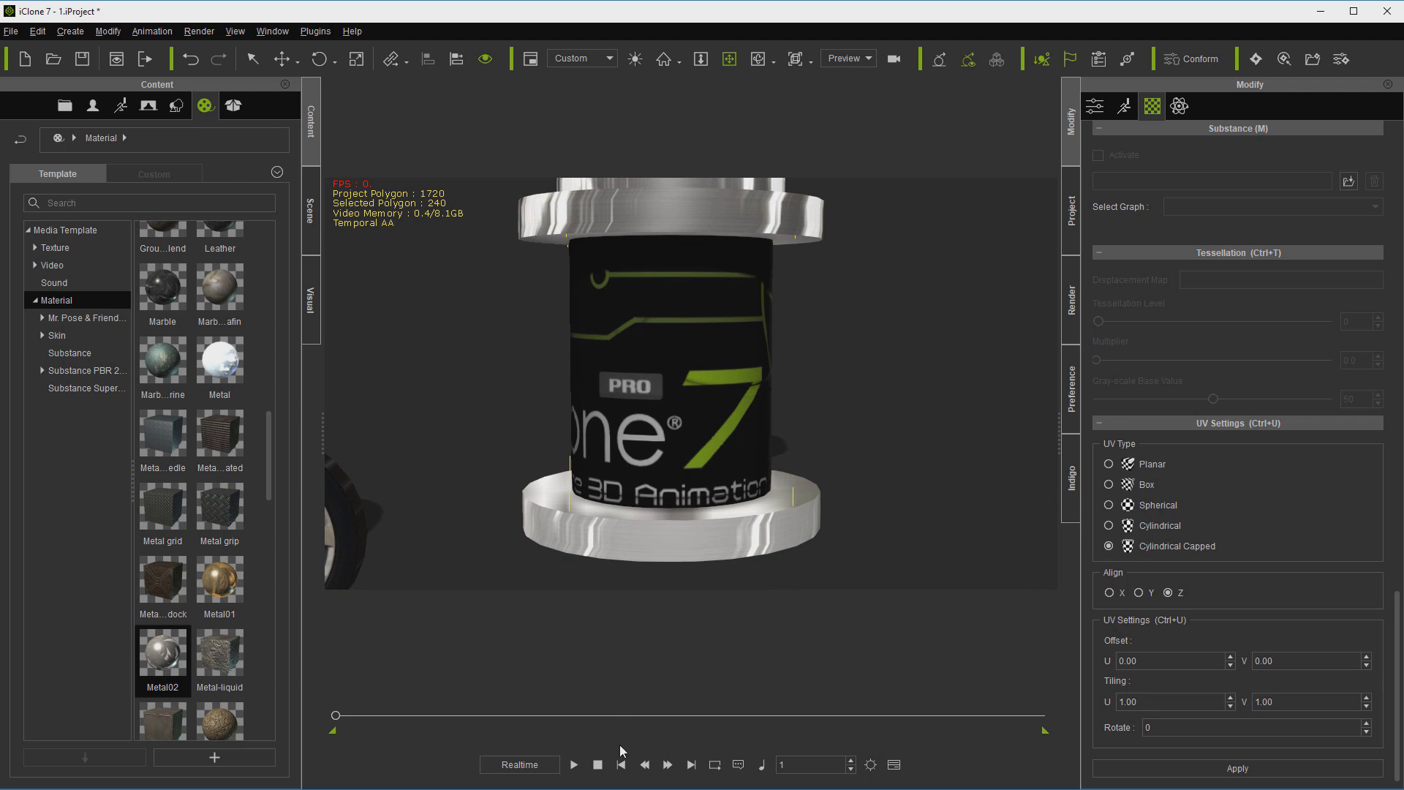
# Step: Hide the two upper metal discs, Cylinder_001(3) and Cylinder_001(2), to expose the top of the logo cylinder
pyautogui.click(310, 212)
pyautogui.click(137, 253)
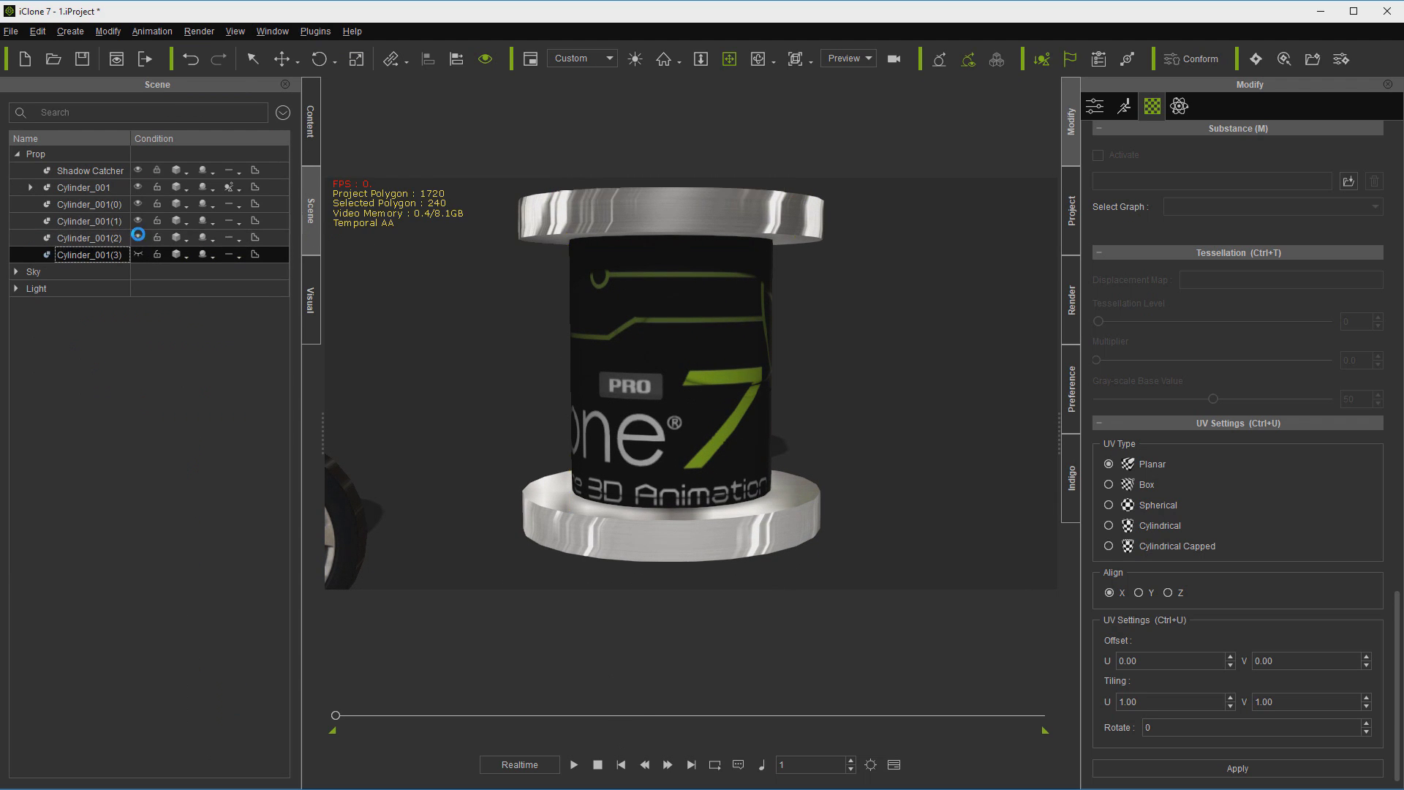
pyautogui.click(137, 238)
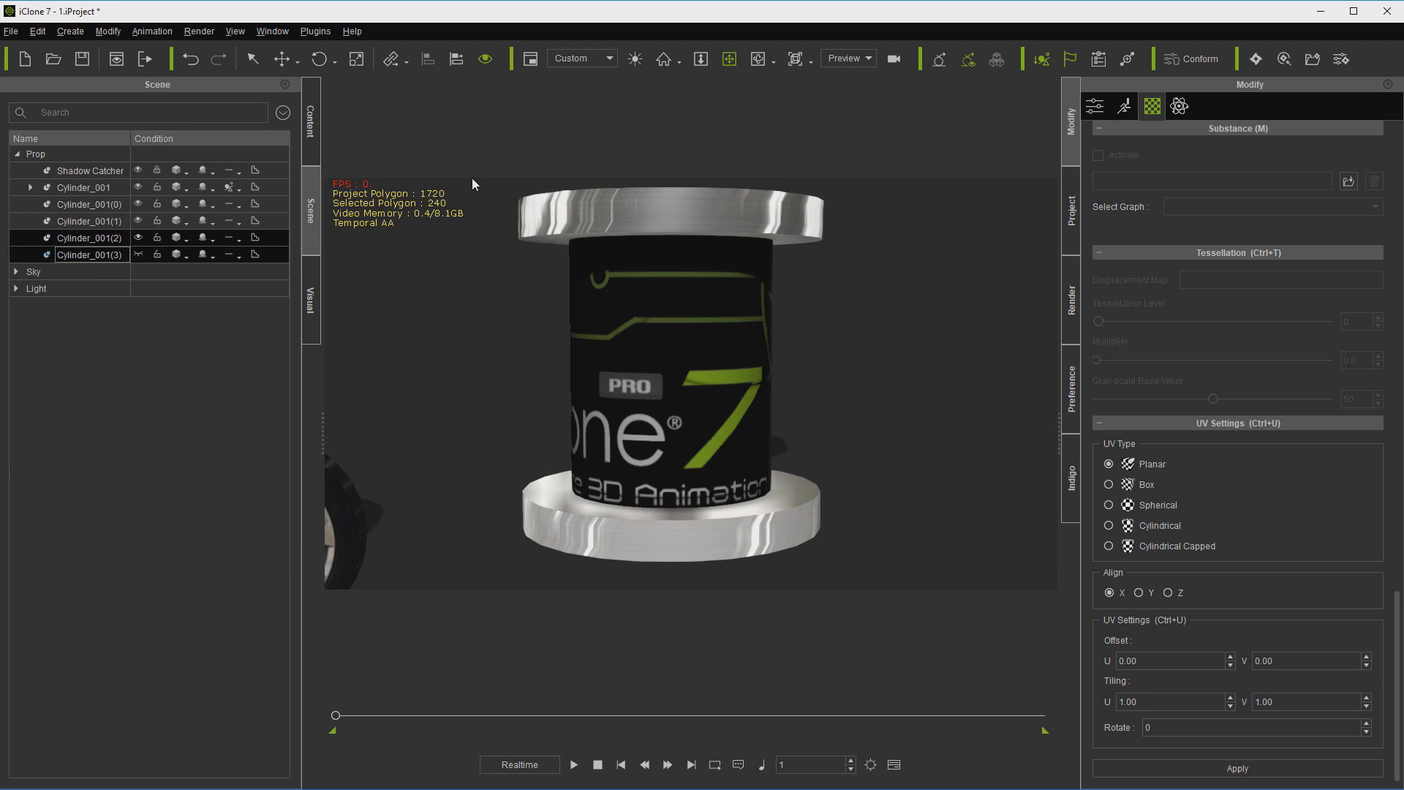
# Step: Add a Hinge constraint to the logo cylinder near the middle of its top face
pyautogui.click(759, 59)
pyautogui.moveTo(870, 278); pyautogui.dragTo(679, 235)
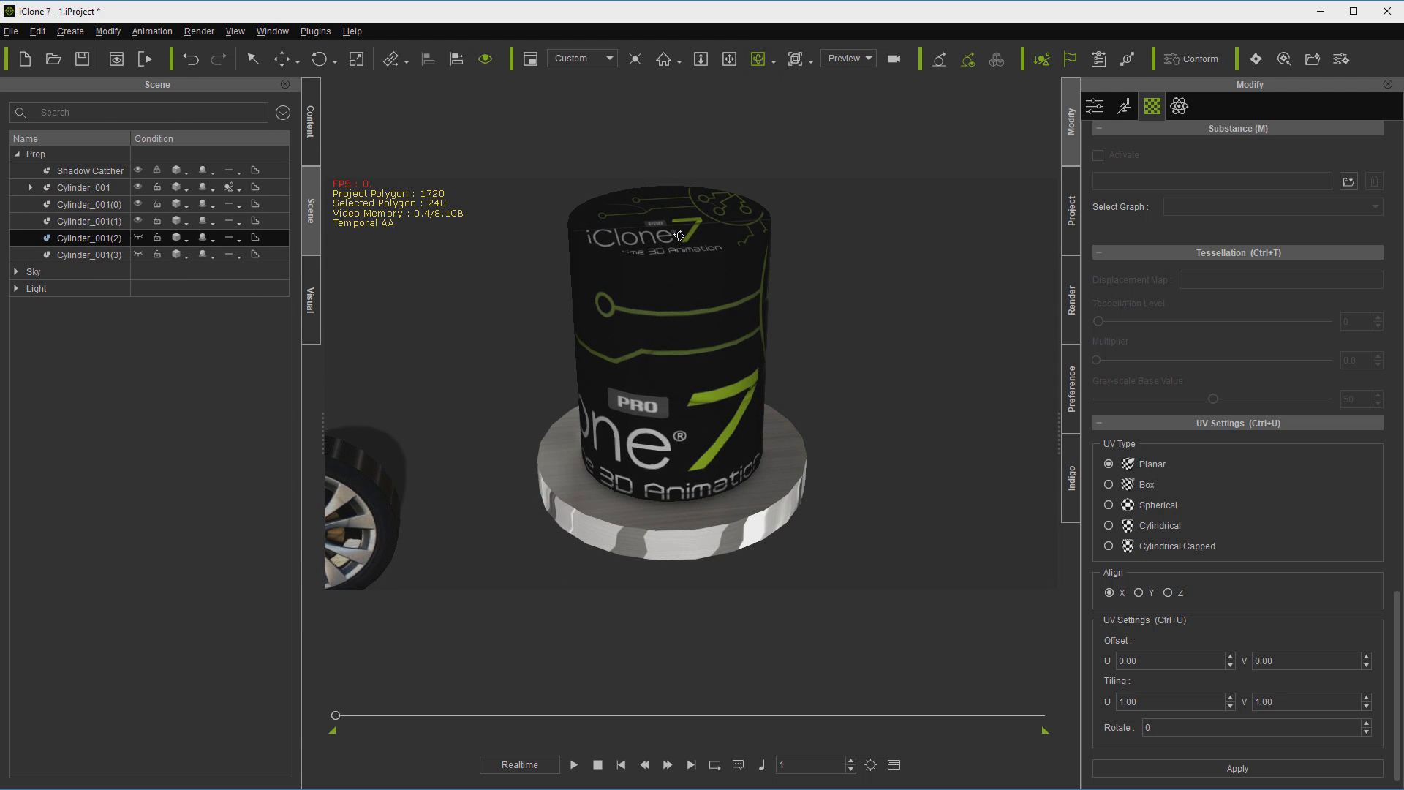
pyautogui.click(679, 237)
pyautogui.click(1127, 59)
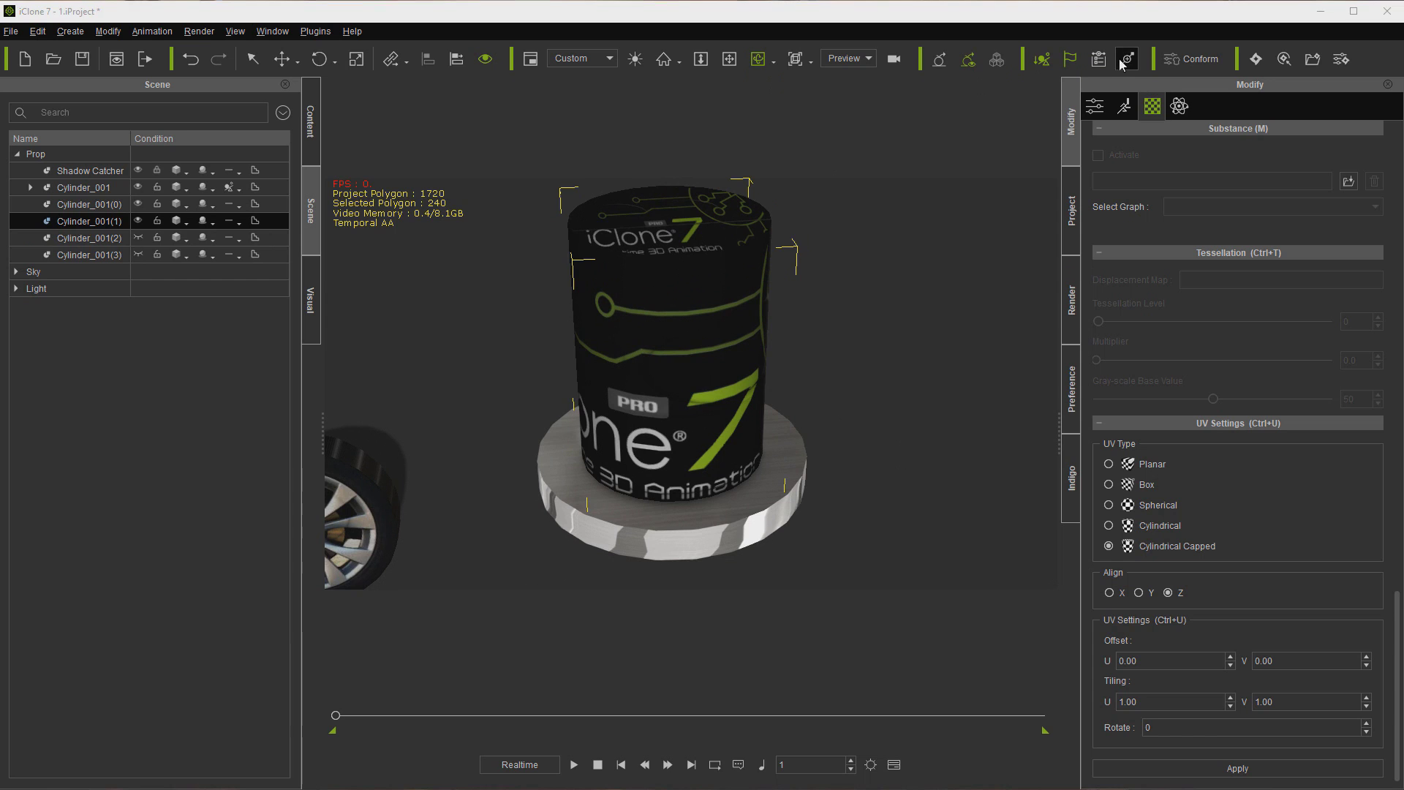
pyautogui.click(804, 122)
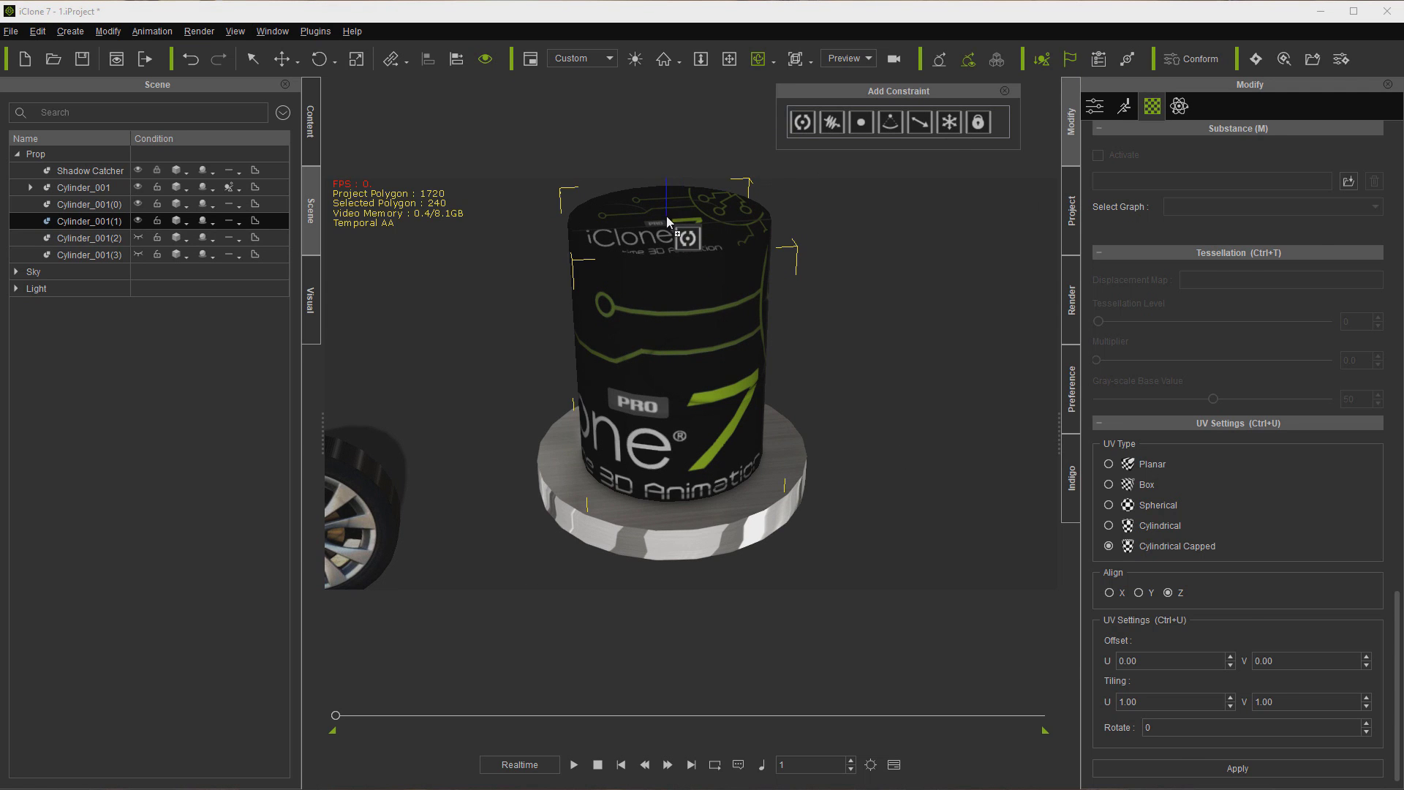
pyautogui.click(663, 226)
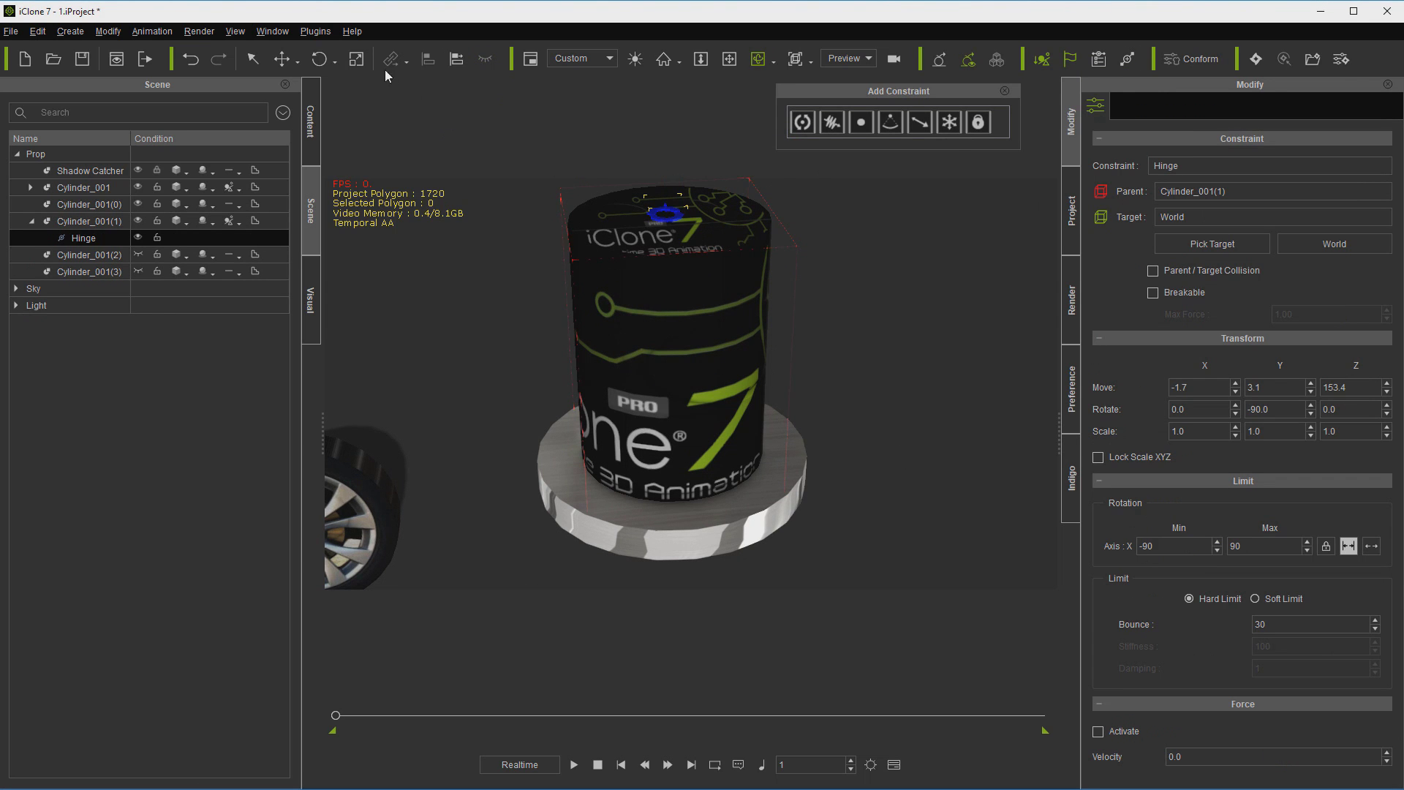
# Step: Align the hinge to the logo cylinder's pivot on the X and Y axes only
pyautogui.click(457, 60)
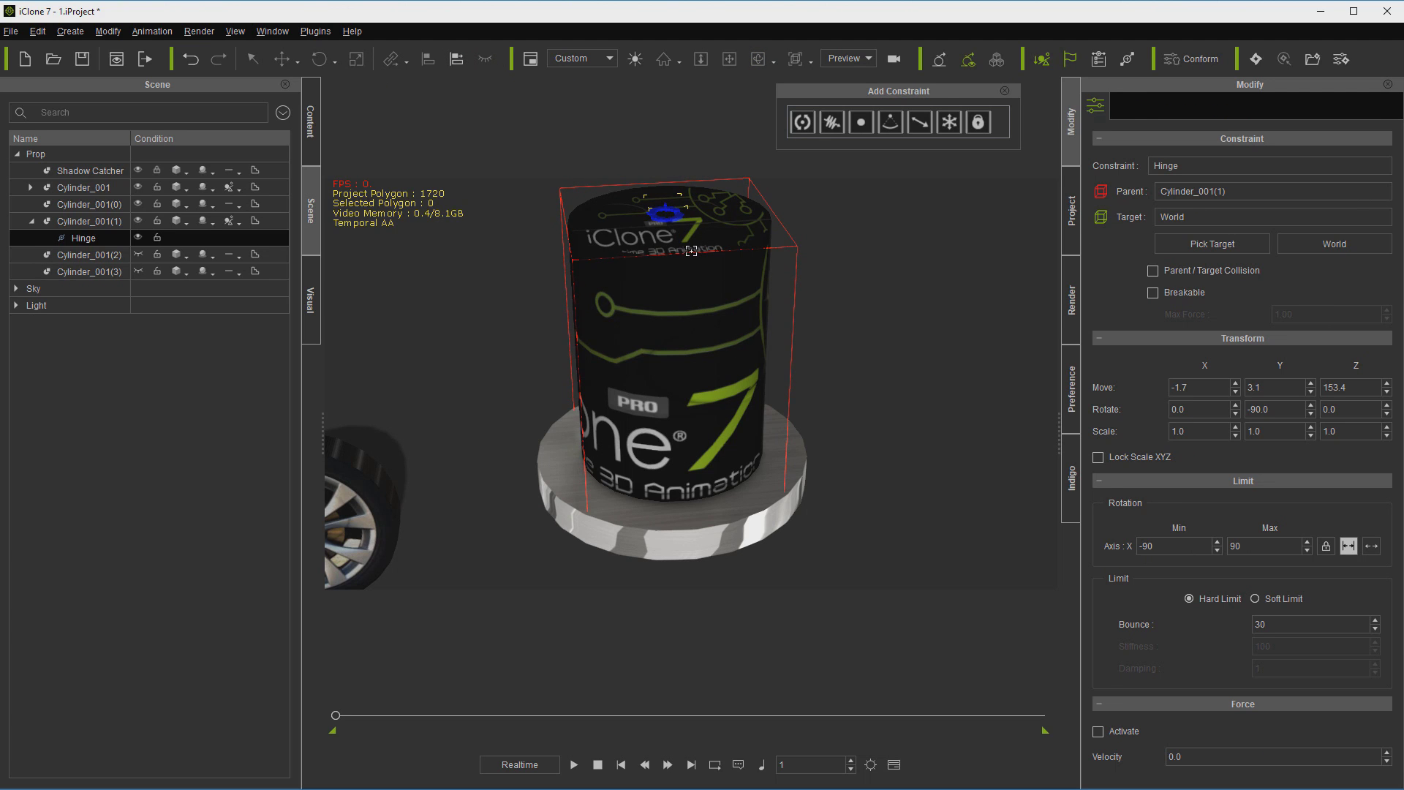
pyautogui.click(691, 251)
pyautogui.click(952, 331)
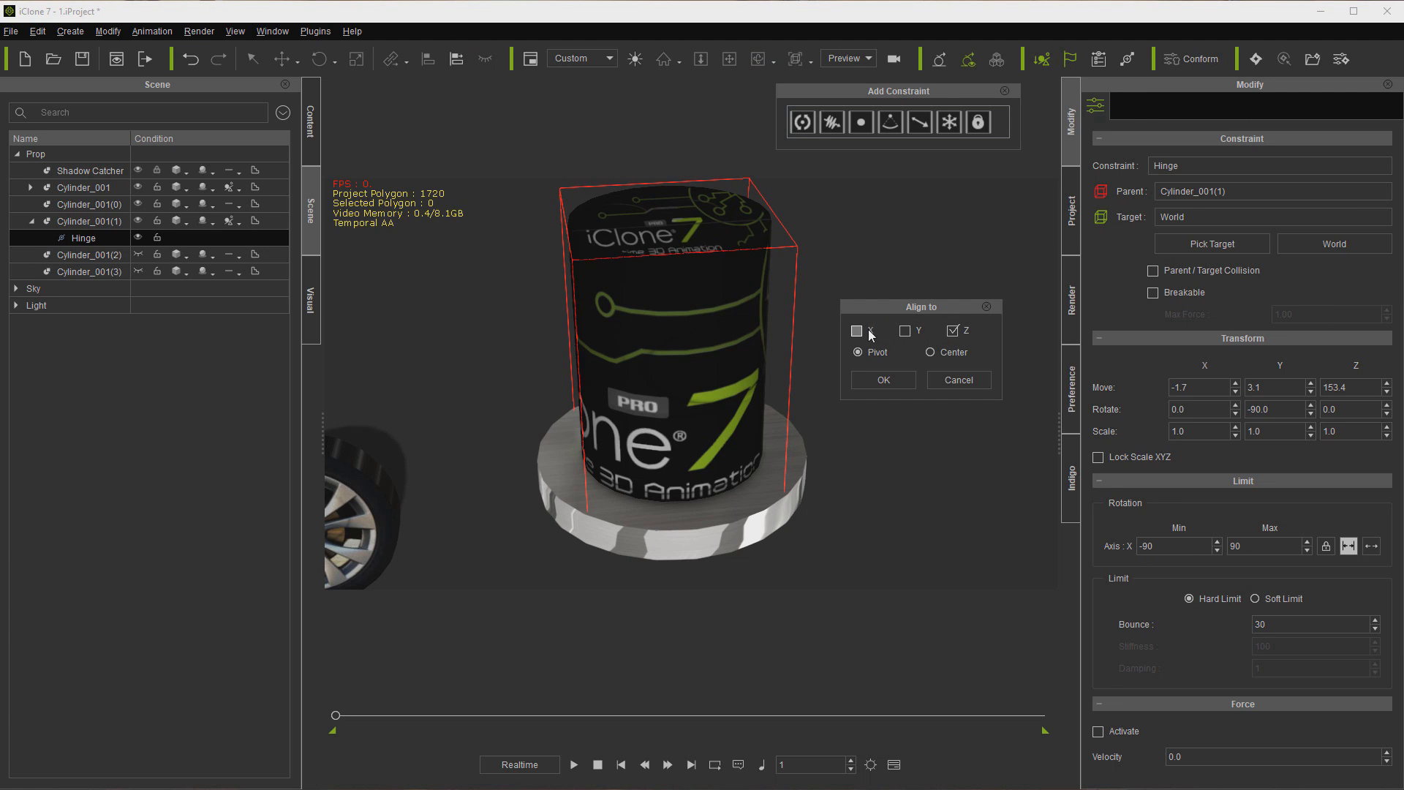
pyautogui.click(905, 331)
pyautogui.click(883, 381)
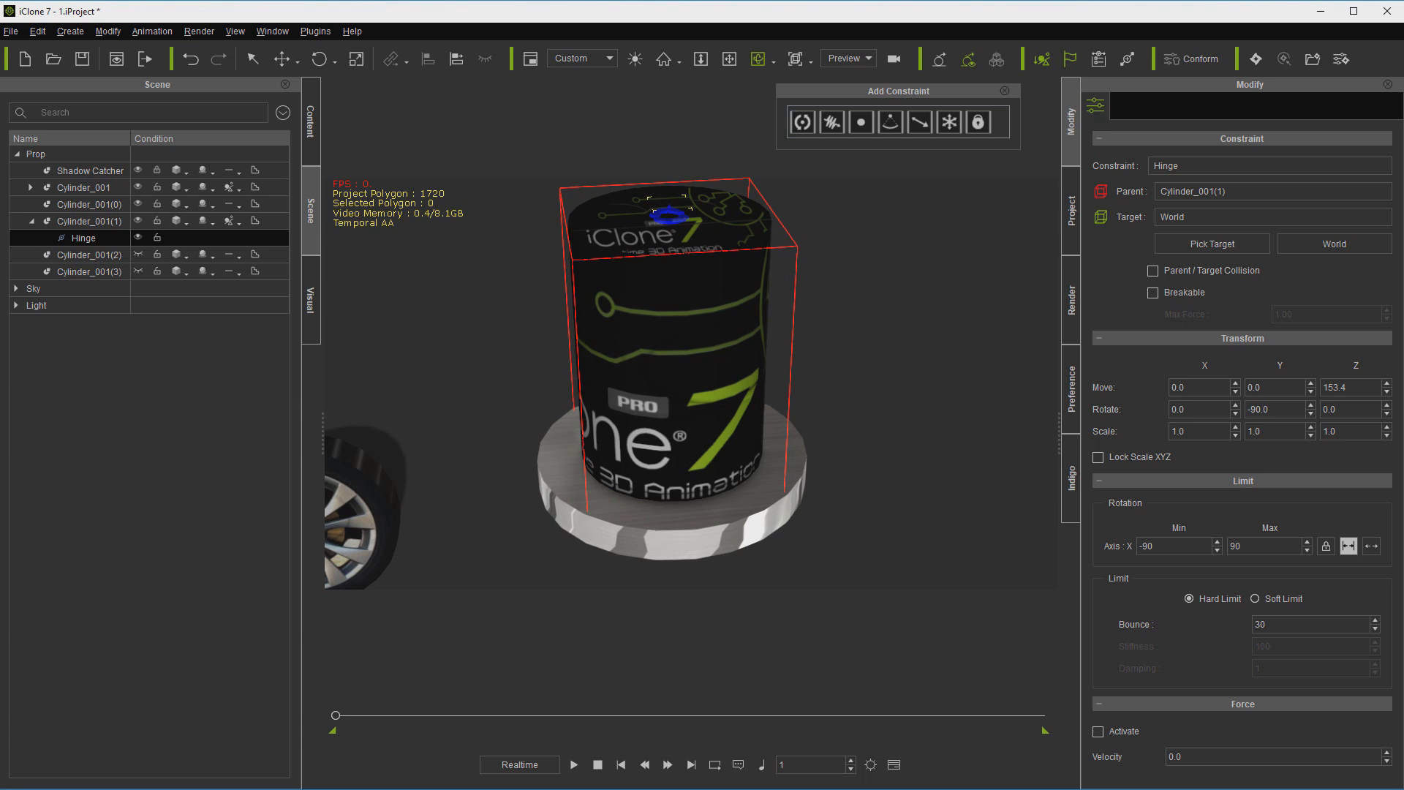
# Step: Free the hinge's rotation from its limits, activate its force at a velocity of 0.1, and test the spin in playback
pyautogui.click(1372, 547)
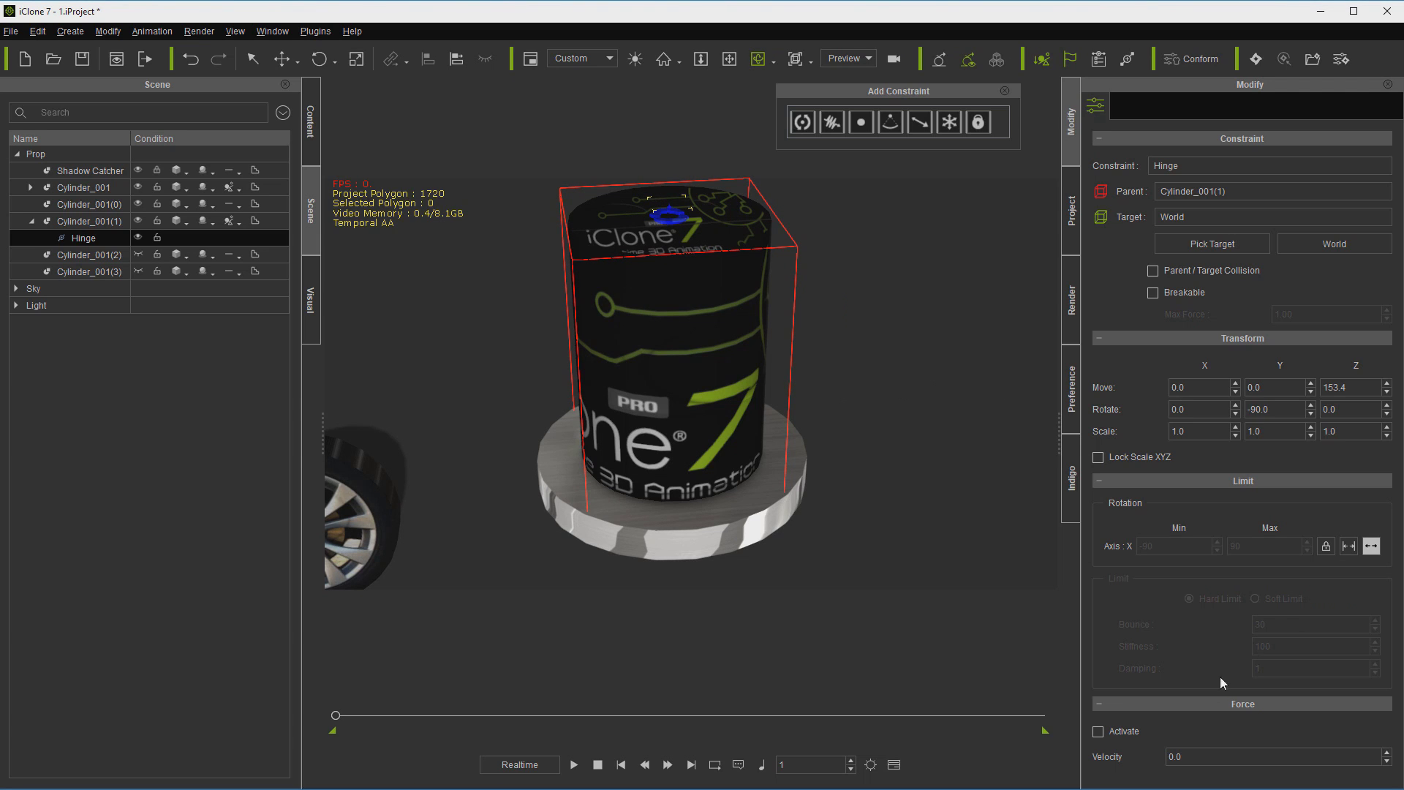
pyautogui.click(1098, 732)
pyautogui.click(574, 764)
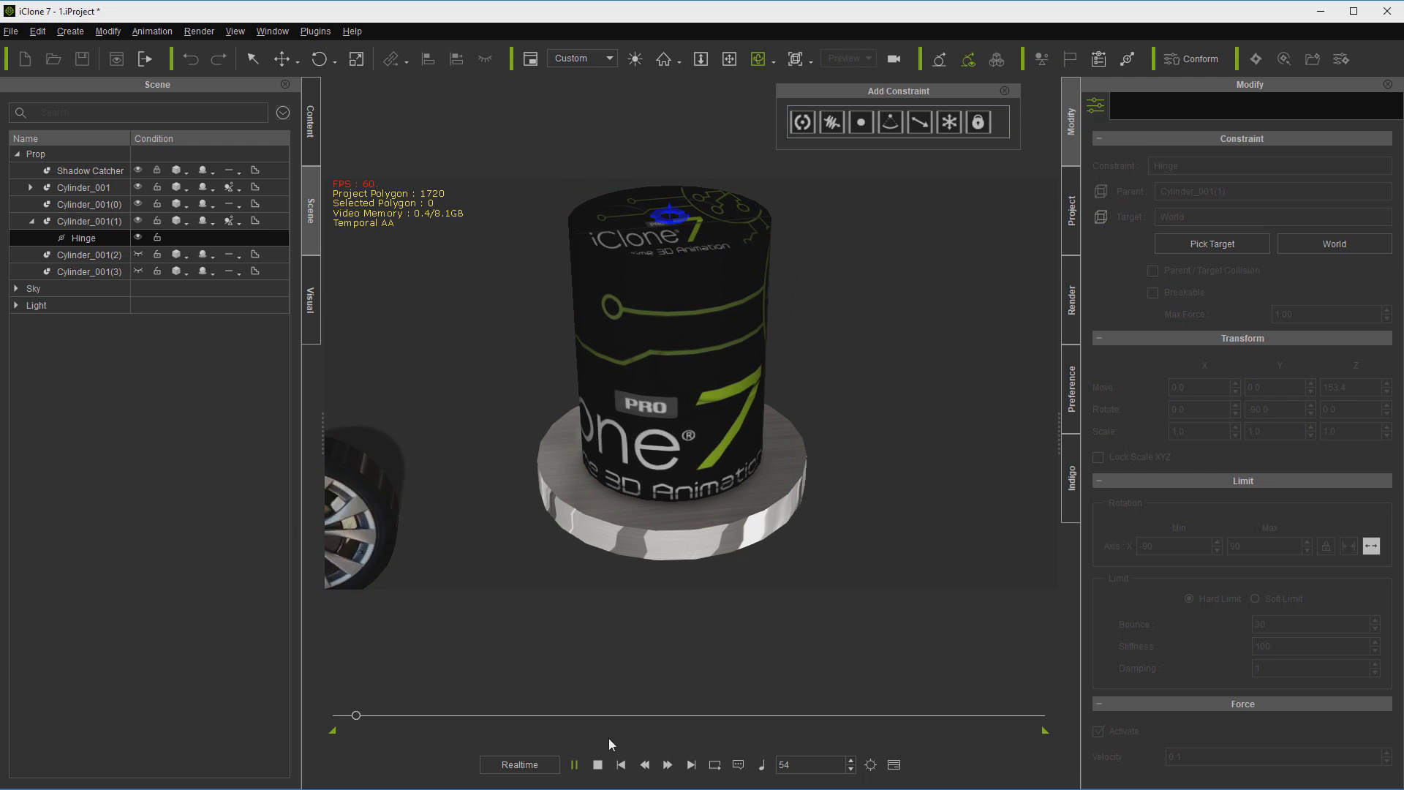
pyautogui.click(598, 764)
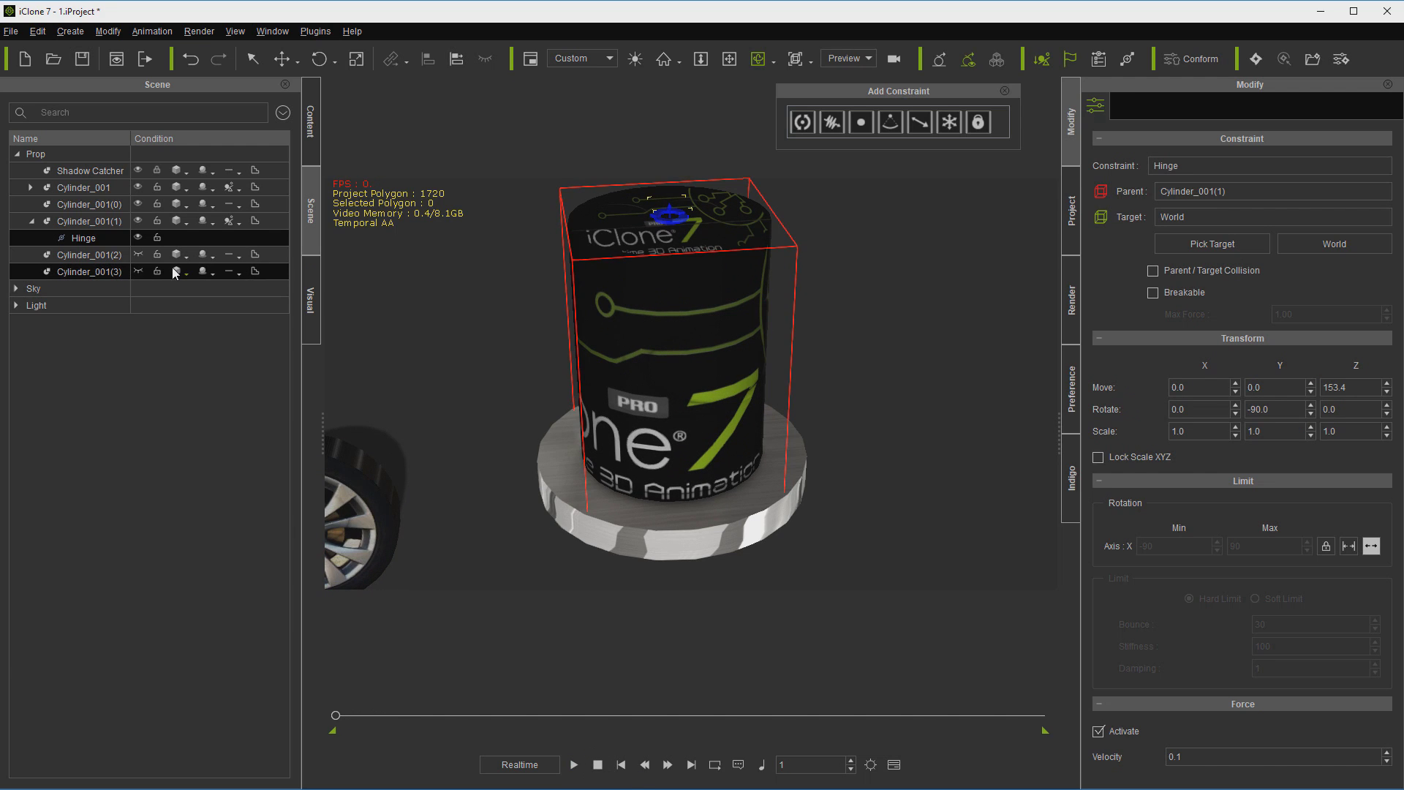
# Step: Unhide the two upper metal discs, Cylinder_001(3) and Cylinder_001(2)
pyautogui.click(137, 271)
pyautogui.click(138, 254)
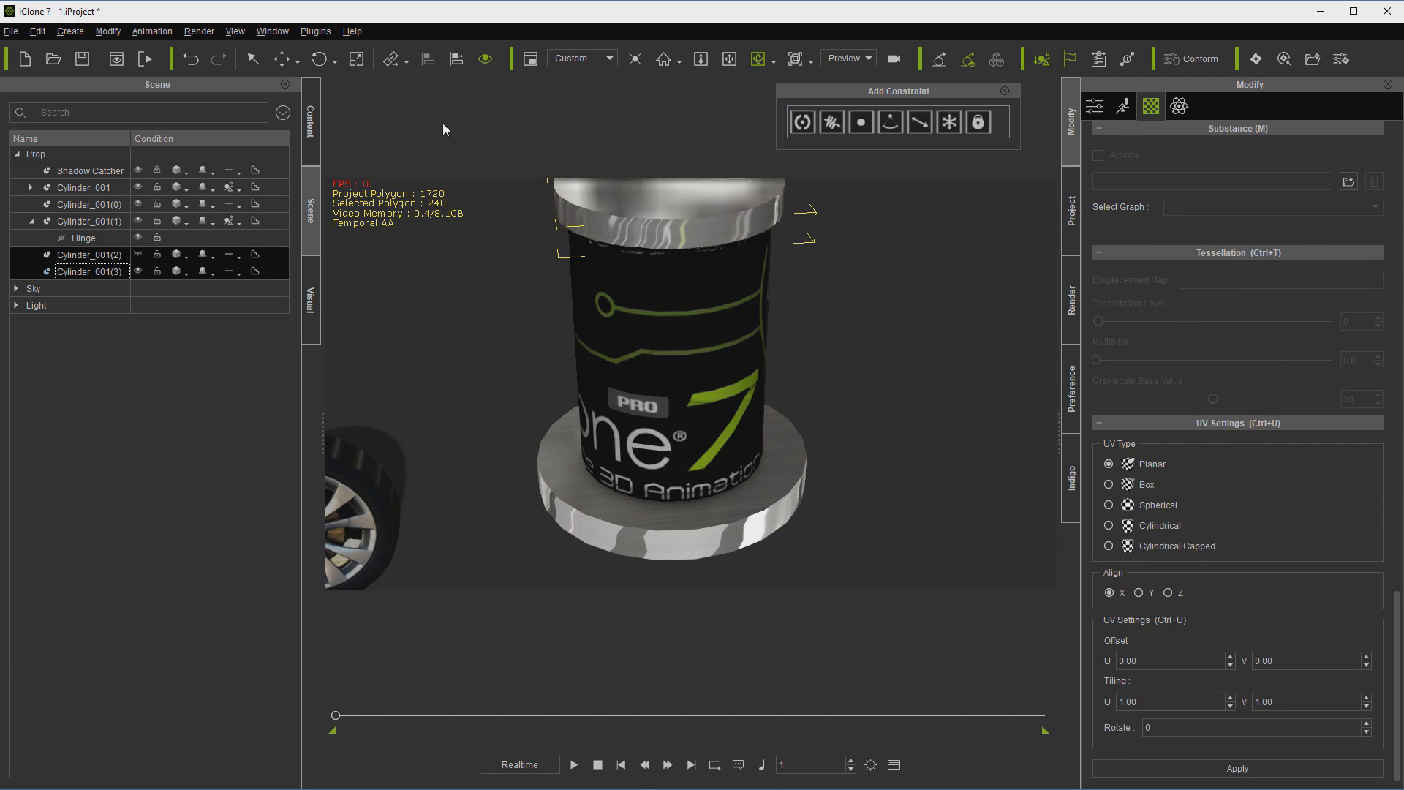
pyautogui.moveTo(885, 292); pyautogui.dragTo(885, 237, button='right')
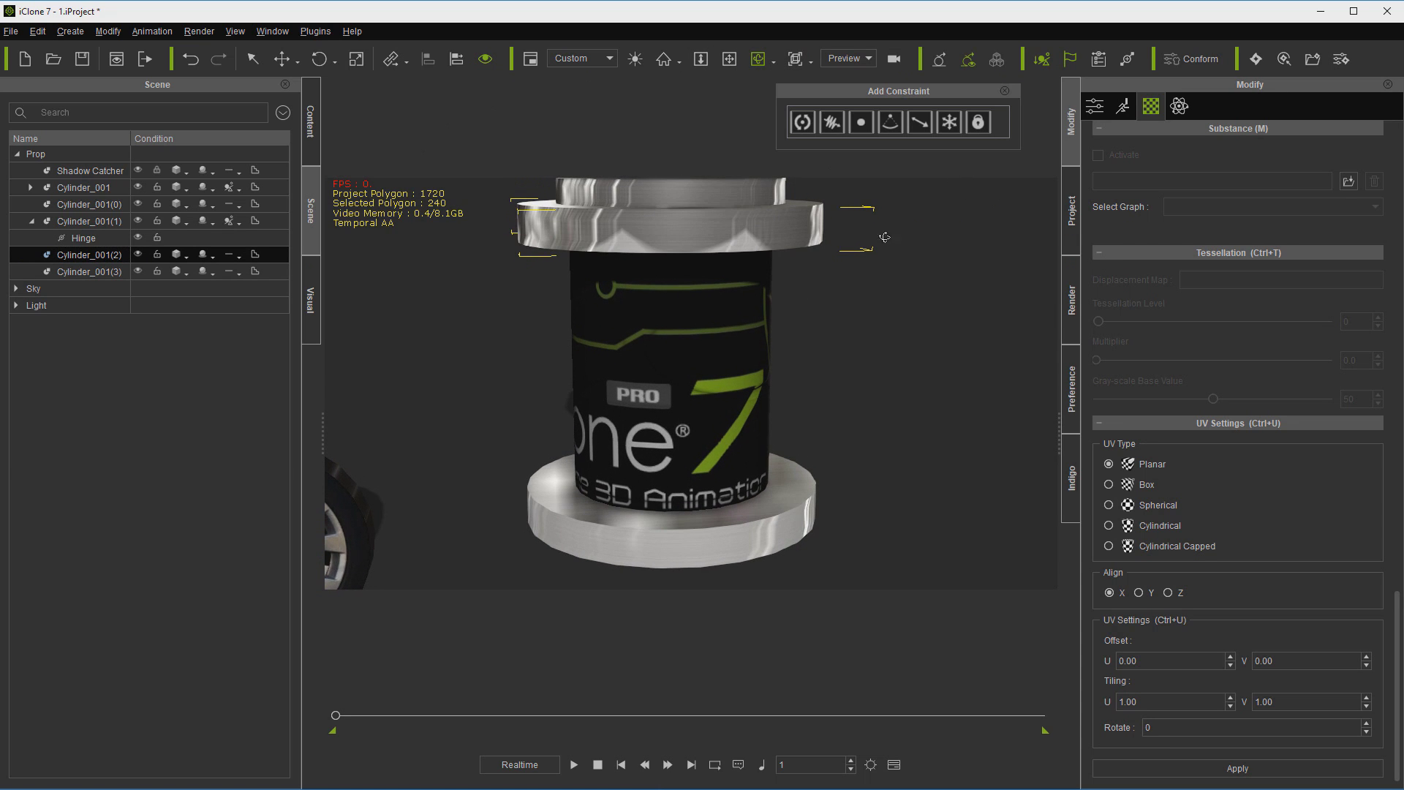
# Step: Set the logo cylinder material's self illumination to 100 and its opacity to 33
pyautogui.click(697, 383)
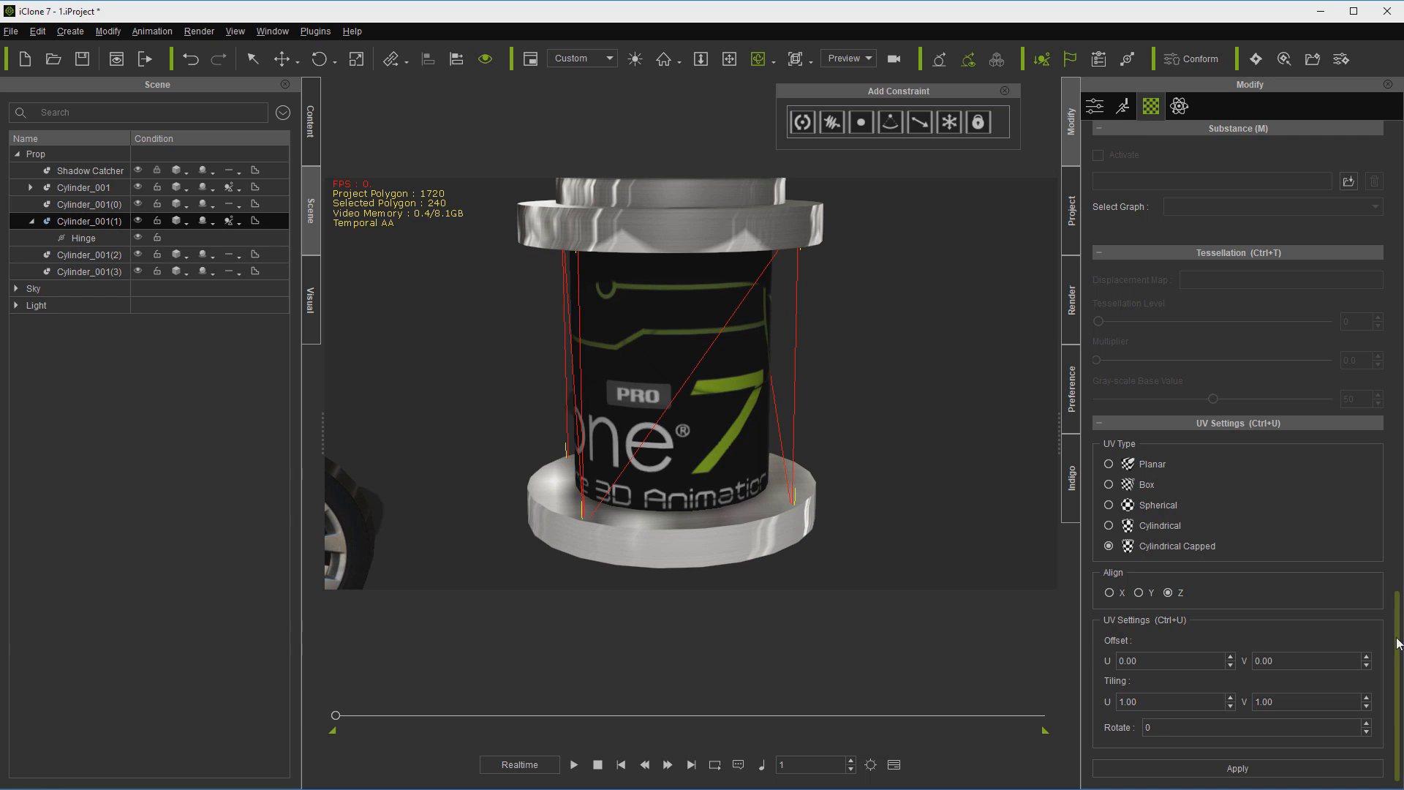
pyautogui.moveTo(1397, 644); pyautogui.dragTo(1359, 399)
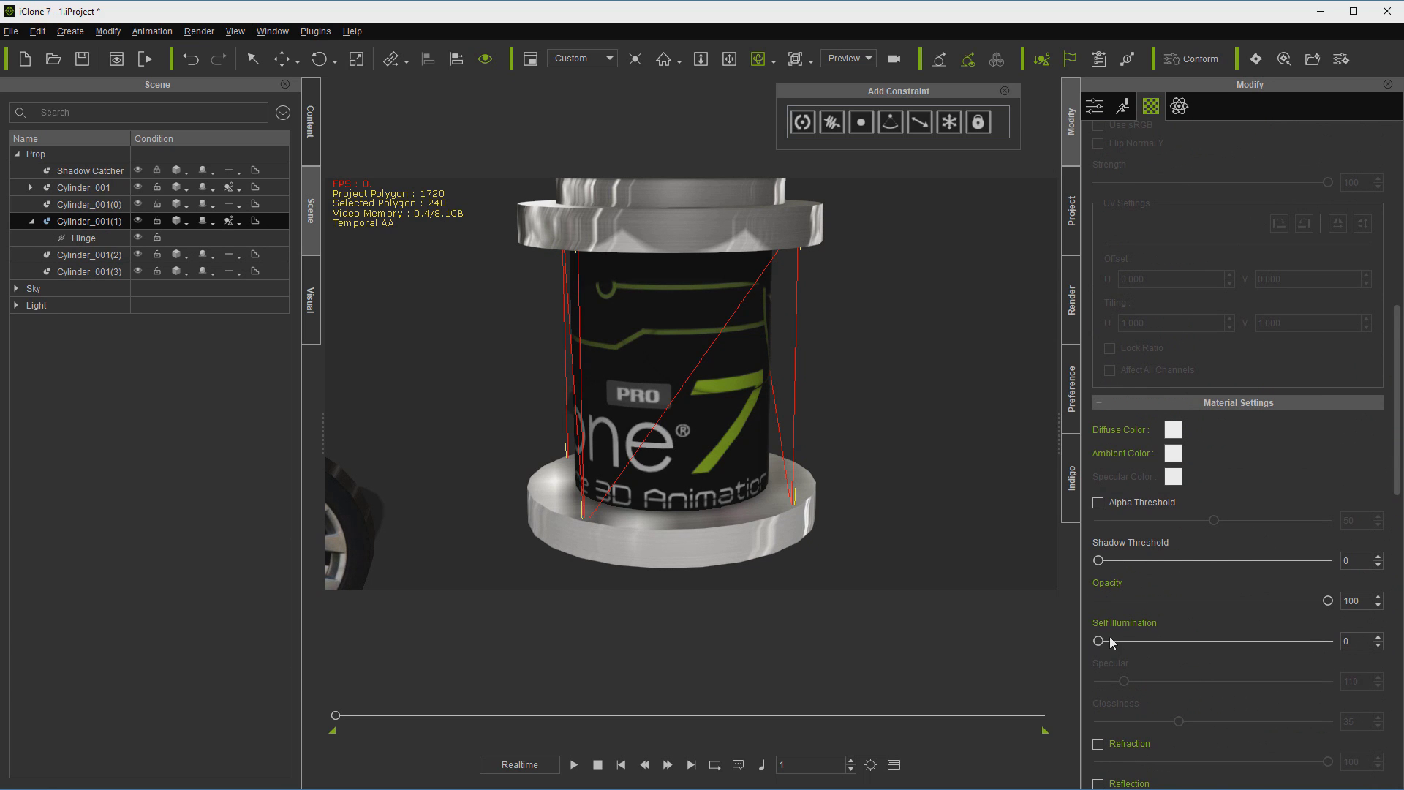
pyautogui.moveTo(1098, 640); pyautogui.dragTo(1365, 656)
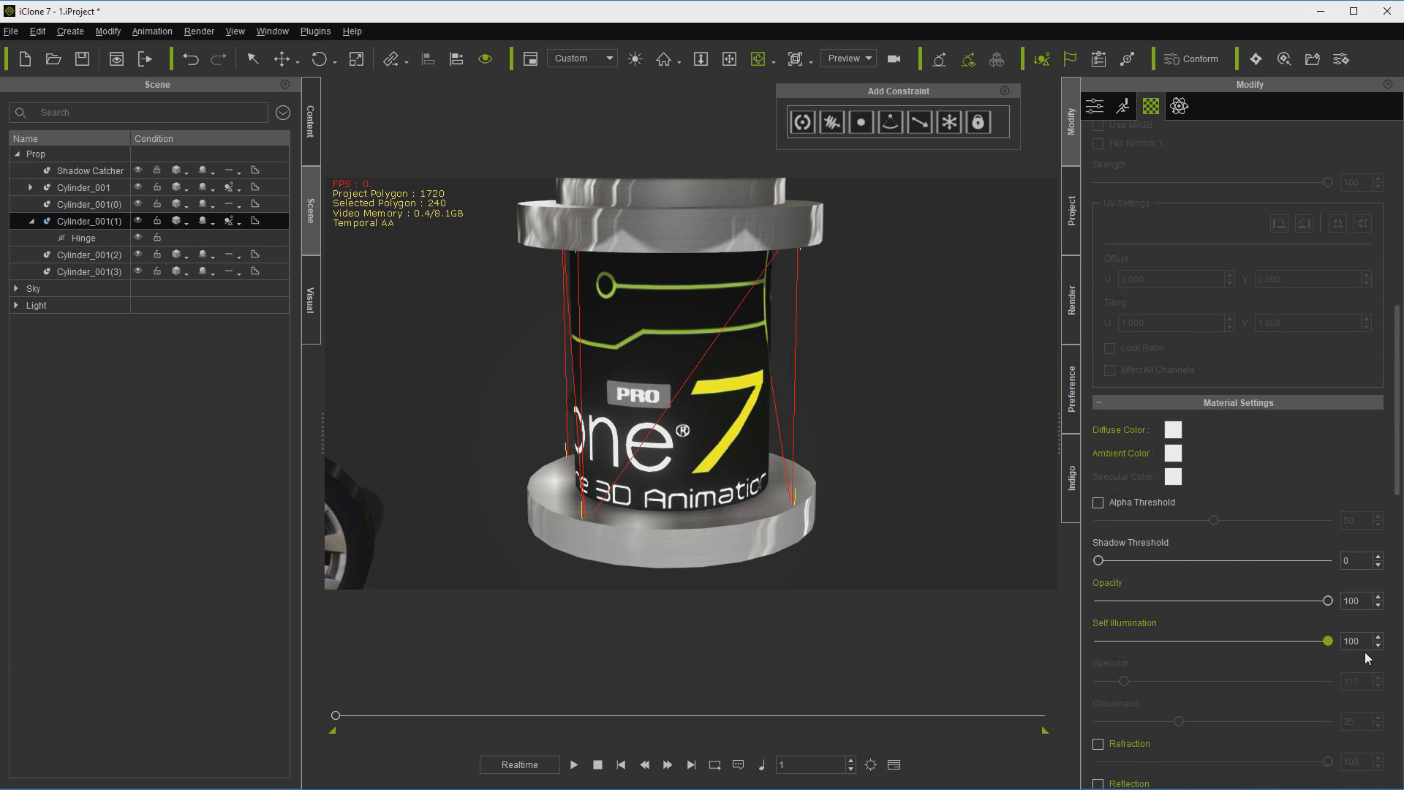
pyautogui.moveTo(1301, 603); pyautogui.dragTo(1174, 618)
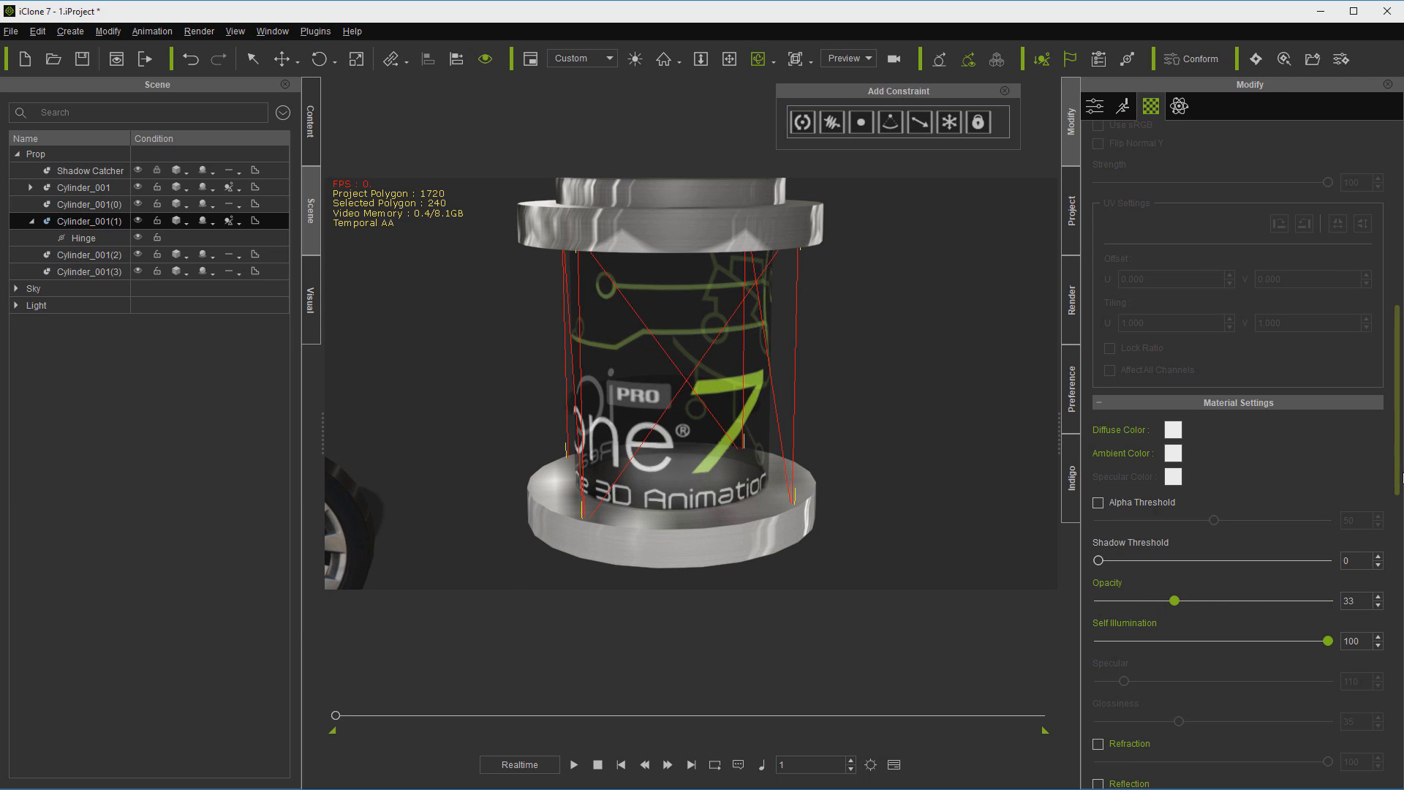
pyautogui.scroll(1, 1399, 477)
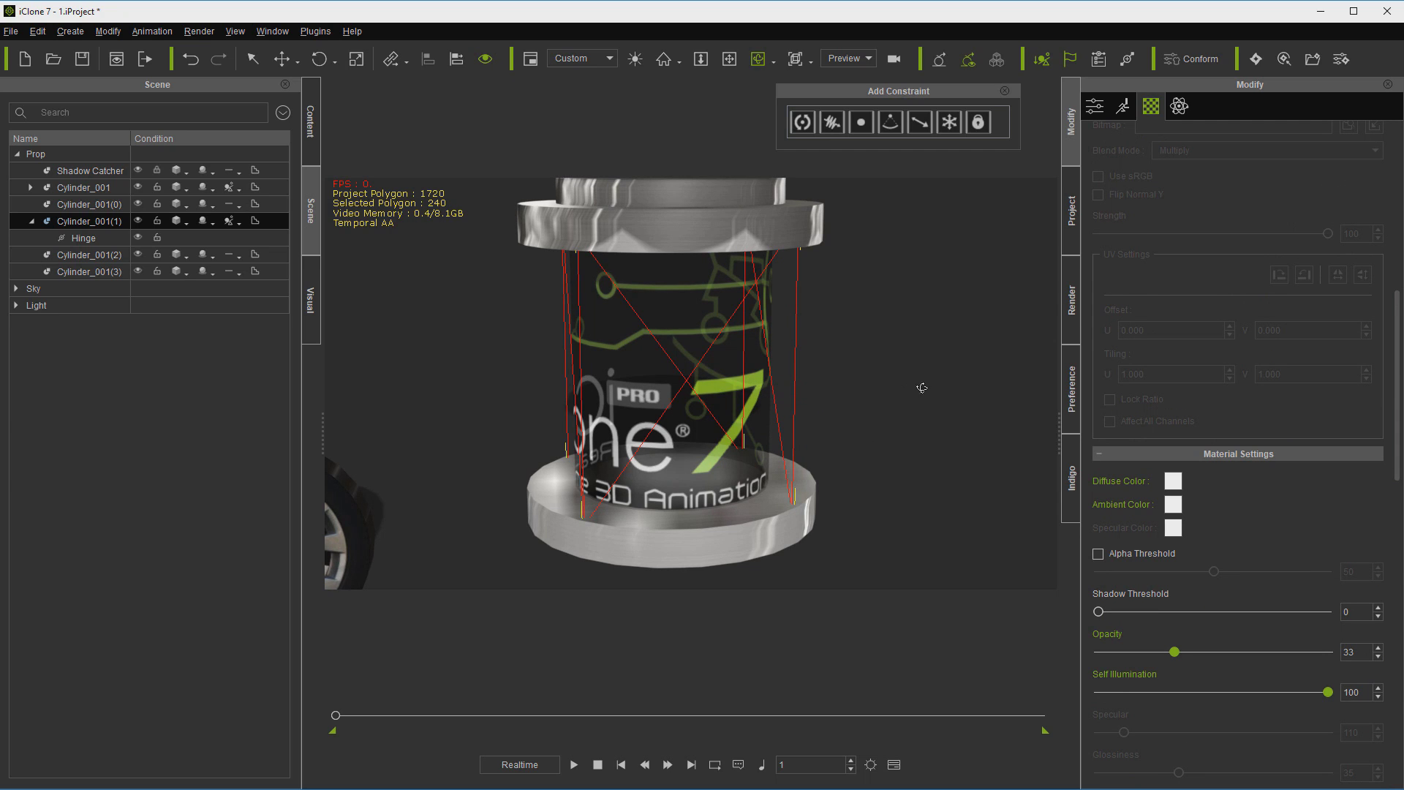
# Step: Load Green.jpg as the logo cylinder's Glow texture and set the glow strength to 31
pyautogui.moveTo(1399, 428); pyautogui.dragTo(1400, 265)
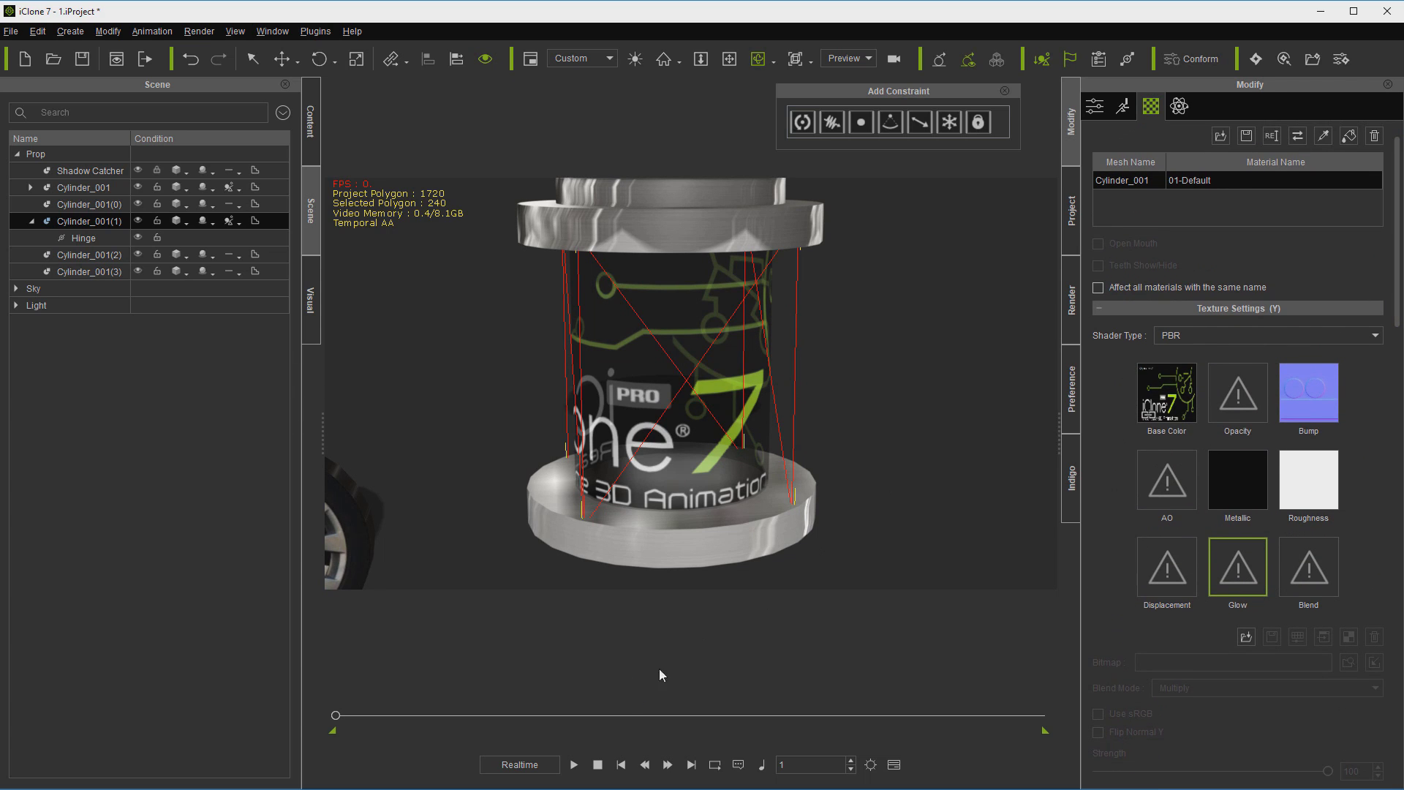
pyautogui.doubleClick(1251, 569)
pyautogui.scroll(-3, 260, 301)
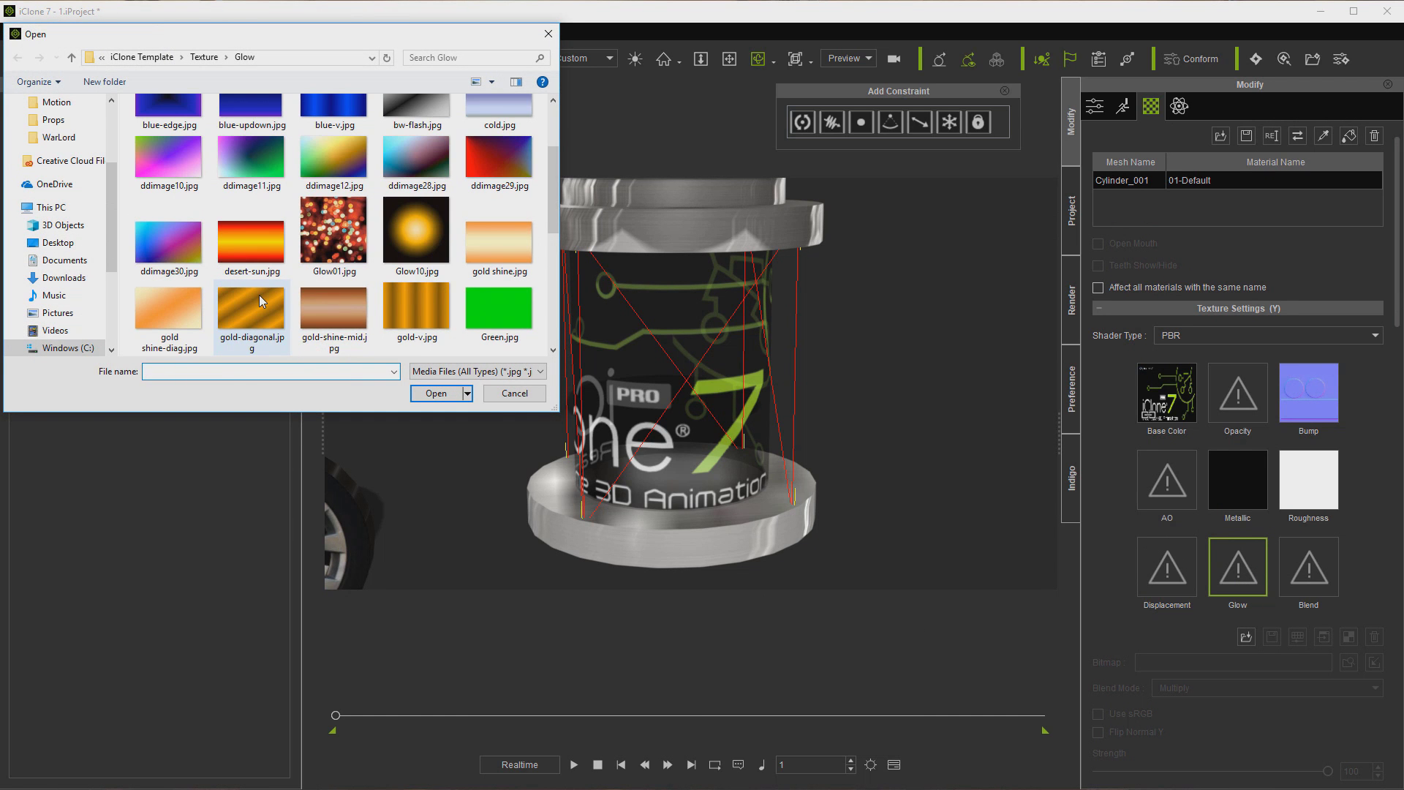
pyautogui.click(488, 312)
pyautogui.doubleClick(489, 313)
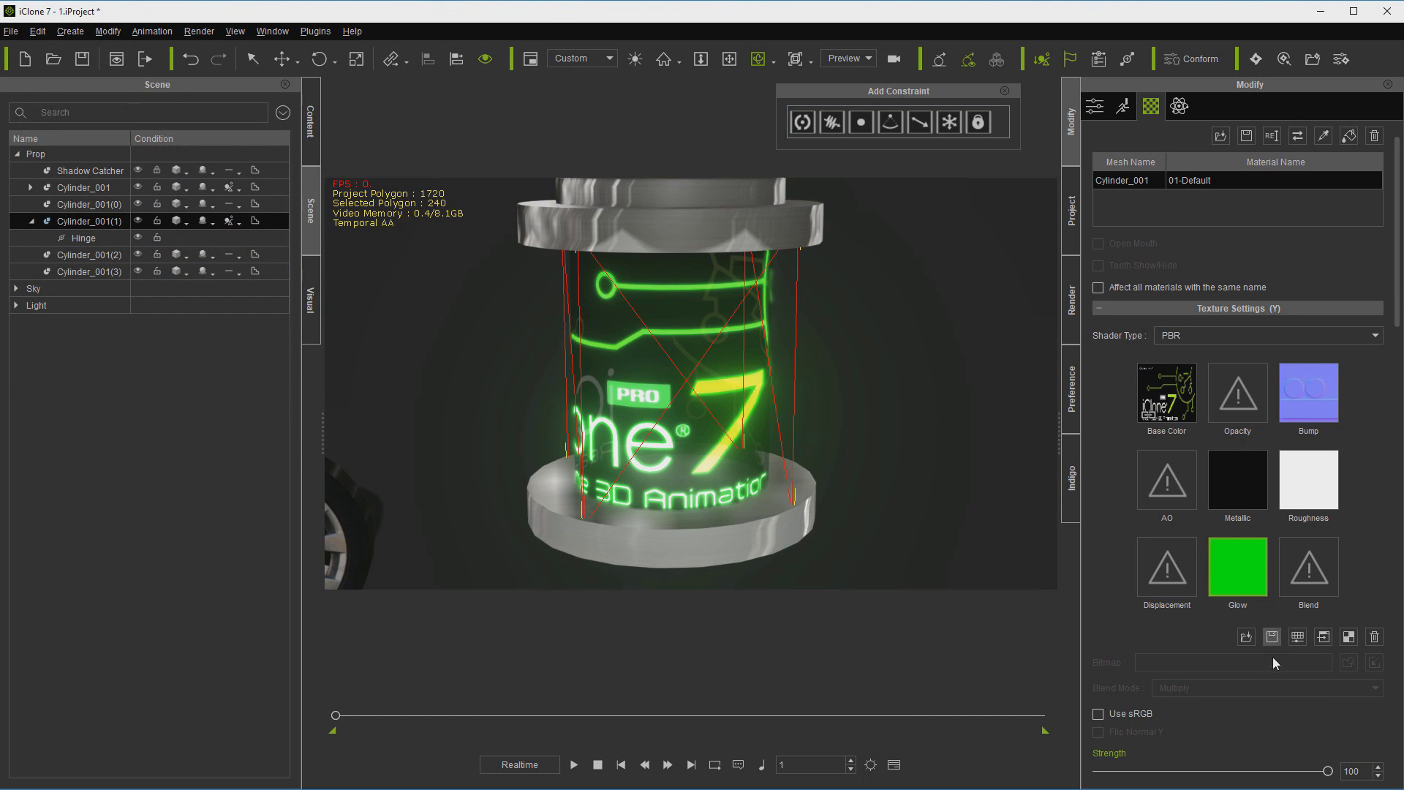
pyautogui.moveTo(1328, 771); pyautogui.dragTo(1170, 787)
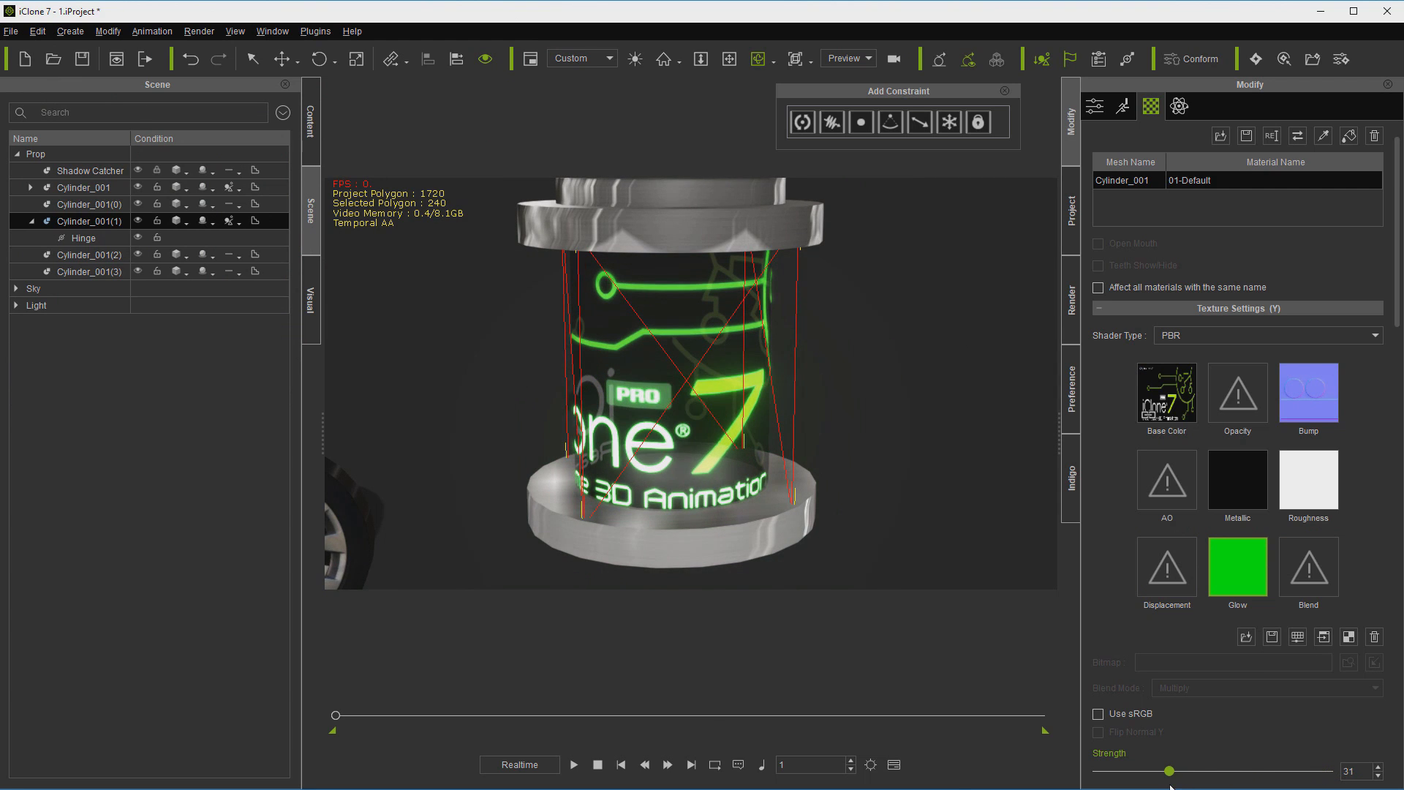
# Step: Play the animation to preview the glowing cylinder spinning between the metal discs, and stop it
pyautogui.click(574, 765)
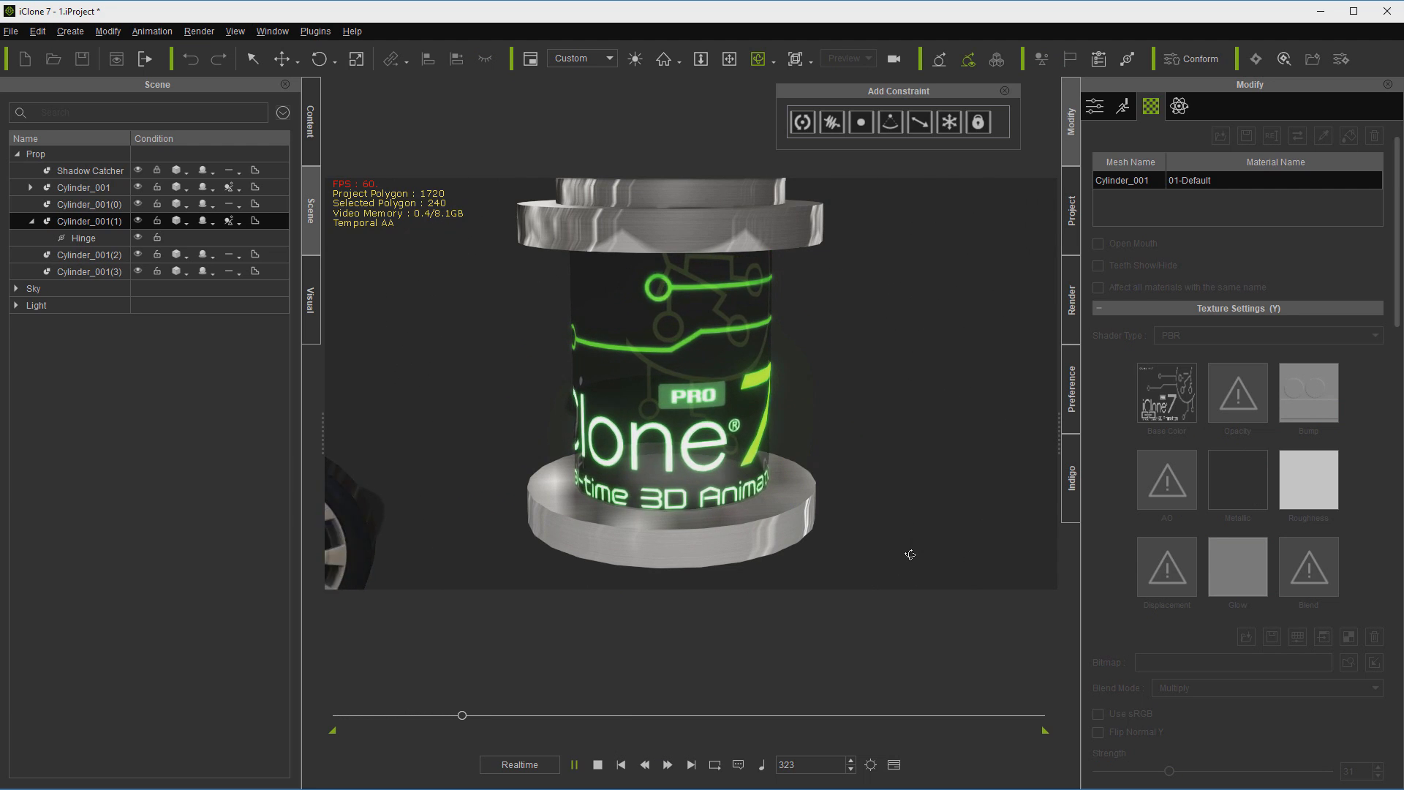
pyautogui.click(597, 765)
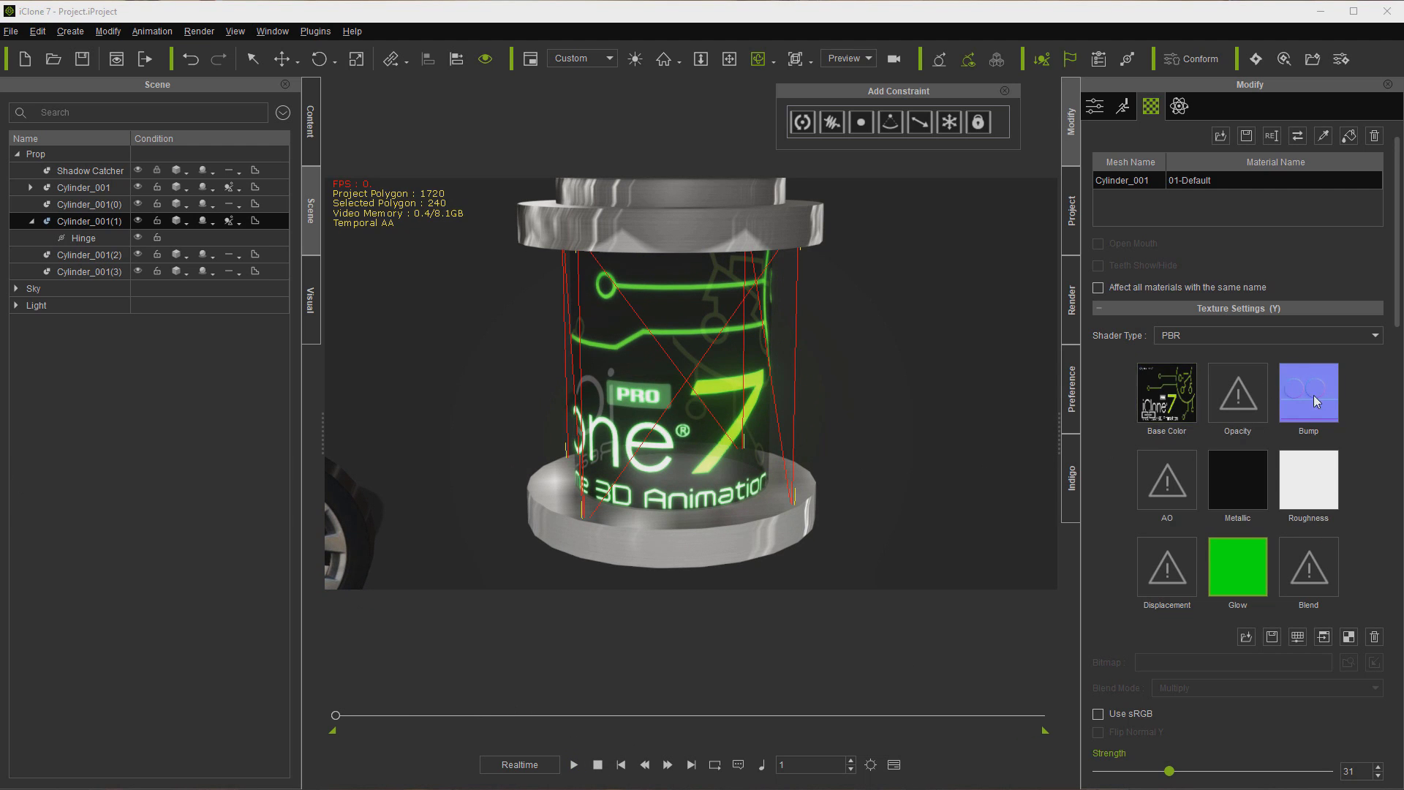
# Step: Delete the Bump texture from the logo cylinder's material and choose its shader type
pyautogui.click(1324, 400)
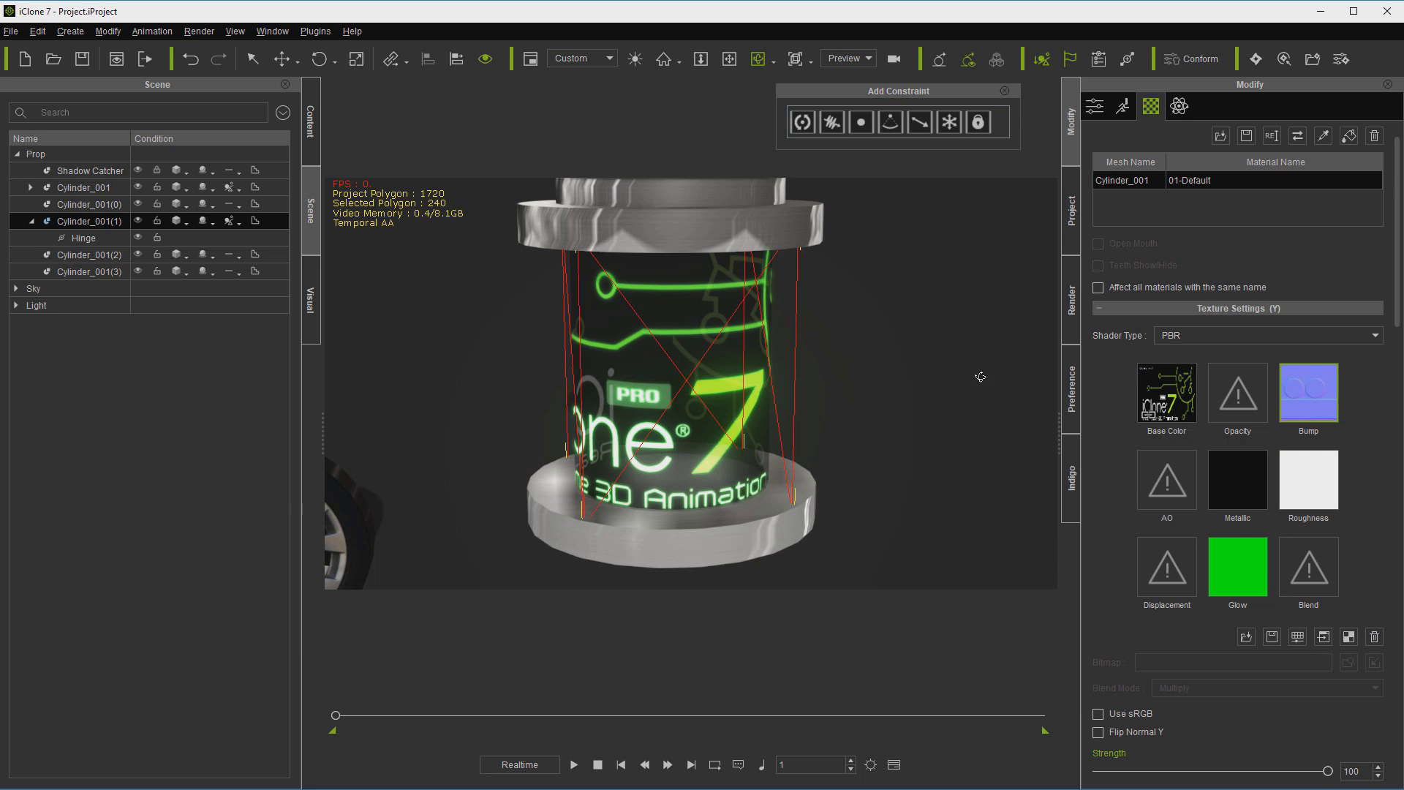
pyautogui.click(1374, 637)
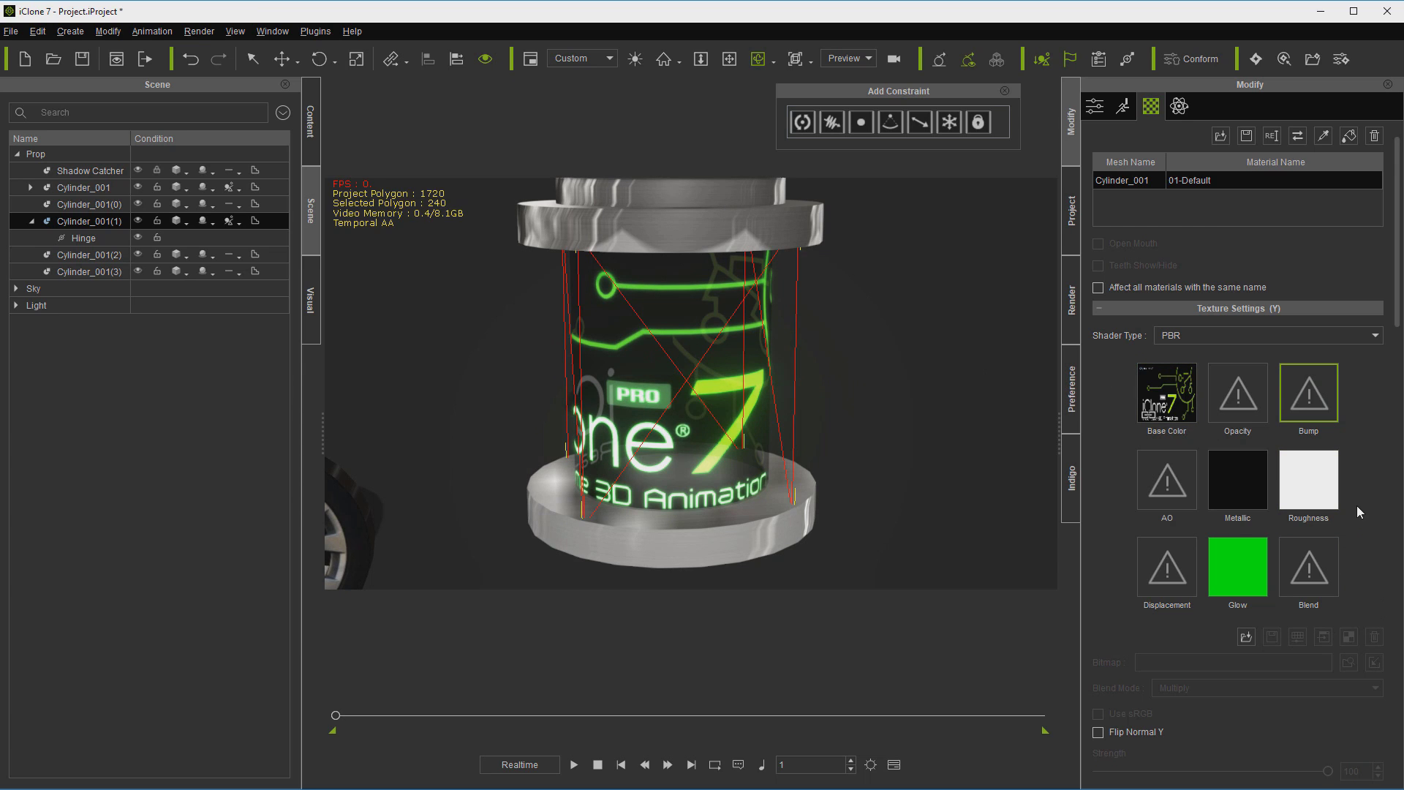
pyautogui.click(1200, 336)
pyautogui.click(1185, 352)
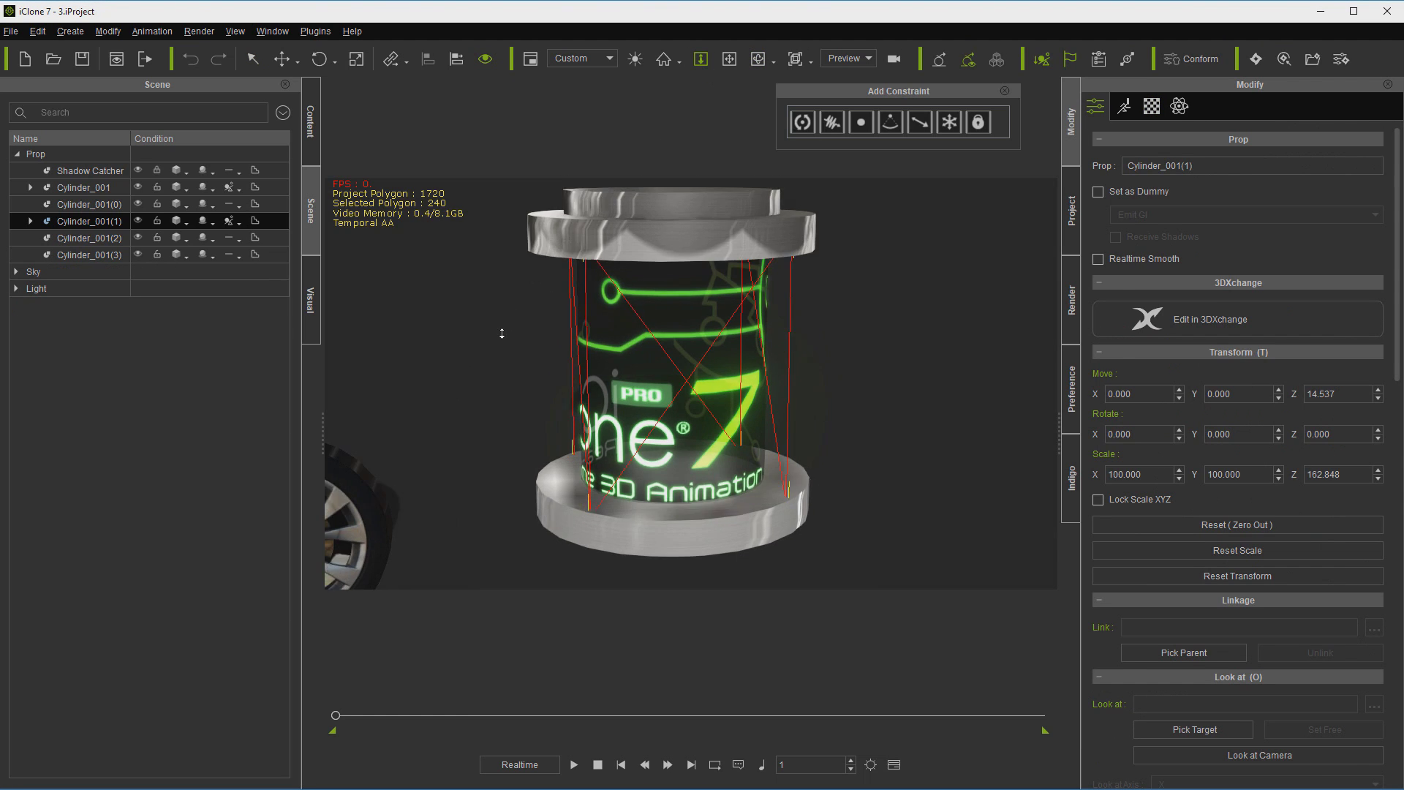
# Step: Duplicate the wheel along X to about 210, on the other side of the logo cylinder, and rotate the copy about -27.6 degrees around Z
pyautogui.scroll(-5, 502, 333)
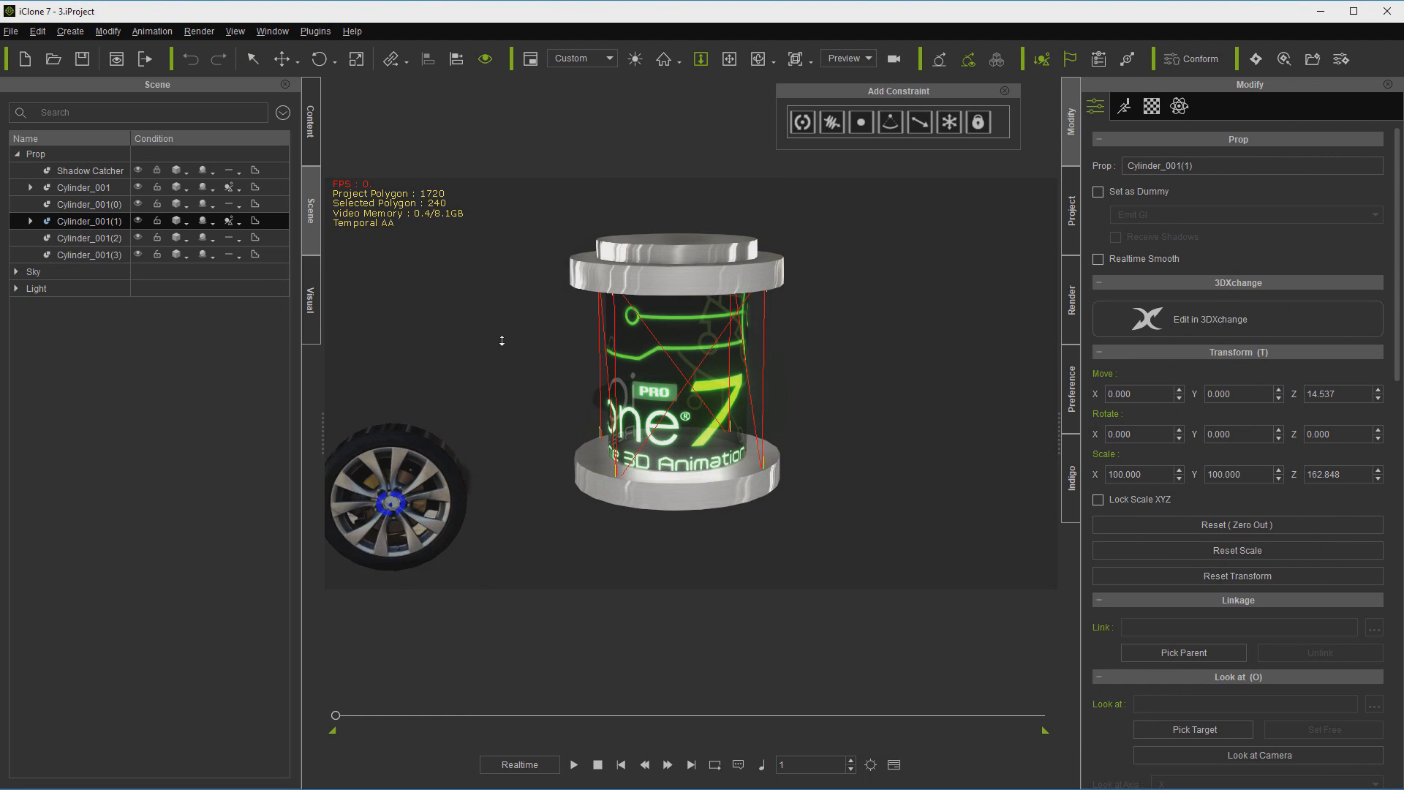
pyautogui.click(439, 454)
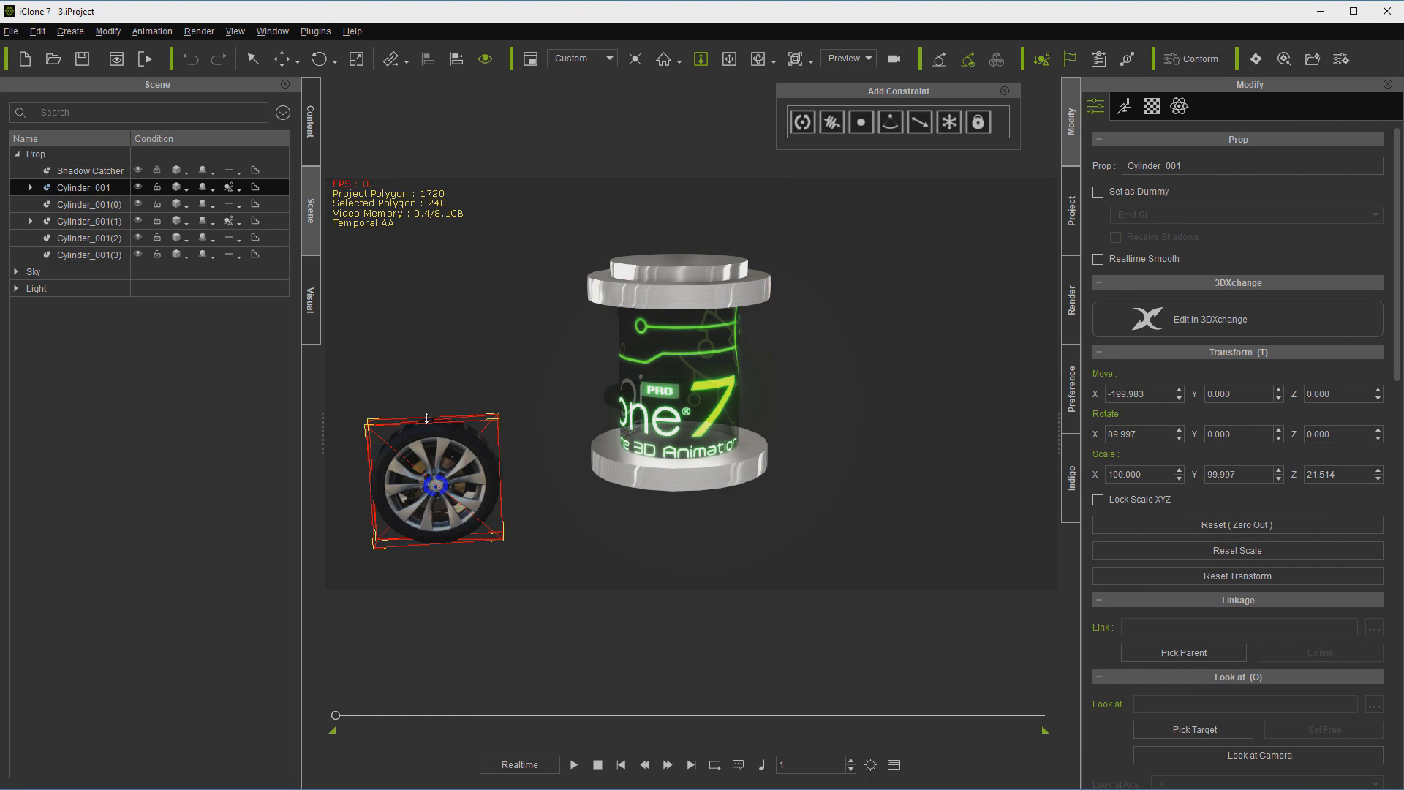
pyautogui.click(282, 58)
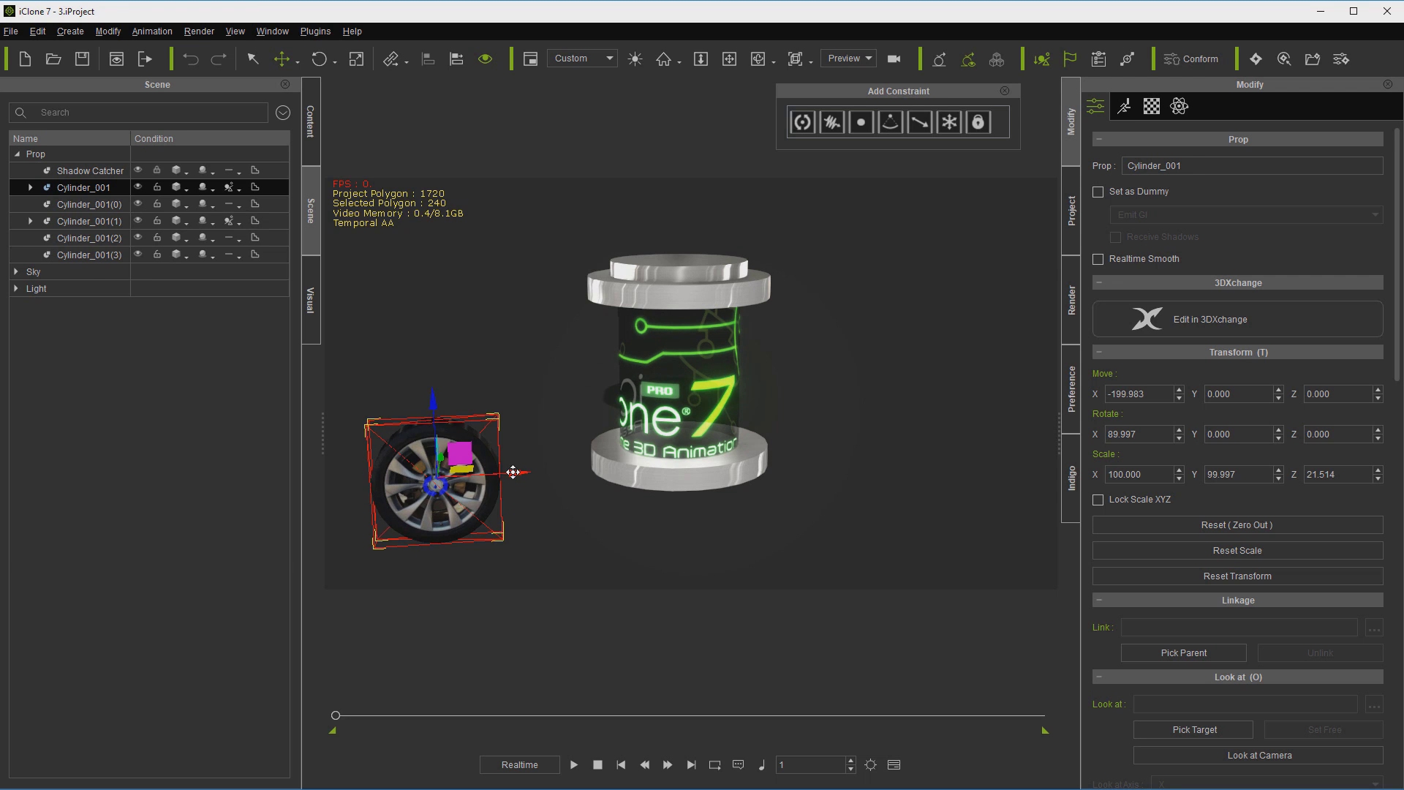
pyautogui.keyDown('shift'); pyautogui.moveTo(513, 472); pyautogui.dragTo(998, 486); pyautogui.keyUp('shift')
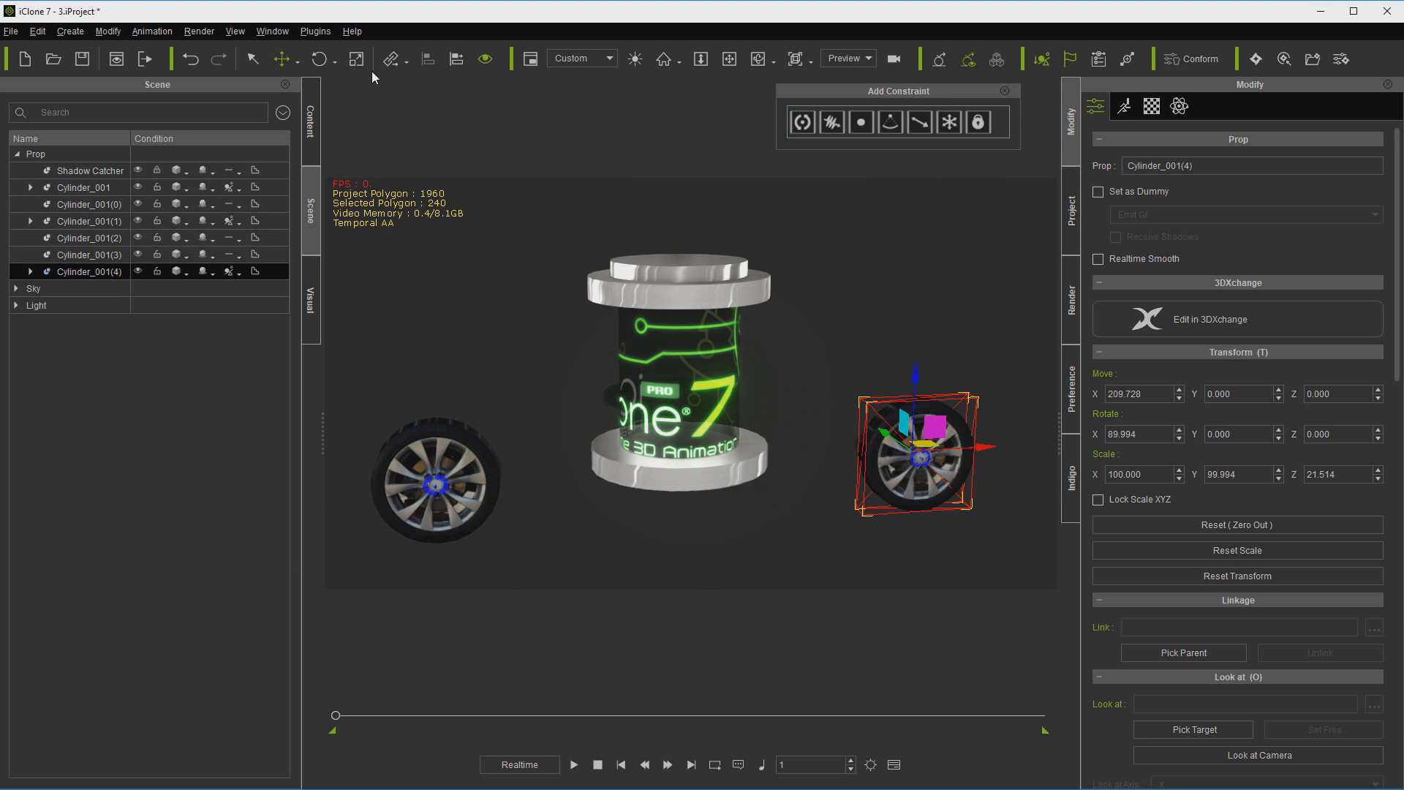
pyautogui.click(319, 58)
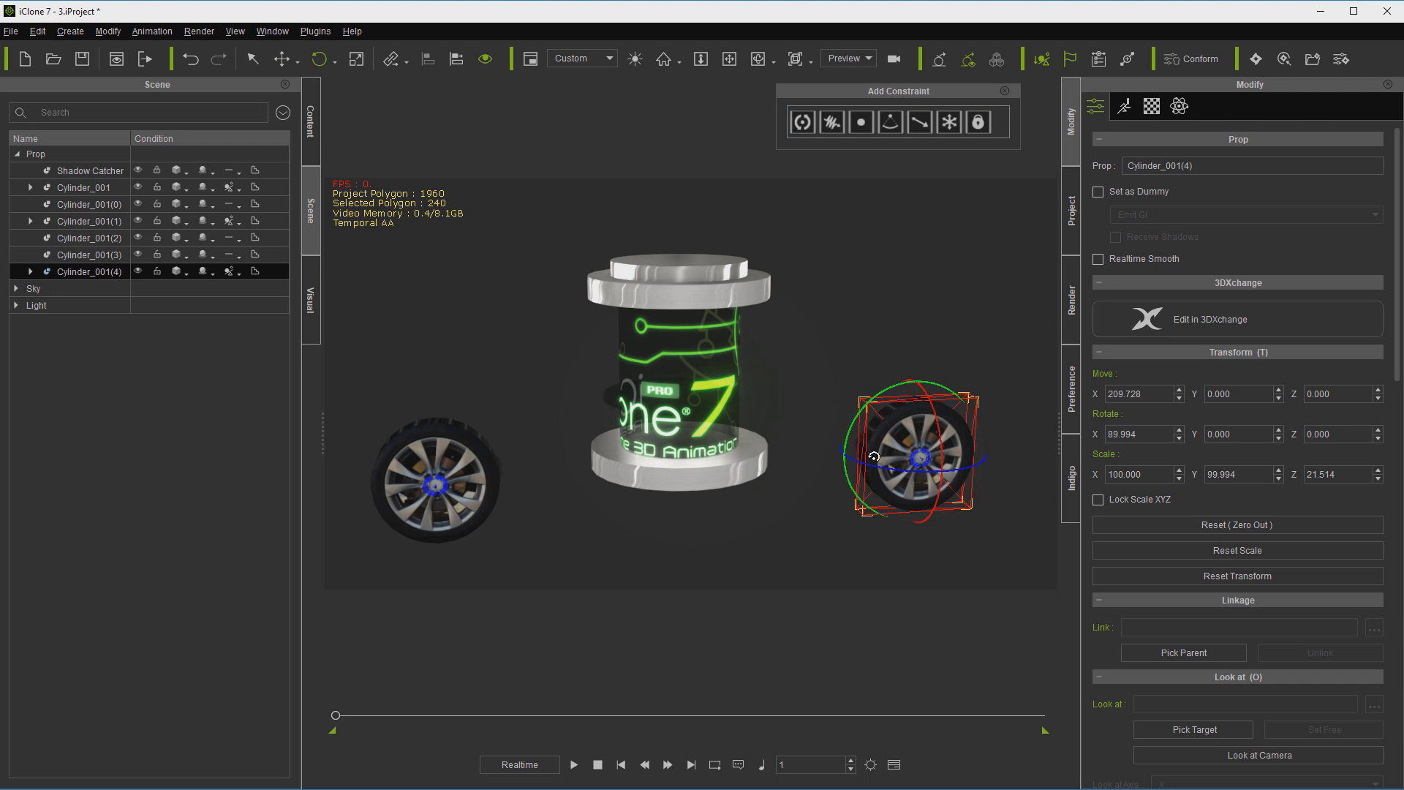
pyautogui.moveTo(893, 470); pyautogui.dragTo(872, 465)
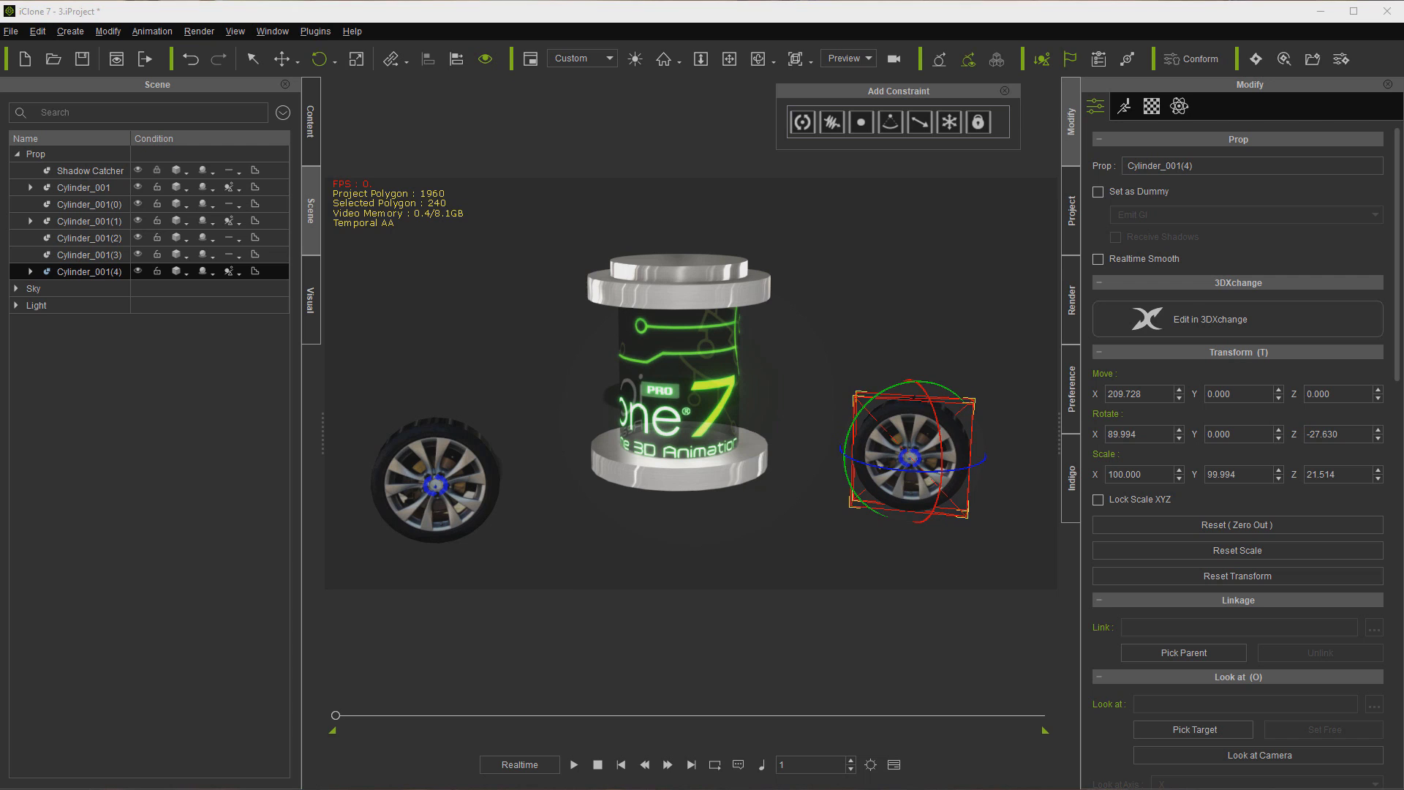
# Step: Apply the fan blade image to the duplicated wheel as its base color texture, undoing its accidental placement on the scene background
pyautogui.moveTo(133, 488); pyautogui.dragTo(742, 483)
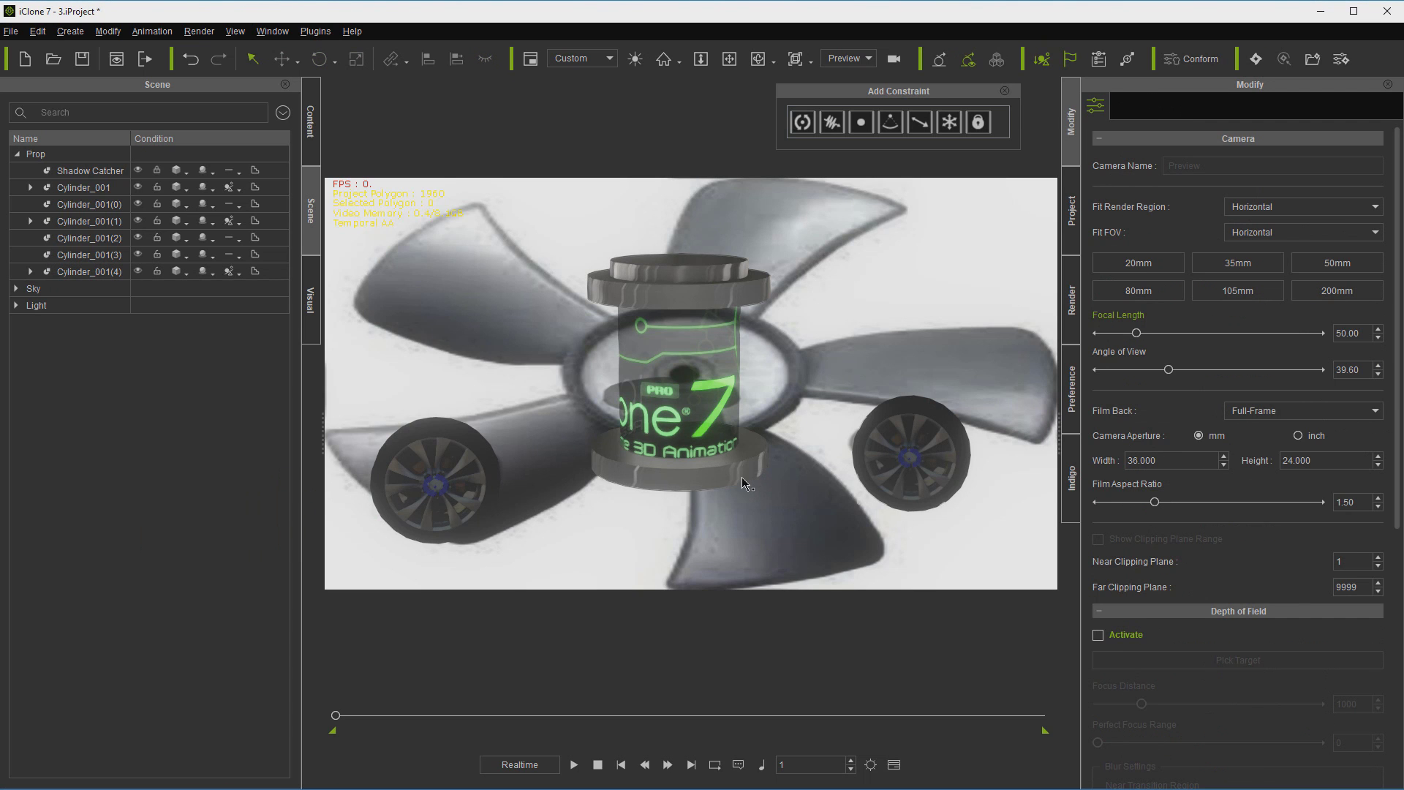
pyautogui.hotkey('ctrl', 'z')
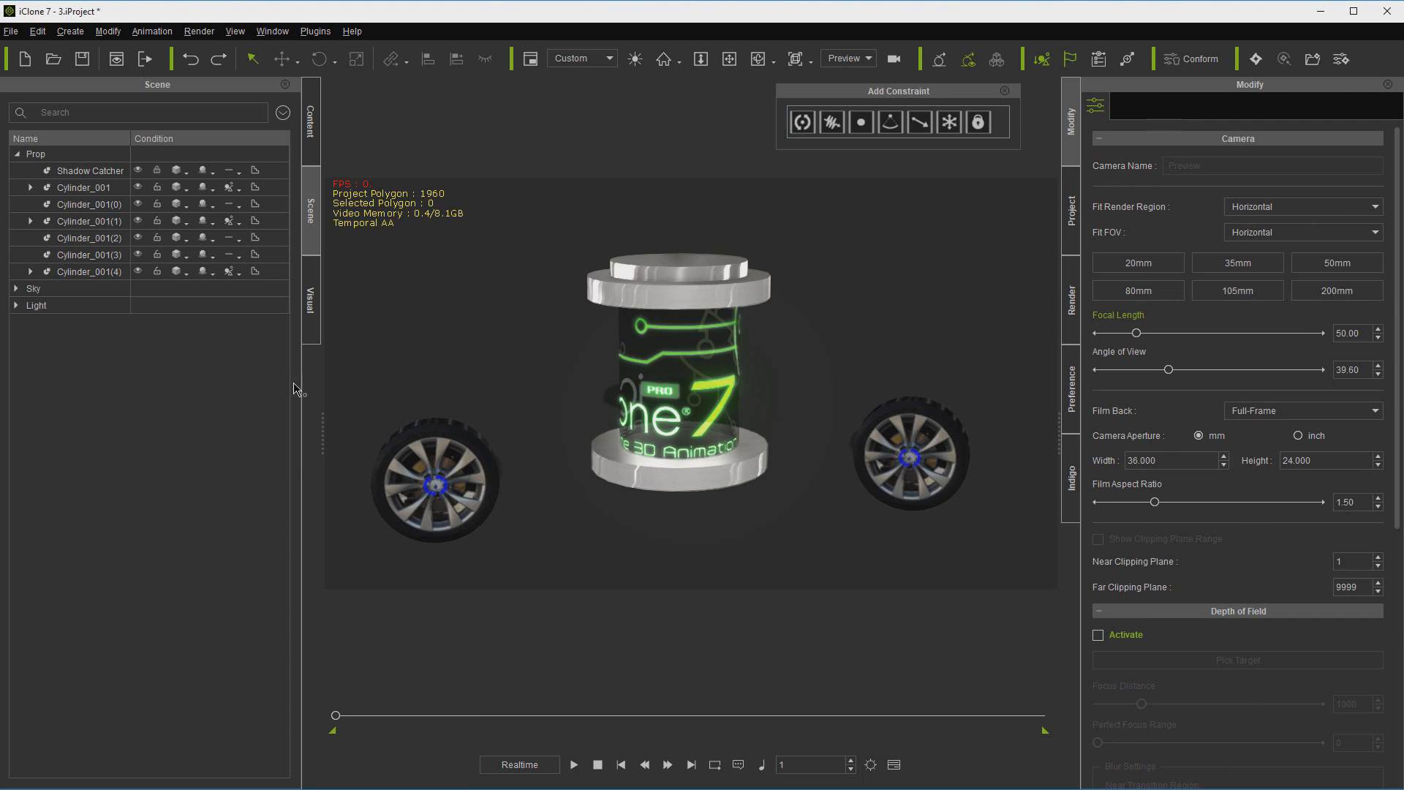
pyautogui.moveTo(1, 505); pyautogui.dragTo(907, 468)
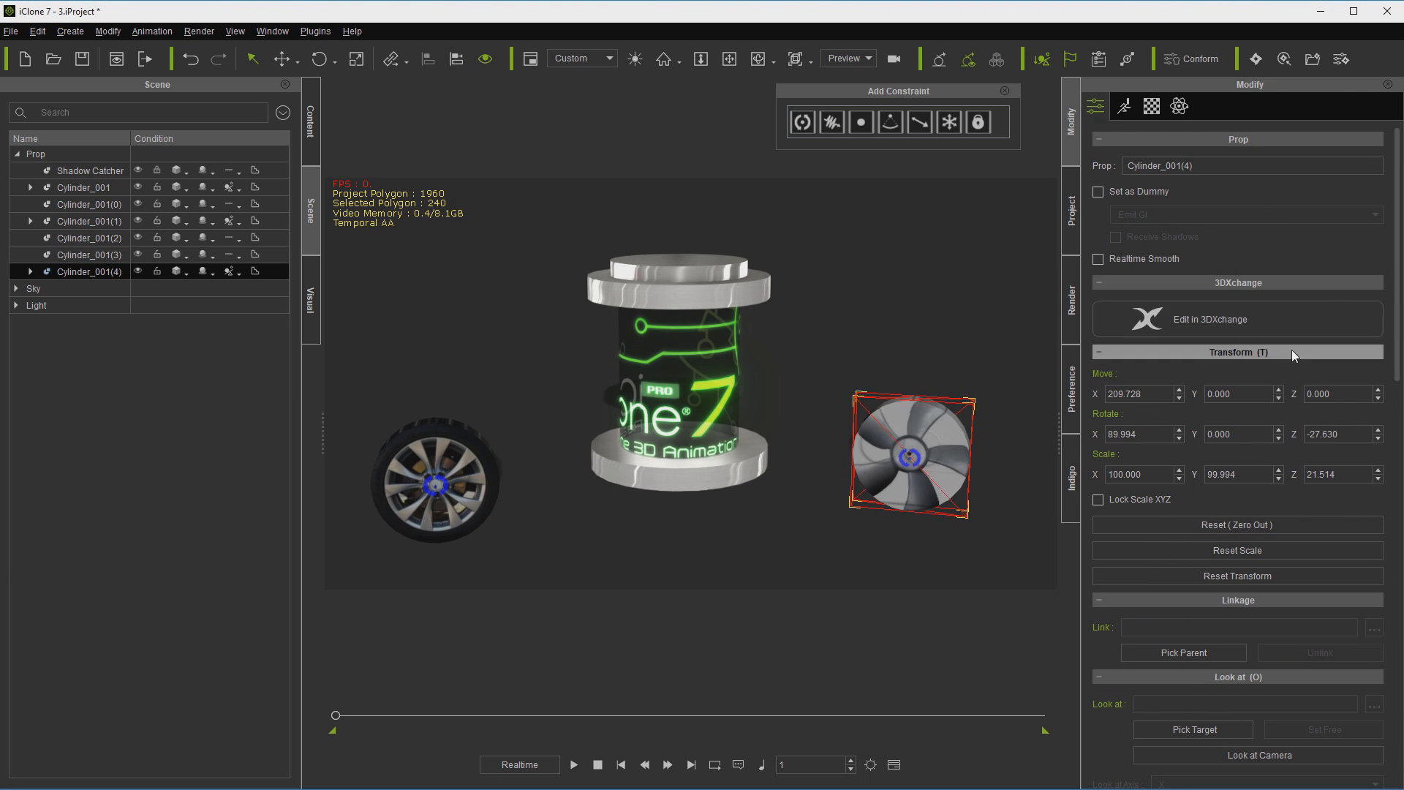
# Step: Load the fan blade image as the duplicated wheel's Opacity texture and invert that texture's colors
pyautogui.click(1152, 108)
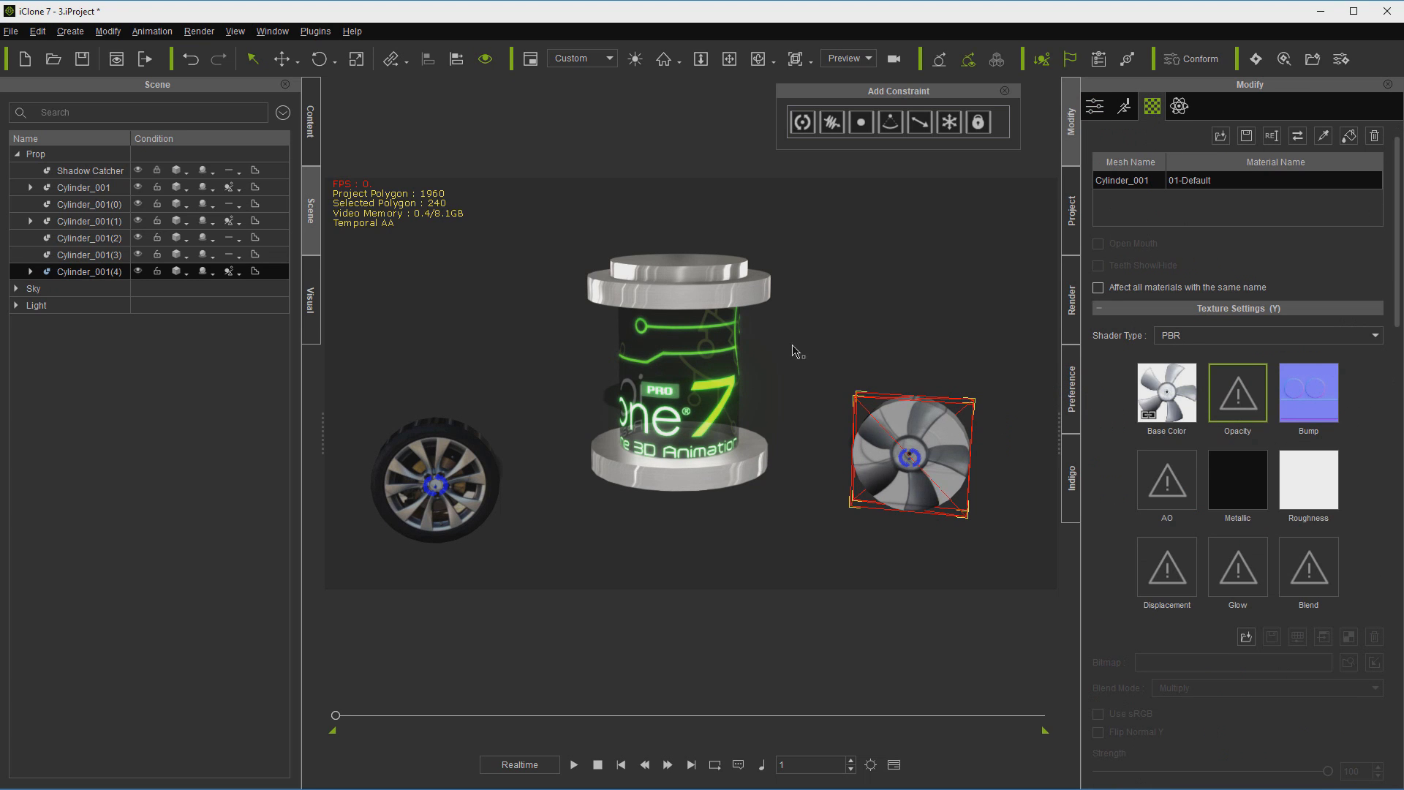
pyautogui.moveTo(333, 516); pyautogui.dragTo(1236, 401)
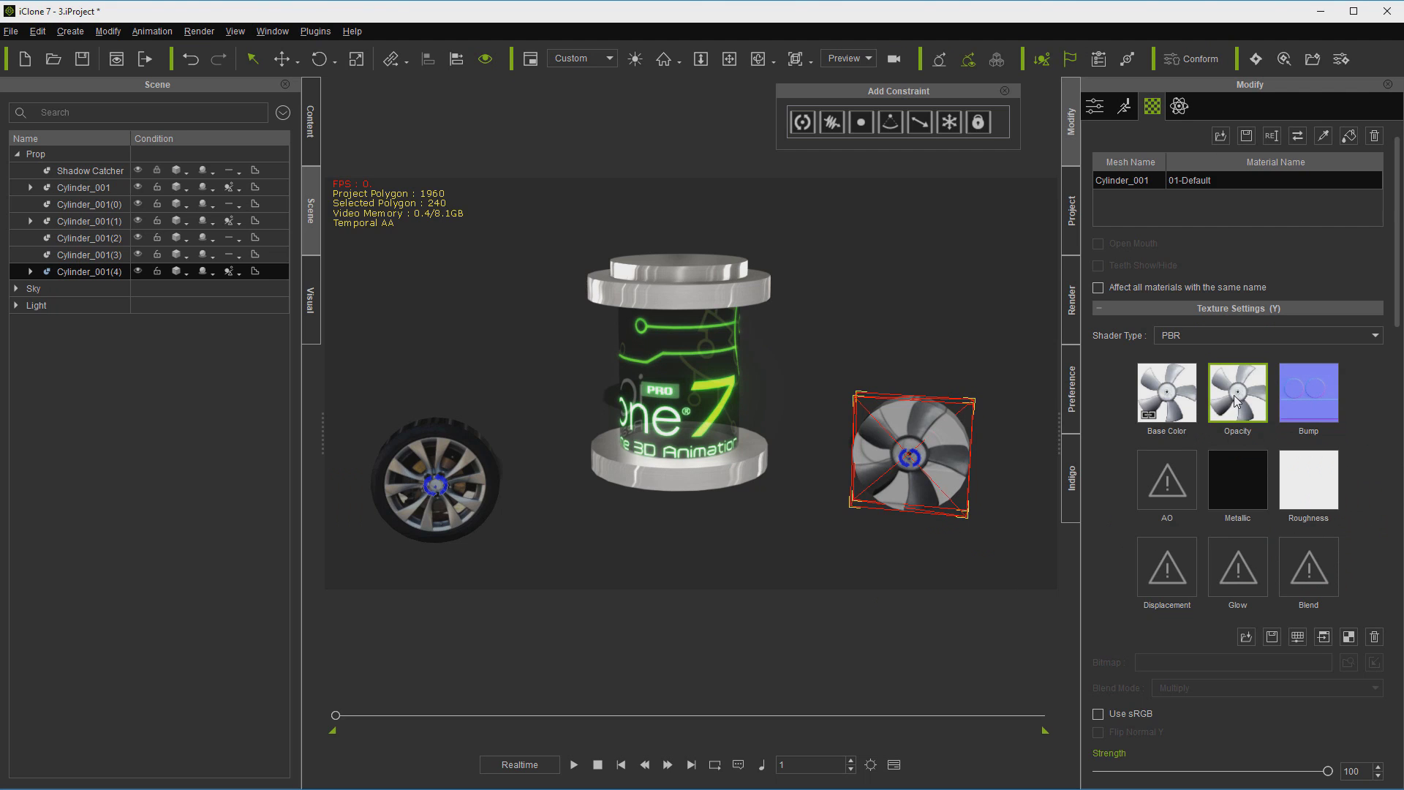
pyautogui.click(1298, 637)
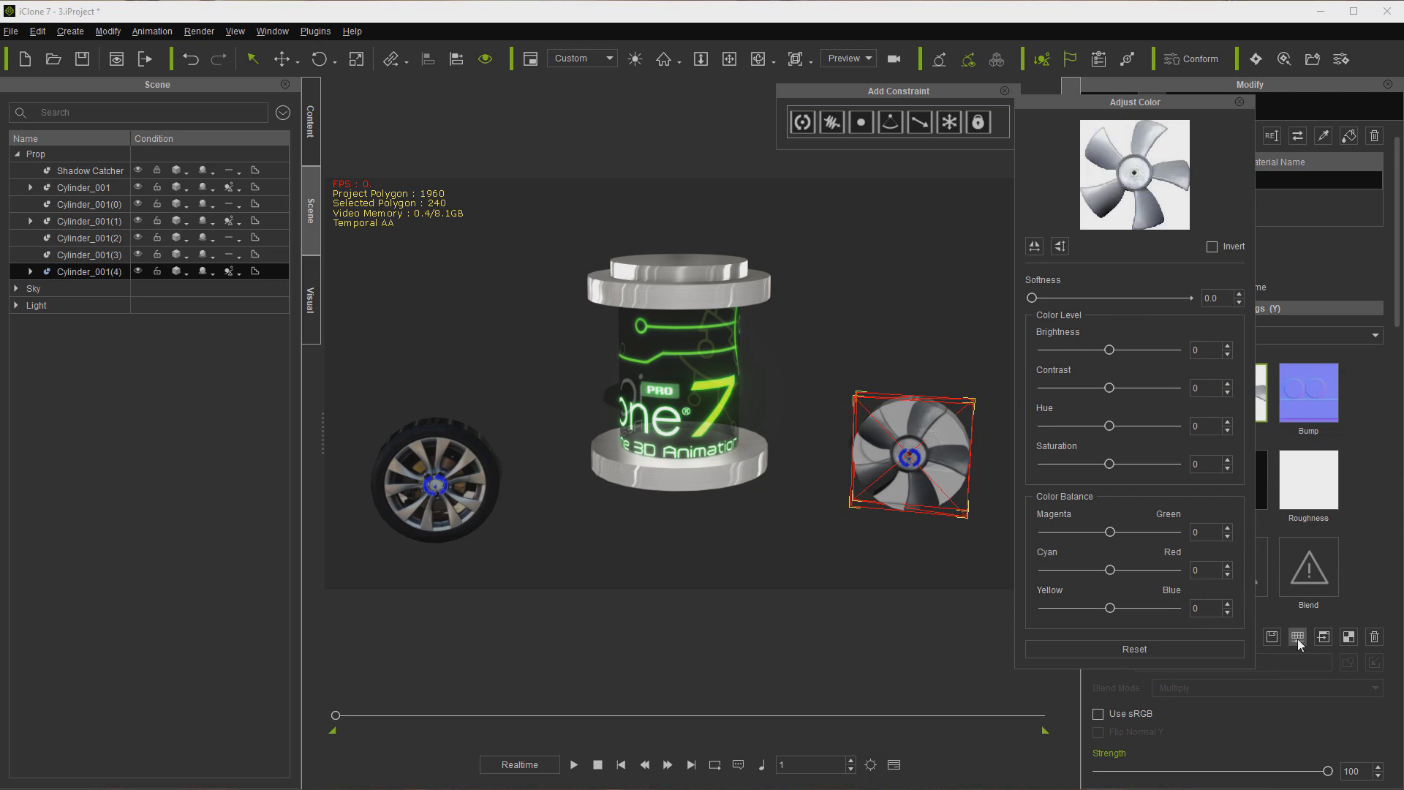
pyautogui.click(1213, 247)
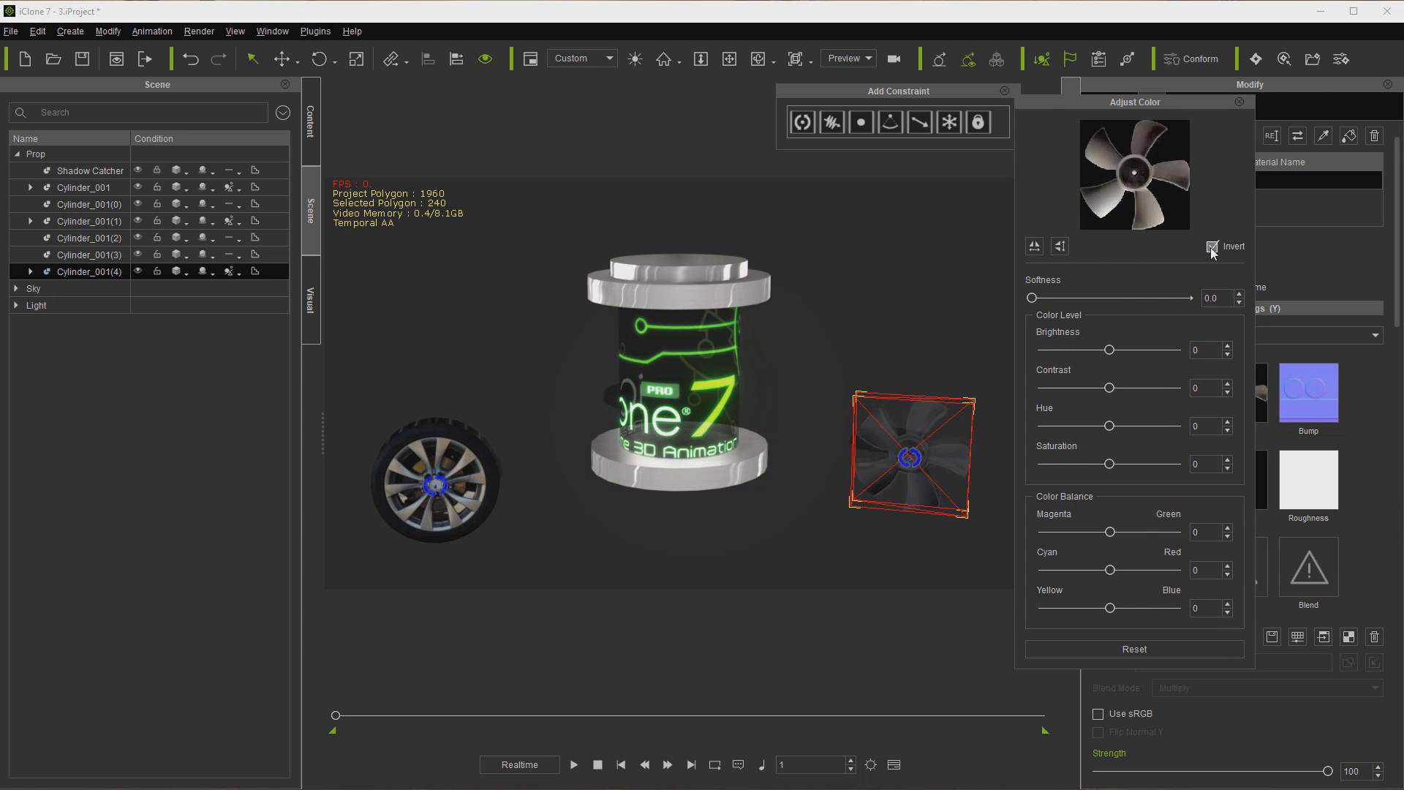
pyautogui.click(1240, 102)
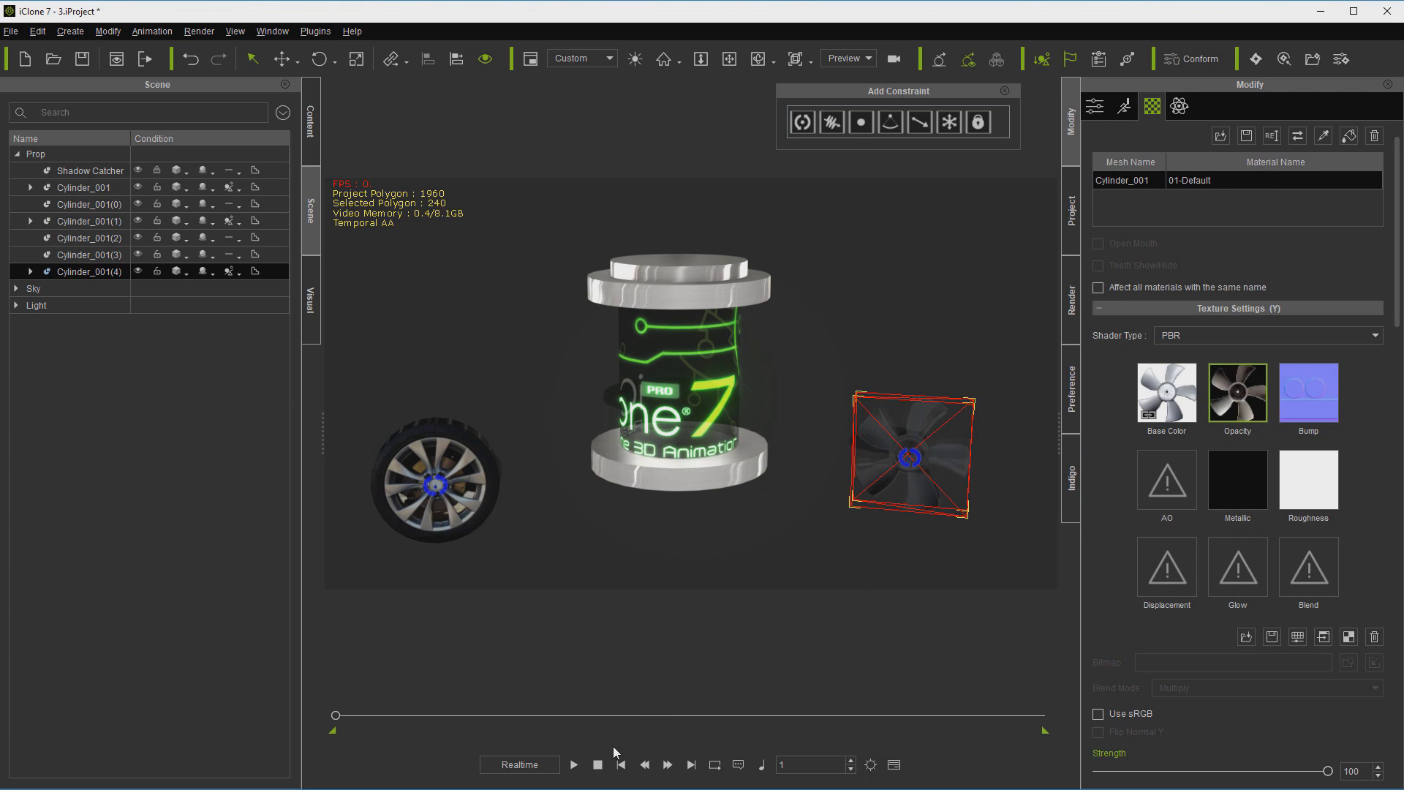
# Step: Play and stop the animation repeatedly to preview the spinning fan, selecting the fan's hinge constraint before the final preview
pyautogui.click(574, 765)
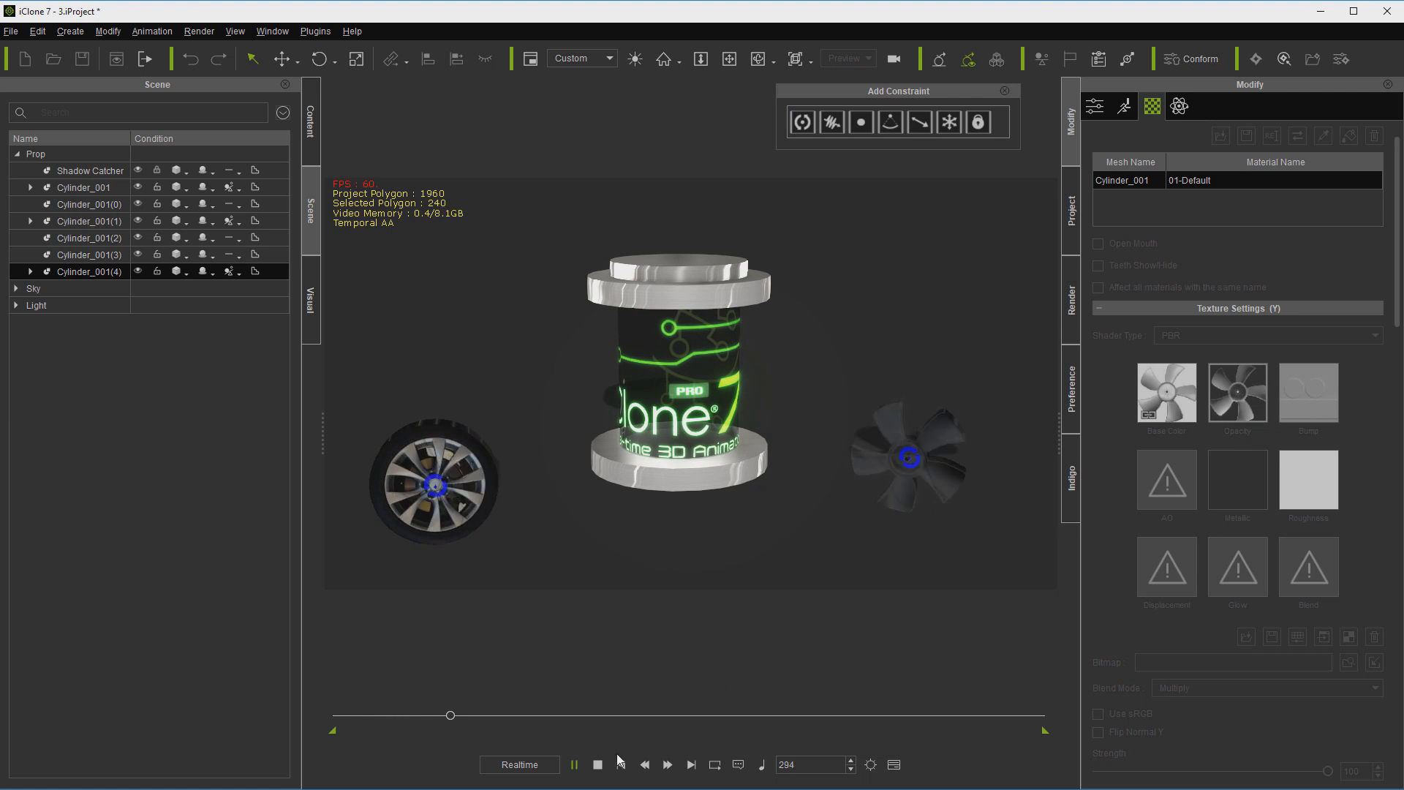
pyautogui.click(597, 765)
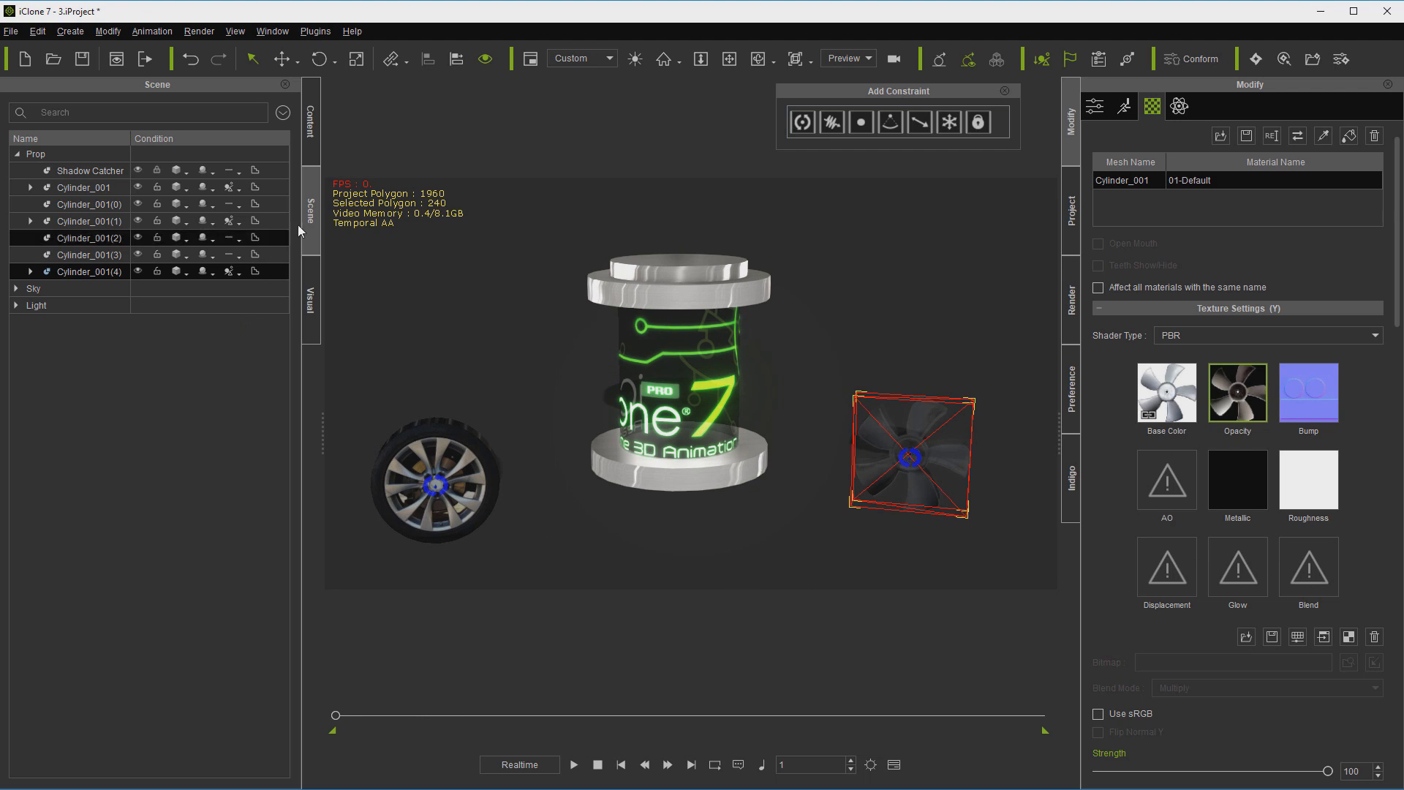
pyautogui.click(574, 765)
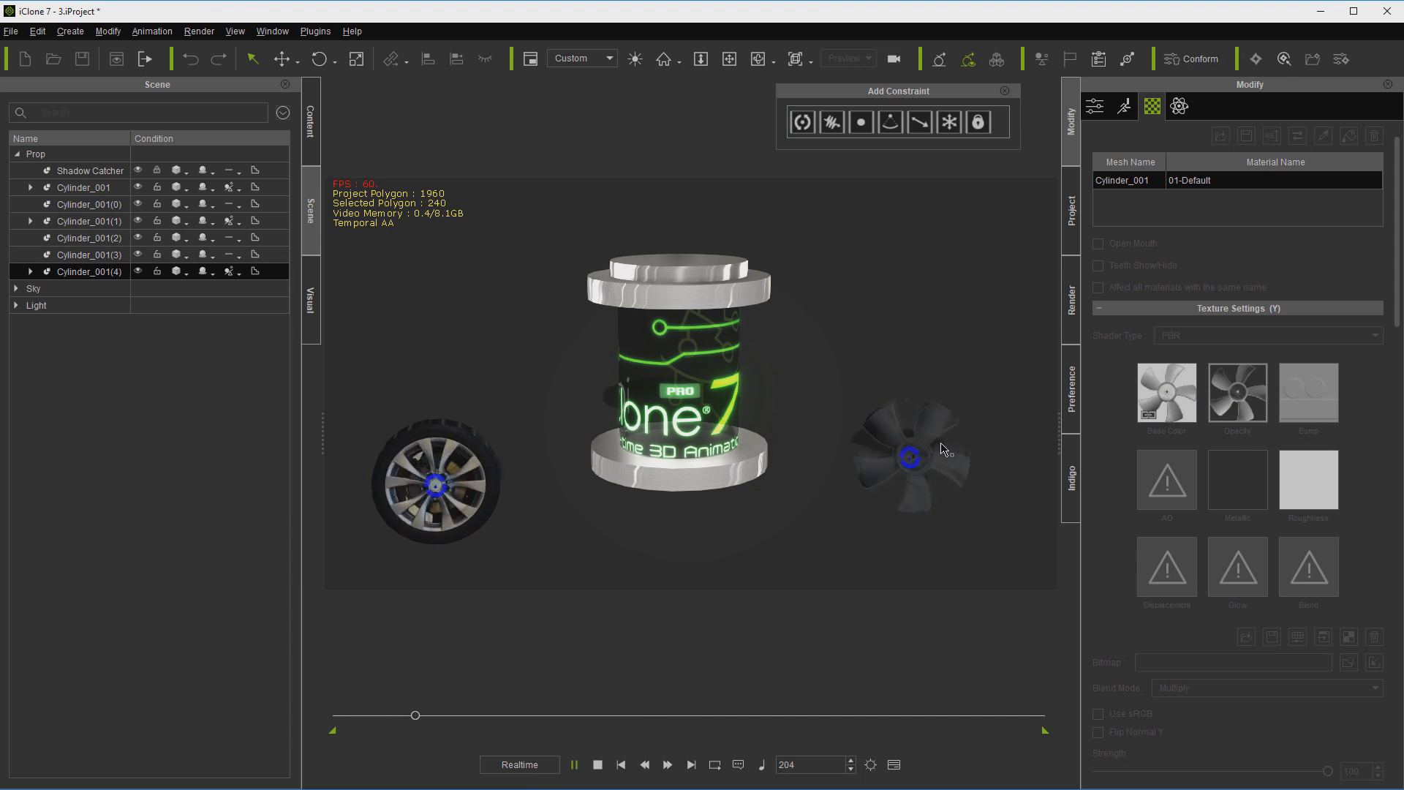
pyautogui.click(597, 766)
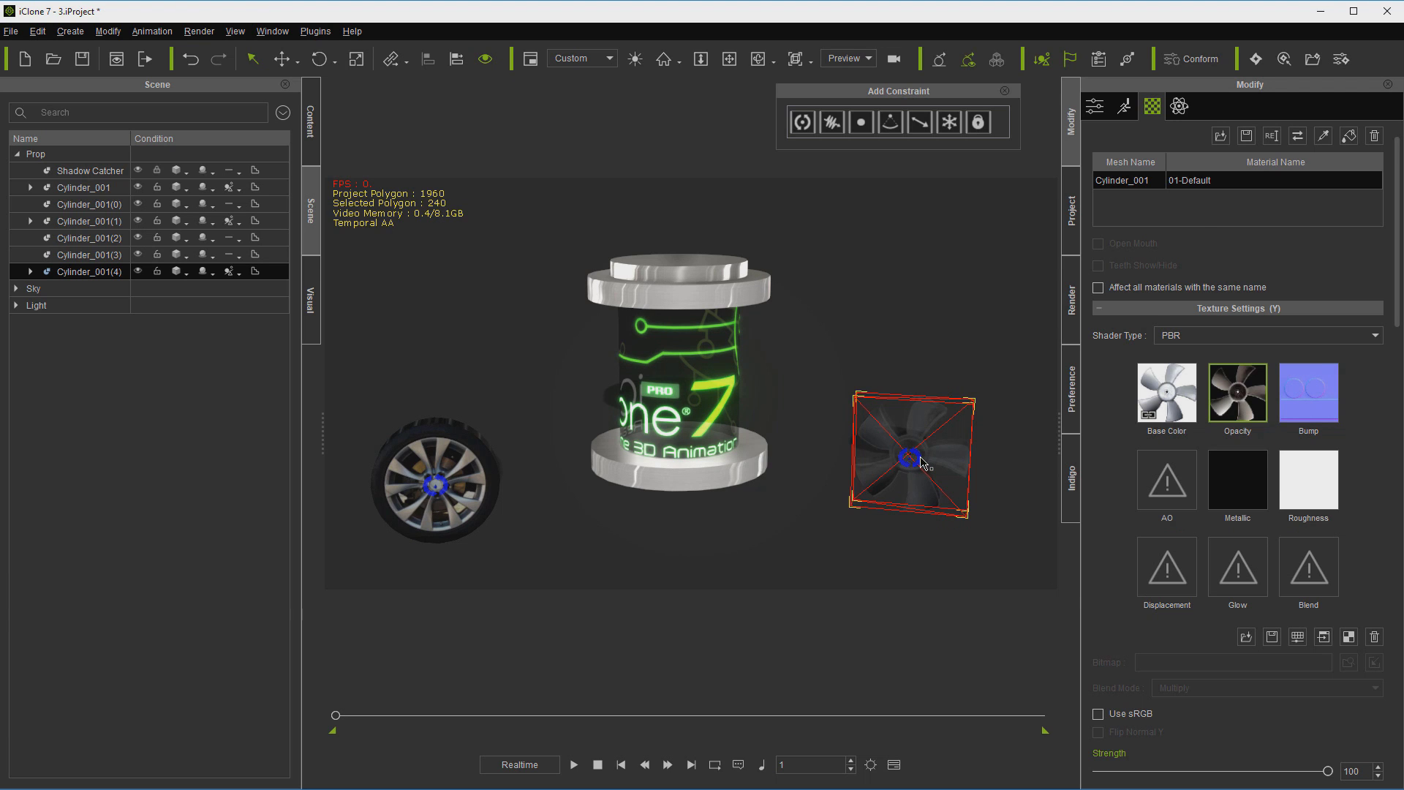
pyautogui.click(923, 463)
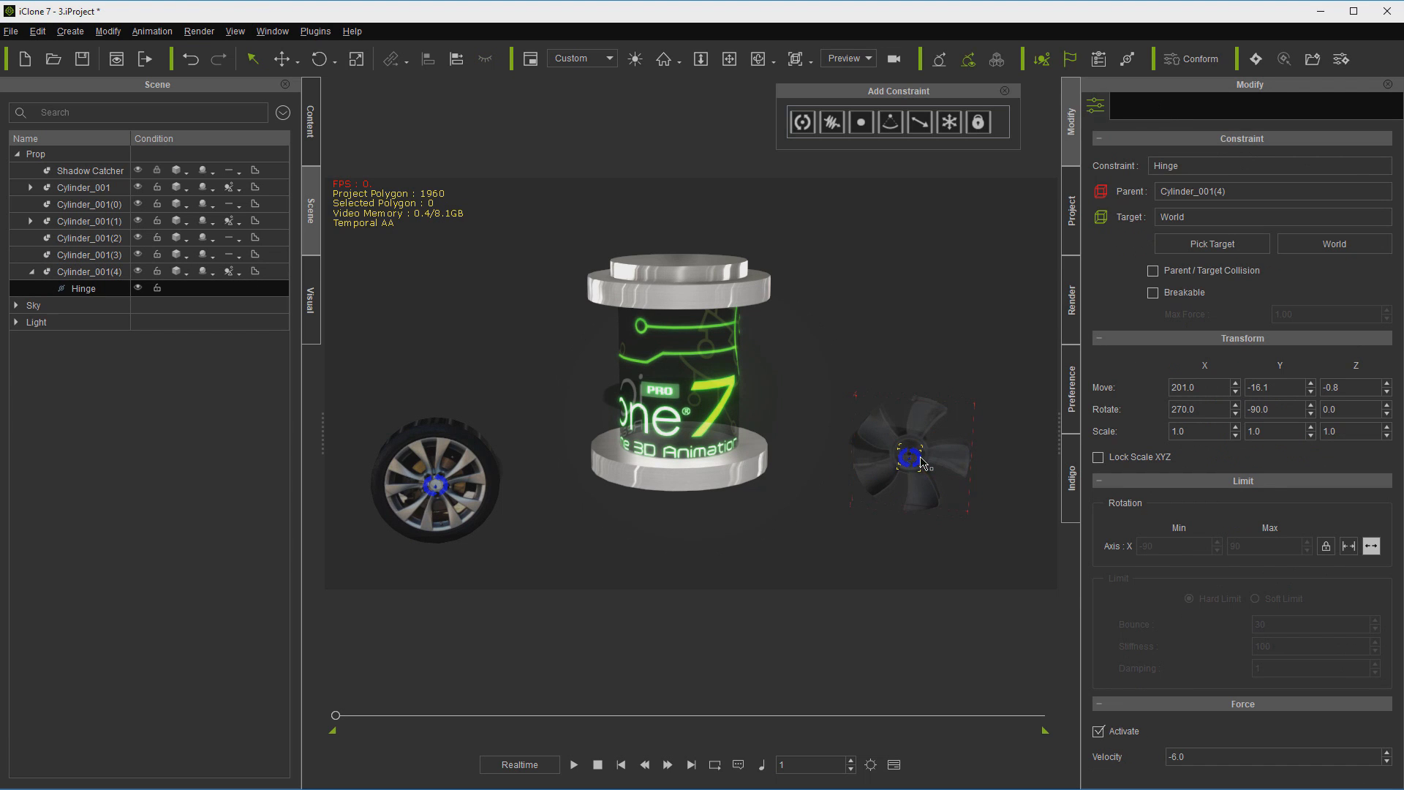
pyautogui.click(575, 765)
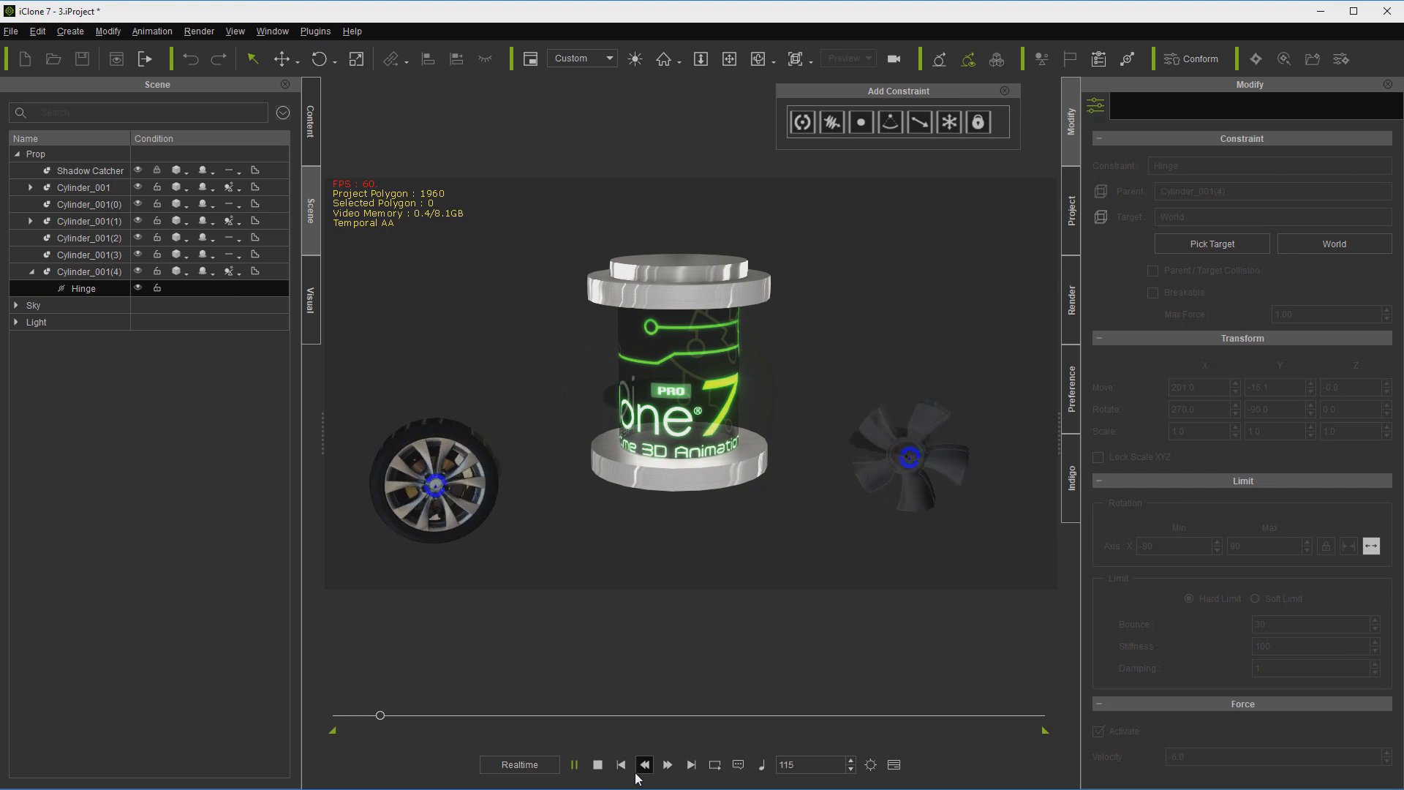
pyautogui.click(597, 765)
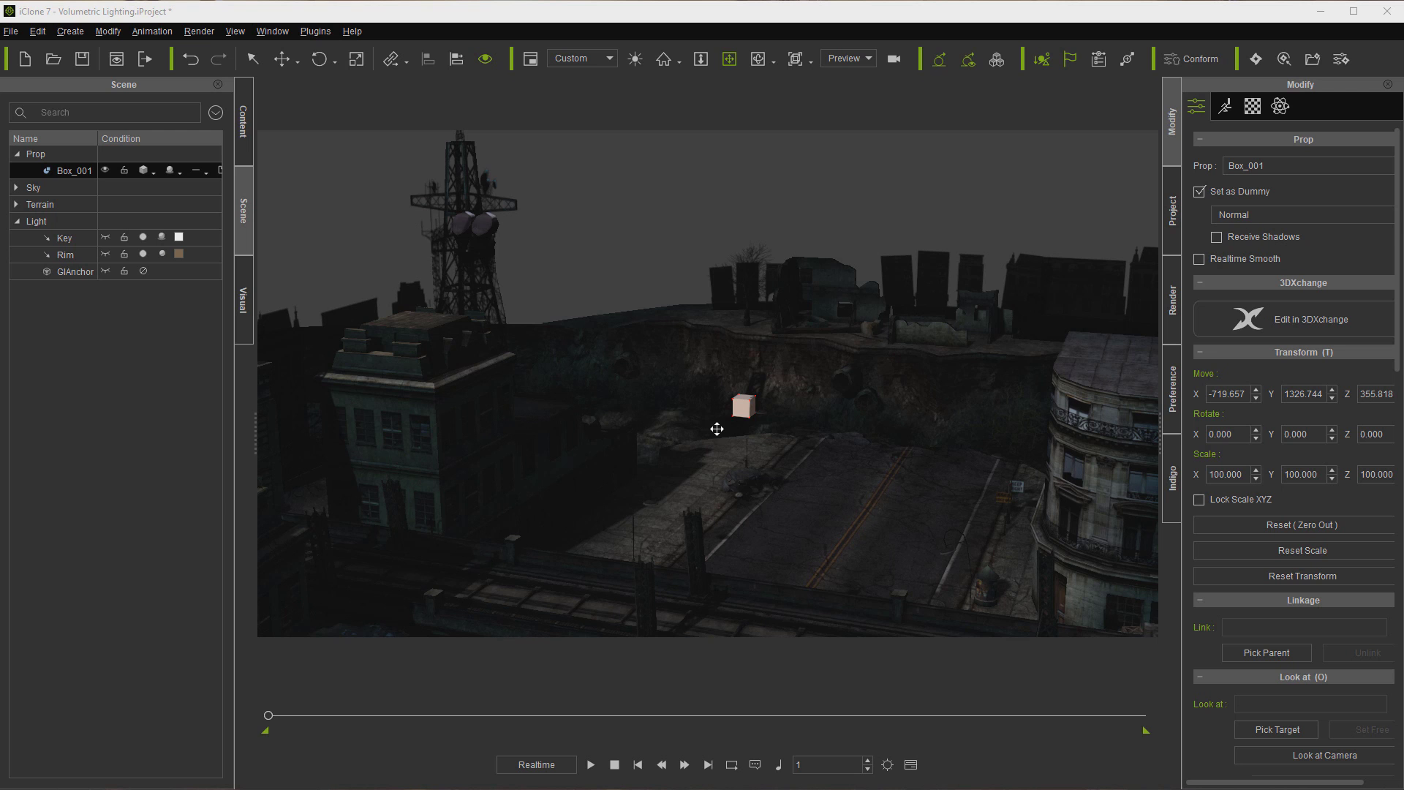
# Step: Create a spotlight in the Volumetric Lighting project and move it under the street lamp's shade, at about X -609 and Y 1323
pyautogui.moveTo(717, 429)
pyautogui.mouseDown(button='middle')
pyautogui.moveTo(699, 385)
pyautogui.moveTo(660, 415)
pyautogui.moveTo(697, 415)
pyautogui.moveTo(711, 433)
pyautogui.mouseUp(button='middle')
pyautogui.moveTo(752, 388); pyautogui.dragTo(728, 364, button='middle')
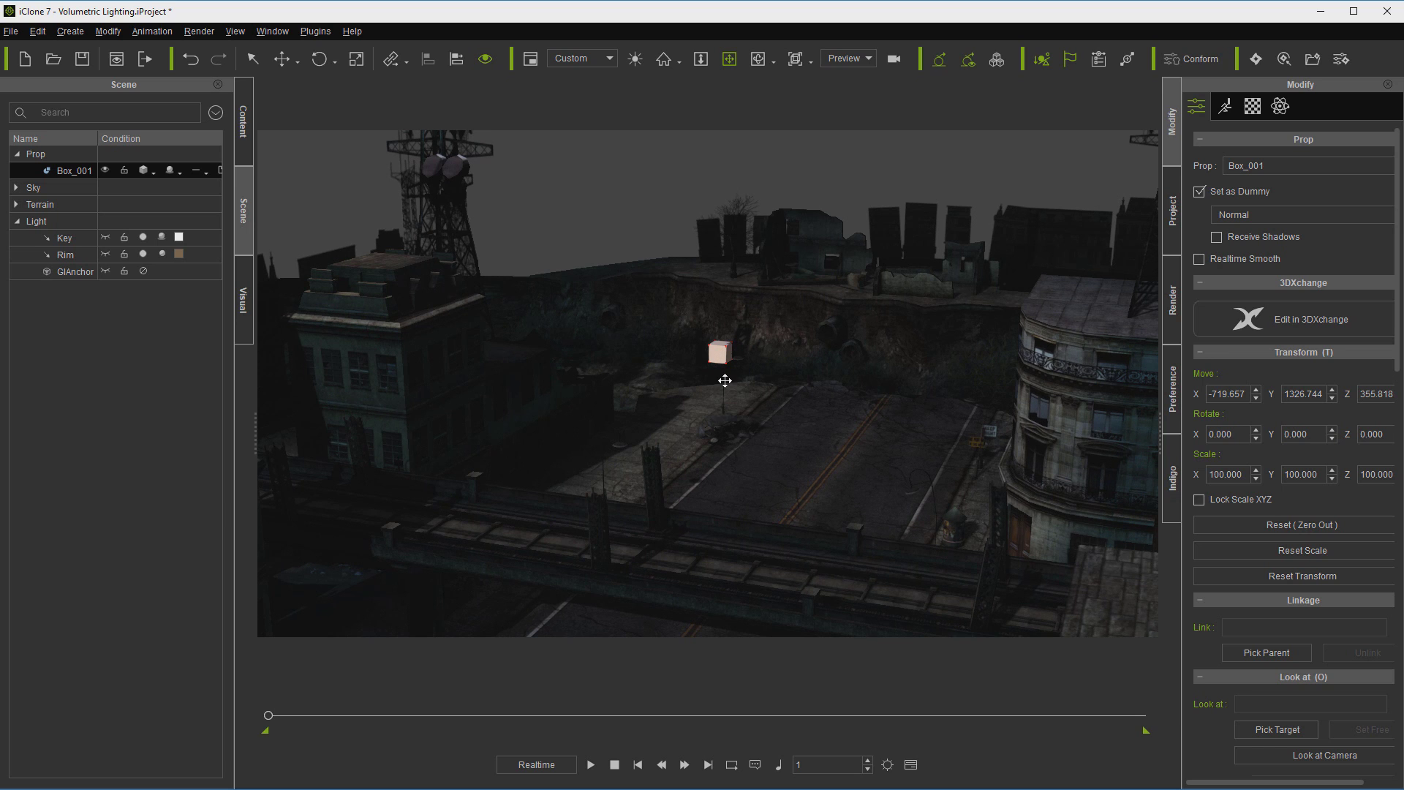
pyautogui.click(660, 61)
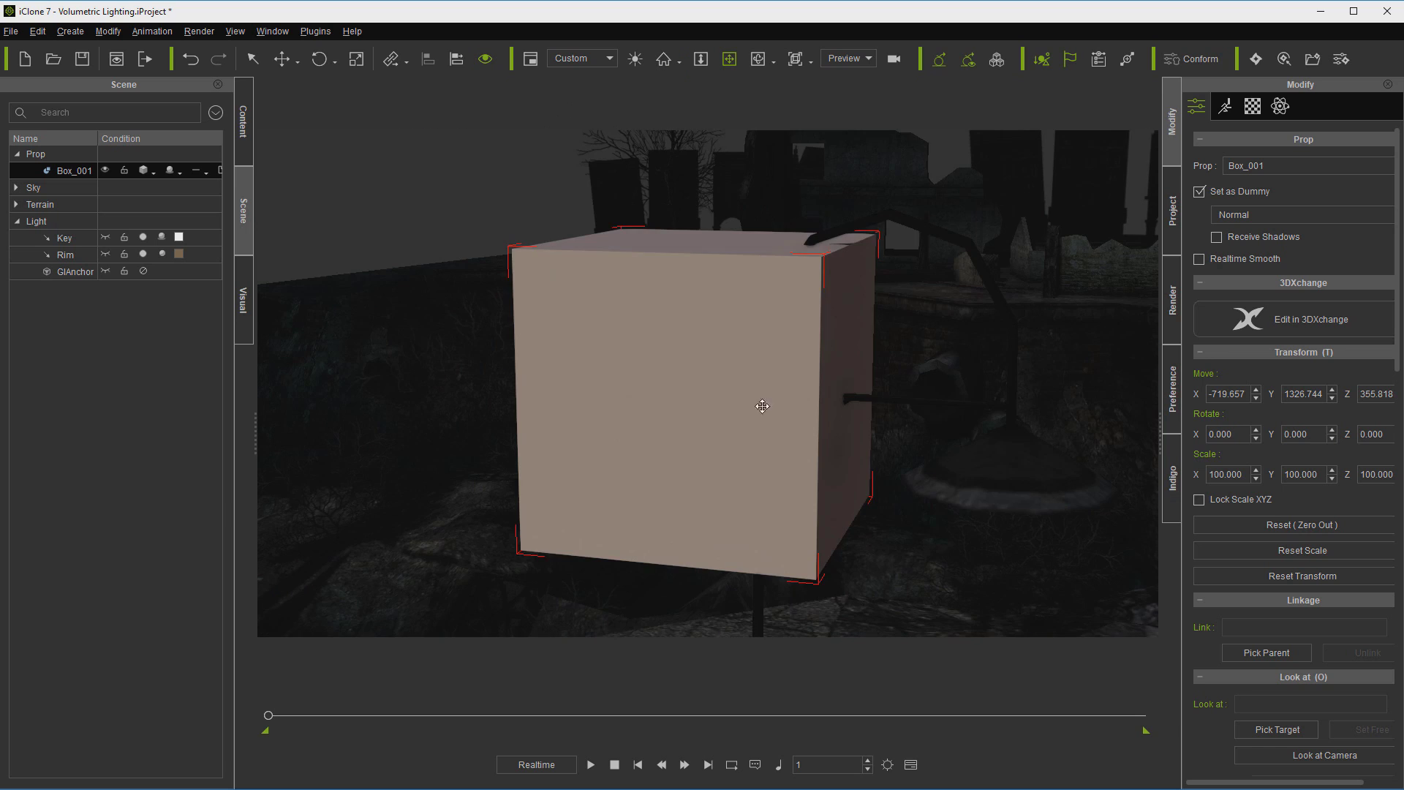
pyautogui.moveTo(759, 408); pyautogui.dragTo(520, 392, button='right')
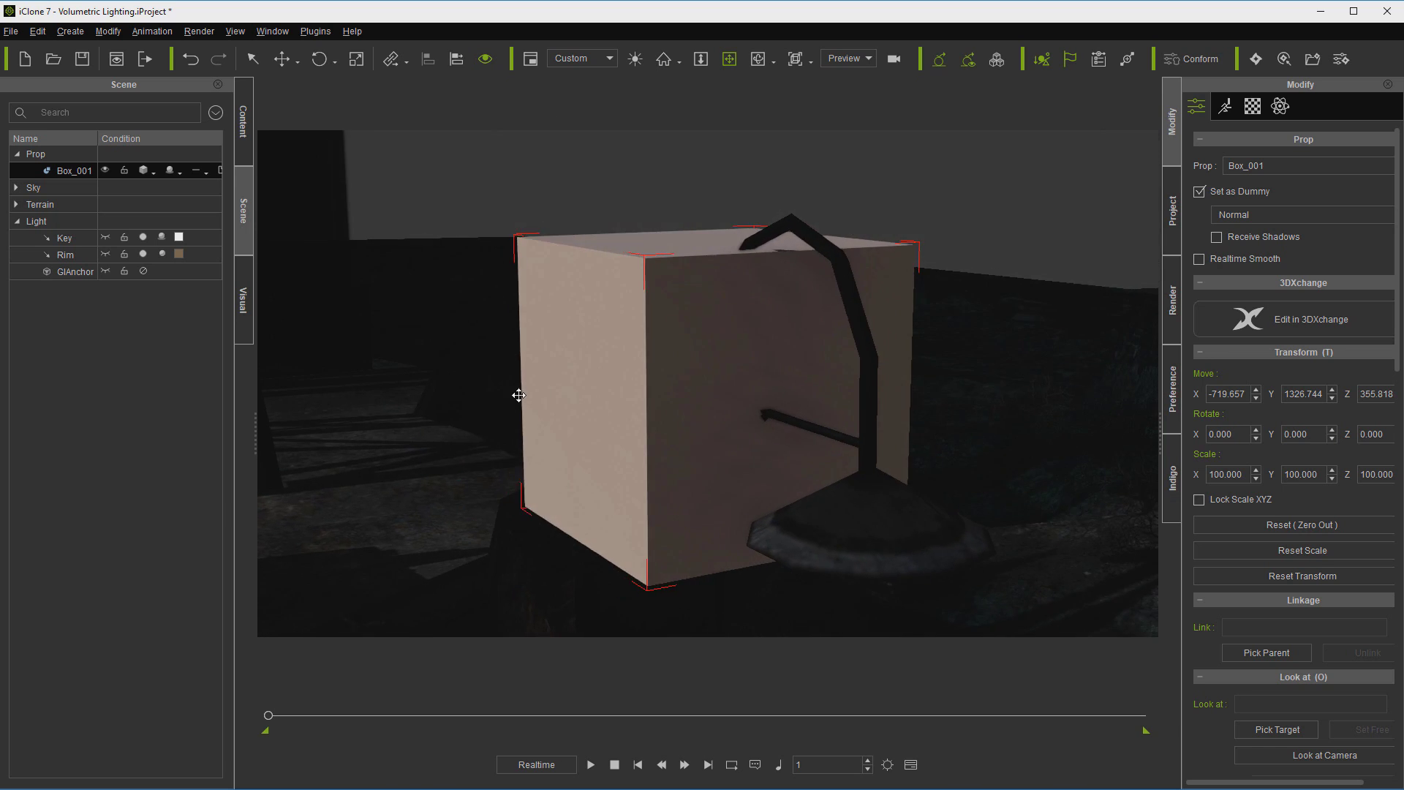
pyautogui.scroll(-3, 520, 395)
pyautogui.moveTo(639, 439); pyautogui.dragTo(627, 369, button='right')
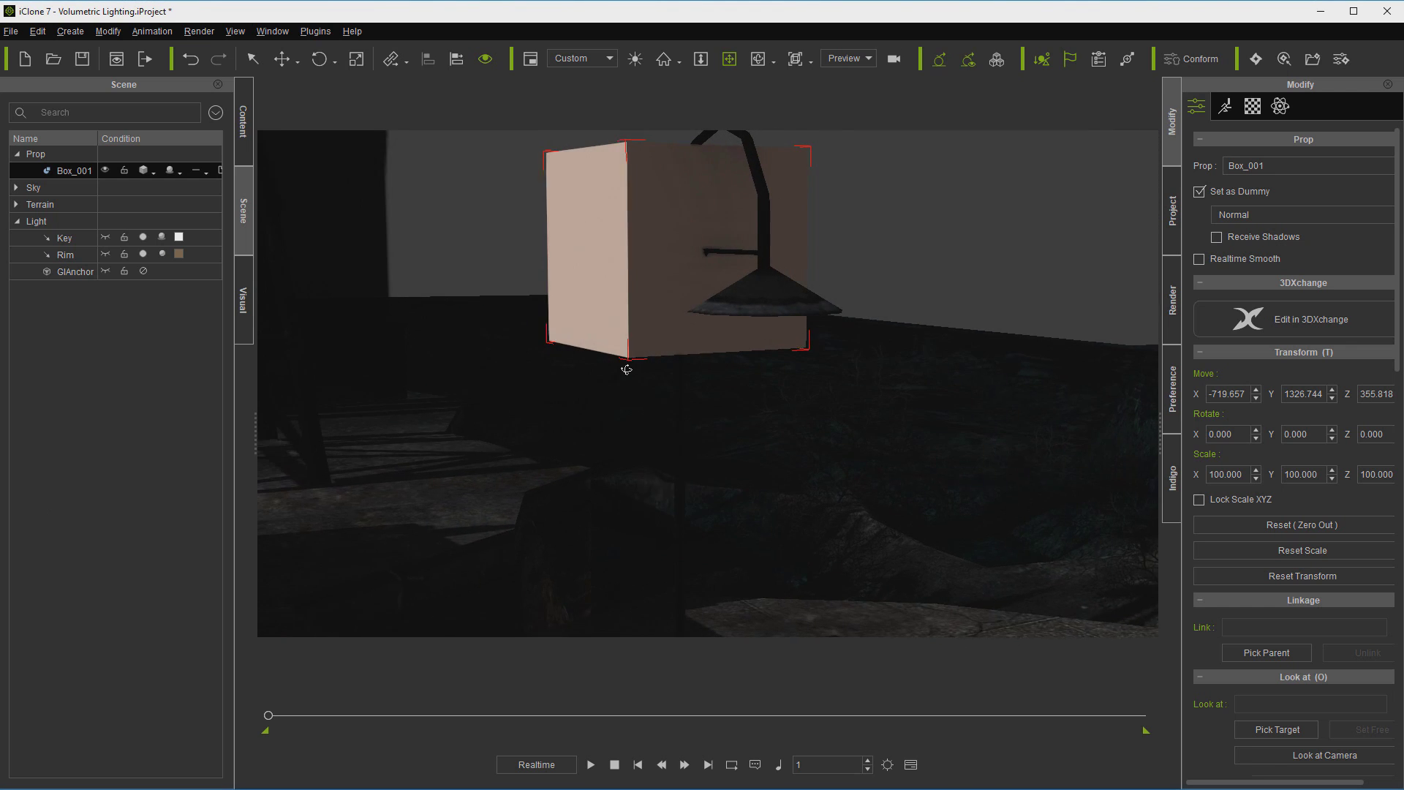
pyautogui.click(70, 31)
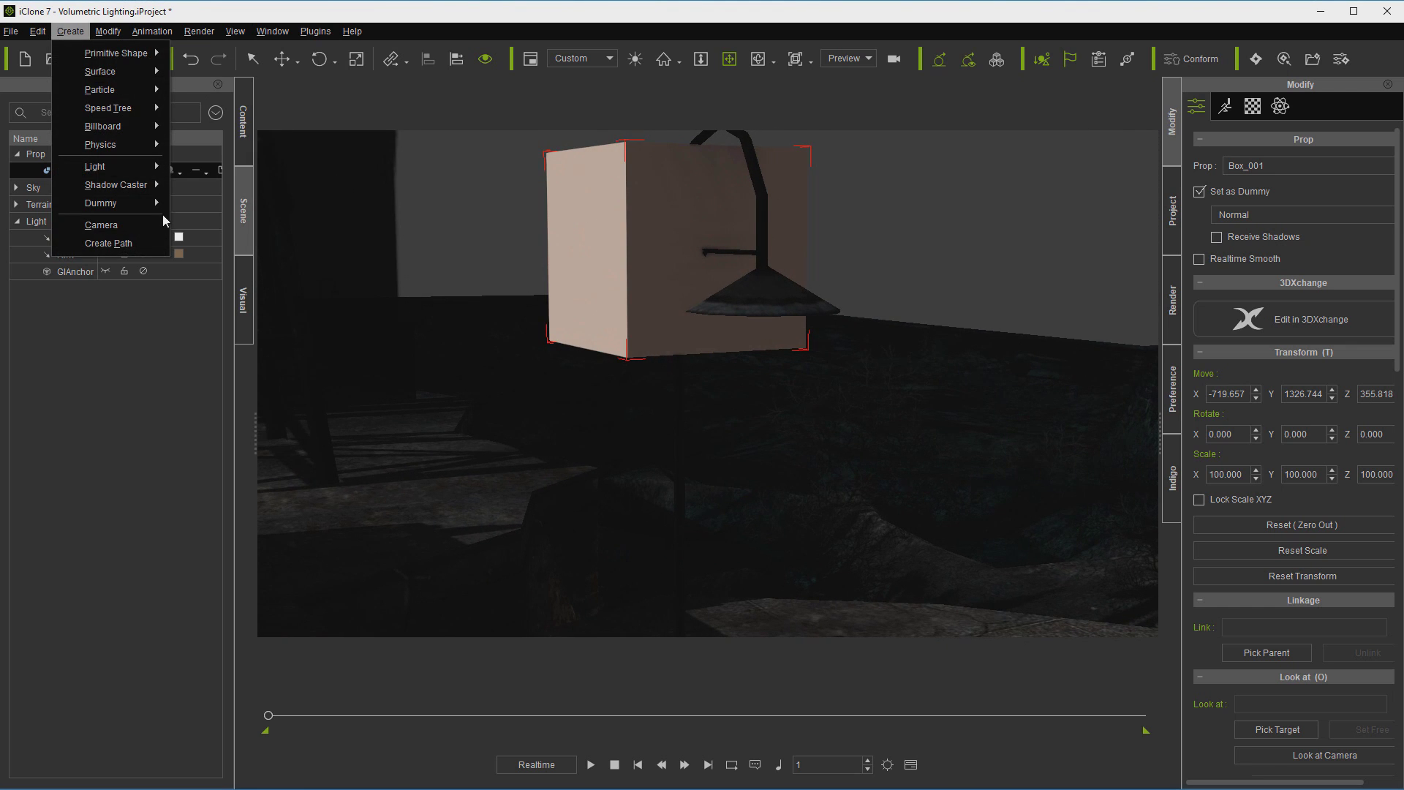
pyautogui.moveTo(112, 166)
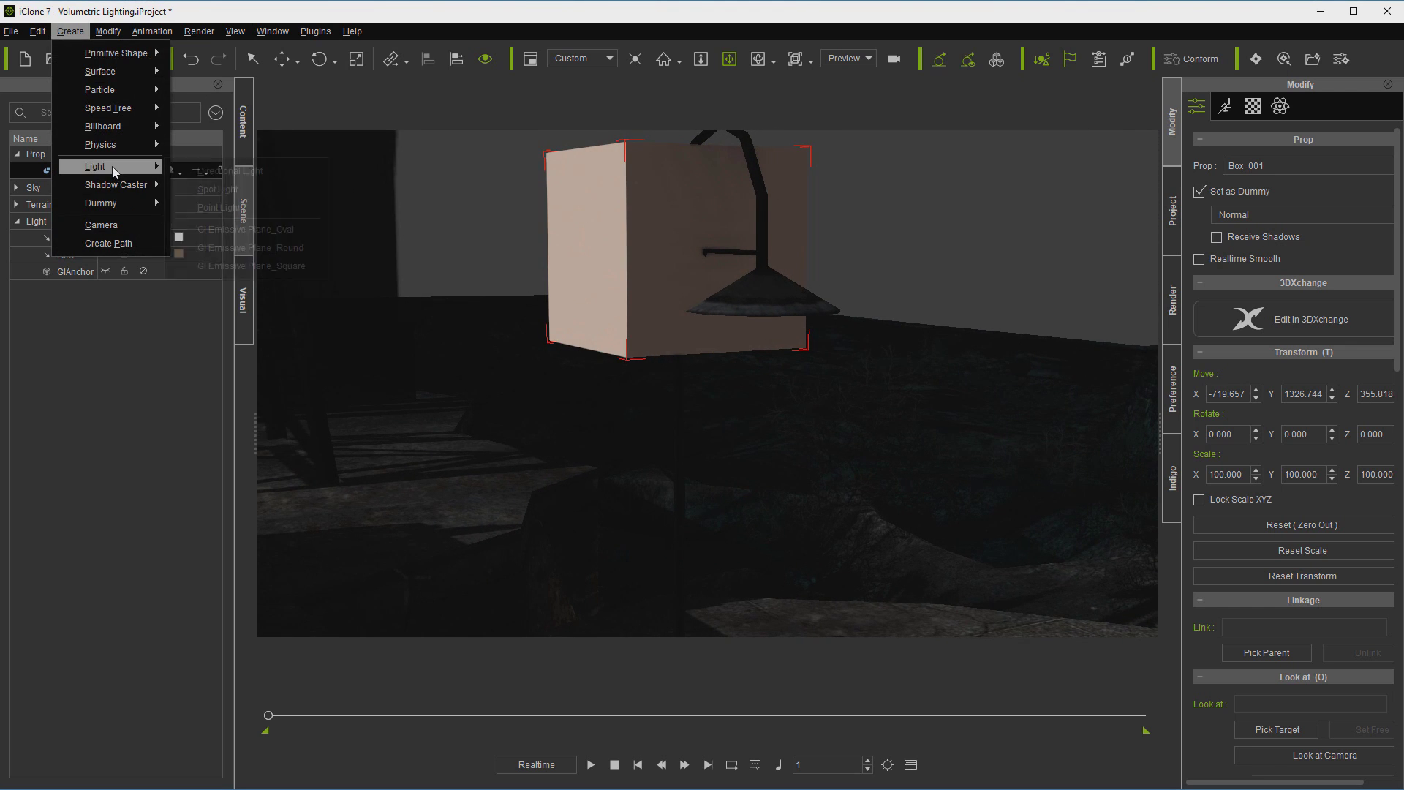
pyautogui.click(235, 188)
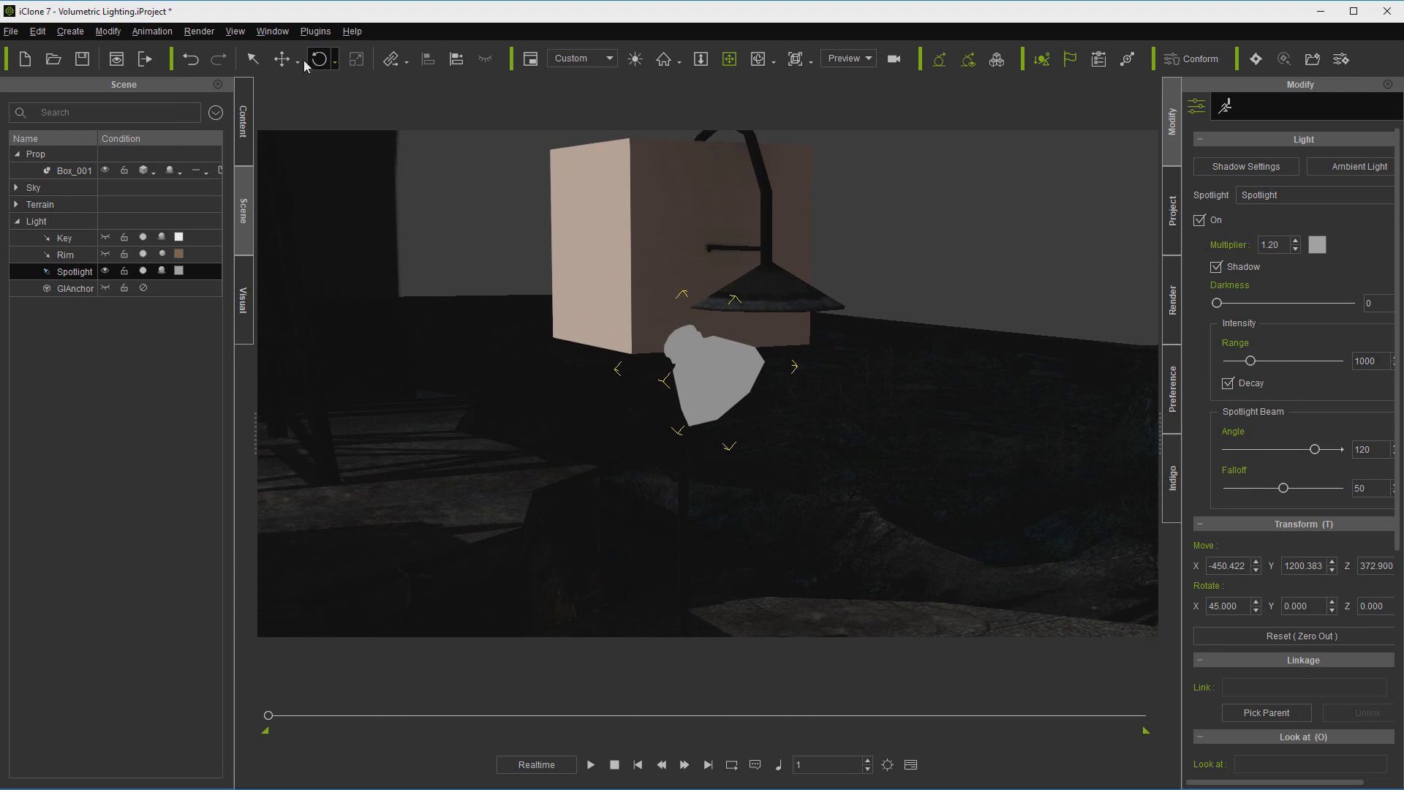
pyautogui.click(282, 58)
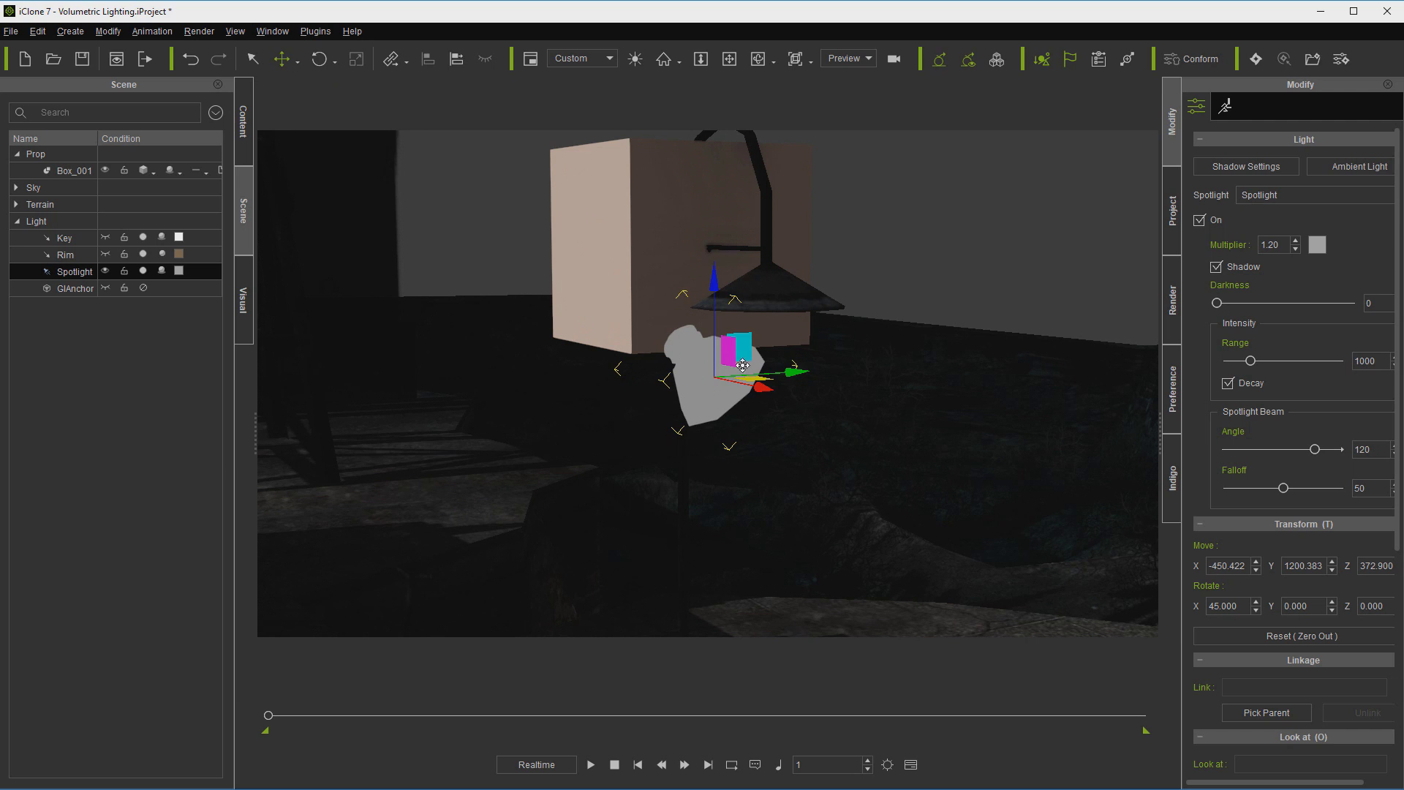
pyautogui.moveTo(743, 365); pyautogui.dragTo(777, 228)
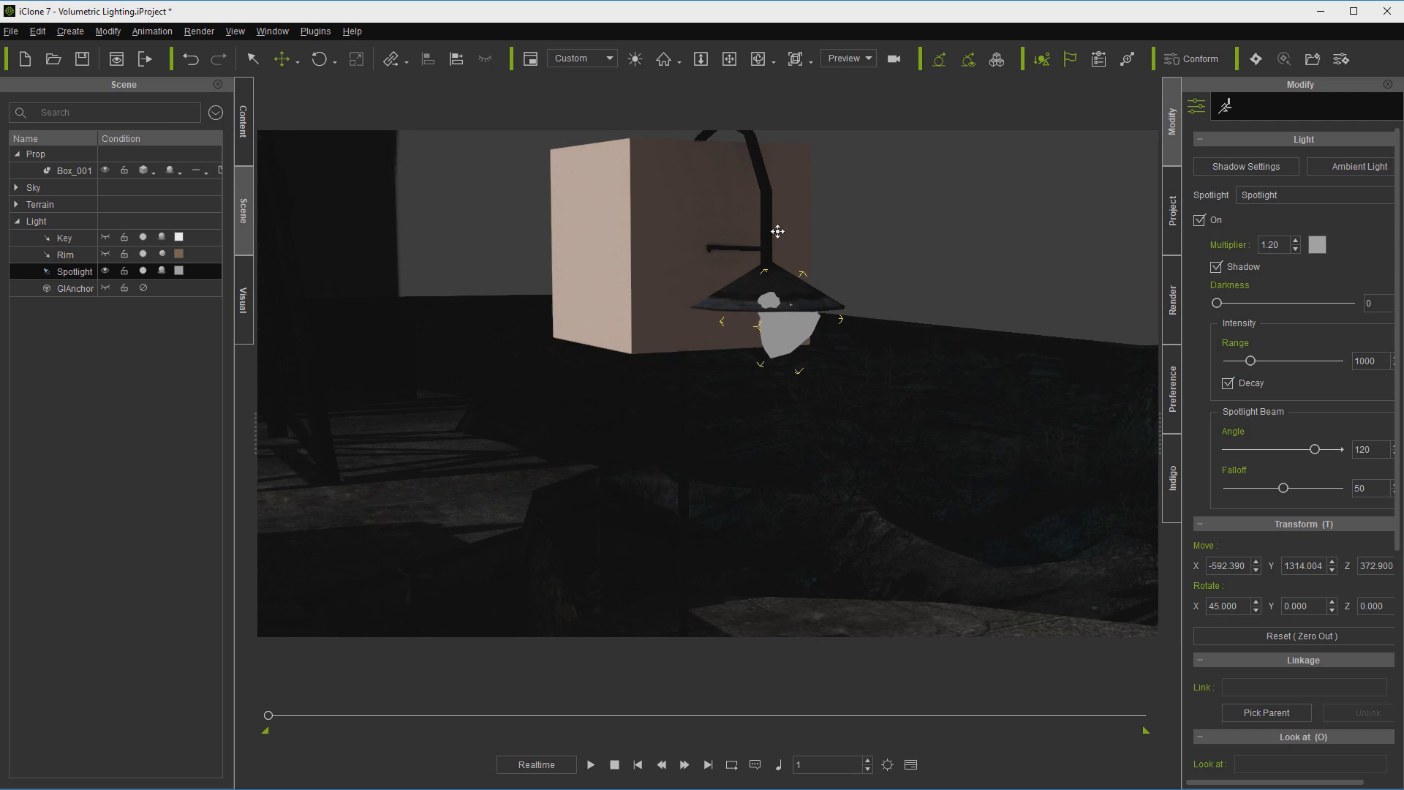
# Step: Rotate the spotlight to point straight down from the lamp shade, with its X rotation set to exactly 0
pyautogui.click(319, 58)
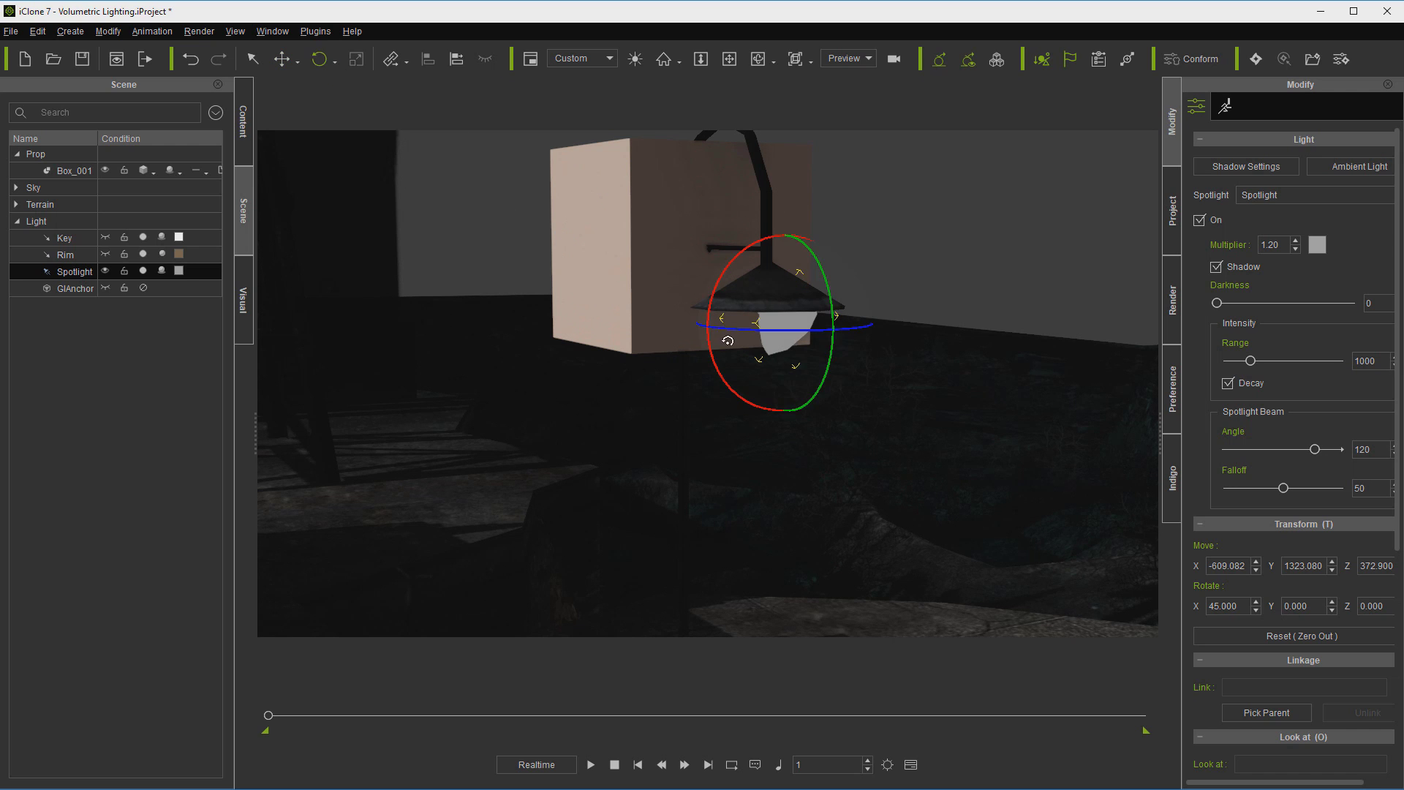
pyautogui.moveTo(722, 358); pyautogui.dragTo(706, 329)
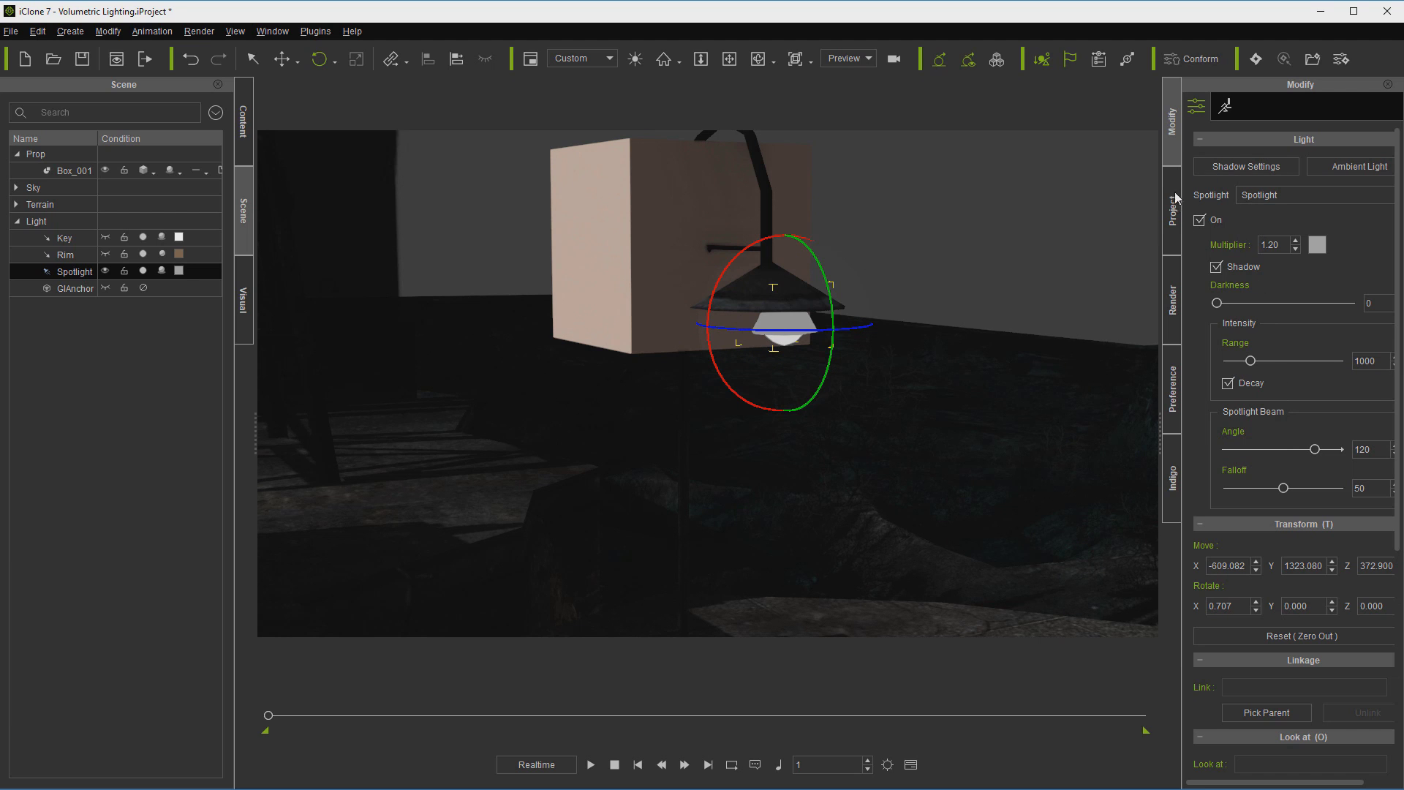
pyautogui.scroll(-1, 1398, 315)
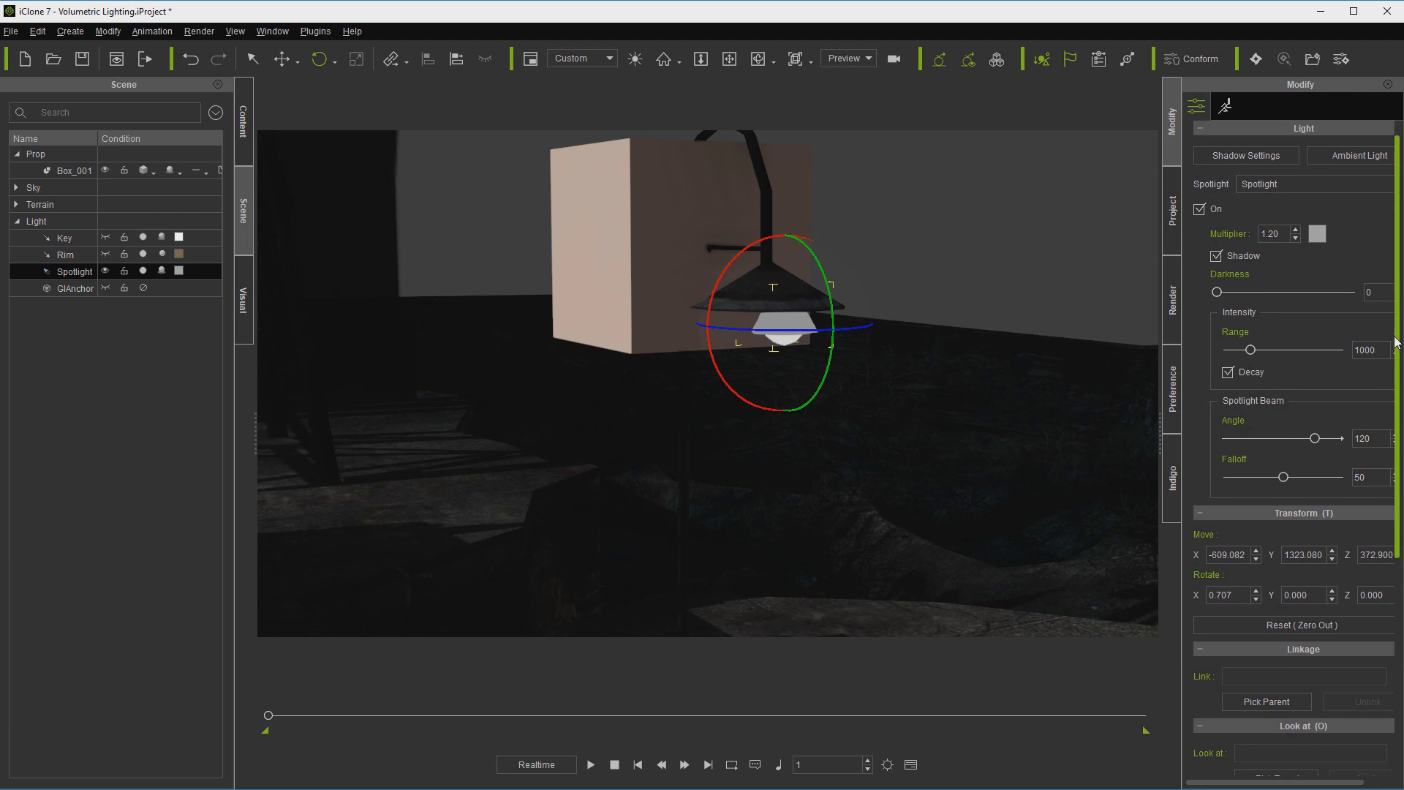
pyautogui.doubleClick(1247, 571)
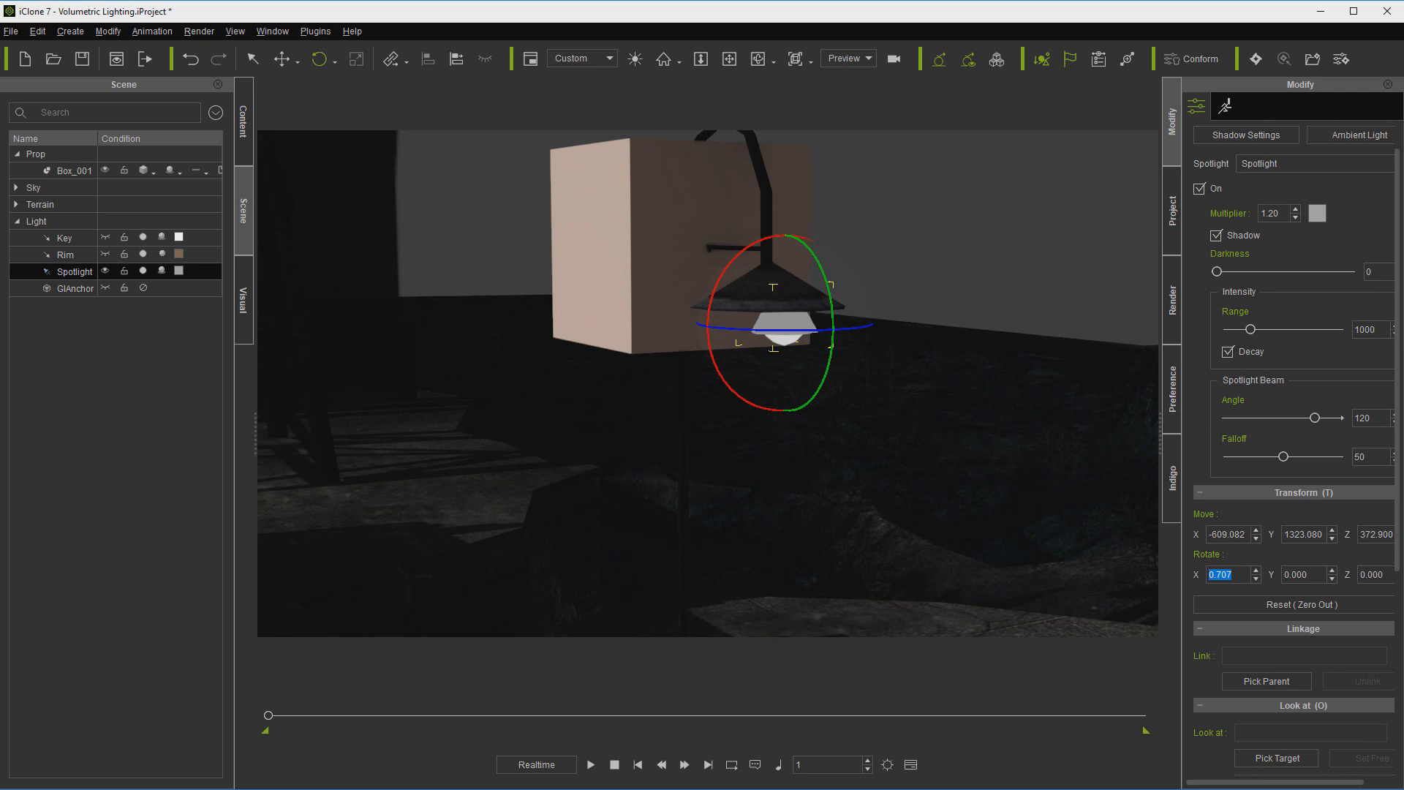
pyautogui.write('0')
pyautogui.press('Return')
pyautogui.scroll(-4, 626, 327)
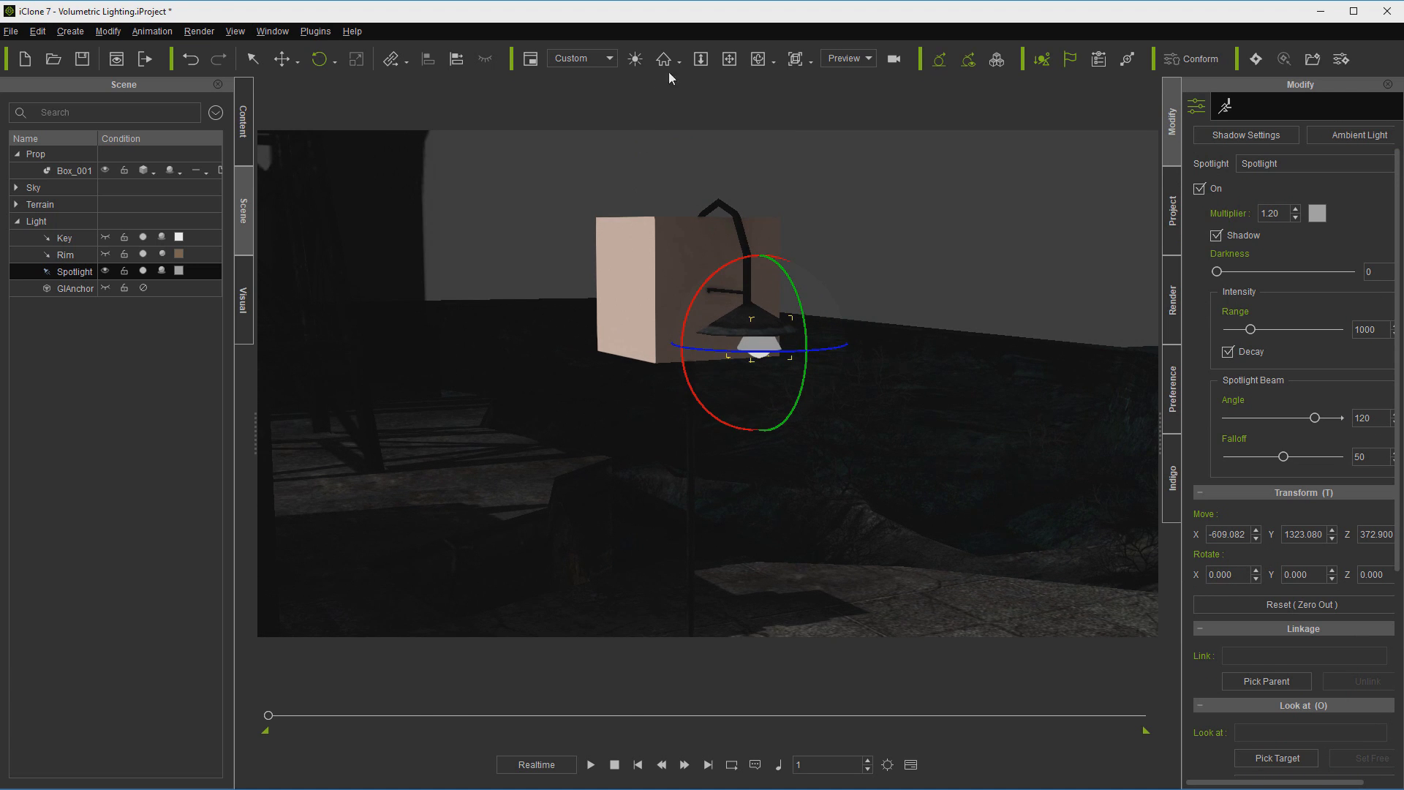
# Step: Center the spotlight directly beneath the street lamp's shade, at about X -624, Y 1323 and Z 377
pyautogui.click(700, 60)
pyautogui.moveTo(672, 596); pyautogui.dragTo(629, 52)
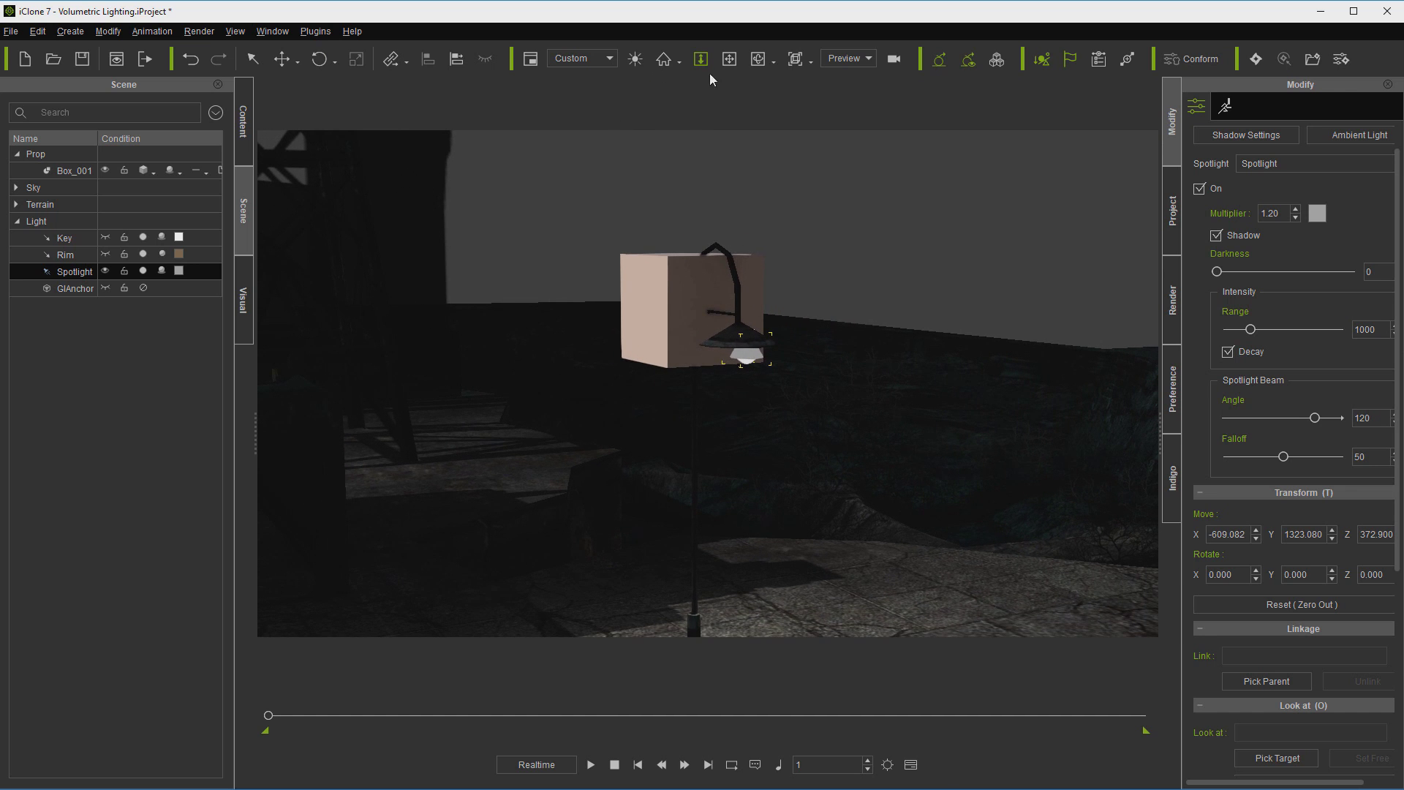
pyautogui.click(729, 60)
pyautogui.moveTo(742, 373); pyautogui.dragTo(733, 256)
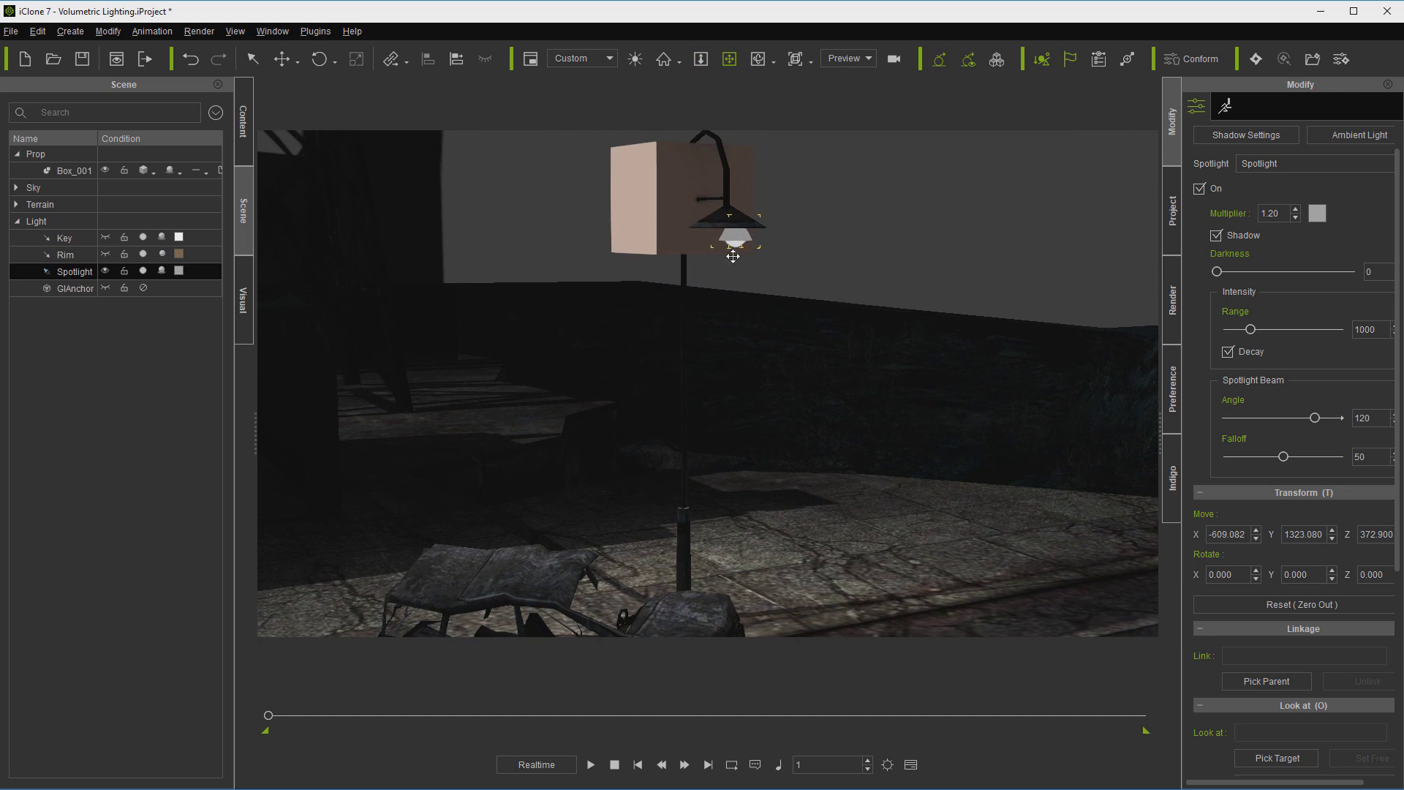
pyautogui.click(282, 59)
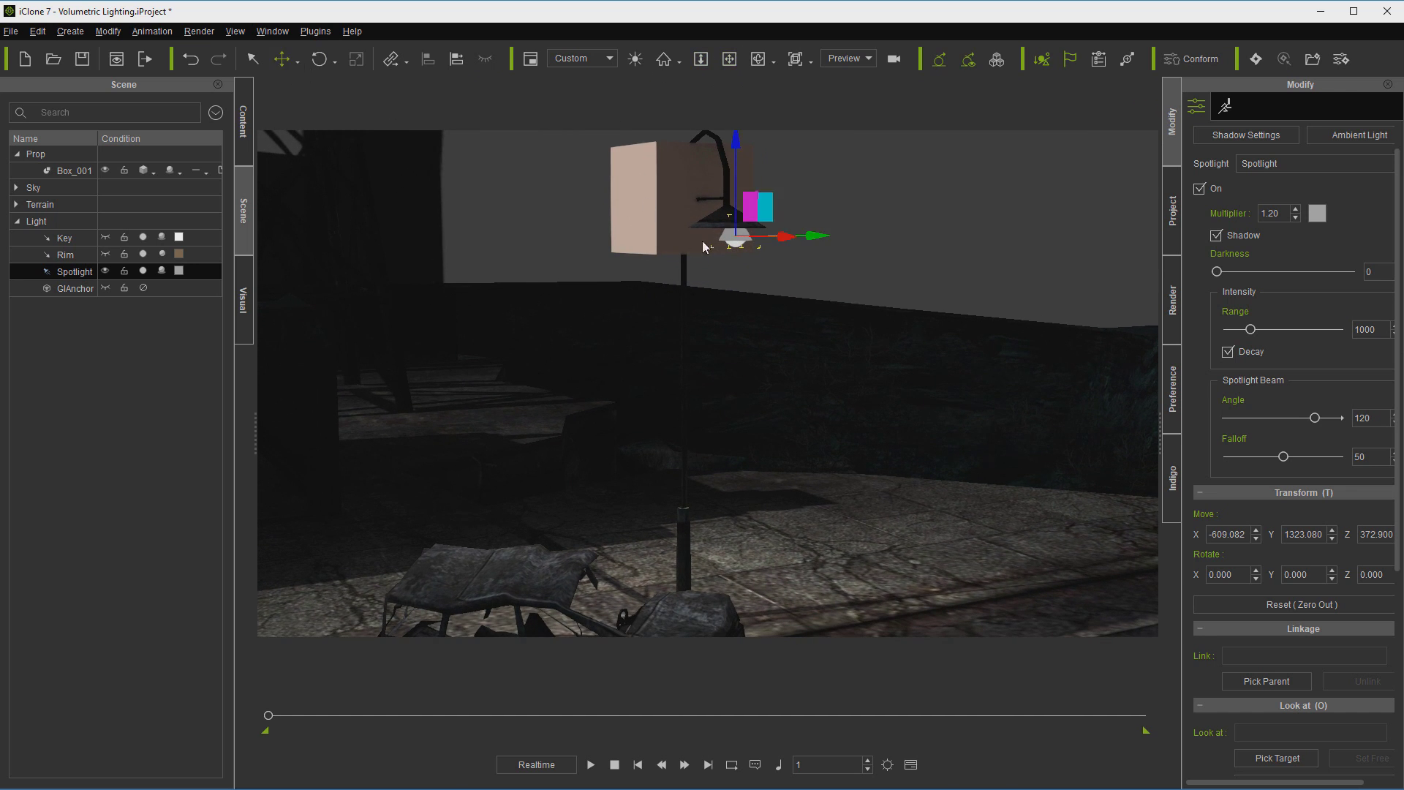
pyautogui.moveTo(749, 249); pyautogui.dragTo(736, 239)
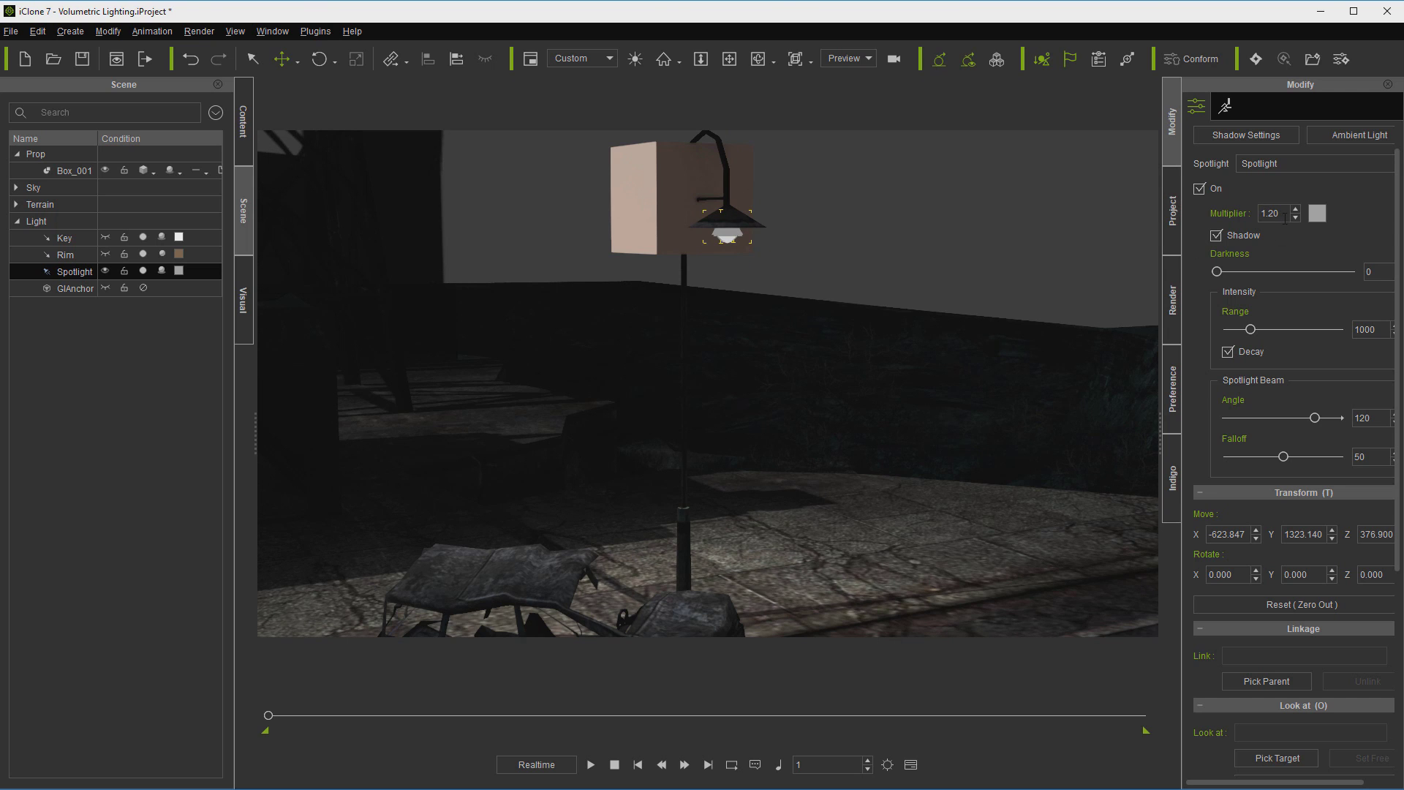
# Step: Set the spotlight's color to pure white (255, 255, 255), its range to 5000 and its beam angle to 98
pyautogui.click(1316, 213)
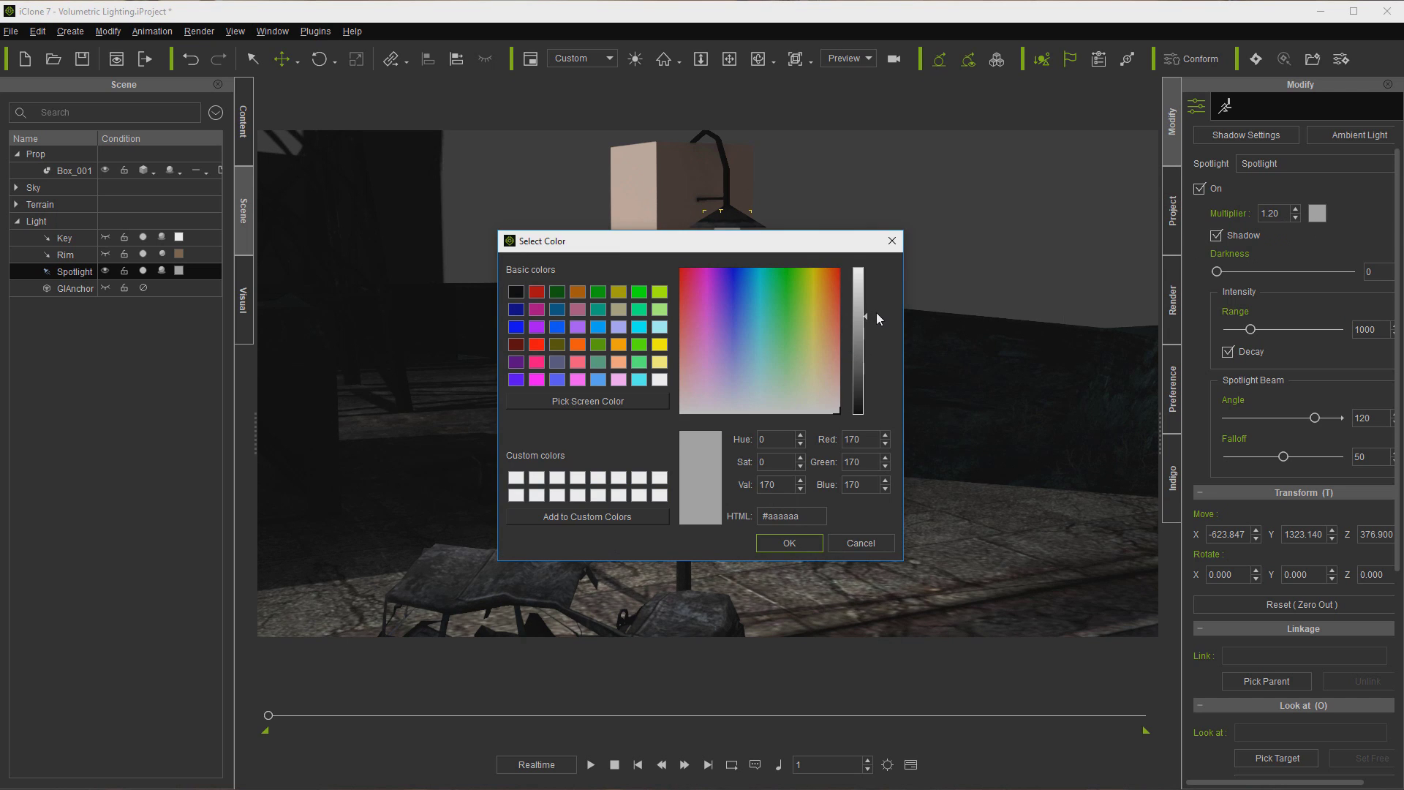
pyautogui.moveTo(868, 316); pyautogui.dragTo(866, 269)
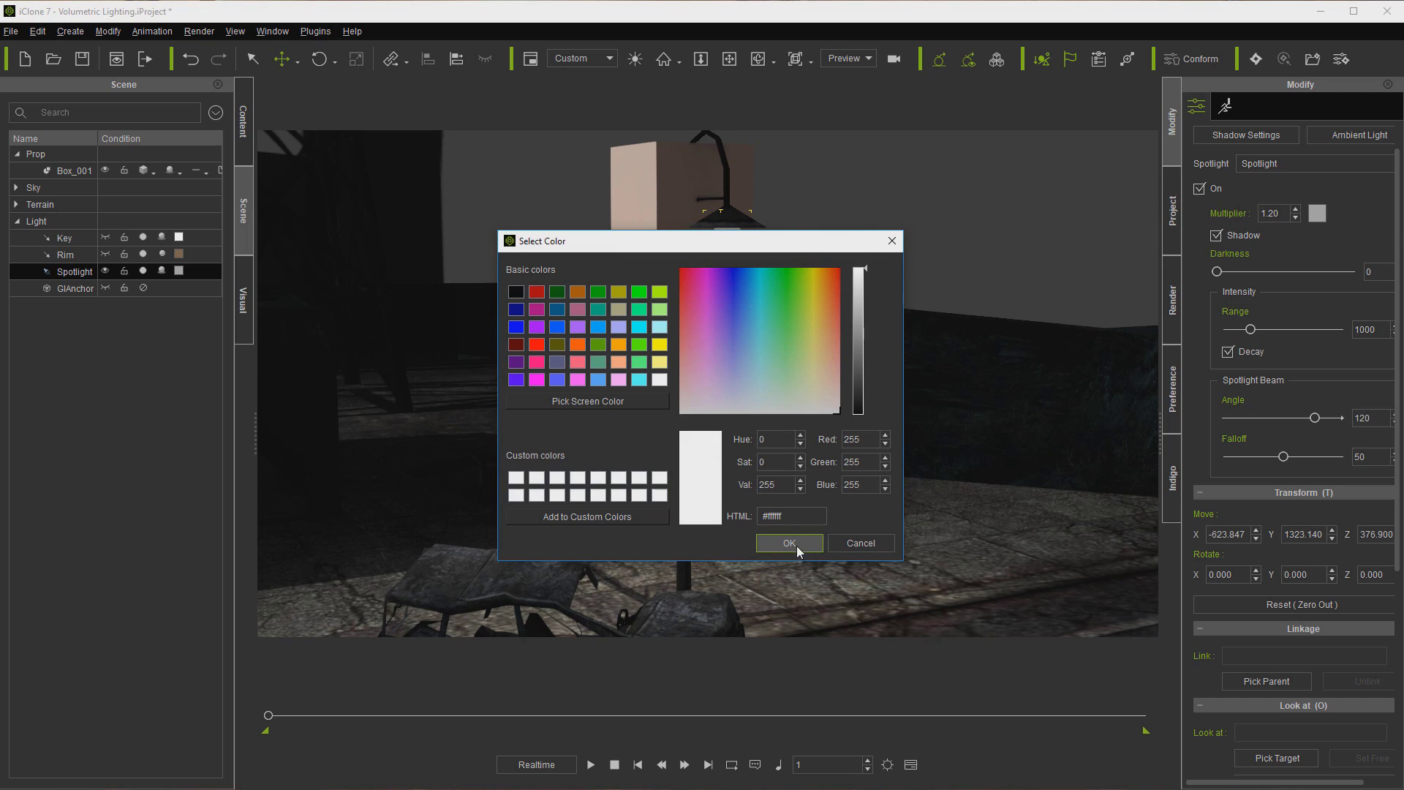
pyautogui.click(794, 544)
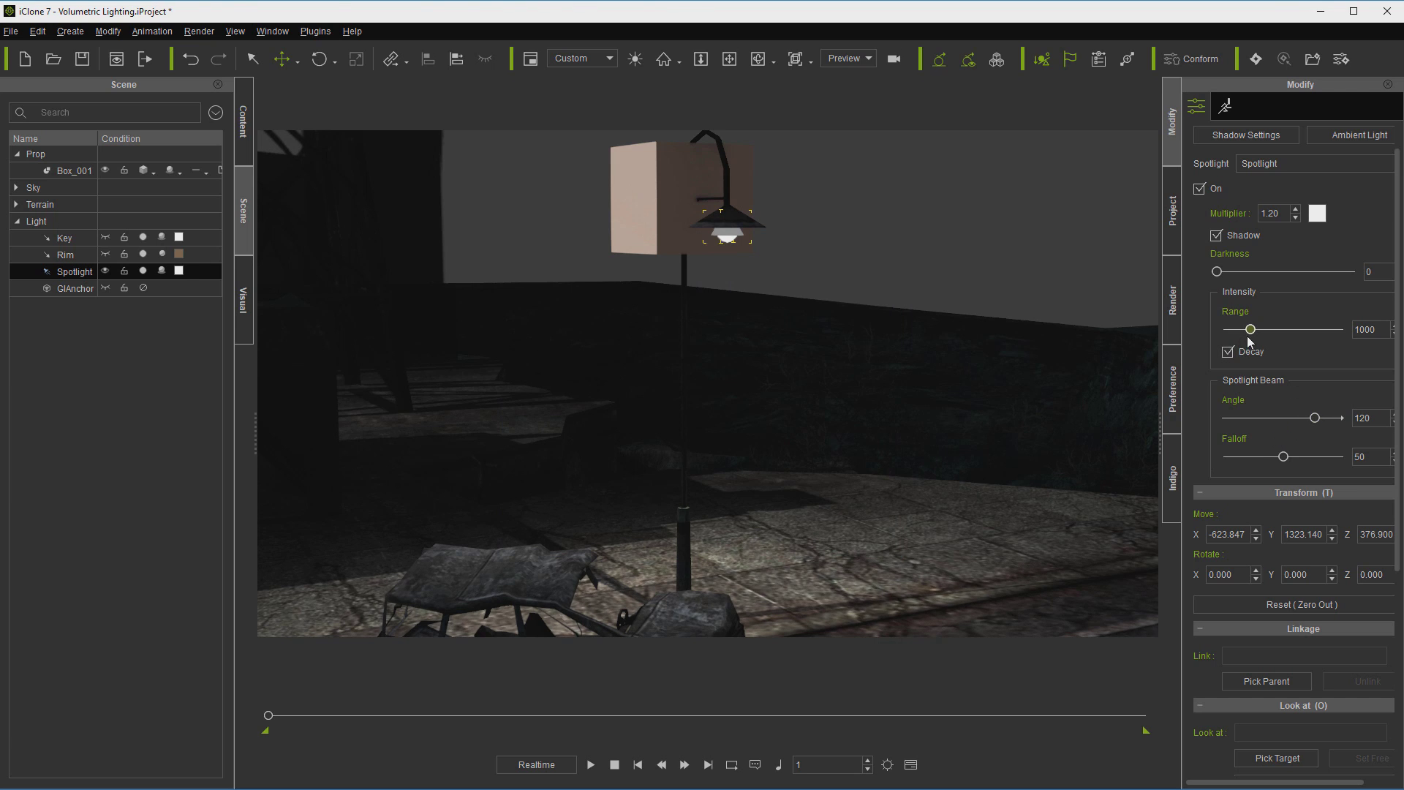
pyautogui.moveTo(1250, 329); pyautogui.dragTo(1360, 330)
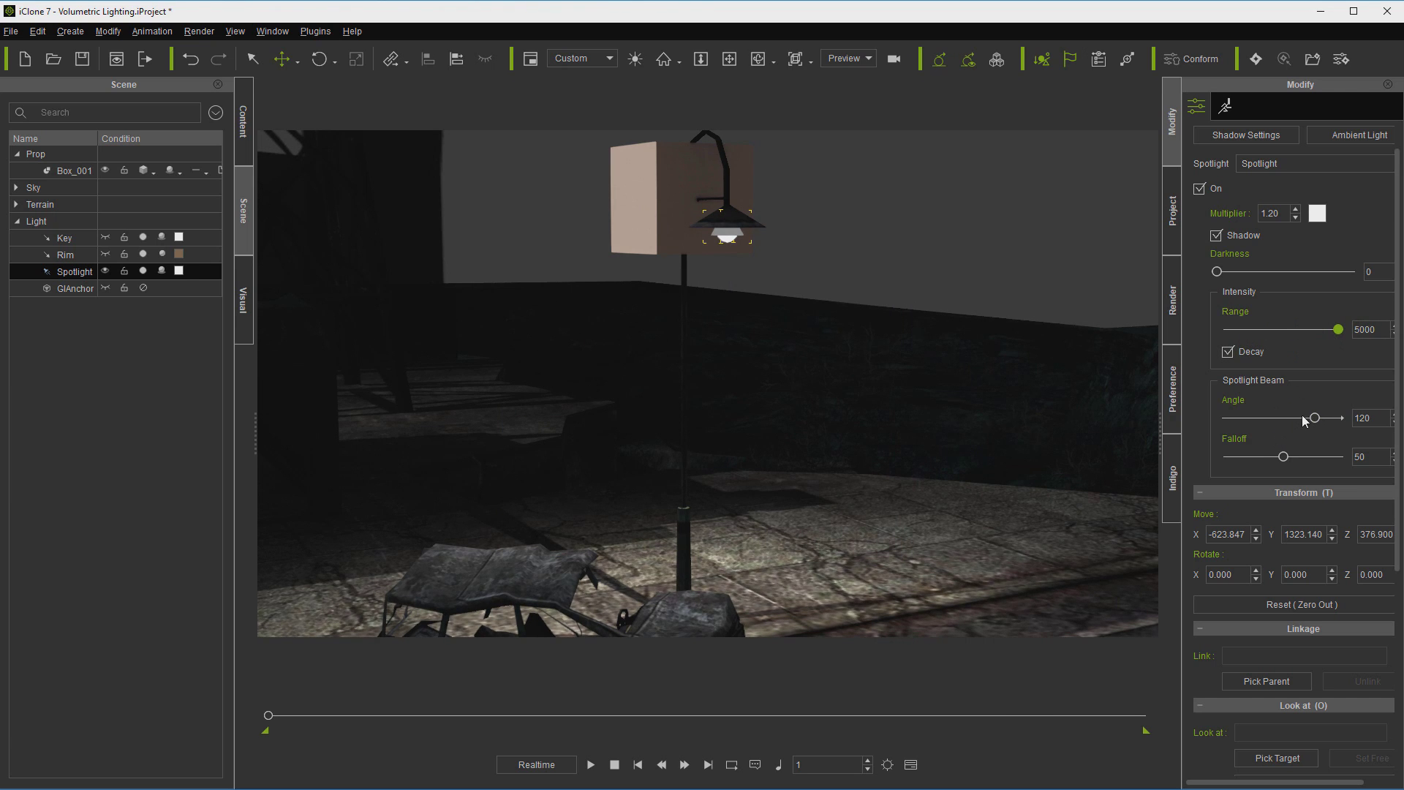
pyautogui.moveTo(1315, 417)
pyautogui.mouseDown()
pyautogui.moveTo(1277, 418)
pyautogui.moveTo(1272, 458)
pyautogui.moveTo(1299, 418)
pyautogui.mouseUp()
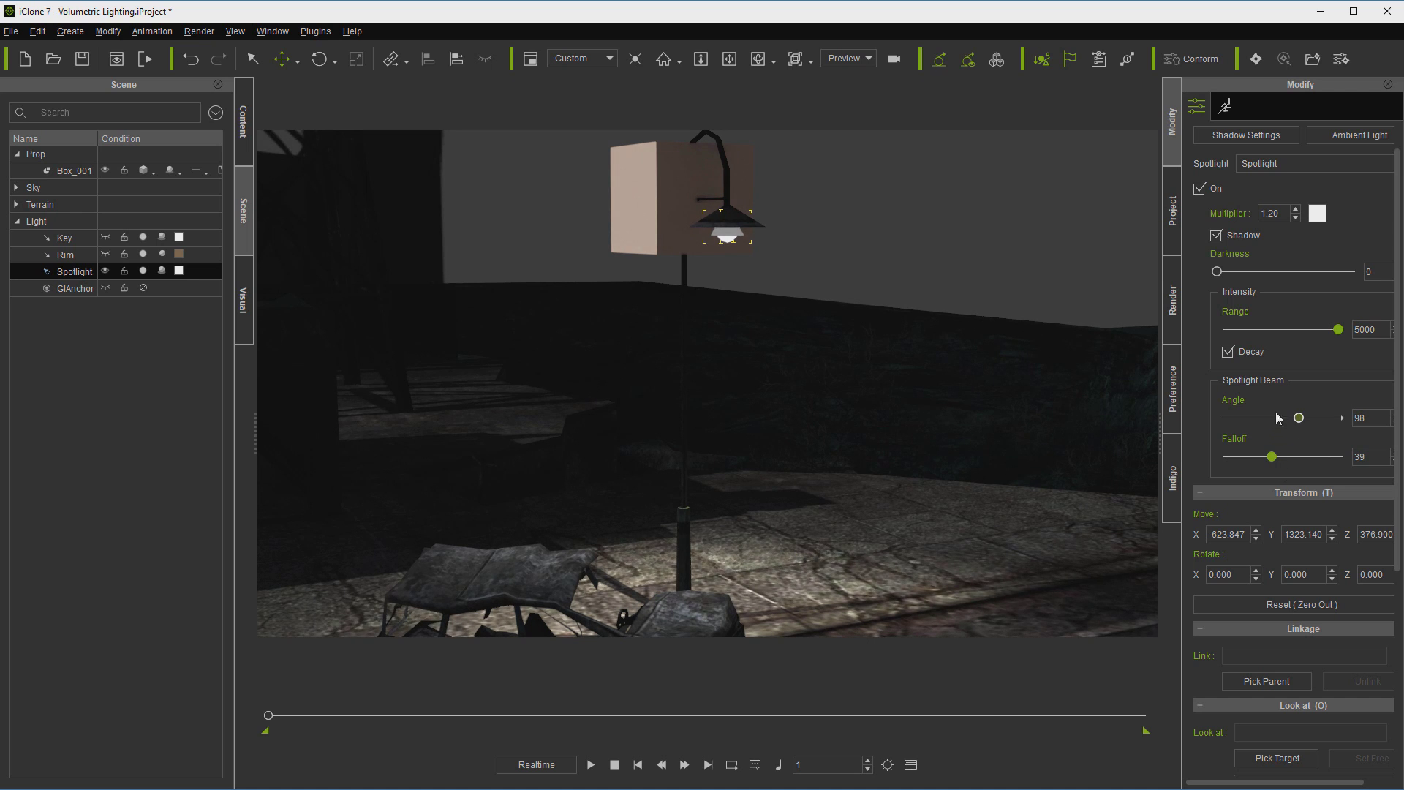
# Step: Add the Cone_001 prop from the 3D Blocks library on the ground at the base of the lamp post
pyautogui.click(730, 60)
pyautogui.moveTo(908, 395); pyautogui.dragTo(793, 383)
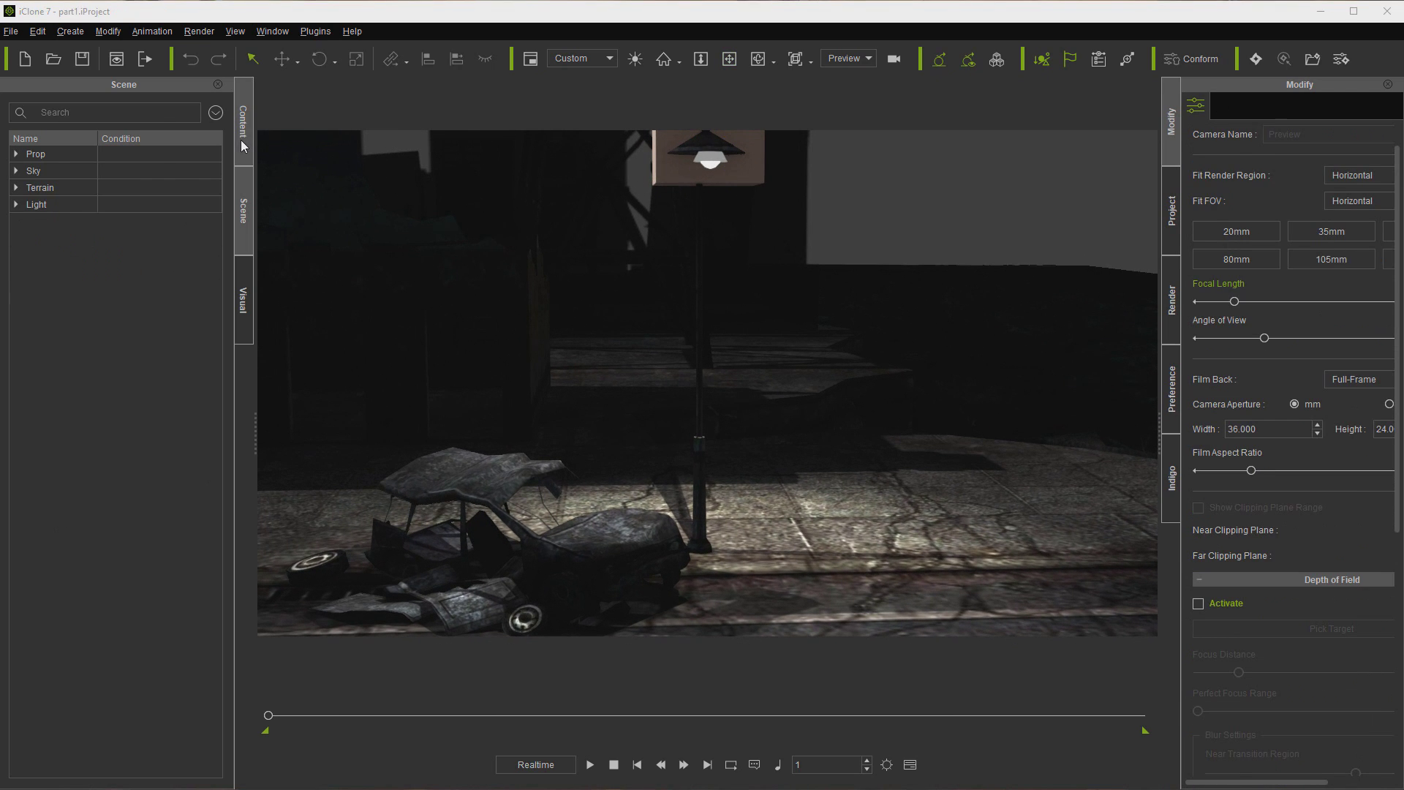
pyautogui.click(241, 145)
pyautogui.scroll(-1, 168, 562)
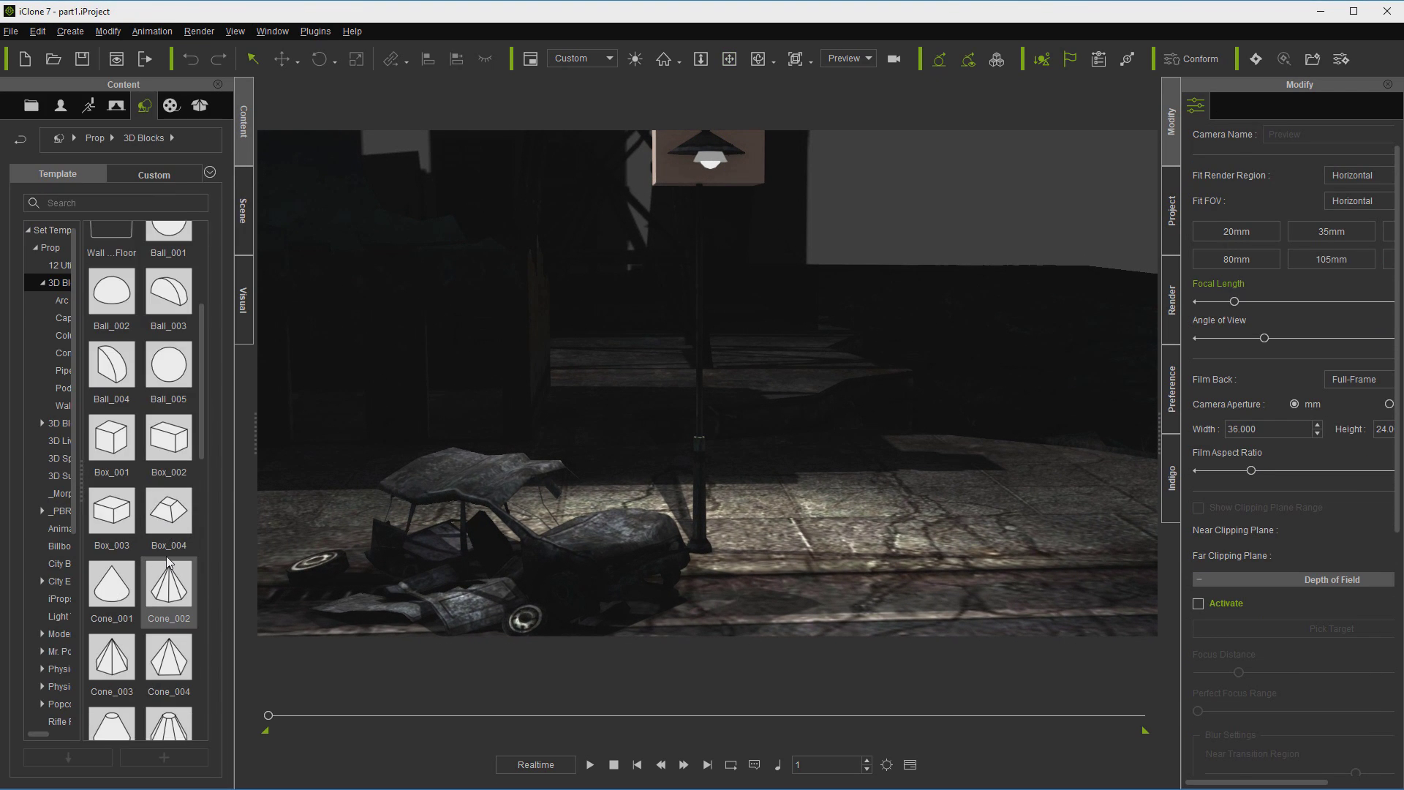
pyautogui.scroll(-3, 166, 586)
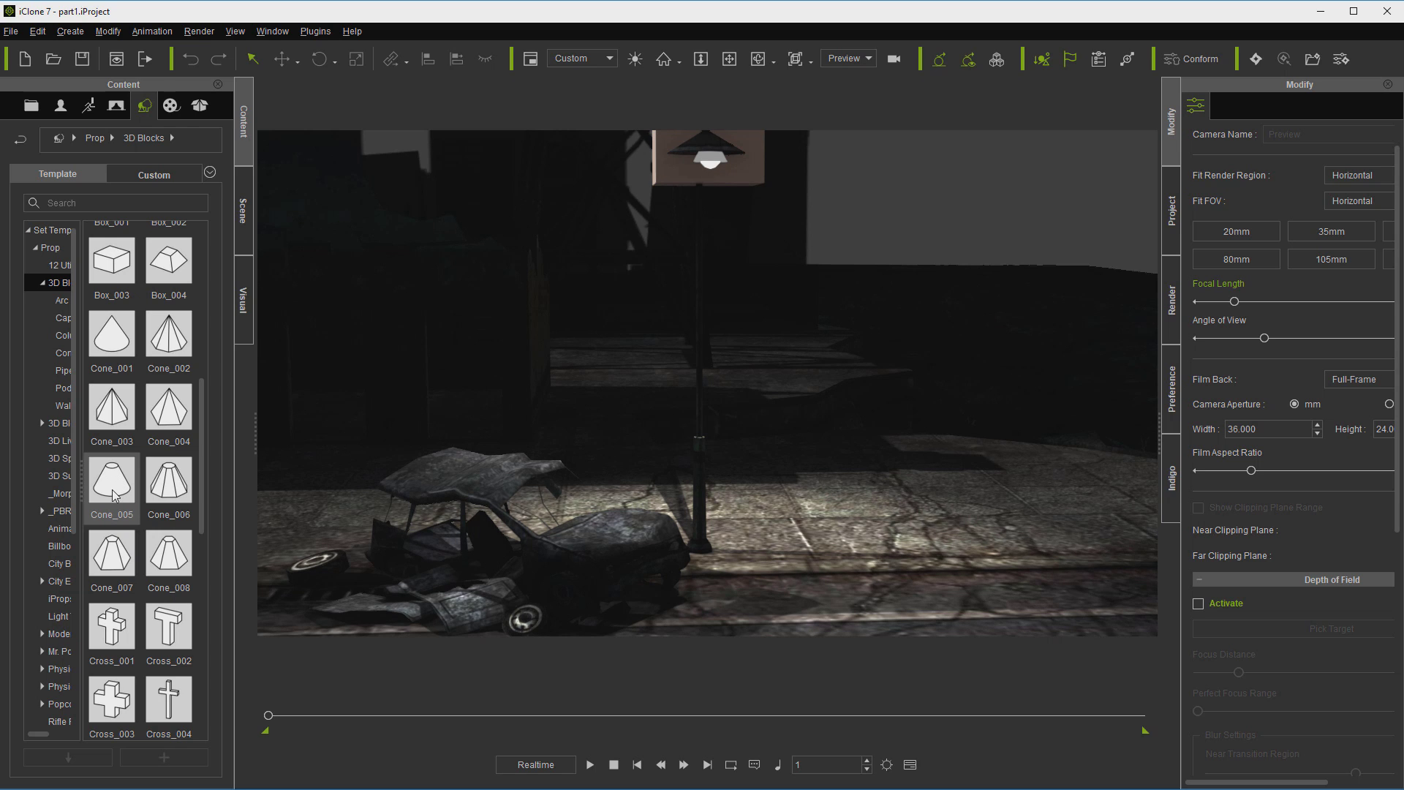
pyautogui.click(110, 345)
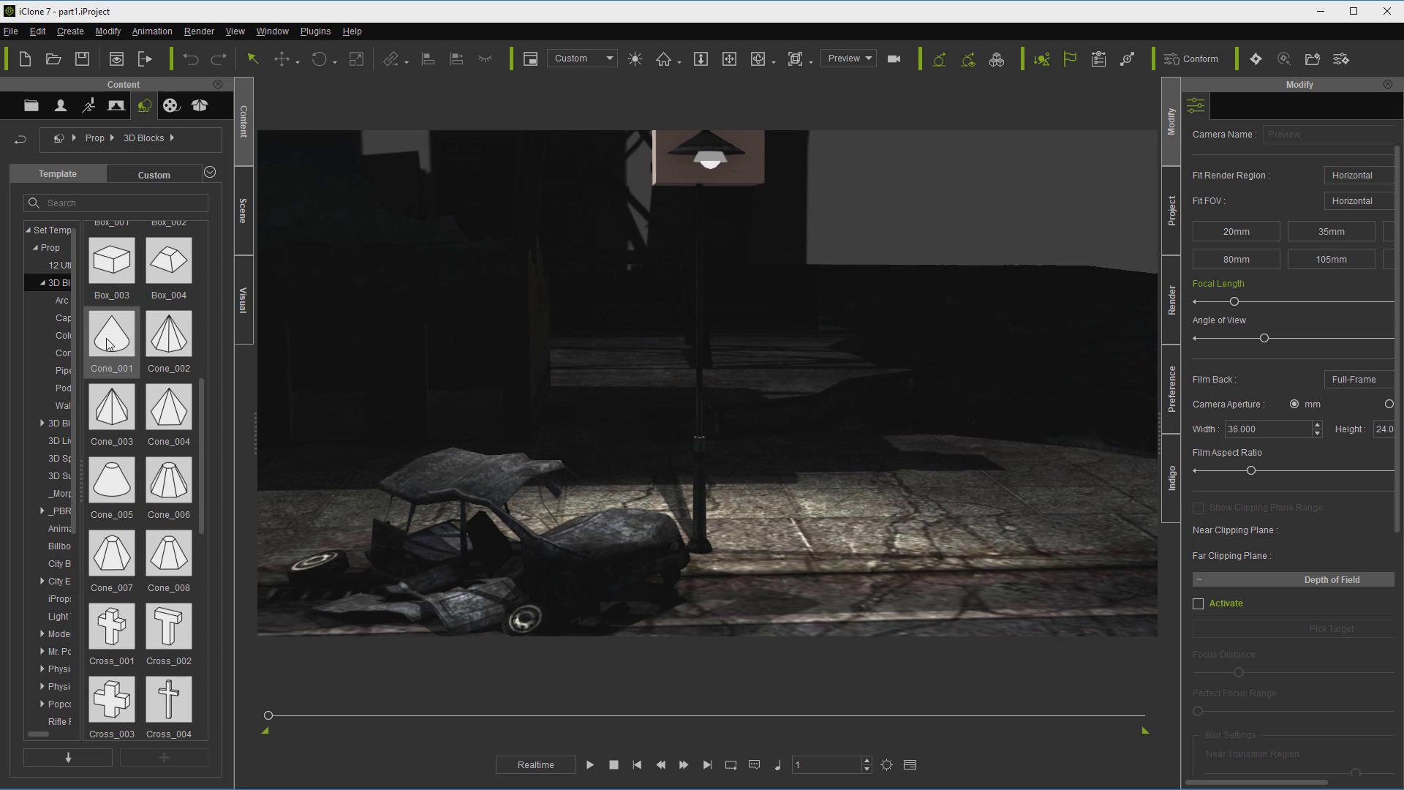
pyautogui.moveTo(108, 347); pyautogui.dragTo(705, 568)
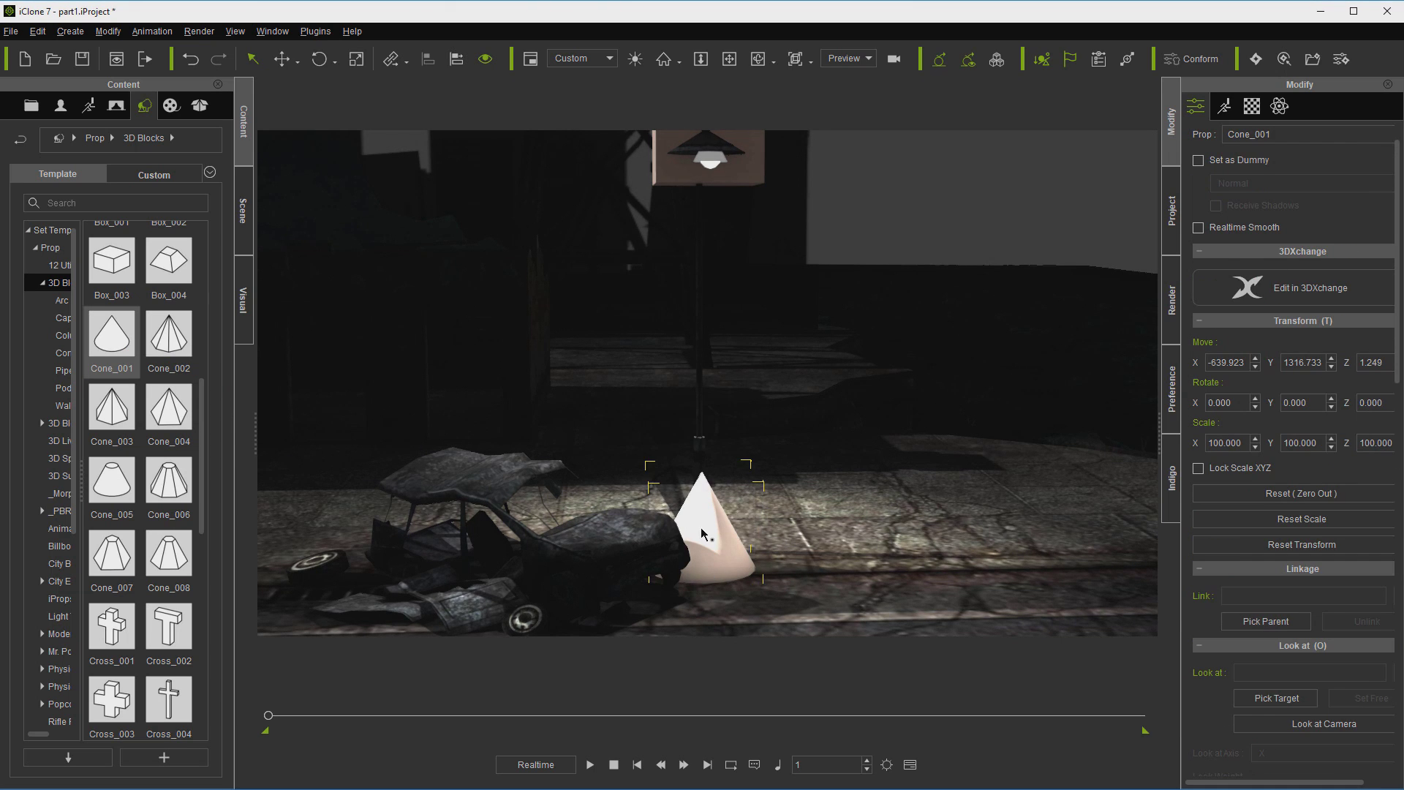
# Step: Scale the cone uniformly to about 432 and center its tip under the lamp shade, at about X -621 and Y 1321
pyautogui.click(363, 60)
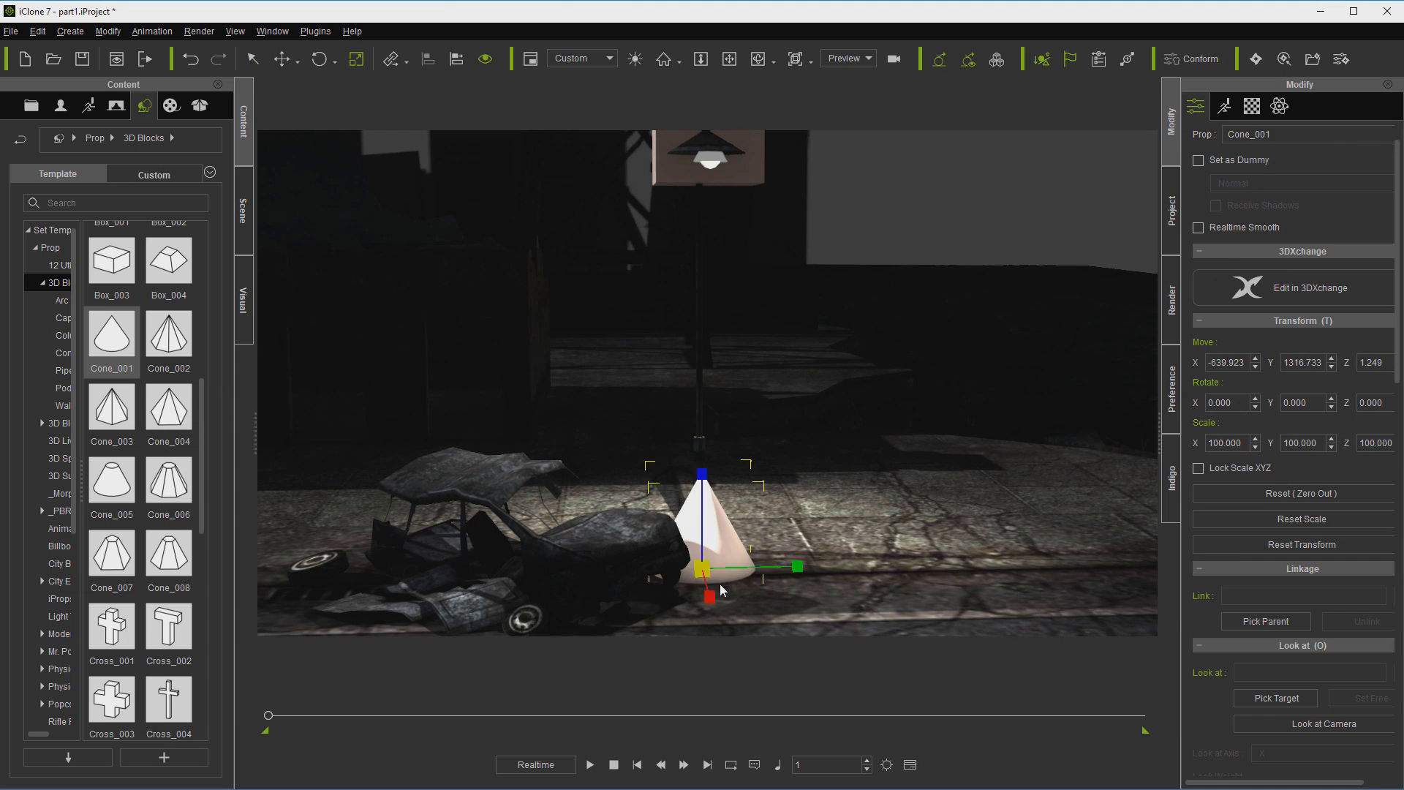
pyautogui.moveTo(702, 569); pyautogui.dragTo(831, 356)
pyautogui.press('w')
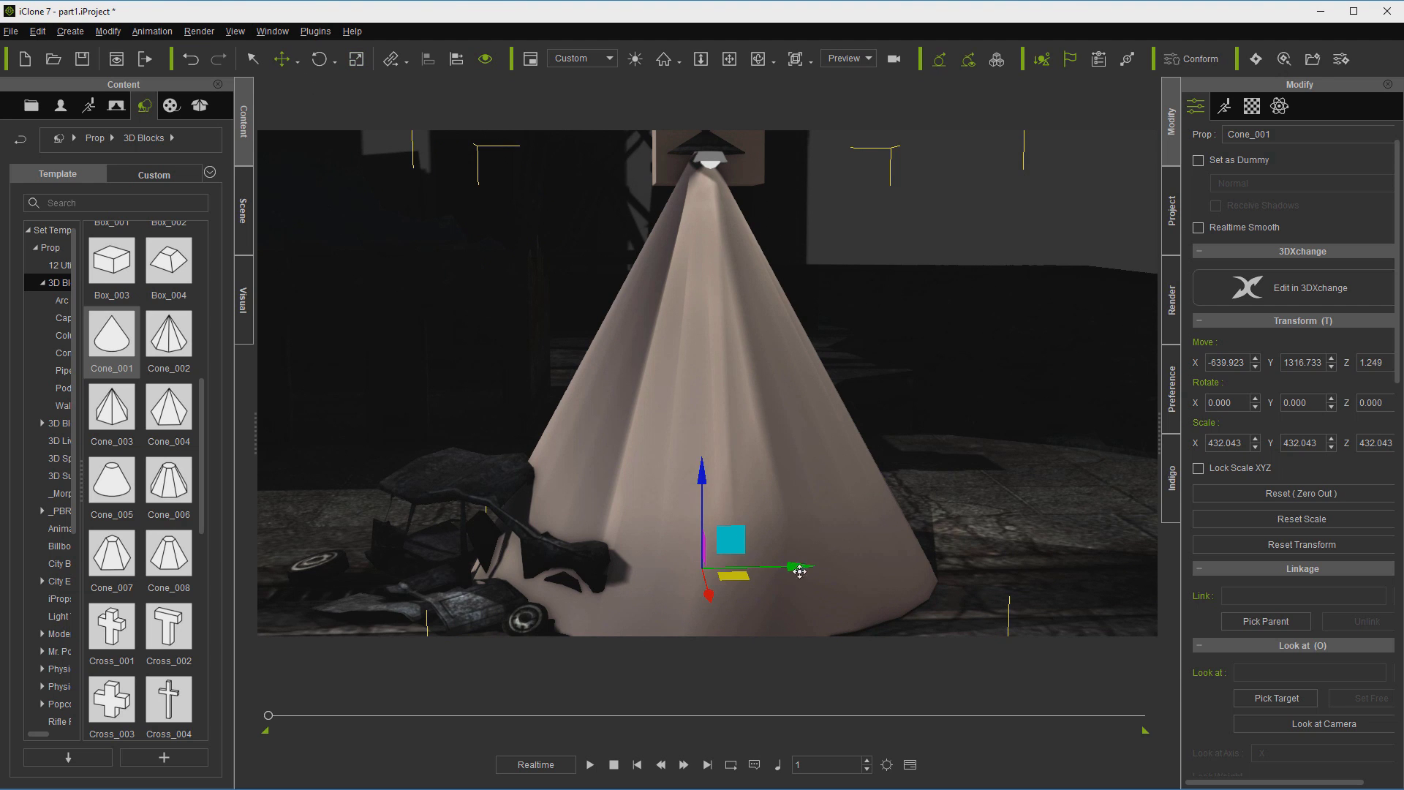
pyautogui.moveTo(803, 568); pyautogui.dragTo(804, 568)
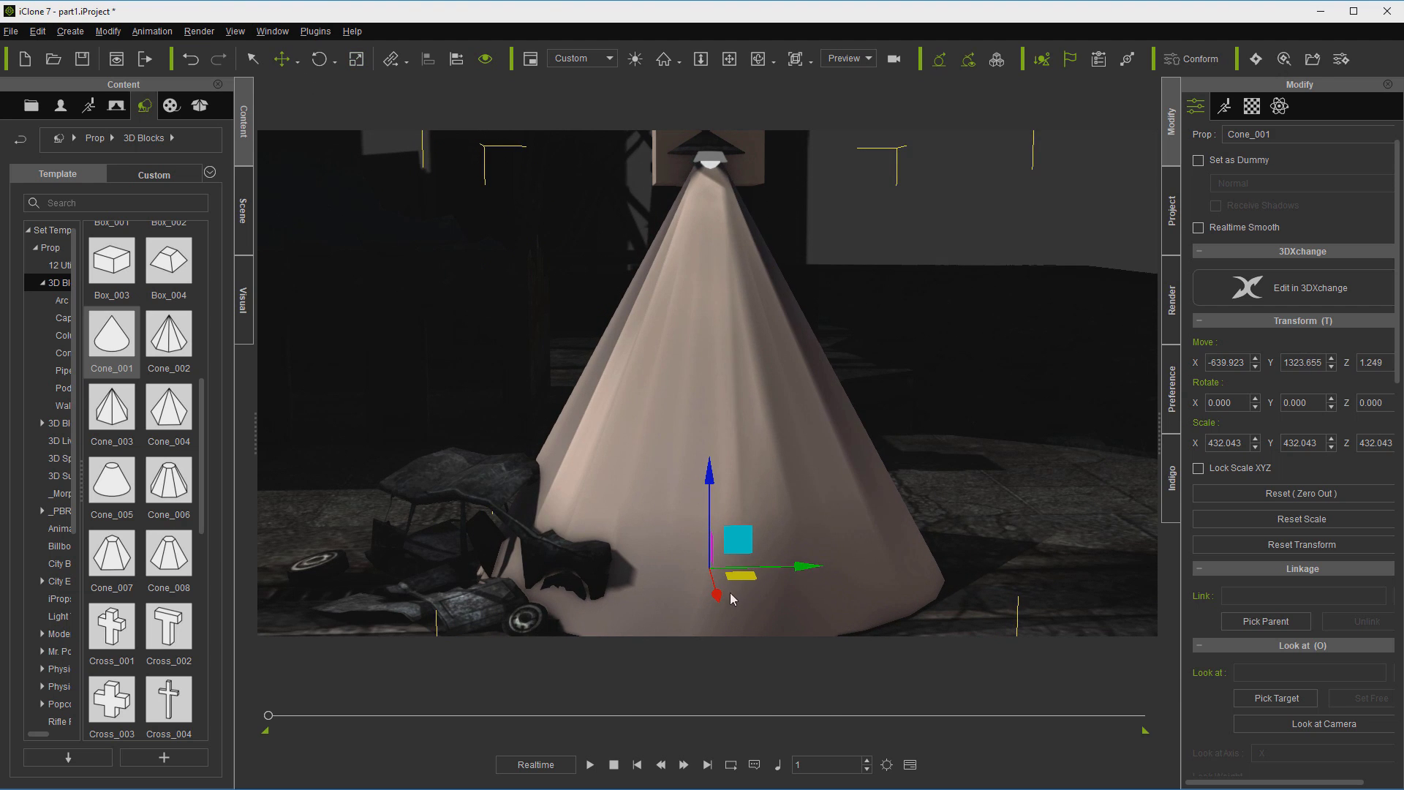
pyautogui.moveTo(721, 602); pyautogui.dragTo(721, 596)
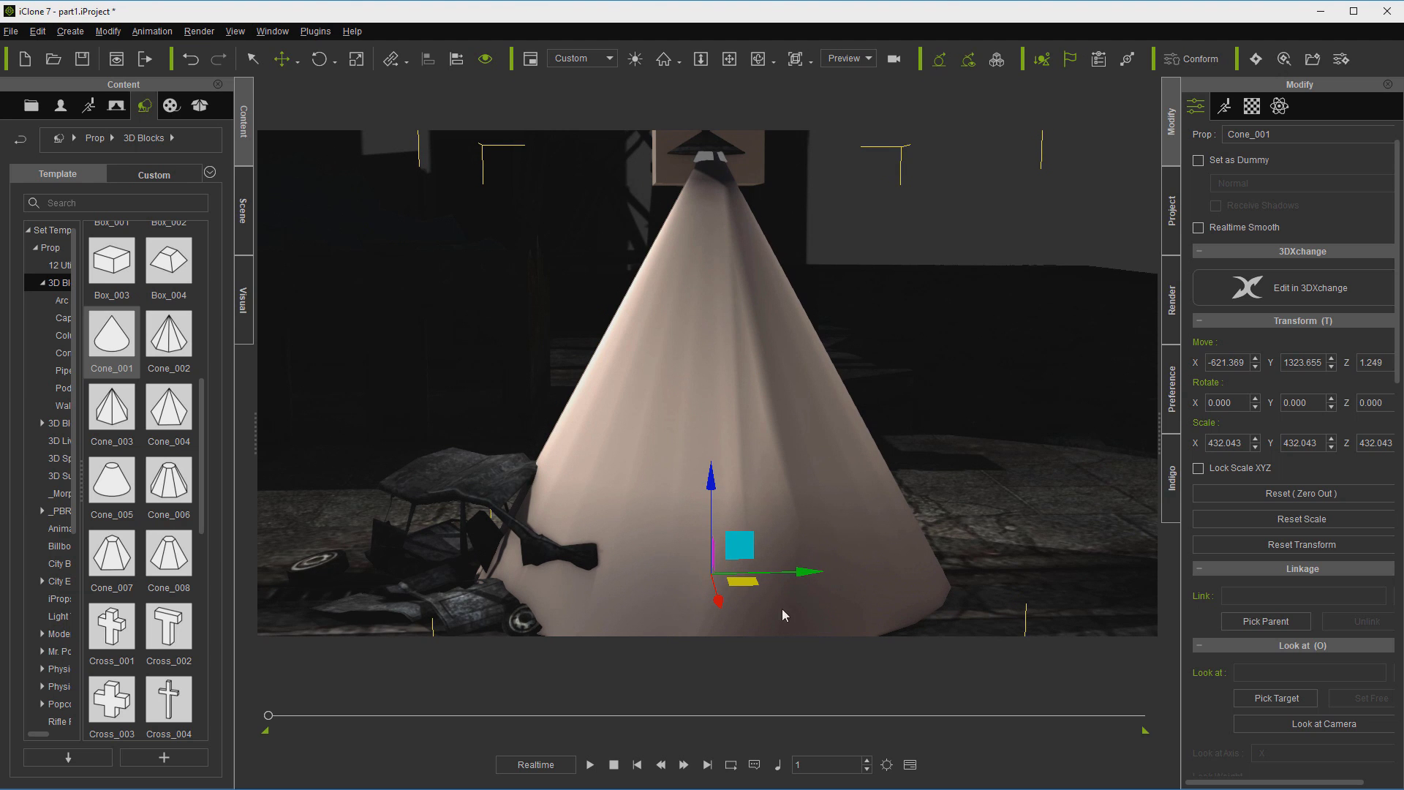
pyautogui.moveTo(800, 573); pyautogui.dragTo(800, 573)
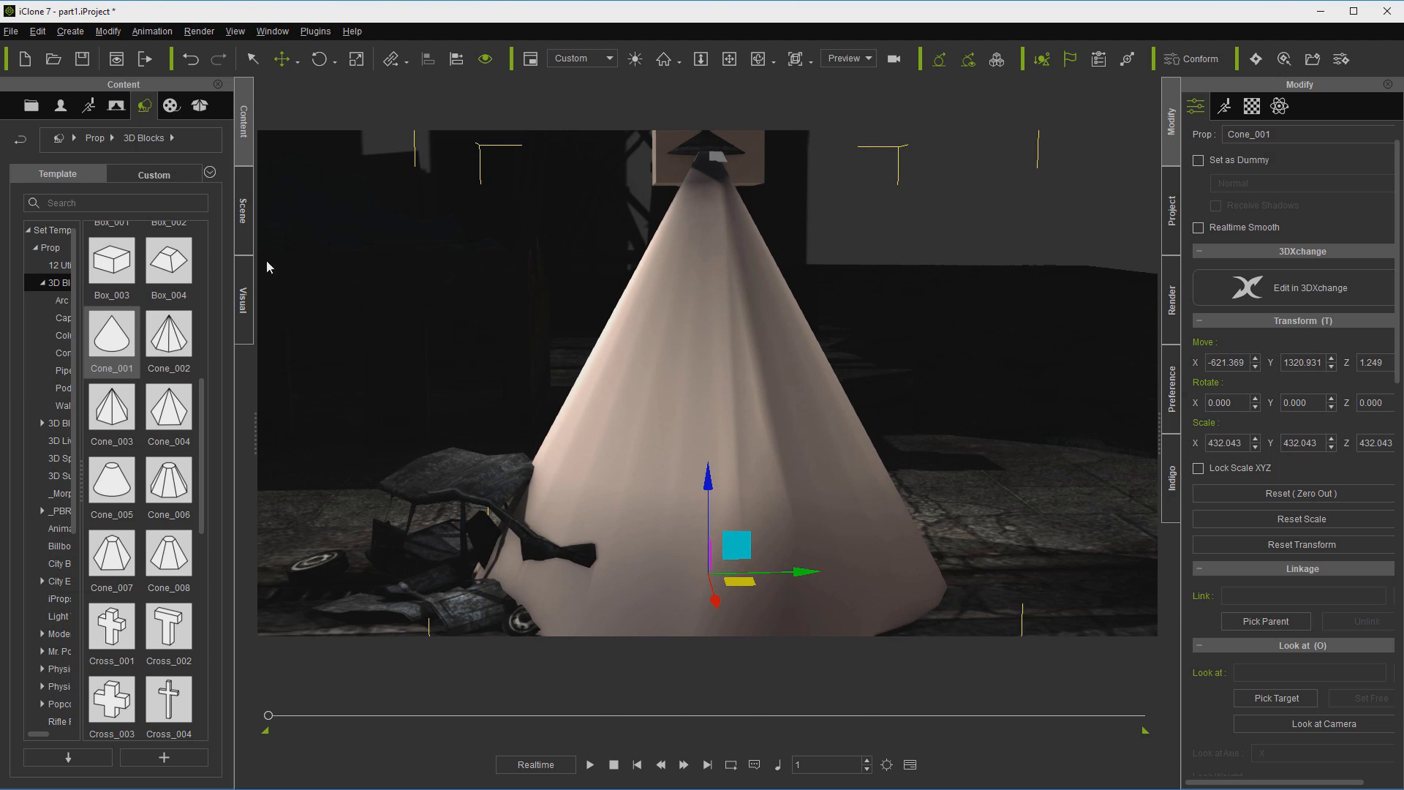
# Step: Hide the spotlight's icon in the scene list so that it no longer covers the lamp
pyautogui.click(244, 212)
pyautogui.click(17, 238)
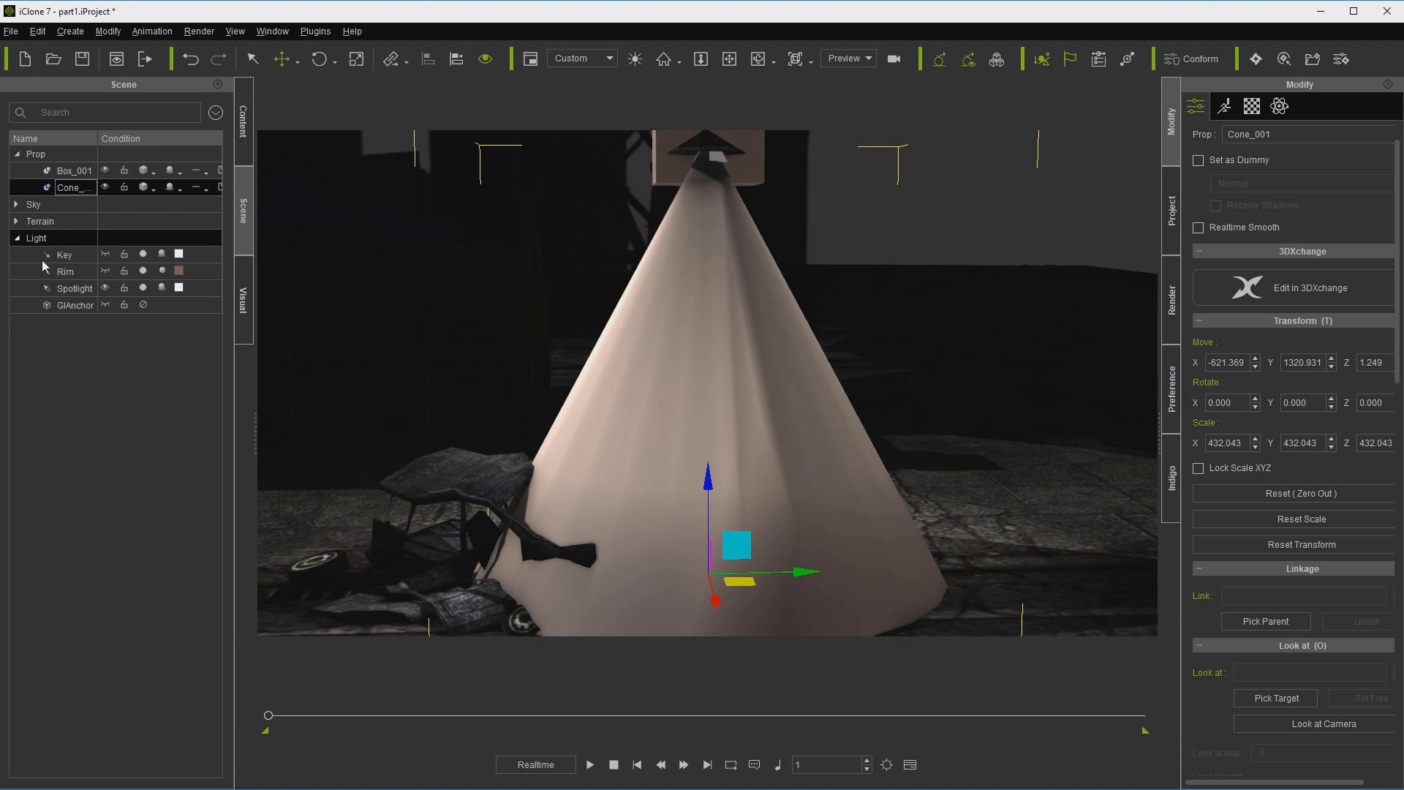
pyautogui.click(107, 290)
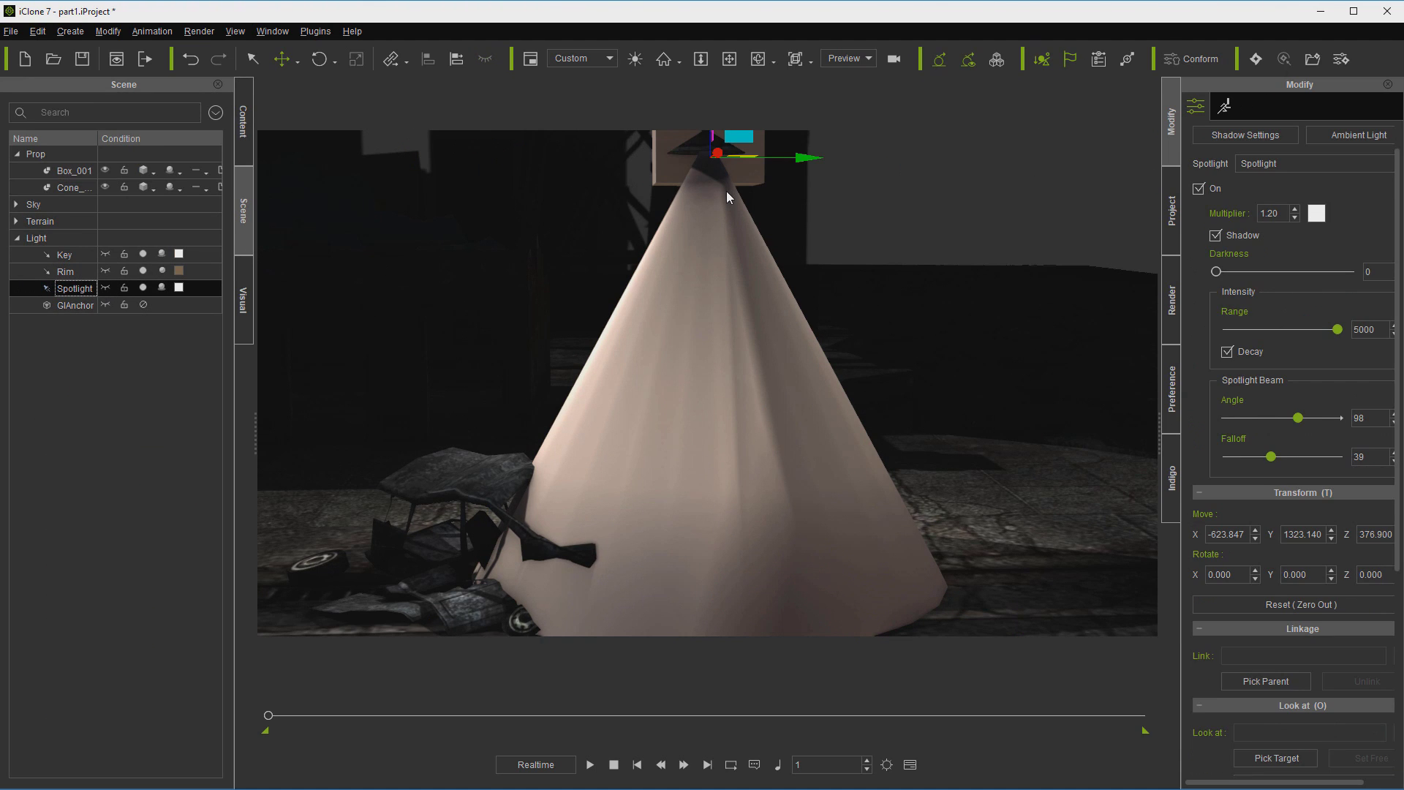
# Step: Set the cone's Diffuse texture strength to 0 and lower its material opacity to 7
pyautogui.click(731, 357)
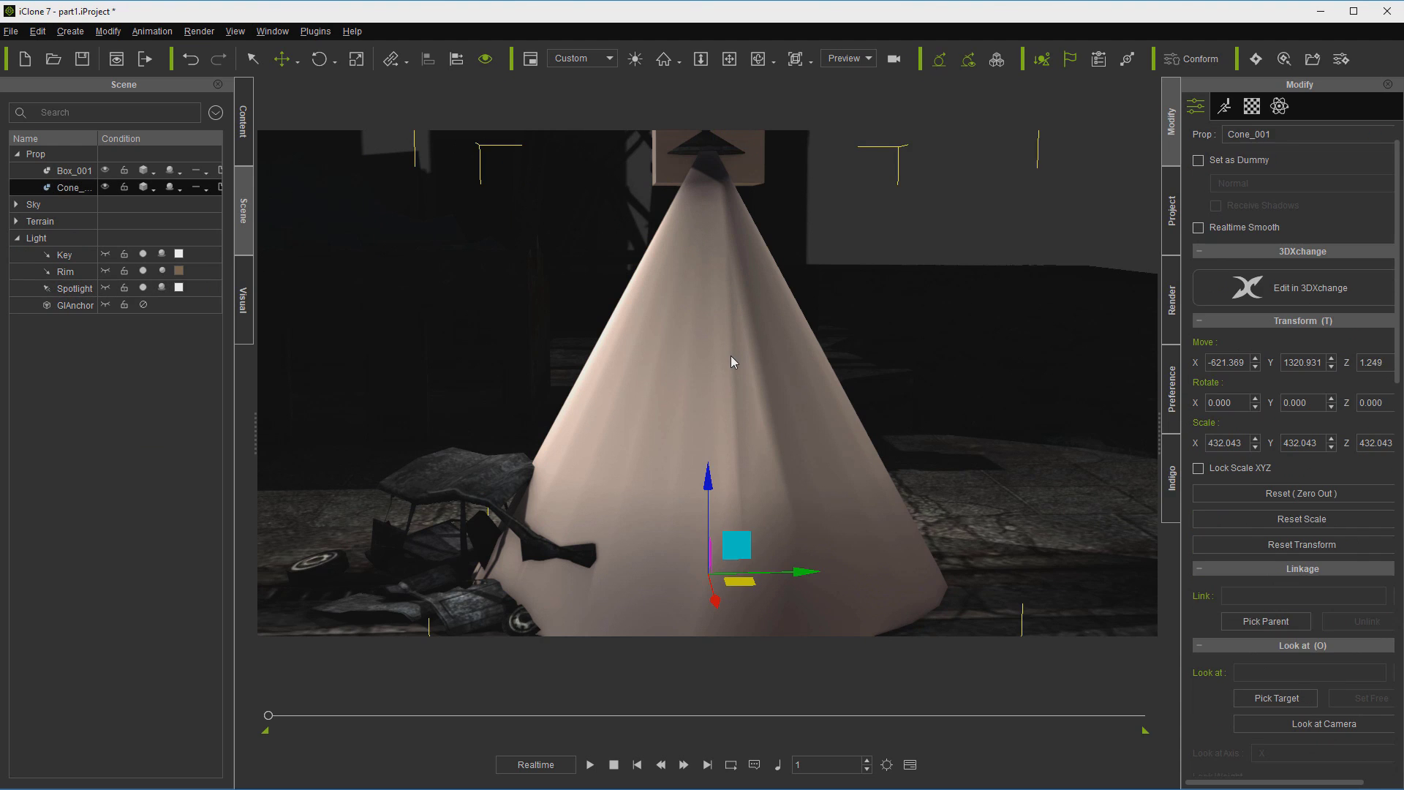
pyautogui.click(1252, 106)
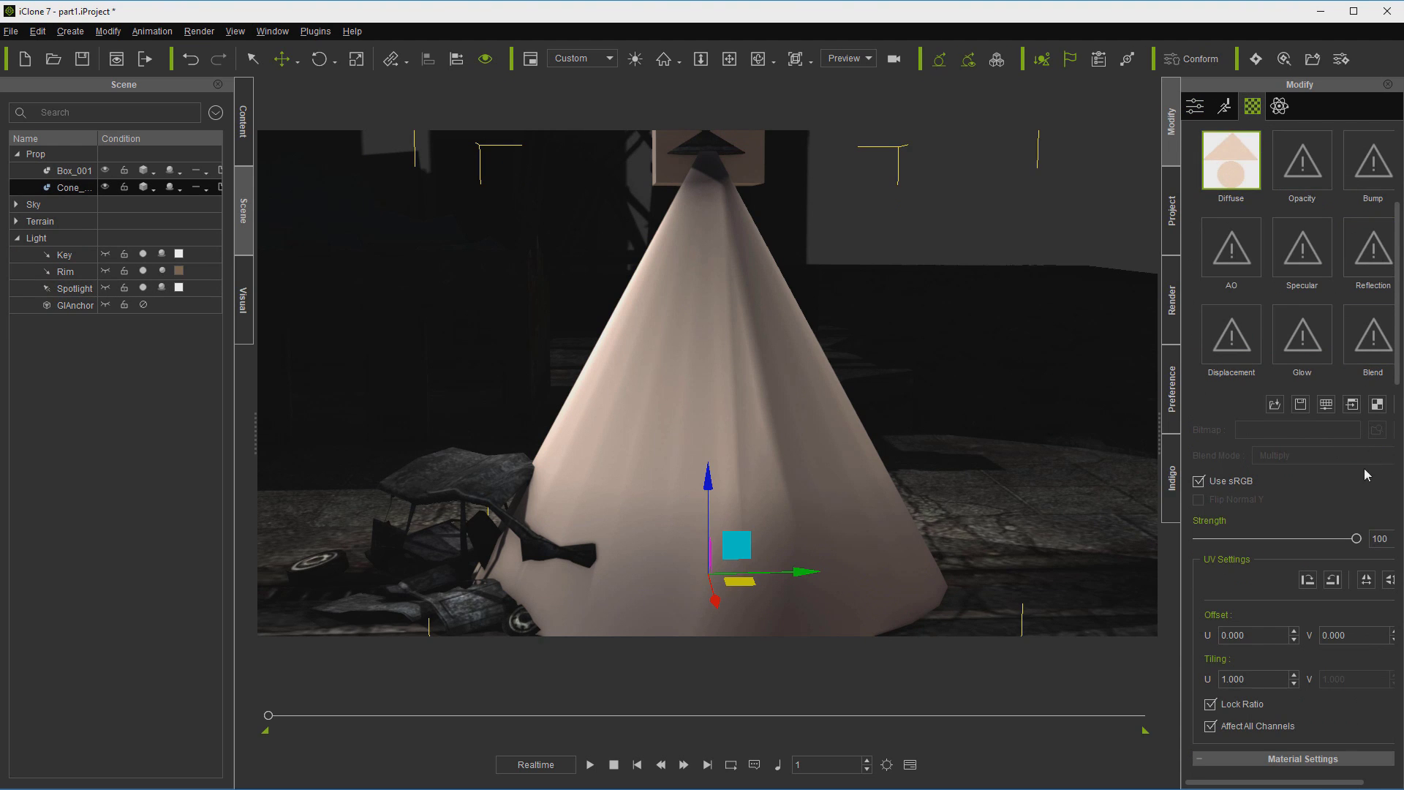
pyautogui.moveTo(1357, 539); pyautogui.dragTo(1058, 555)
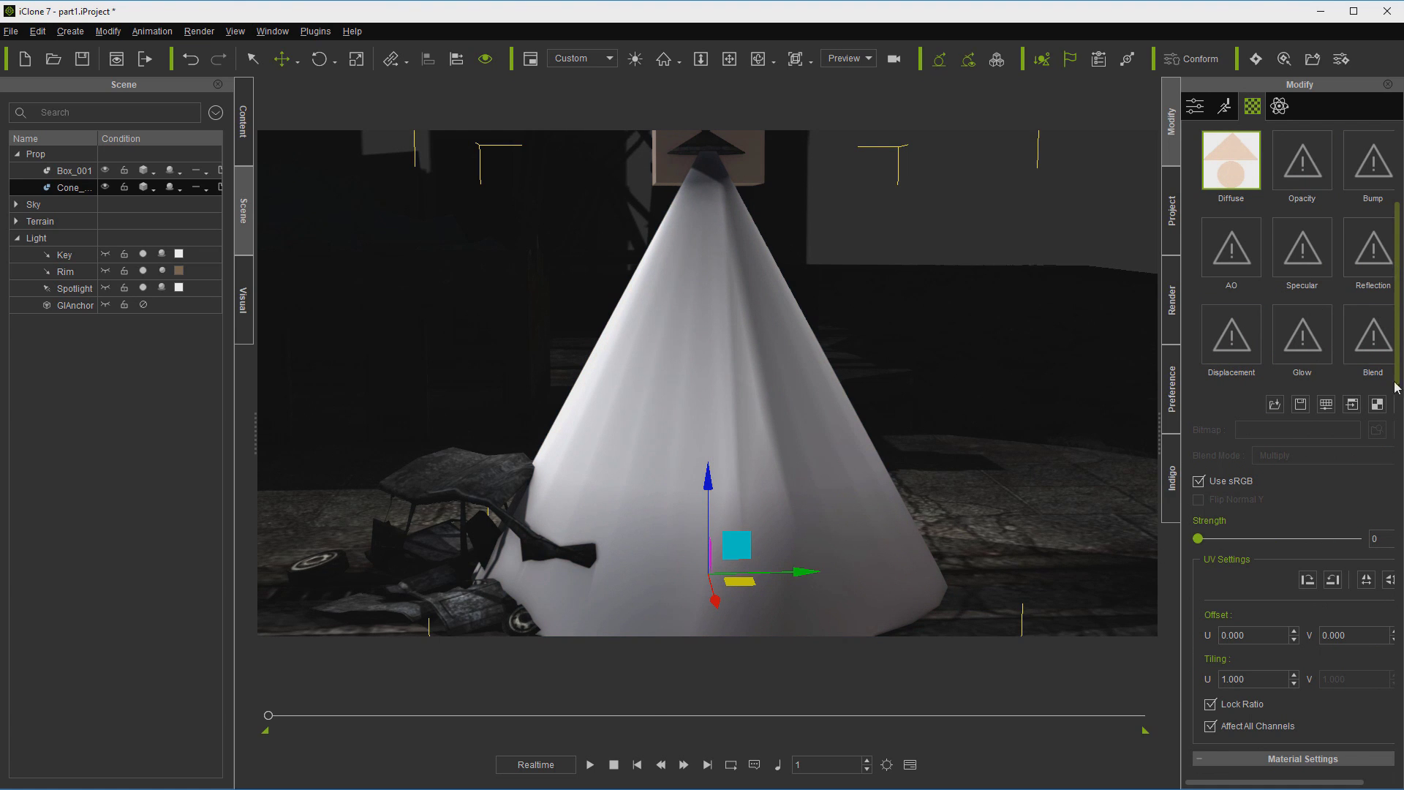
pyautogui.moveTo(1395, 362); pyautogui.dragTo(1401, 477)
pyautogui.moveTo(1357, 551); pyautogui.dragTo(1214, 576)
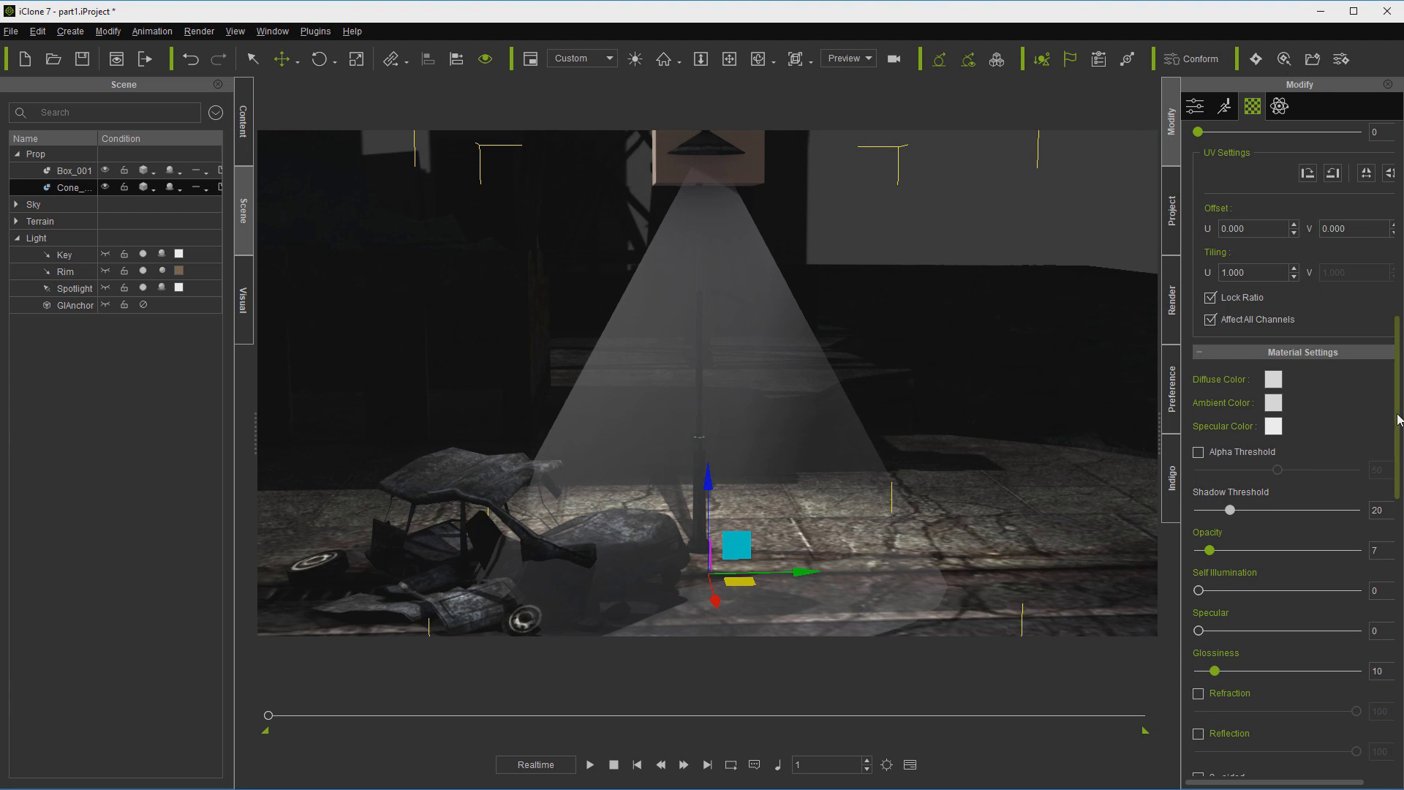
# Step: Load the pale blue gradient image as the cone's Glow texture and set its strength to 11
pyautogui.scroll(5, 1398, 419)
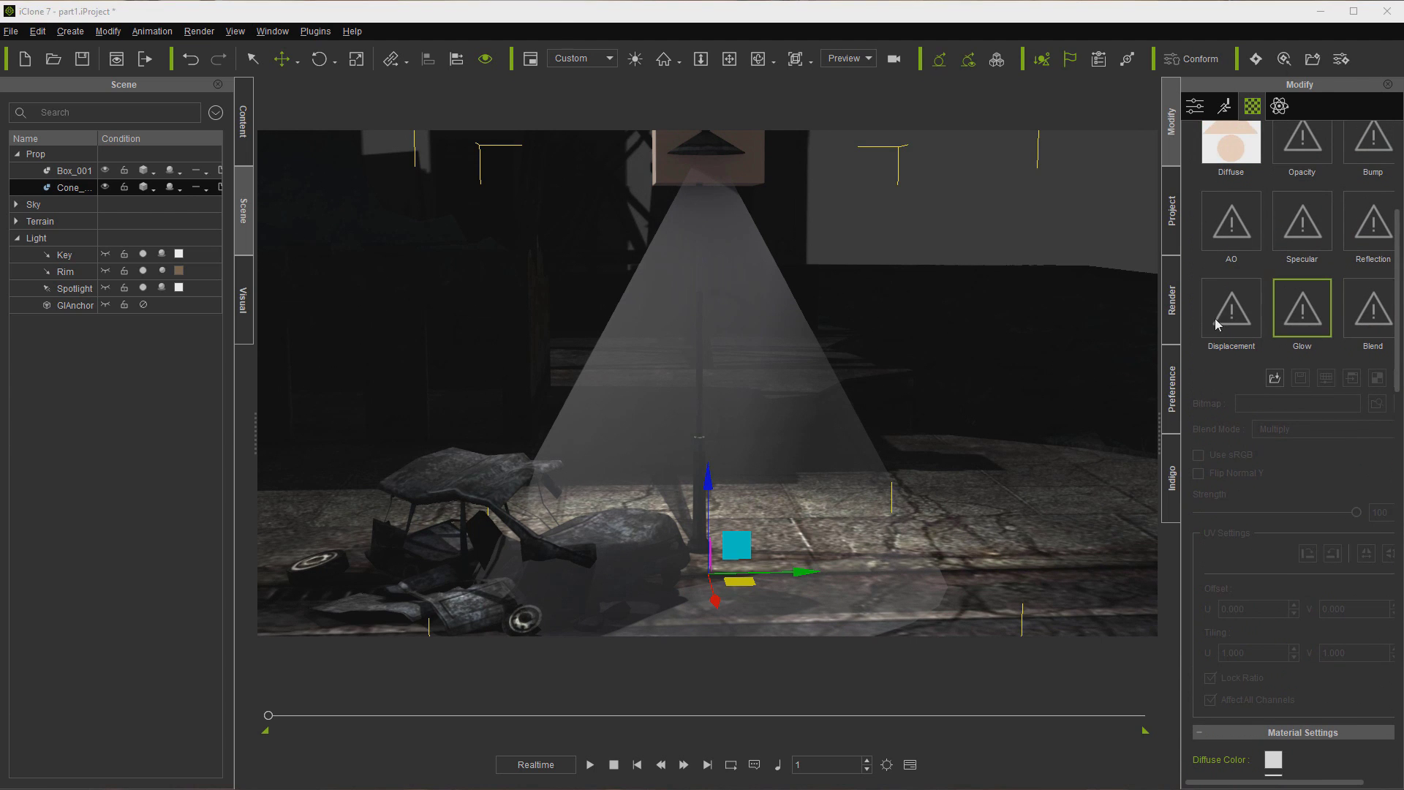
pyautogui.doubleClick(1302, 307)
pyautogui.doubleClick(515, 242)
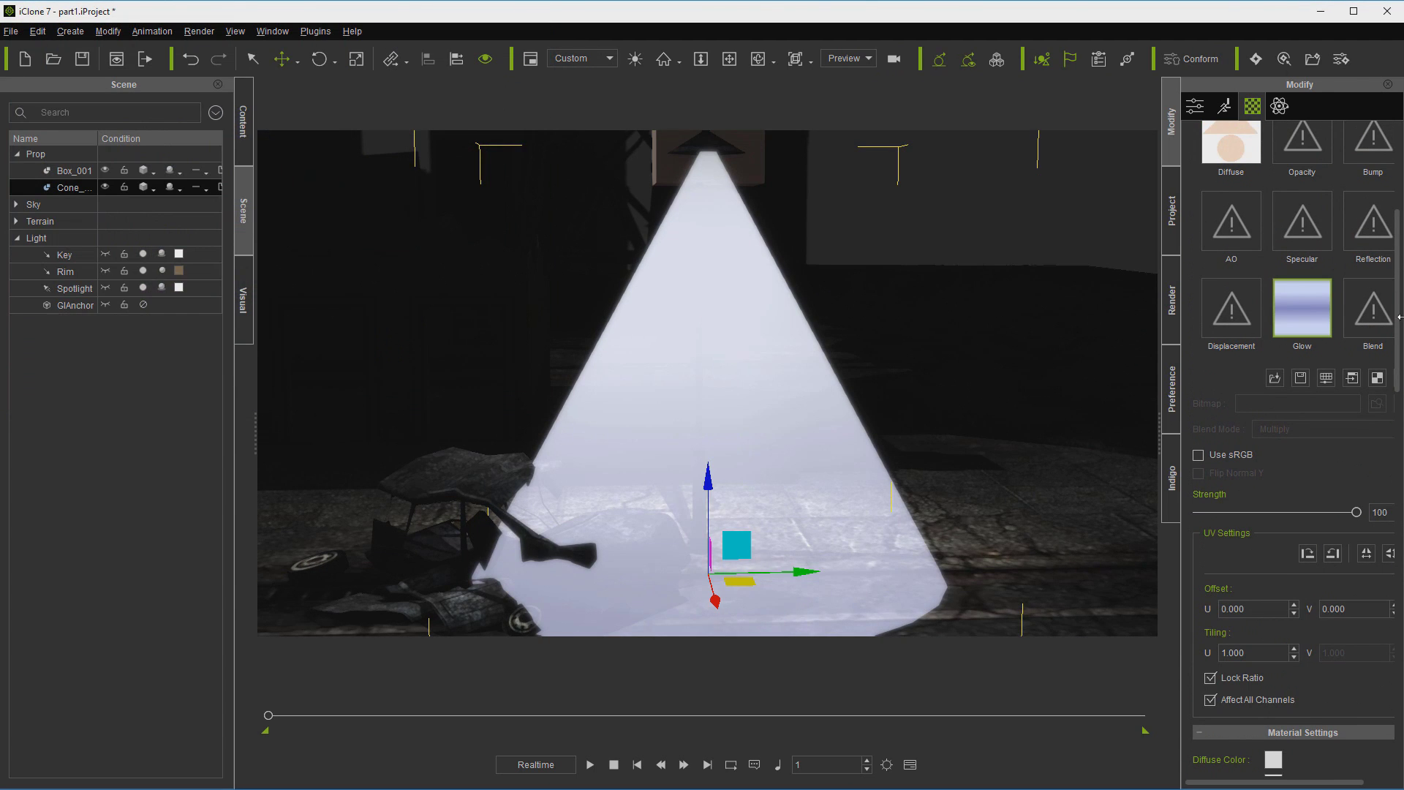
pyautogui.moveTo(1357, 512); pyautogui.dragTo(1223, 536)
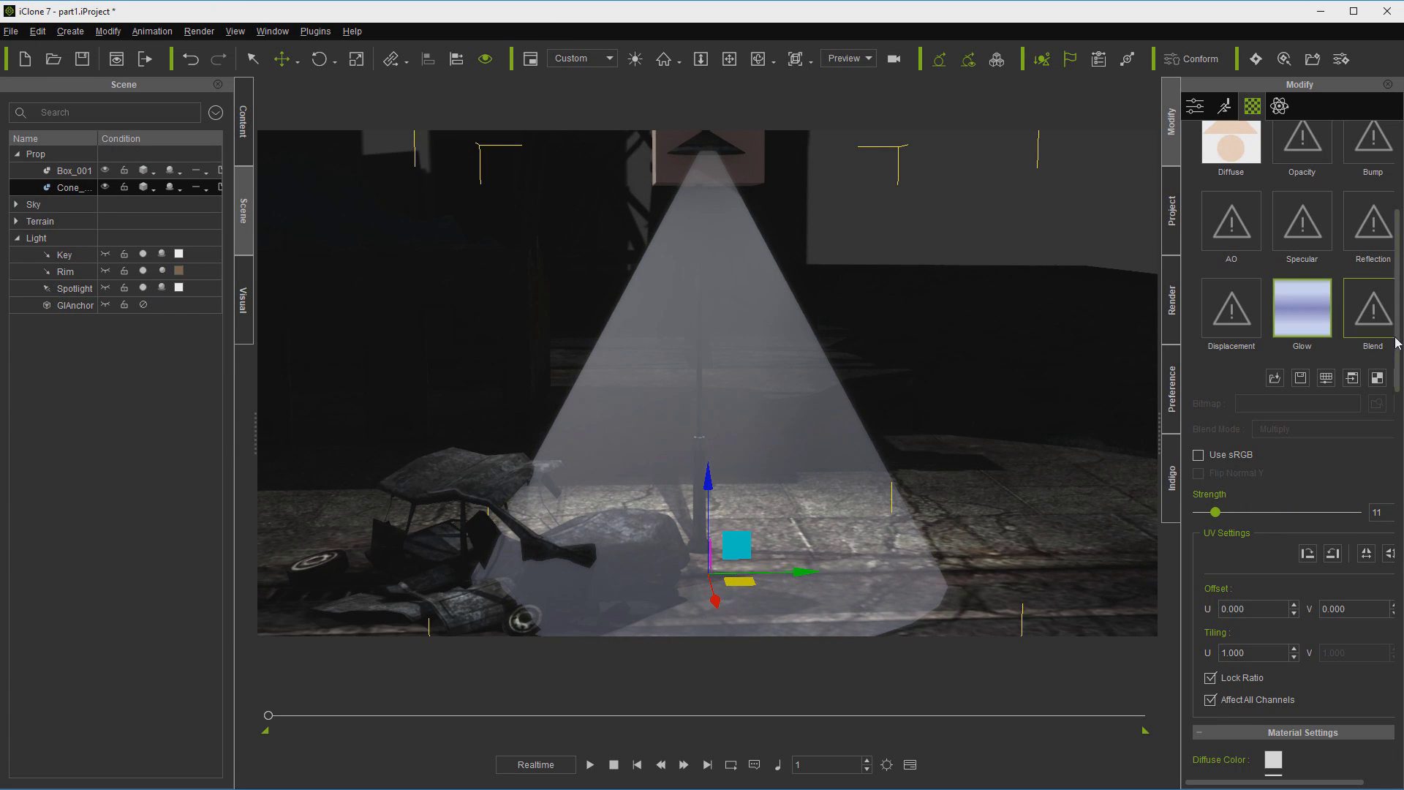
# Step: Load the black-to-white gradient as the cone's Opacity texture and rotate its UVs so the beam fades toward the ground
pyautogui.scroll(3, 1400, 337)
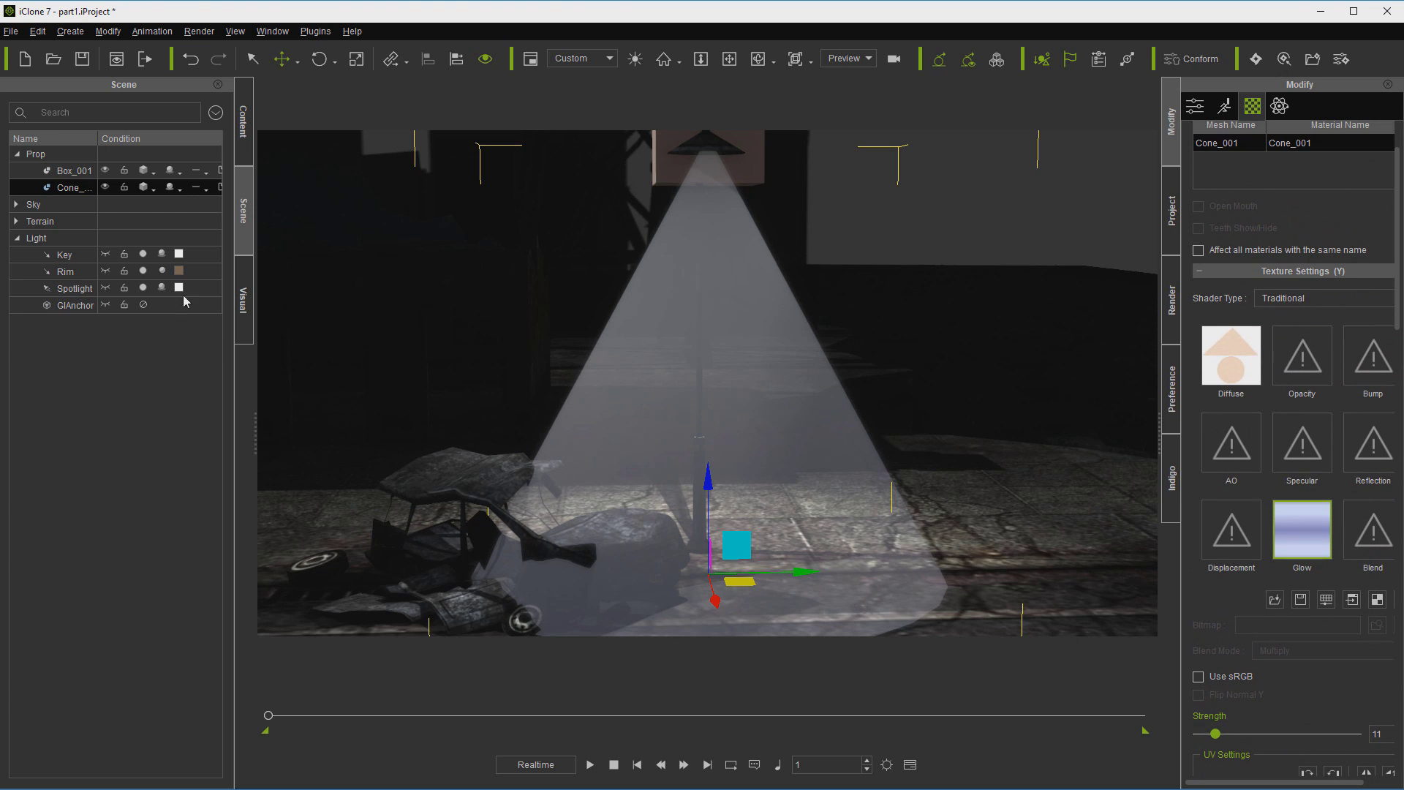
pyautogui.moveTo(0, 329); pyautogui.dragTo(1299, 372)
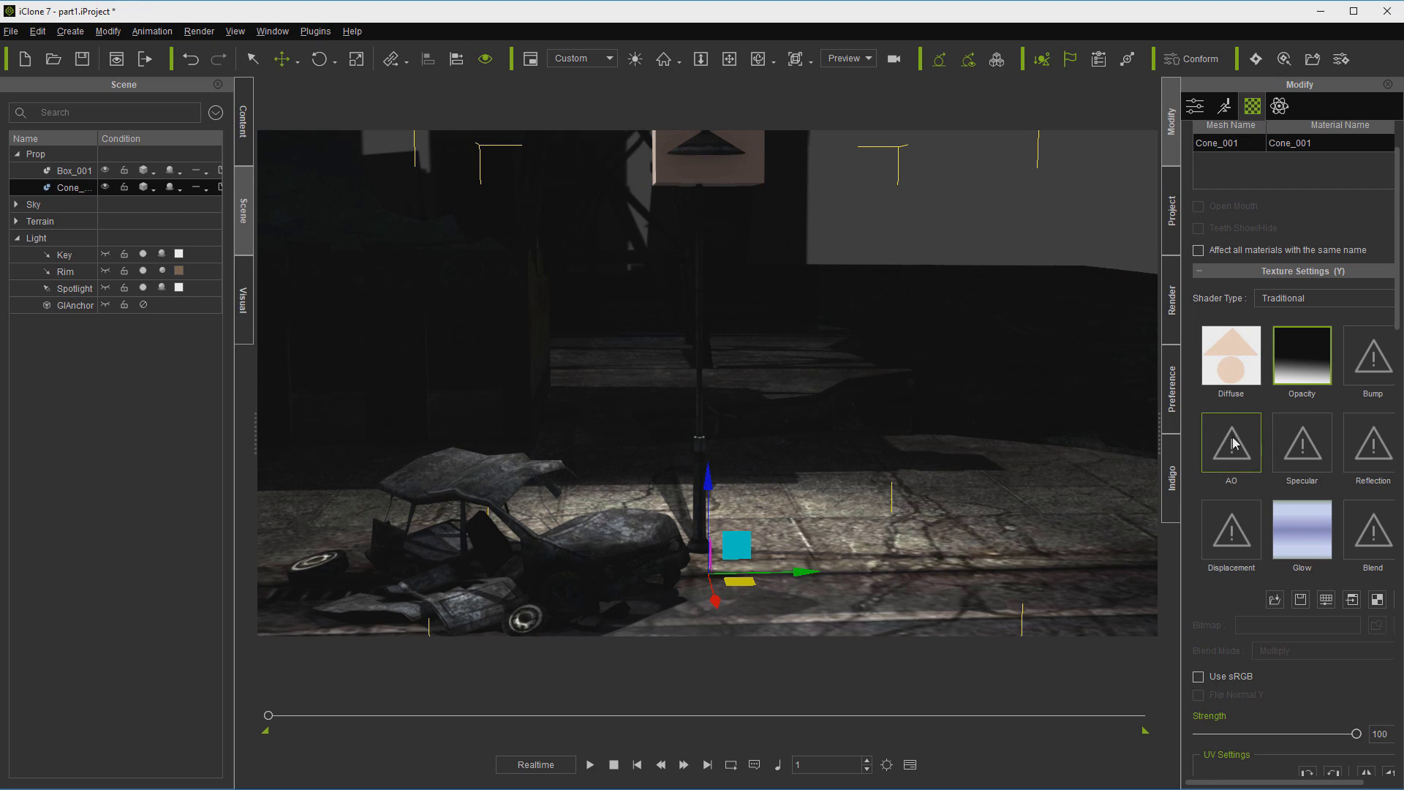
pyautogui.scroll(-5, 1339, 454)
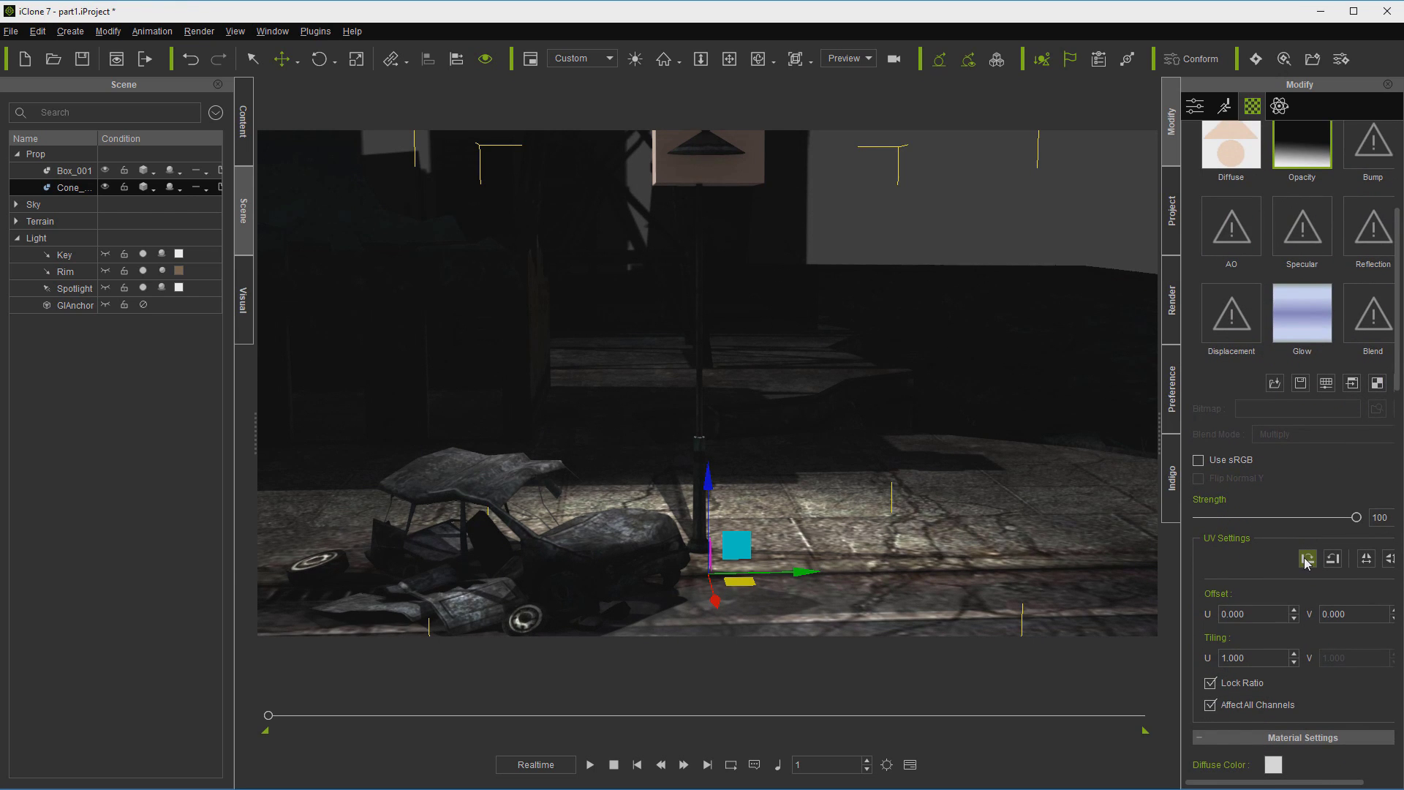
pyautogui.click(1307, 559)
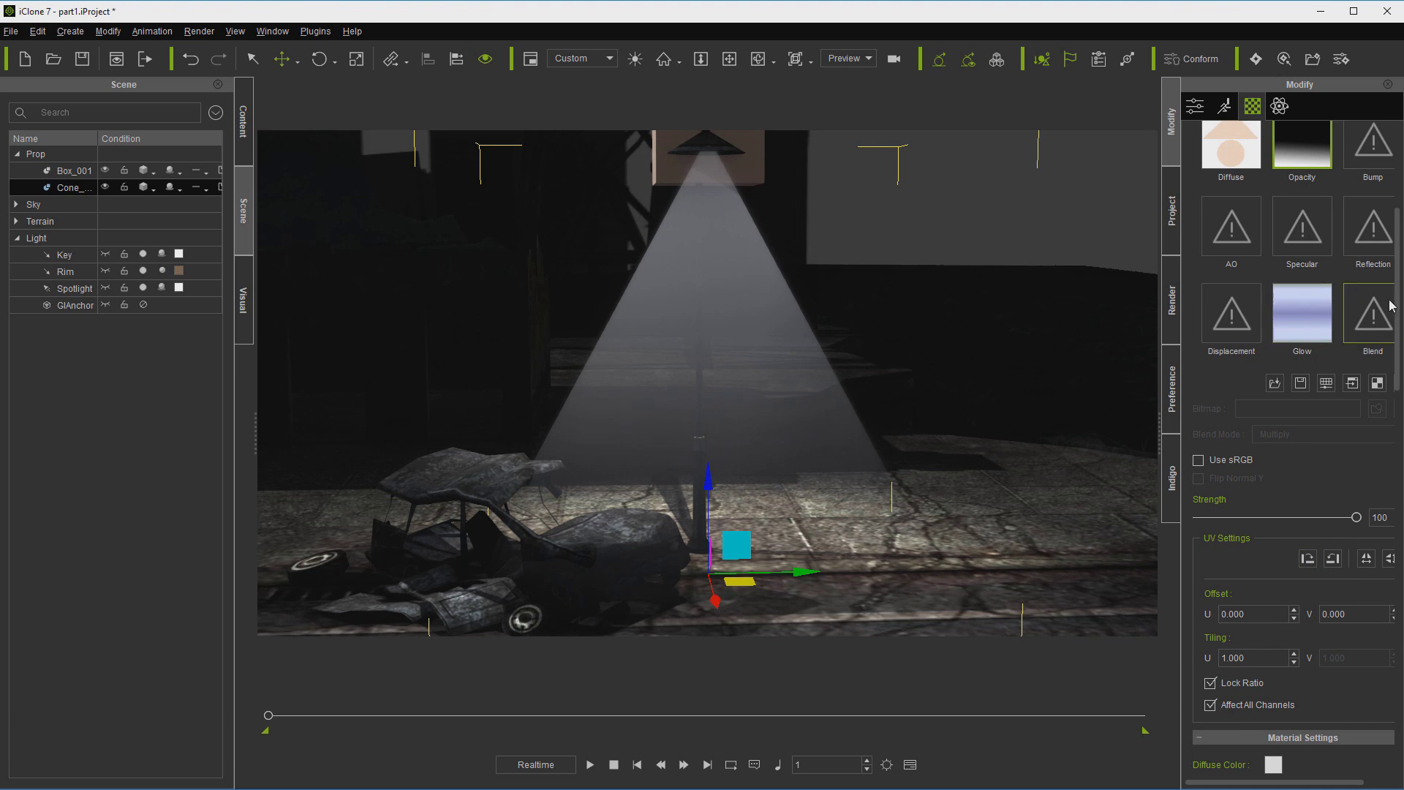
# Step: Nudge the cone slightly along its Y axis under the lamp shade, and select the spotlight in the scene list
pyautogui.scroll(1, 1399, 303)
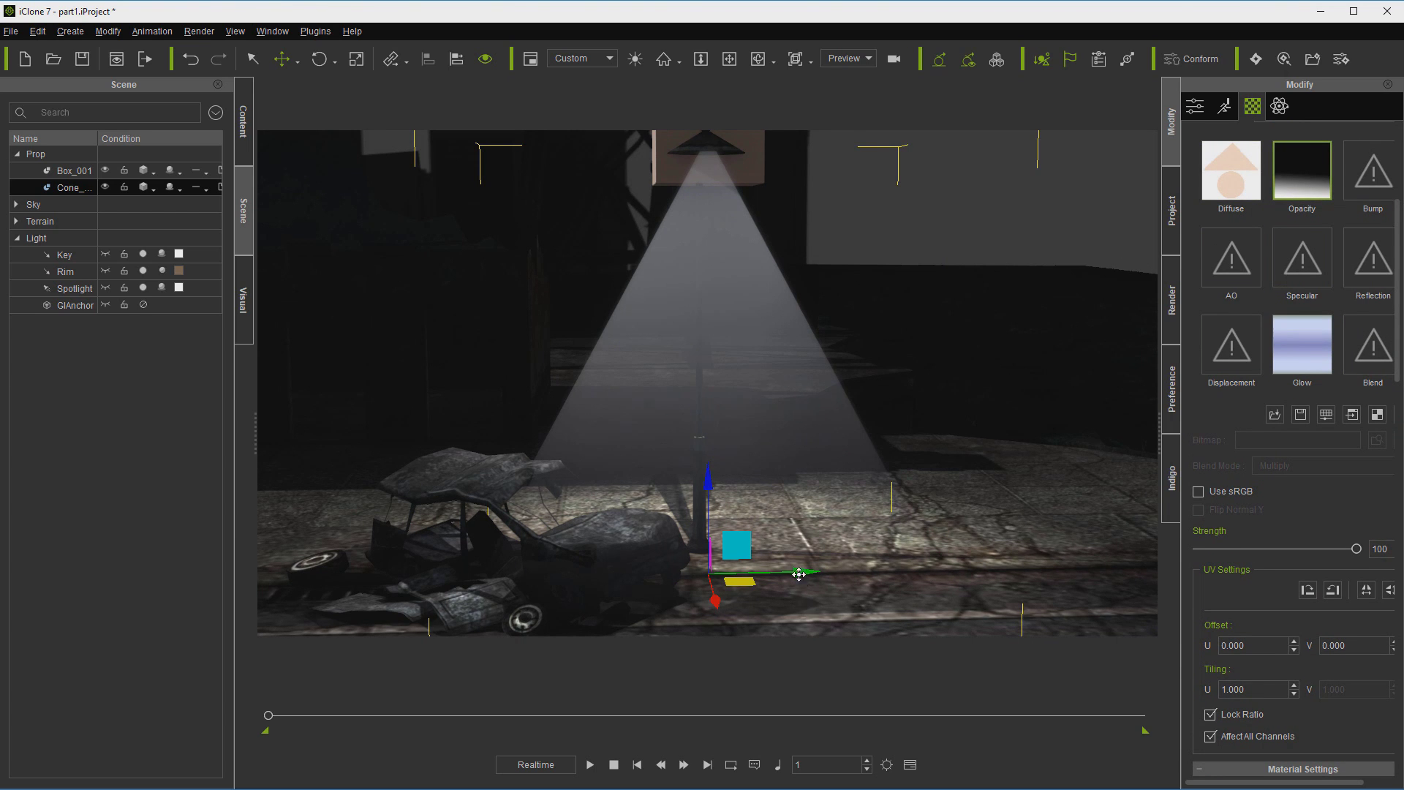
pyautogui.moveTo(799, 573); pyautogui.dragTo(797, 574)
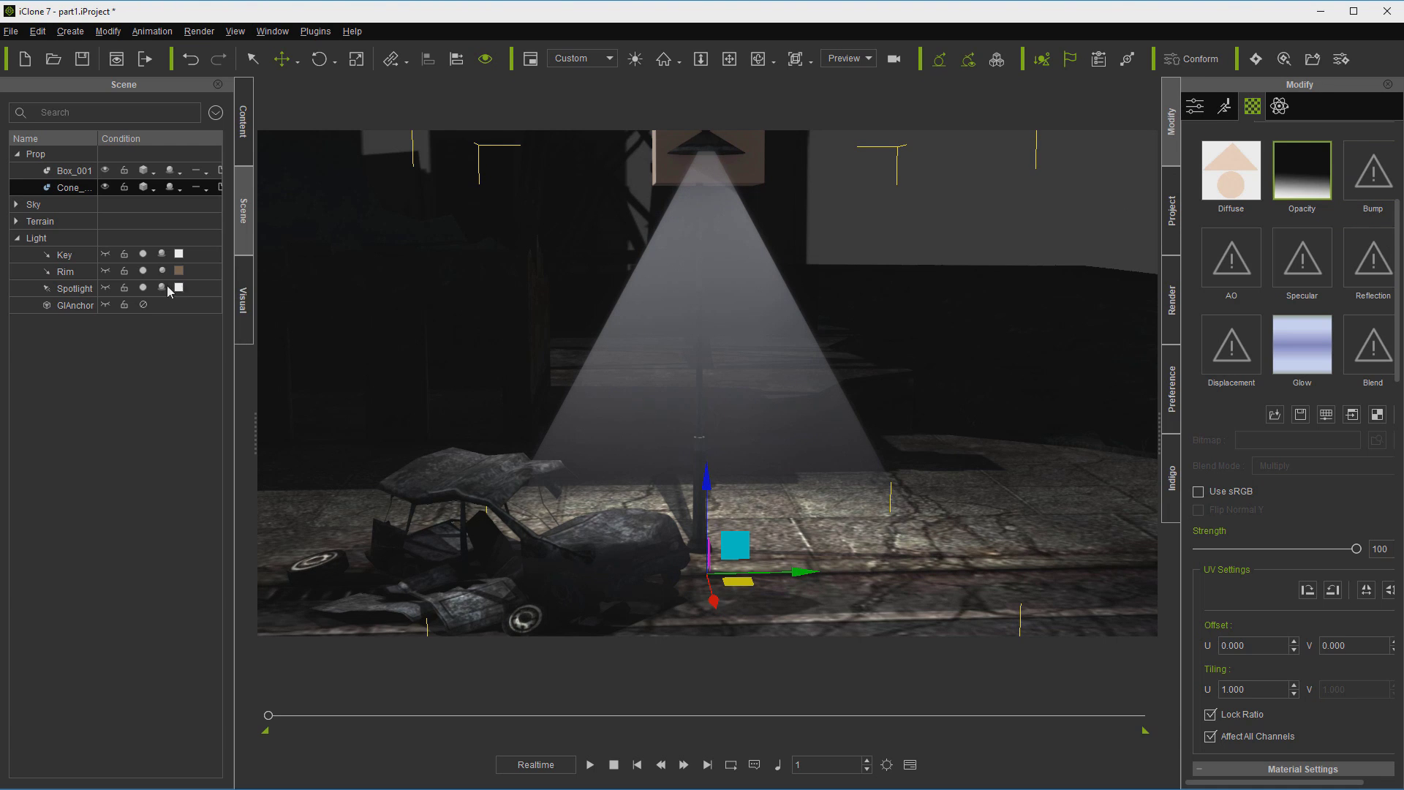
pyautogui.click(64, 291)
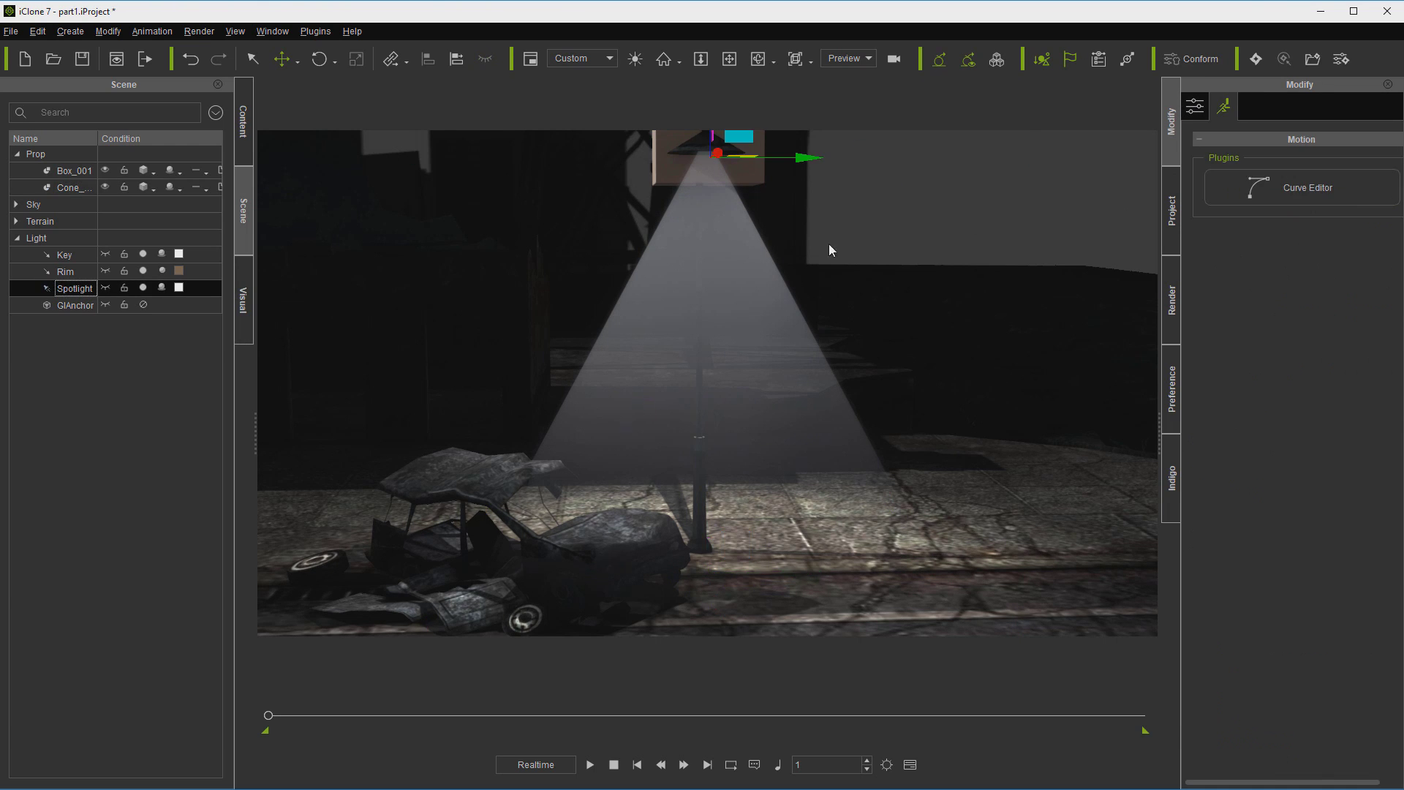
# Step: Set the spotlight's beam angle to 65 and falloff to 11, and nudge the light along Y to 1317.905
pyautogui.click(1196, 108)
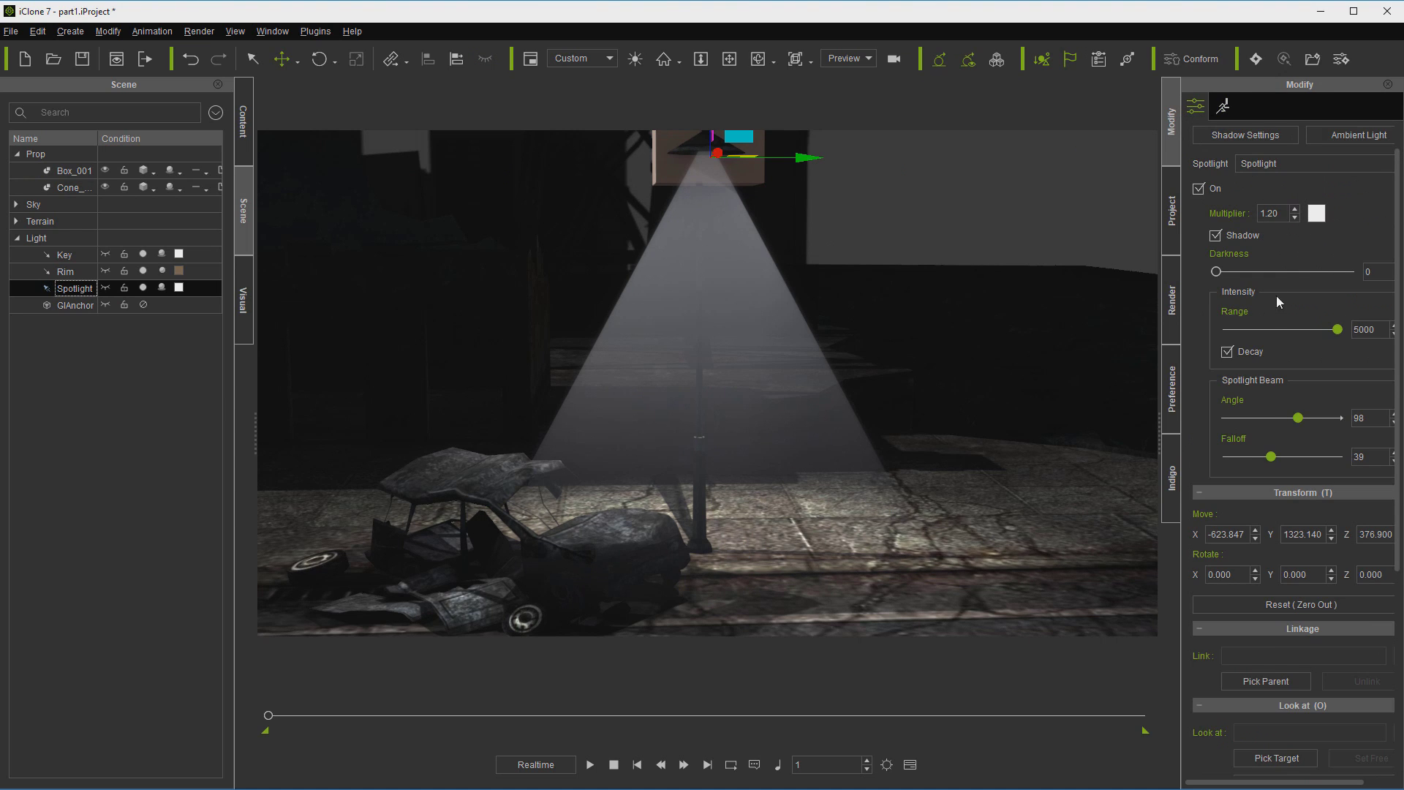
pyautogui.moveTo(1299, 422); pyautogui.dragTo(1276, 431)
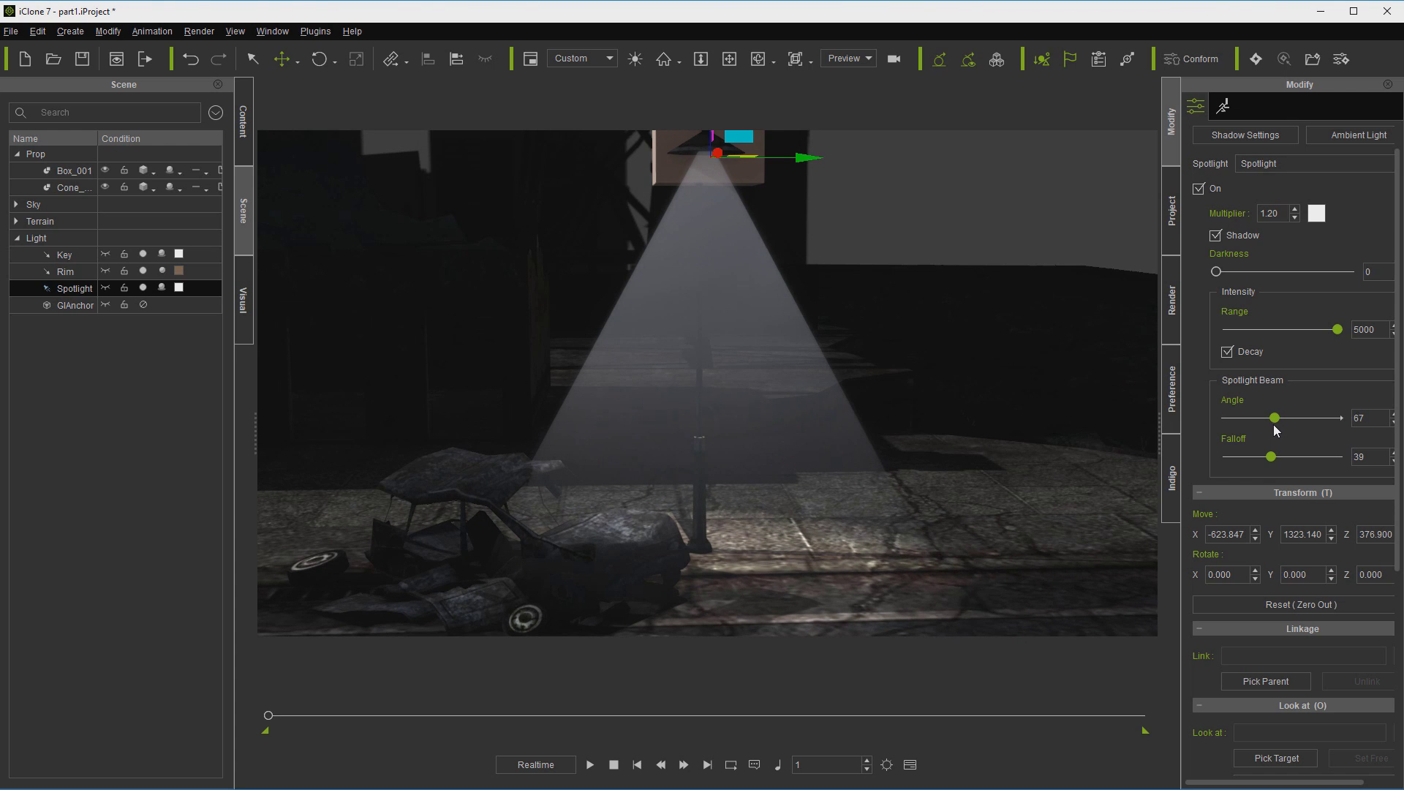
pyautogui.click(107, 289)
pyautogui.moveTo(809, 158); pyautogui.dragTo(802, 158)
pyautogui.click(106, 287)
pyautogui.moveTo(1273, 417); pyautogui.dragTo(1242, 472)
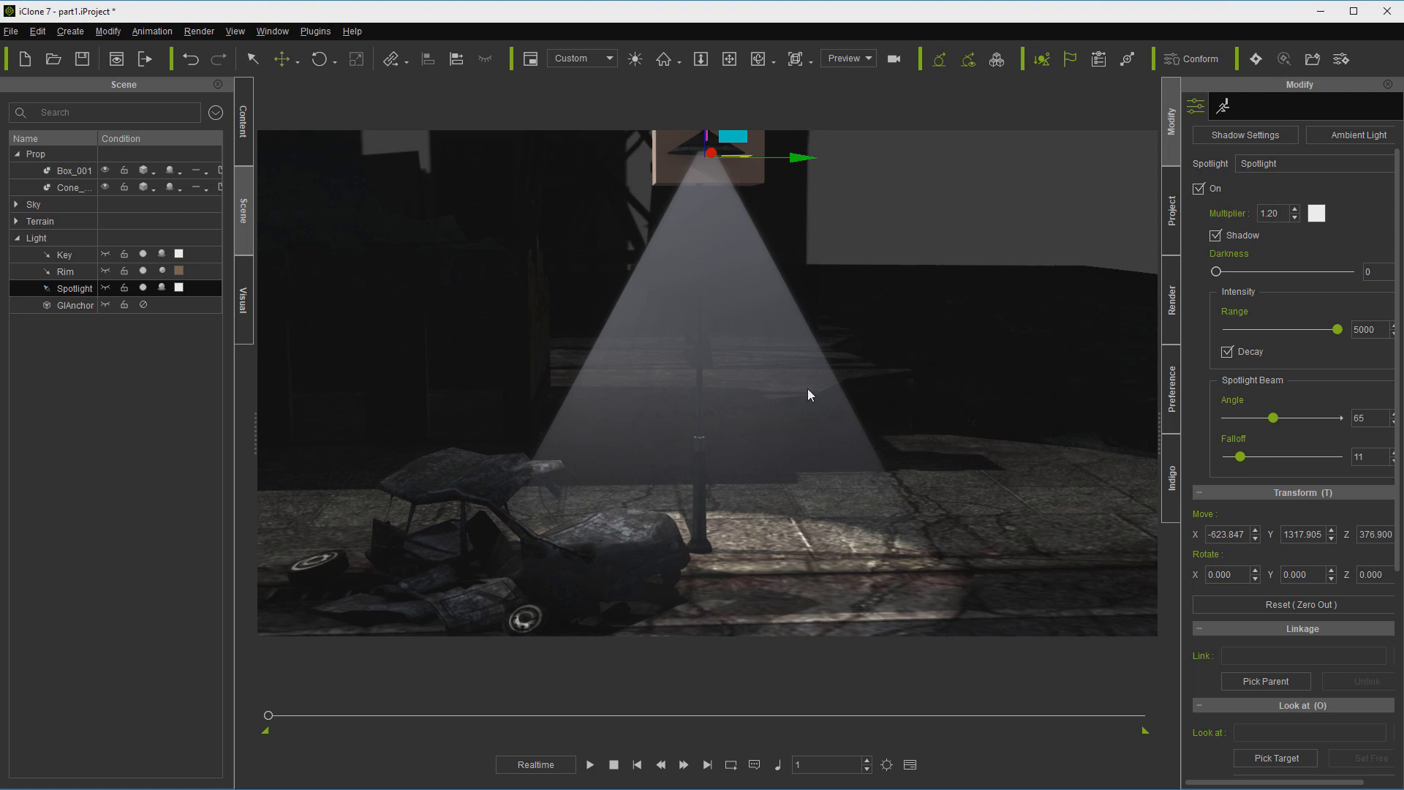
# Step: Change the project's 2D background color to the near-black shade #030303
pyautogui.click(1178, 234)
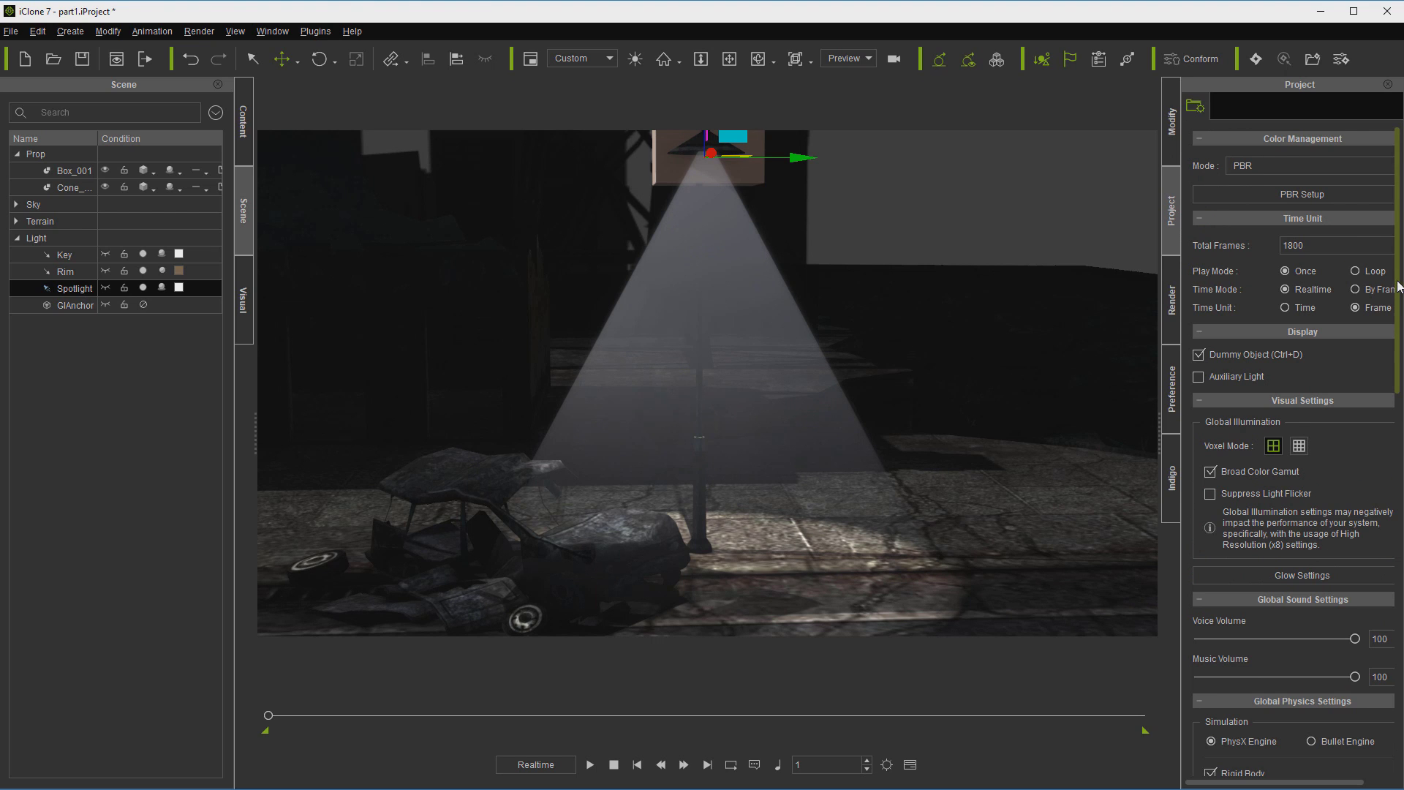
pyautogui.moveTo(1398, 288); pyautogui.dragTo(1287, 533)
pyautogui.click(1287, 531)
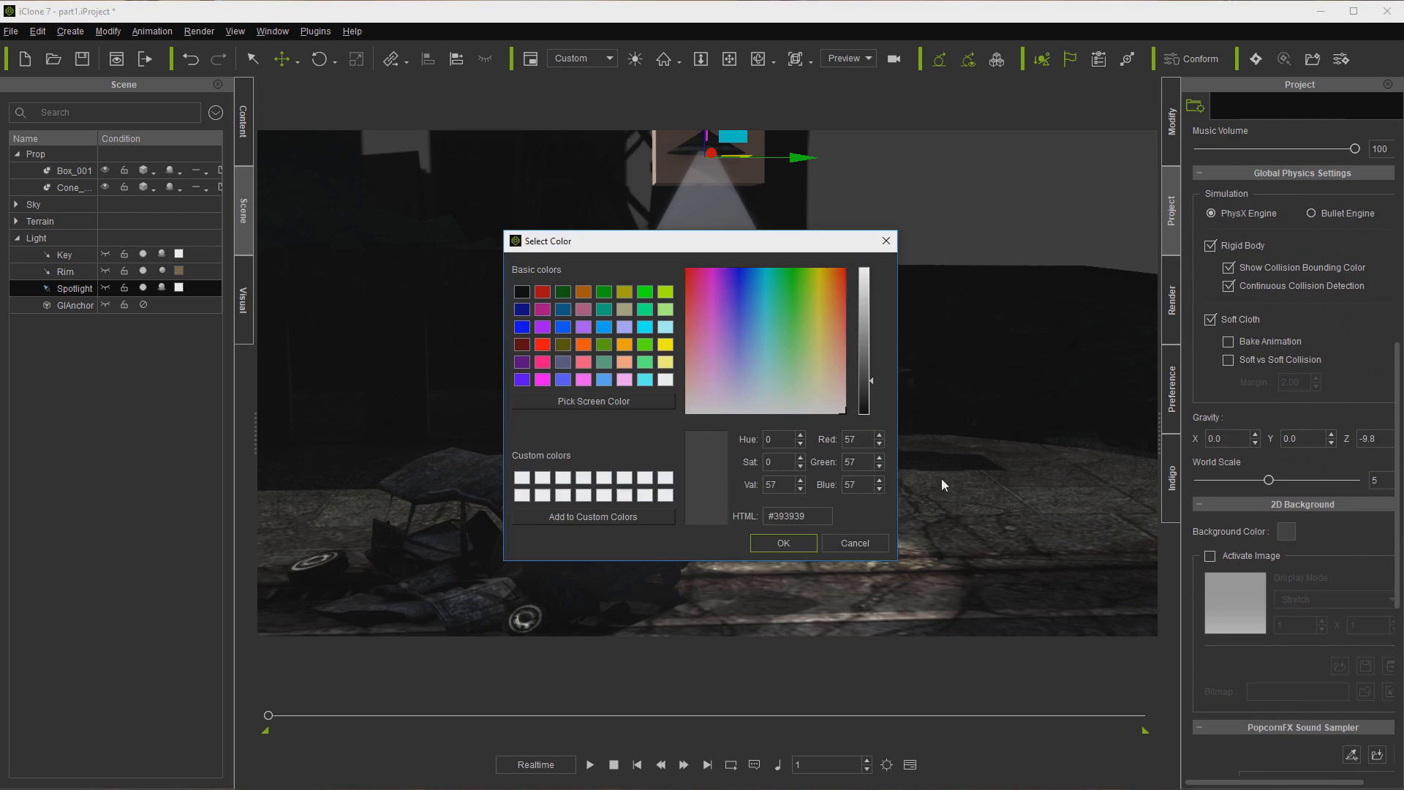
pyautogui.click(865, 413)
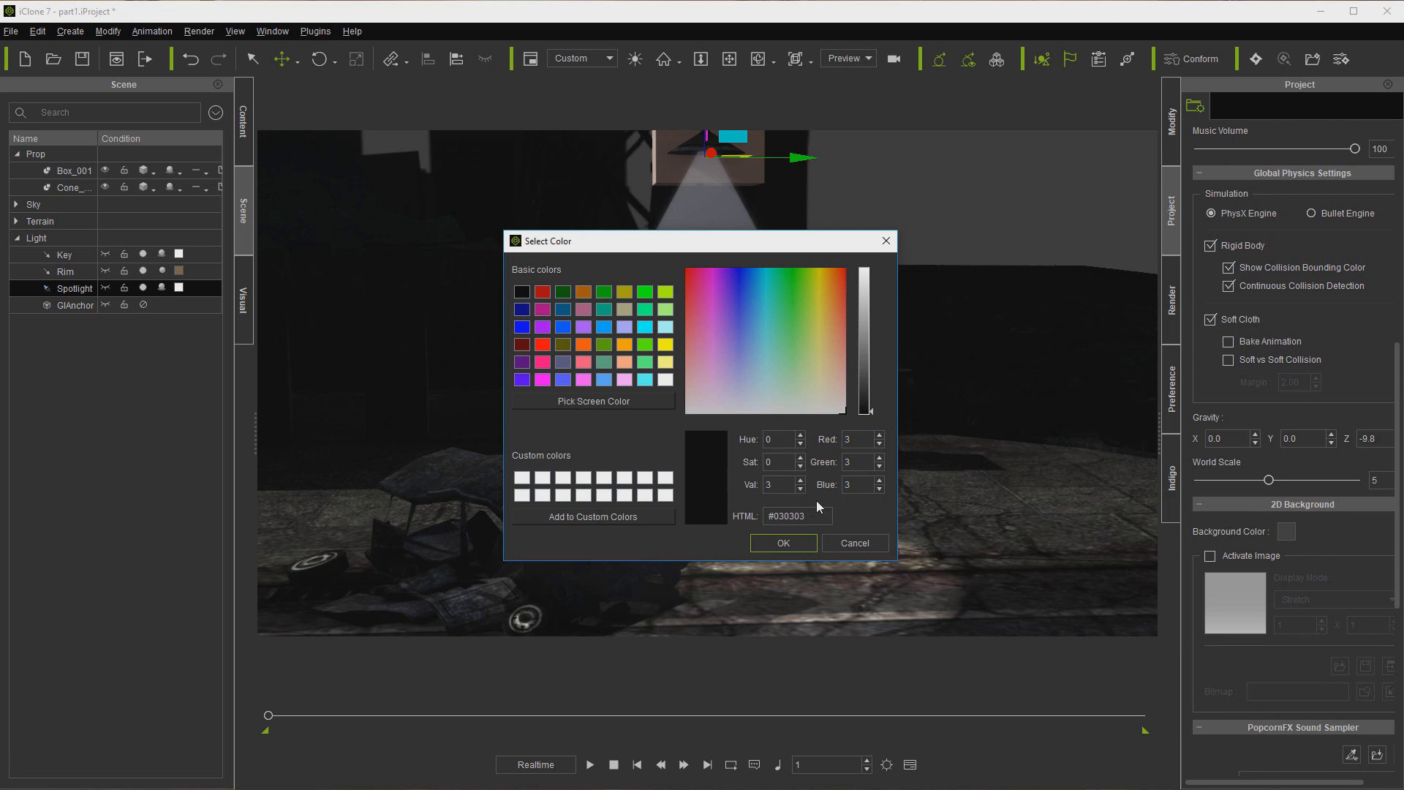
pyautogui.click(783, 543)
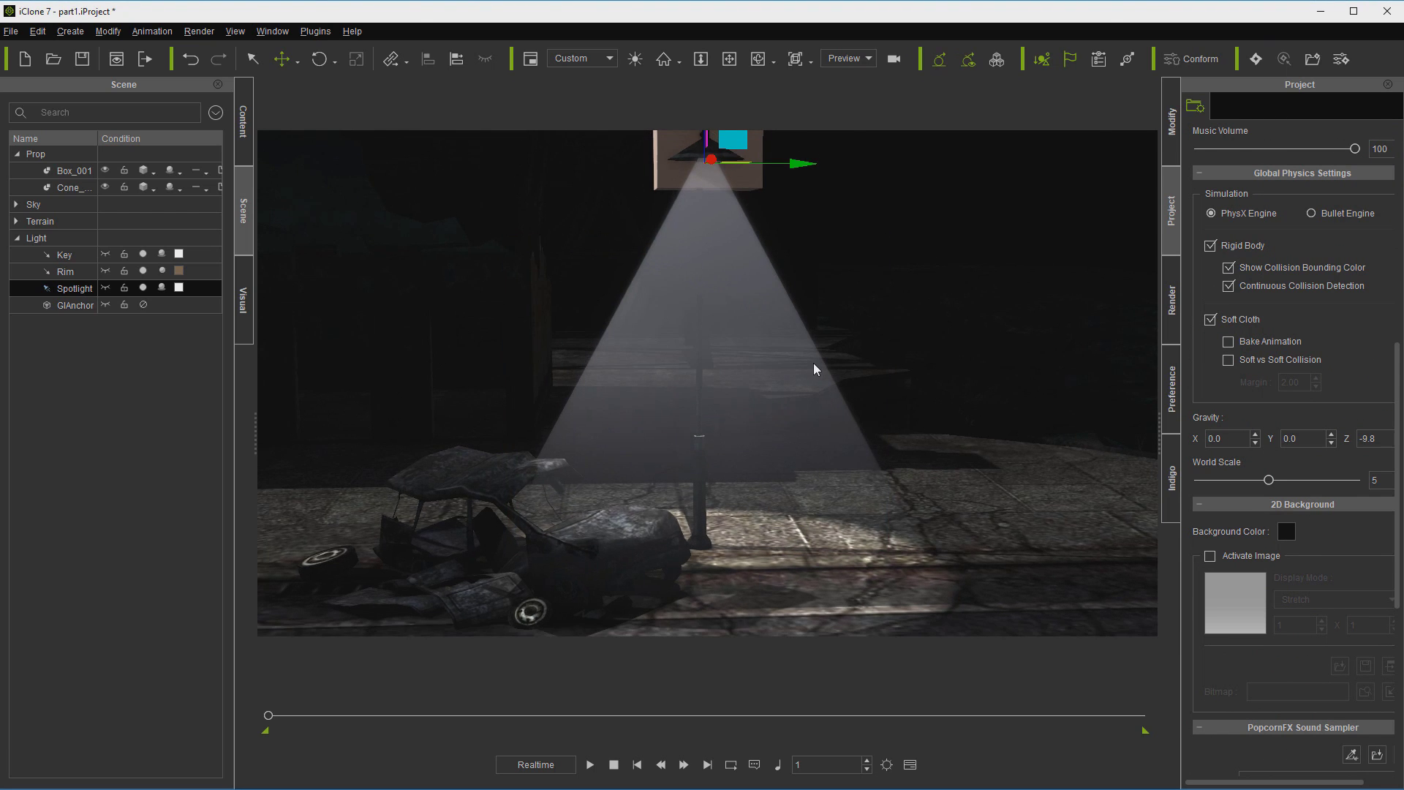
# Step: Nudge the light cone slightly along its X axis to line it up with the lamp shade
pyautogui.scroll(-2, 813, 363)
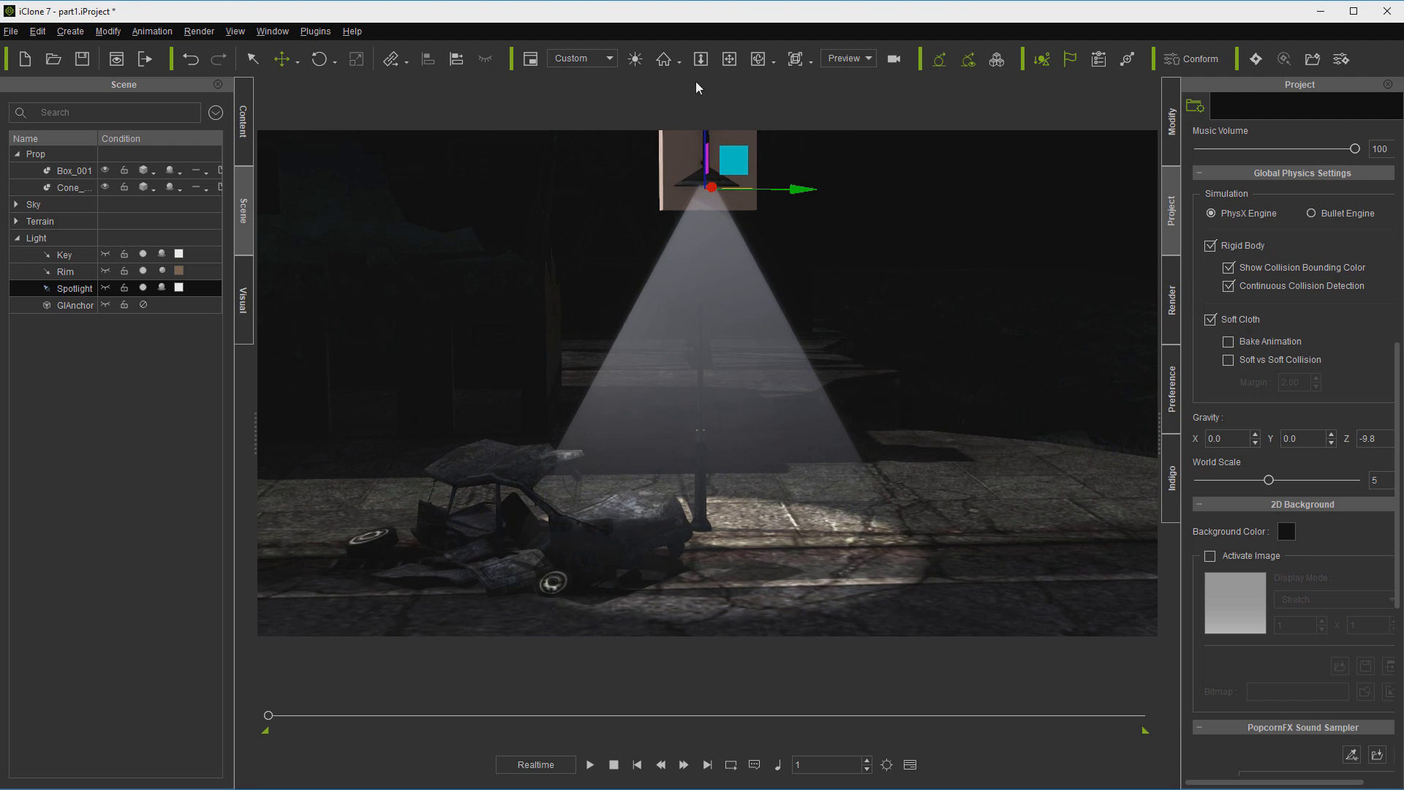
pyautogui.click(757, 58)
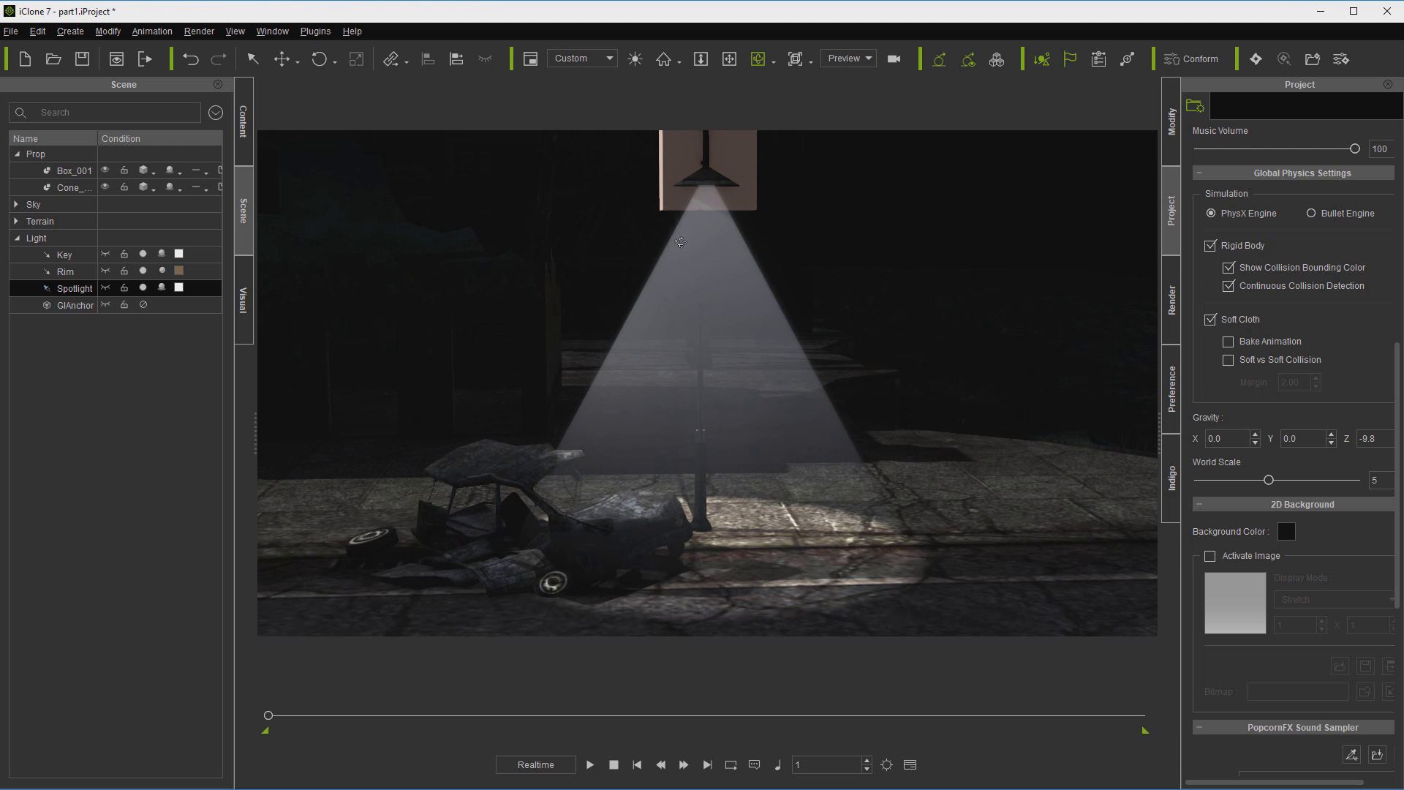
pyautogui.moveTo(680, 242); pyautogui.dragTo(1089, 273, button='right')
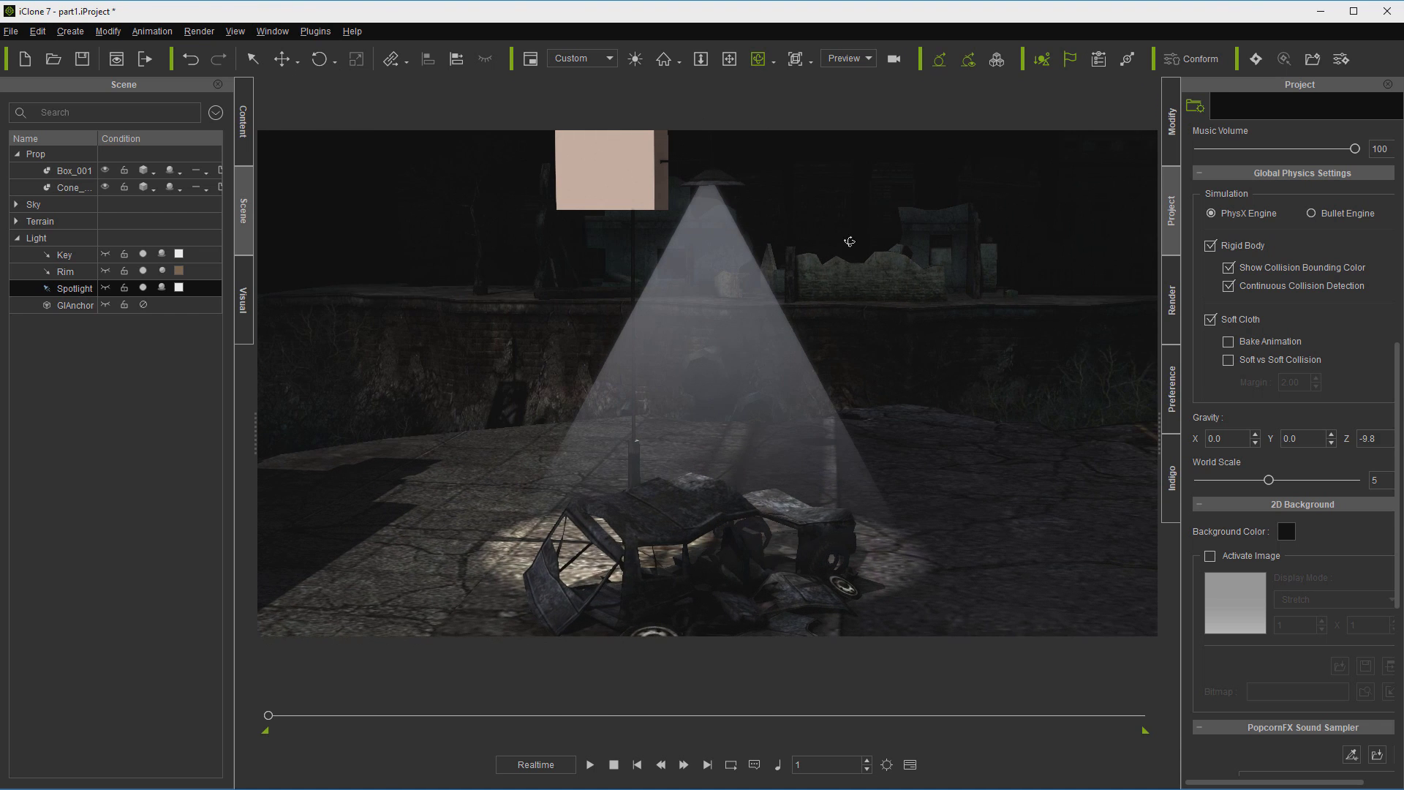
pyautogui.press('e')
pyautogui.click(281, 58)
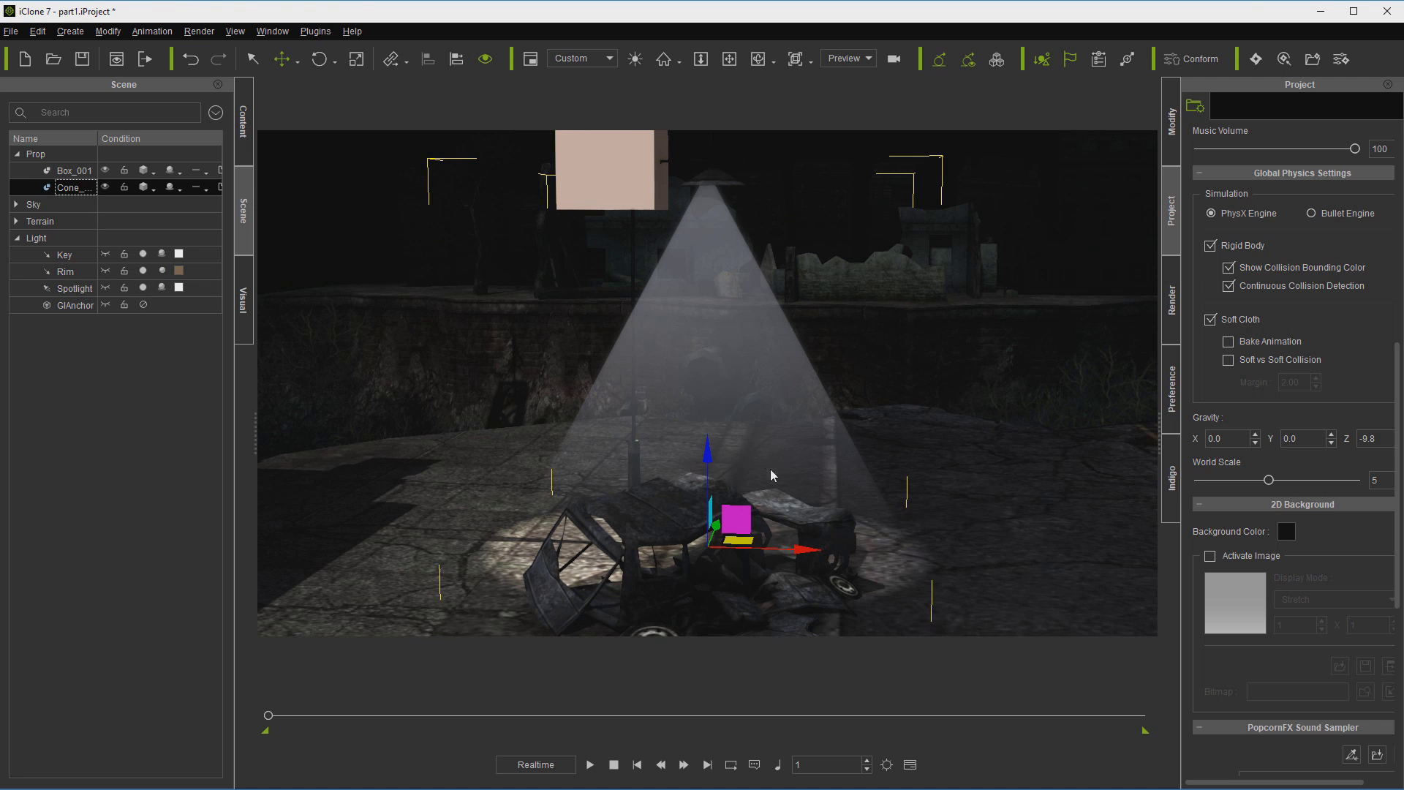
pyautogui.moveTo(804, 549); pyautogui.dragTo(809, 552)
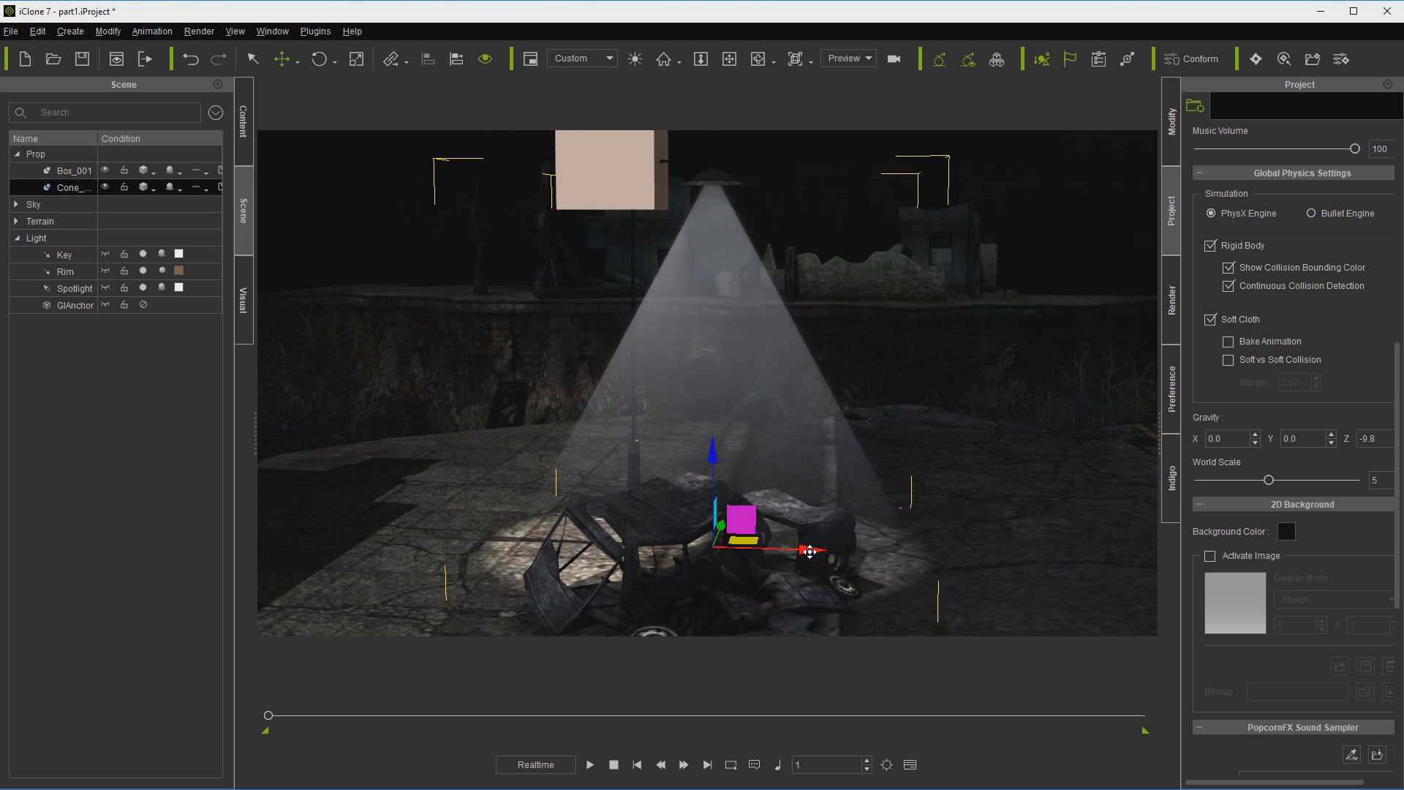
# Step: Inspect the street lamp's light cone from several angles around the wrecked car
pyautogui.click(758, 62)
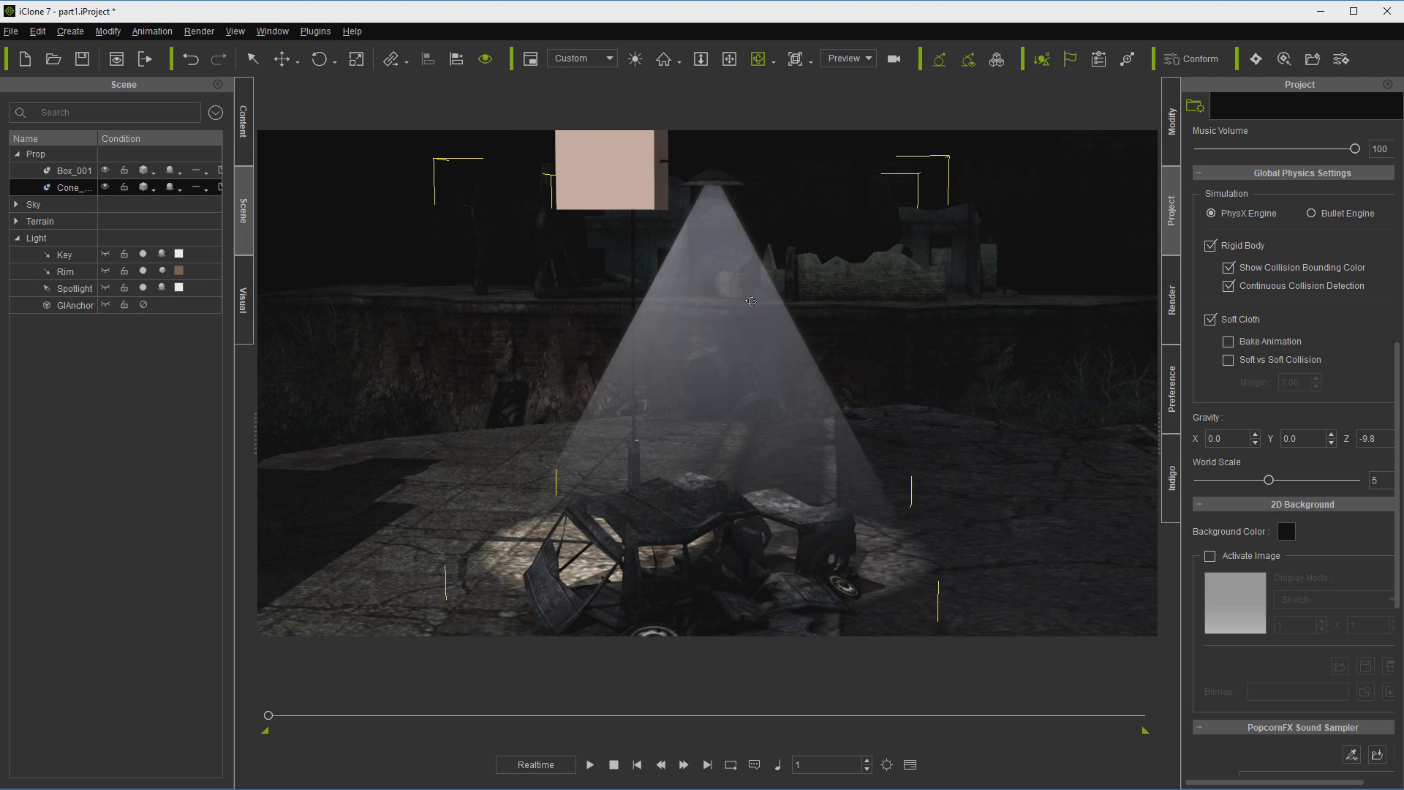
pyautogui.moveTo(556, 355); pyautogui.dragTo(350, 375)
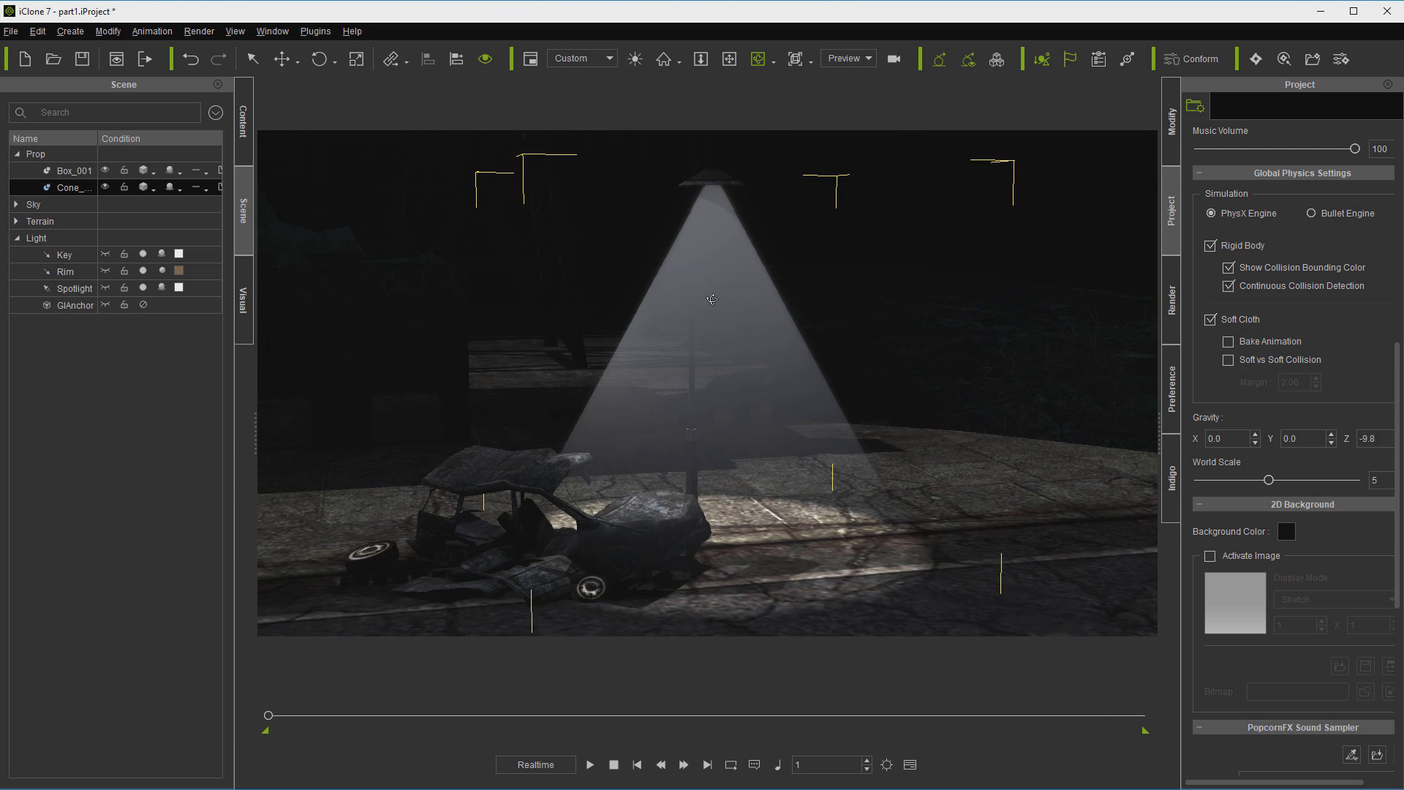
pyautogui.moveTo(716, 300); pyautogui.dragTo(616, 356)
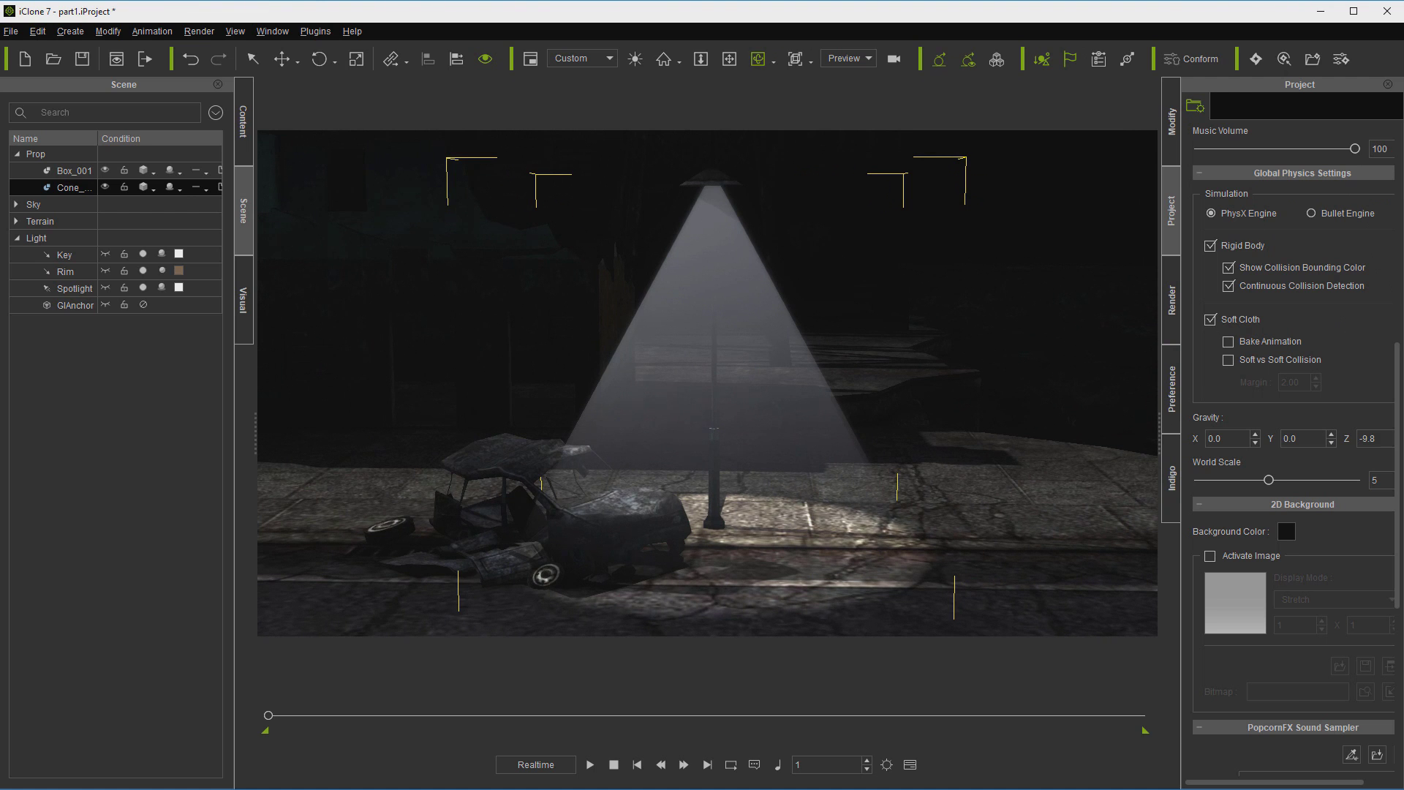
pyautogui.click(1171, 132)
pyautogui.click(1252, 106)
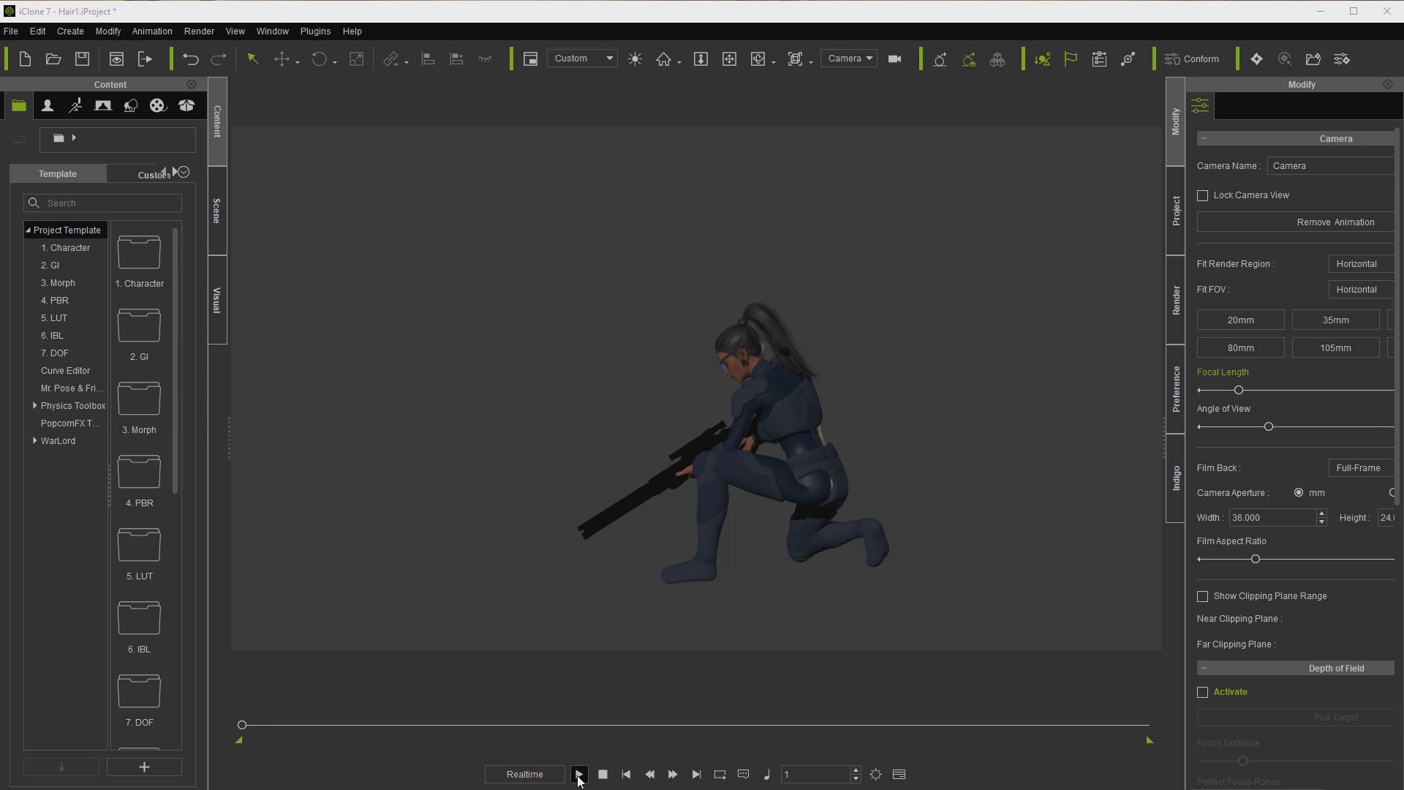
# Step: Play the kneeling sniper's animation to preview how her ponytail moves, and stop it
pyautogui.click(579, 774)
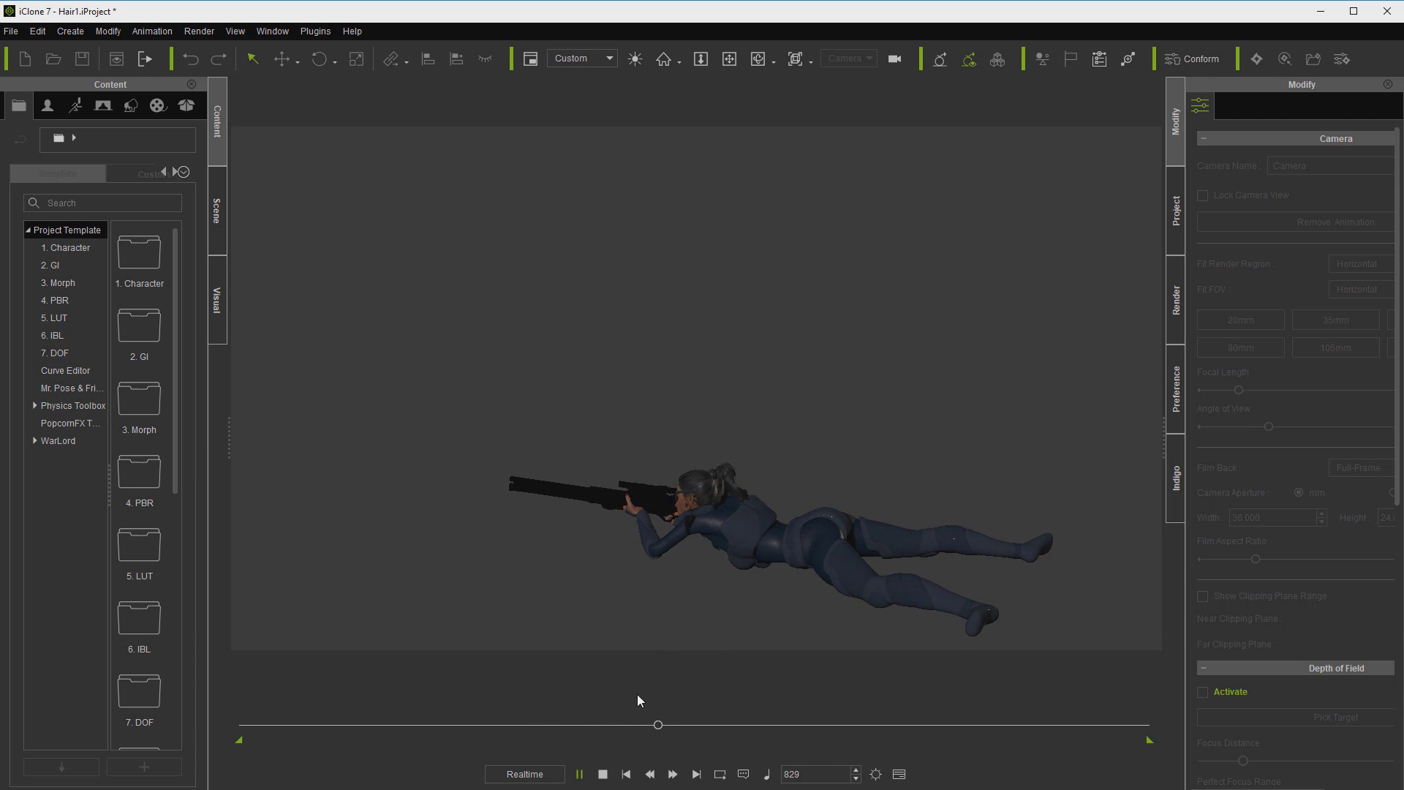
pyautogui.click(604, 776)
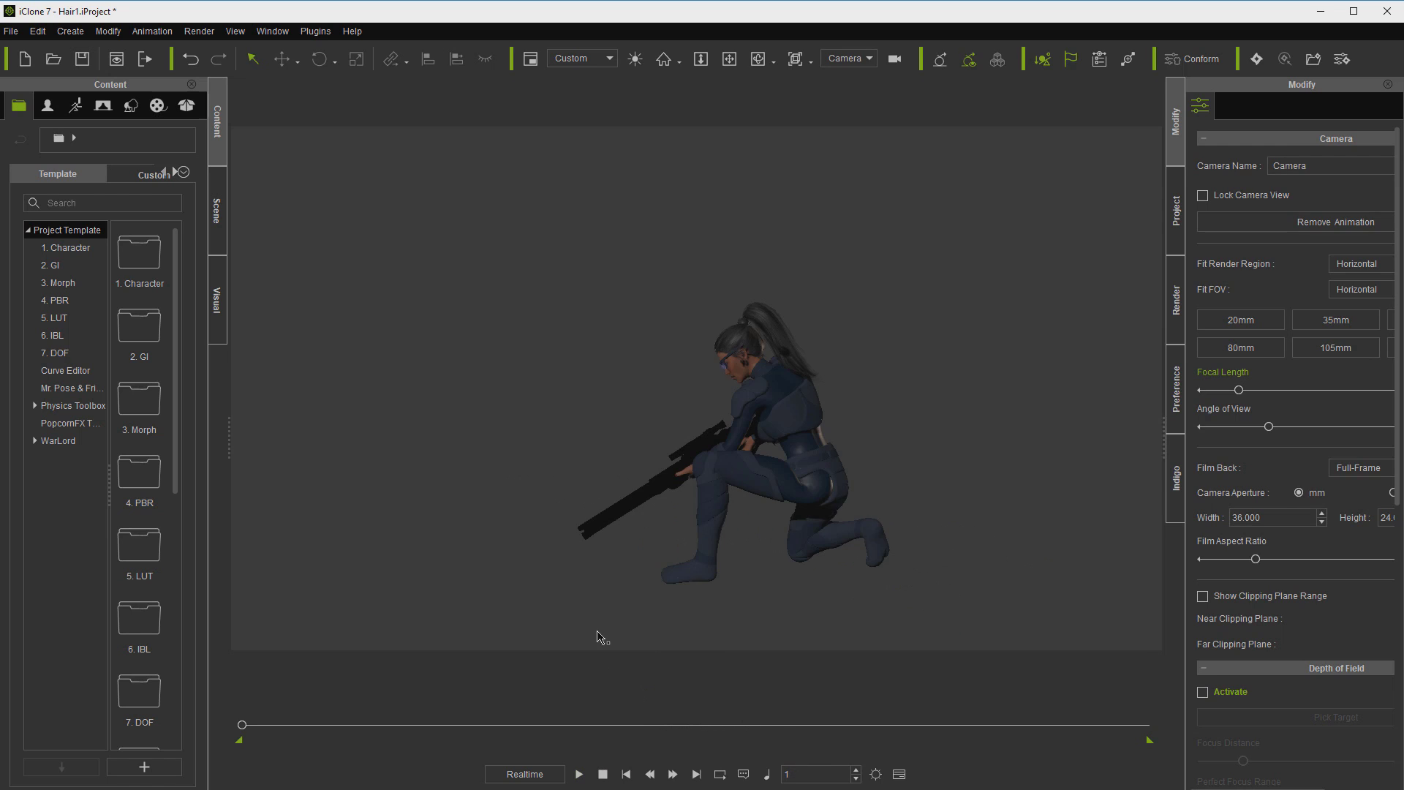
# Step: Give the sniper's hair Hair-type physics with Elasticity 1 and Stretch, Bending and Inertia 0, and play the animation to check it
pyautogui.click(751, 340)
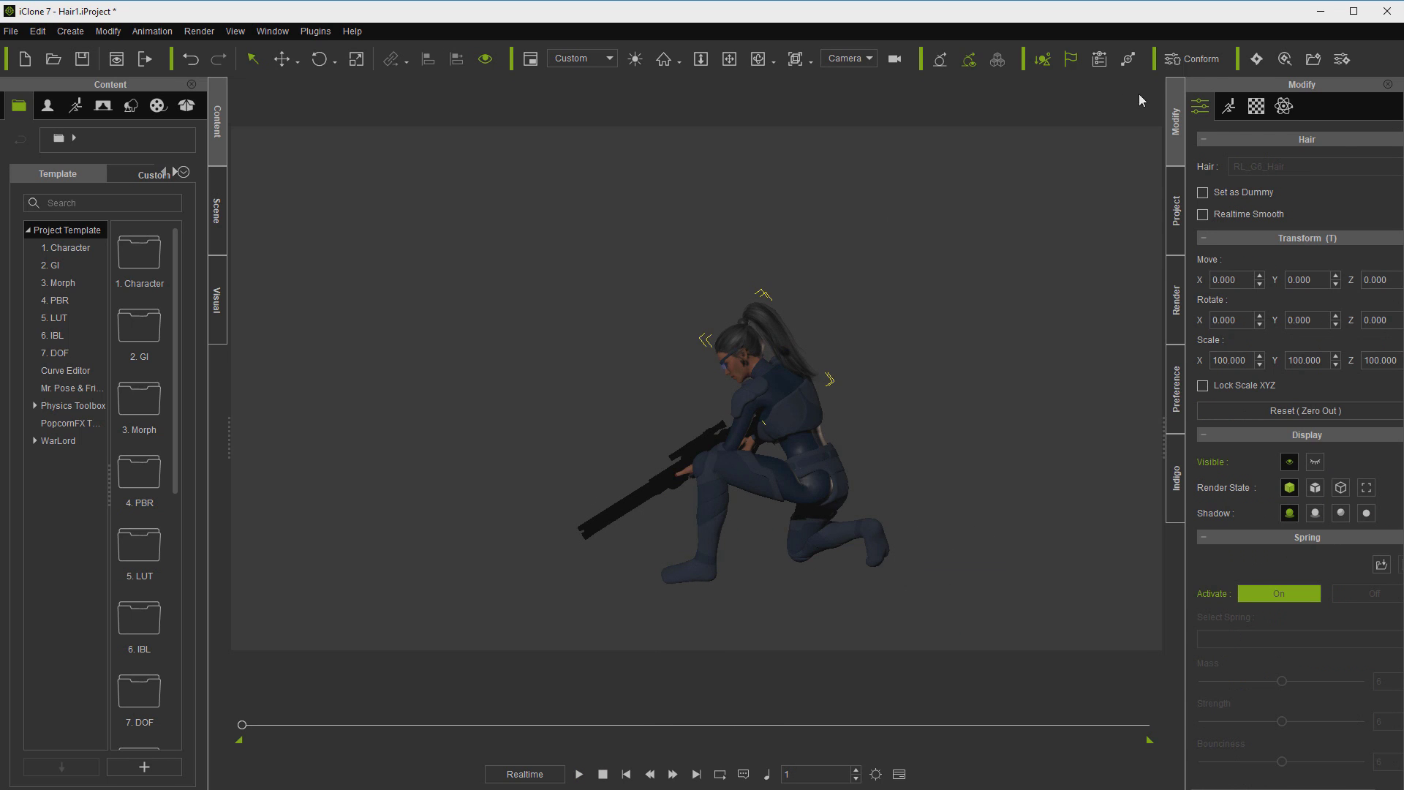
pyautogui.click(1284, 107)
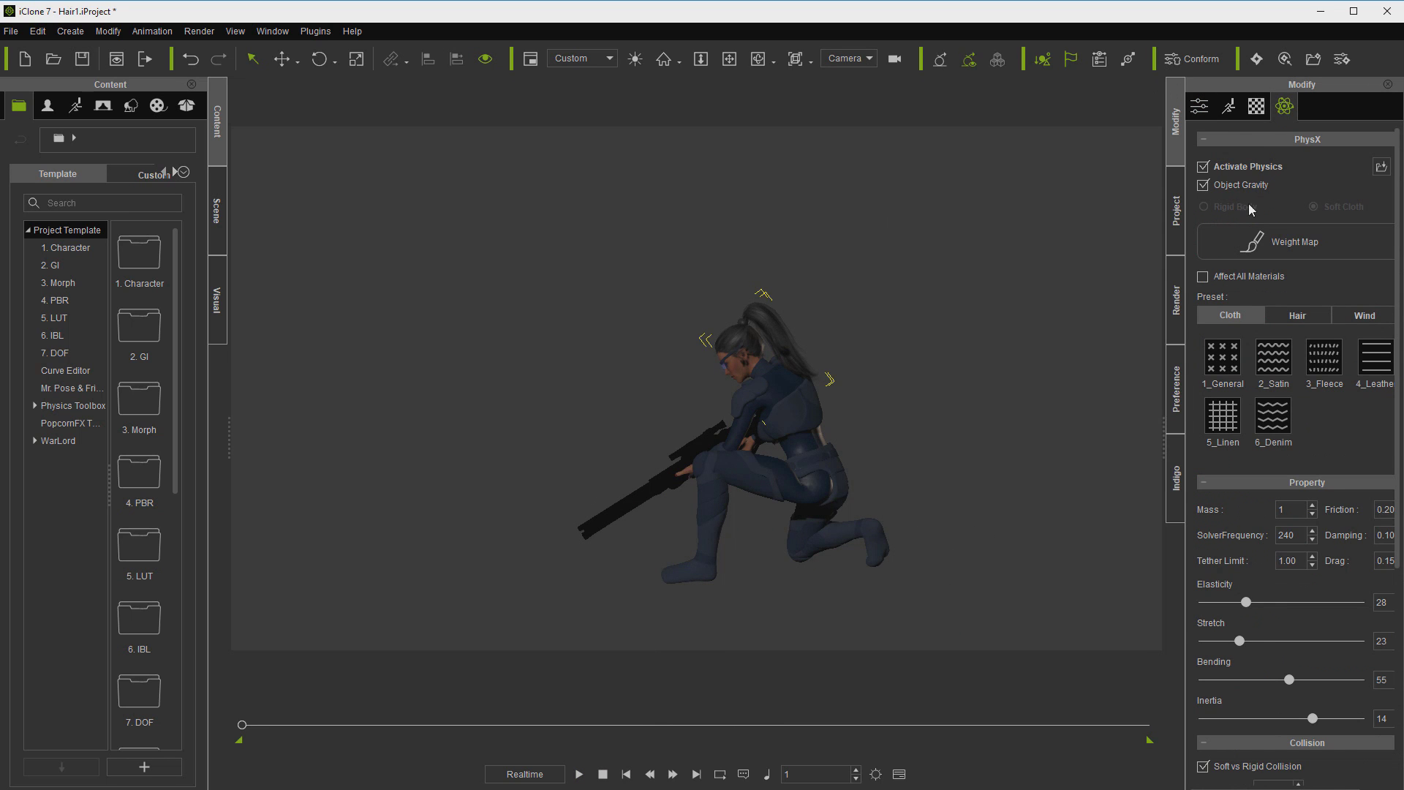
pyautogui.click(1310, 321)
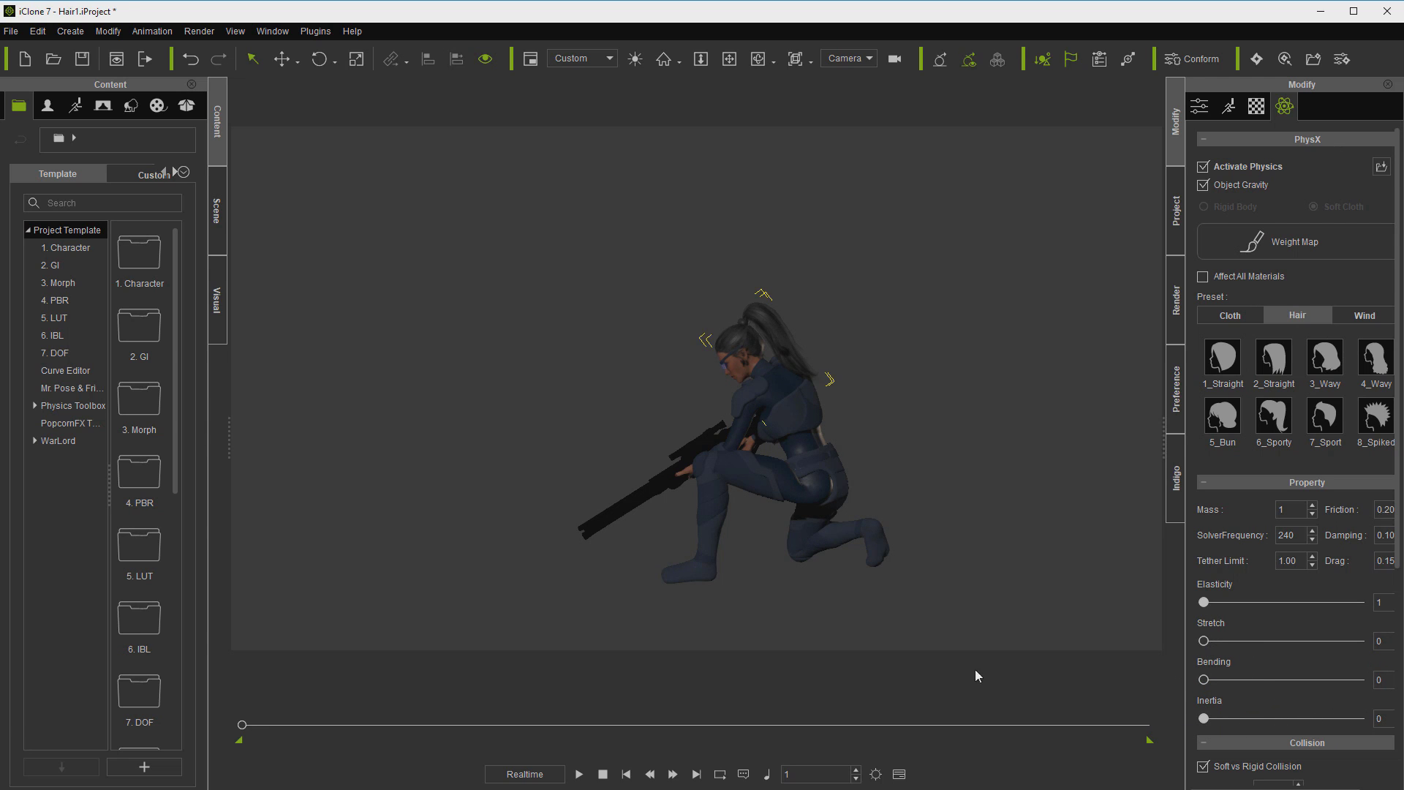
pyautogui.click(579, 773)
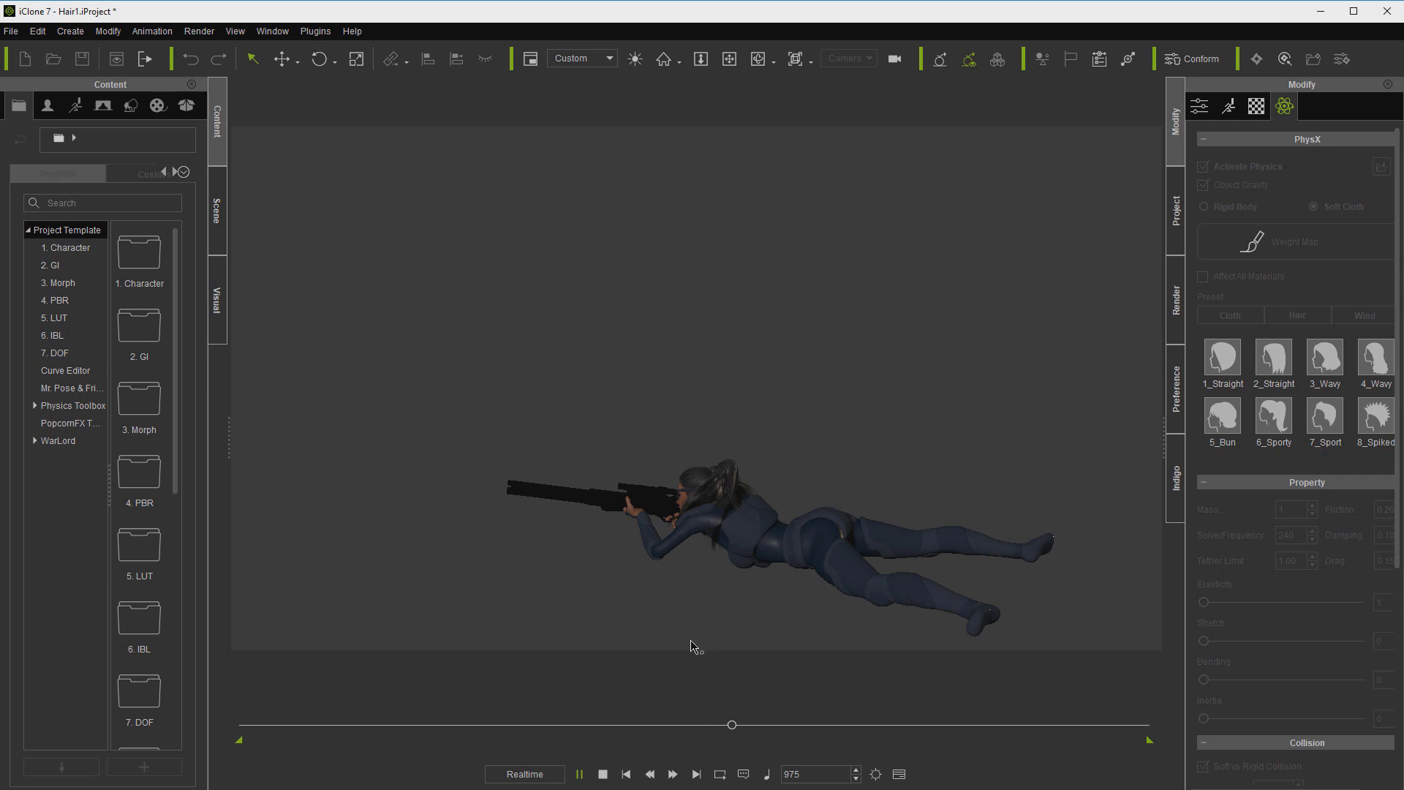
pyautogui.click(603, 774)
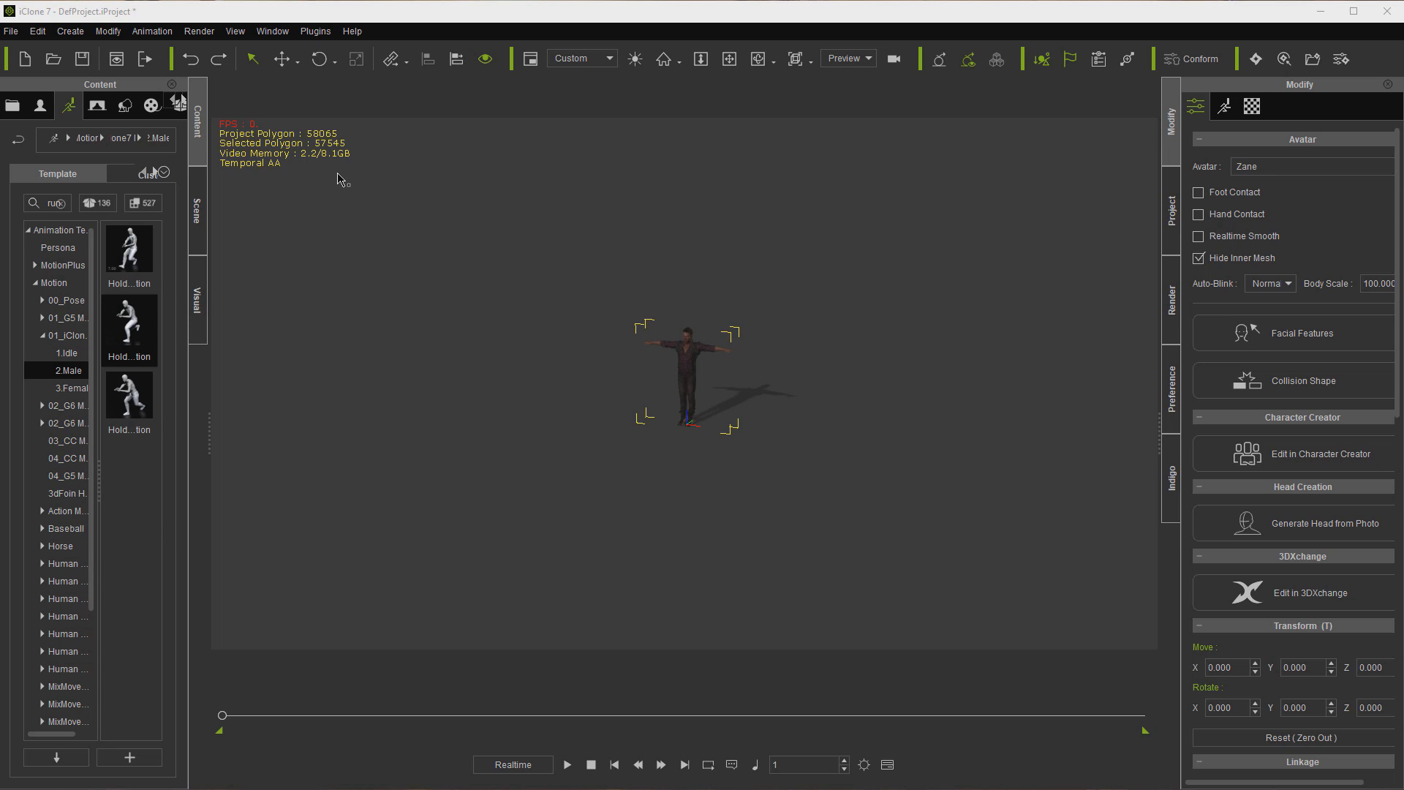
# Step: Review the Motion Setting Options for actor alignment and motion root reset without changing them
pyautogui.click(155, 32)
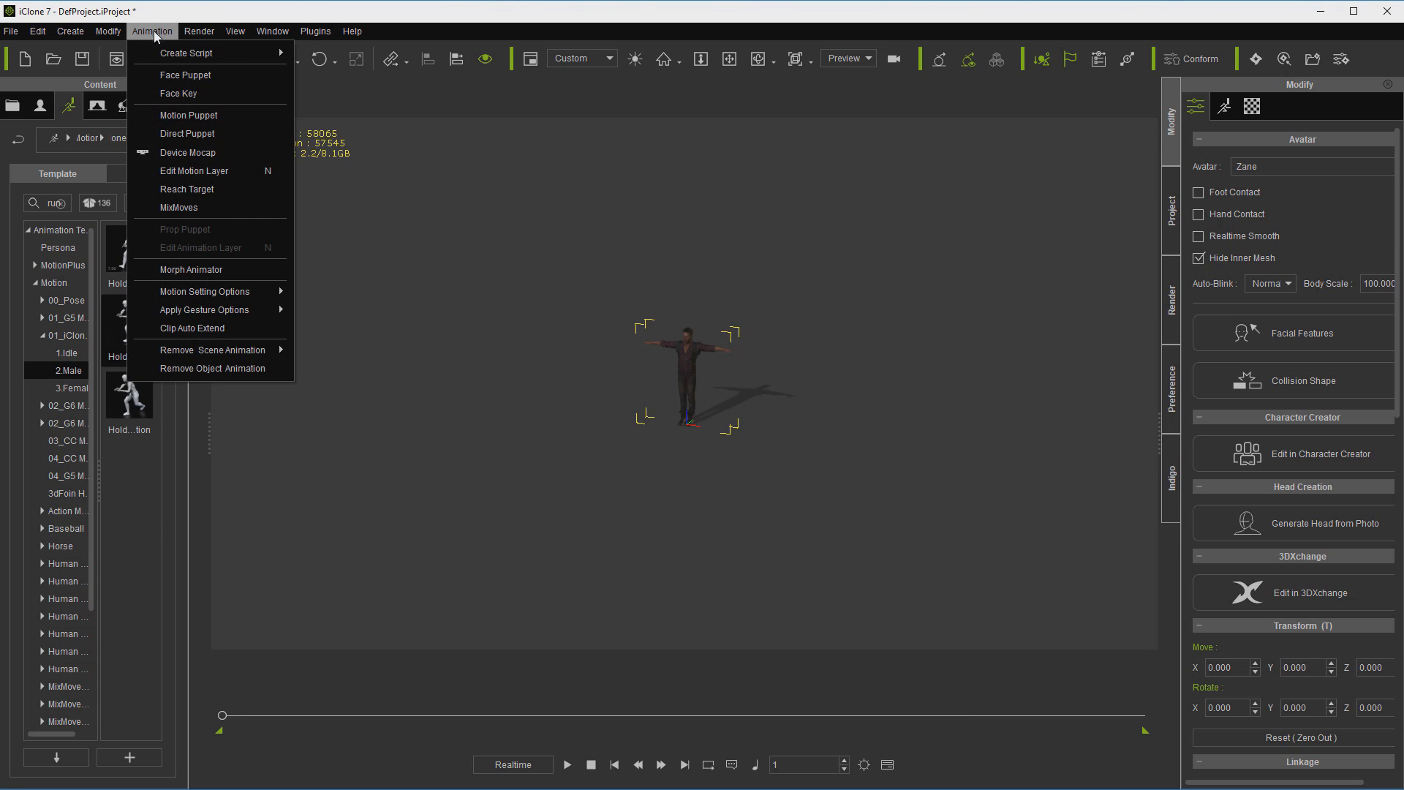
pyautogui.moveTo(242, 297)
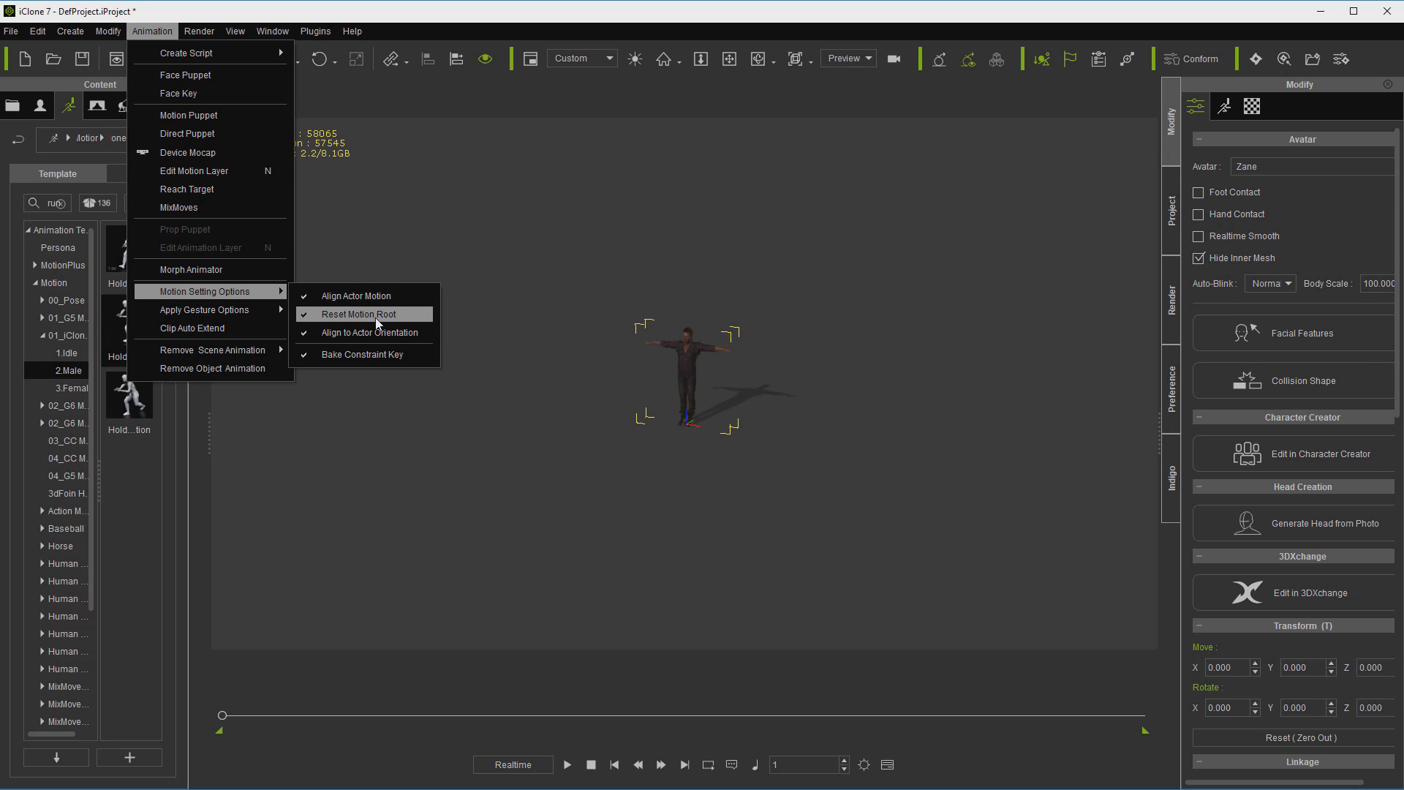
pyautogui.click(441, 198)
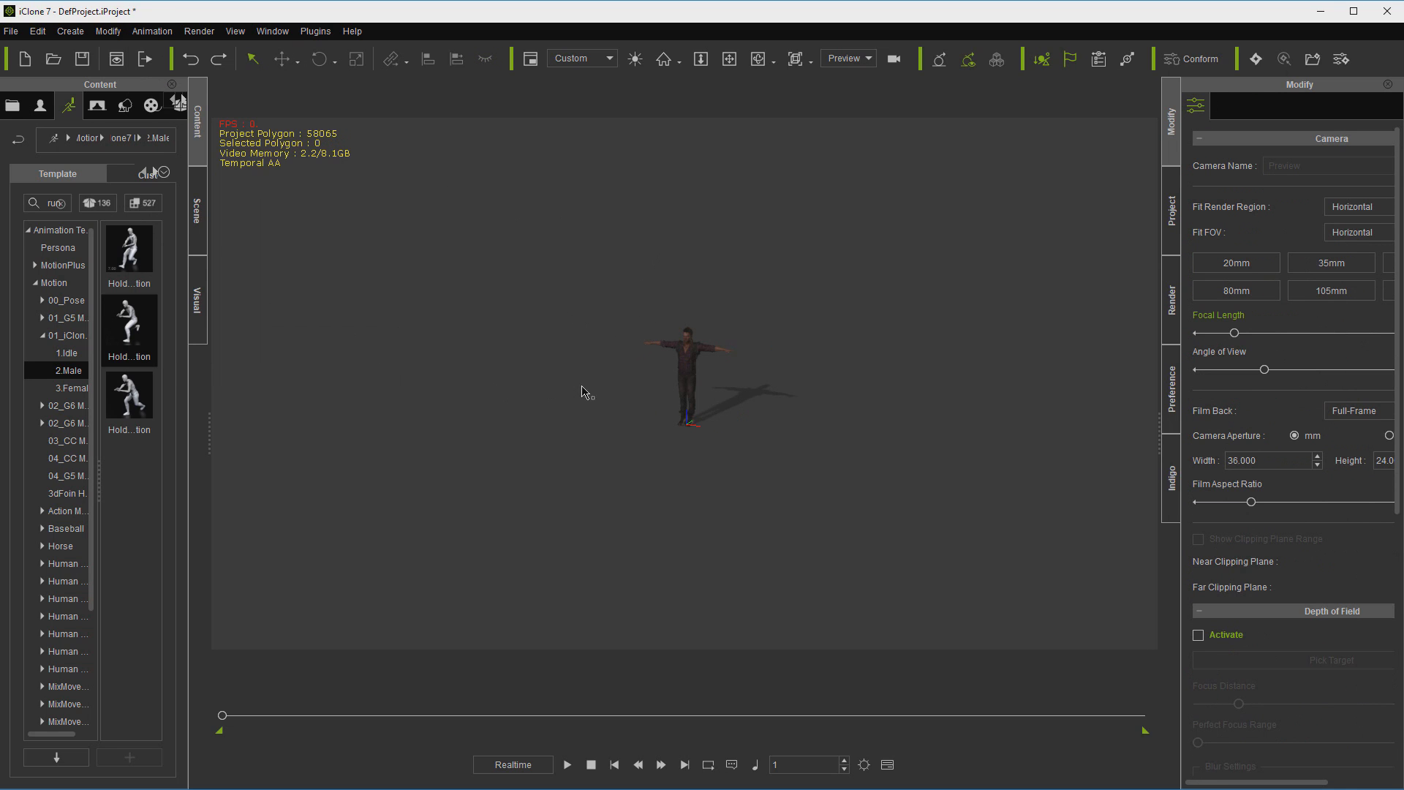
# Step: Apply the second Hold motion from the run search results to the male avatar and play it back
pyautogui.click(690, 343)
pyautogui.doubleClick(126, 344)
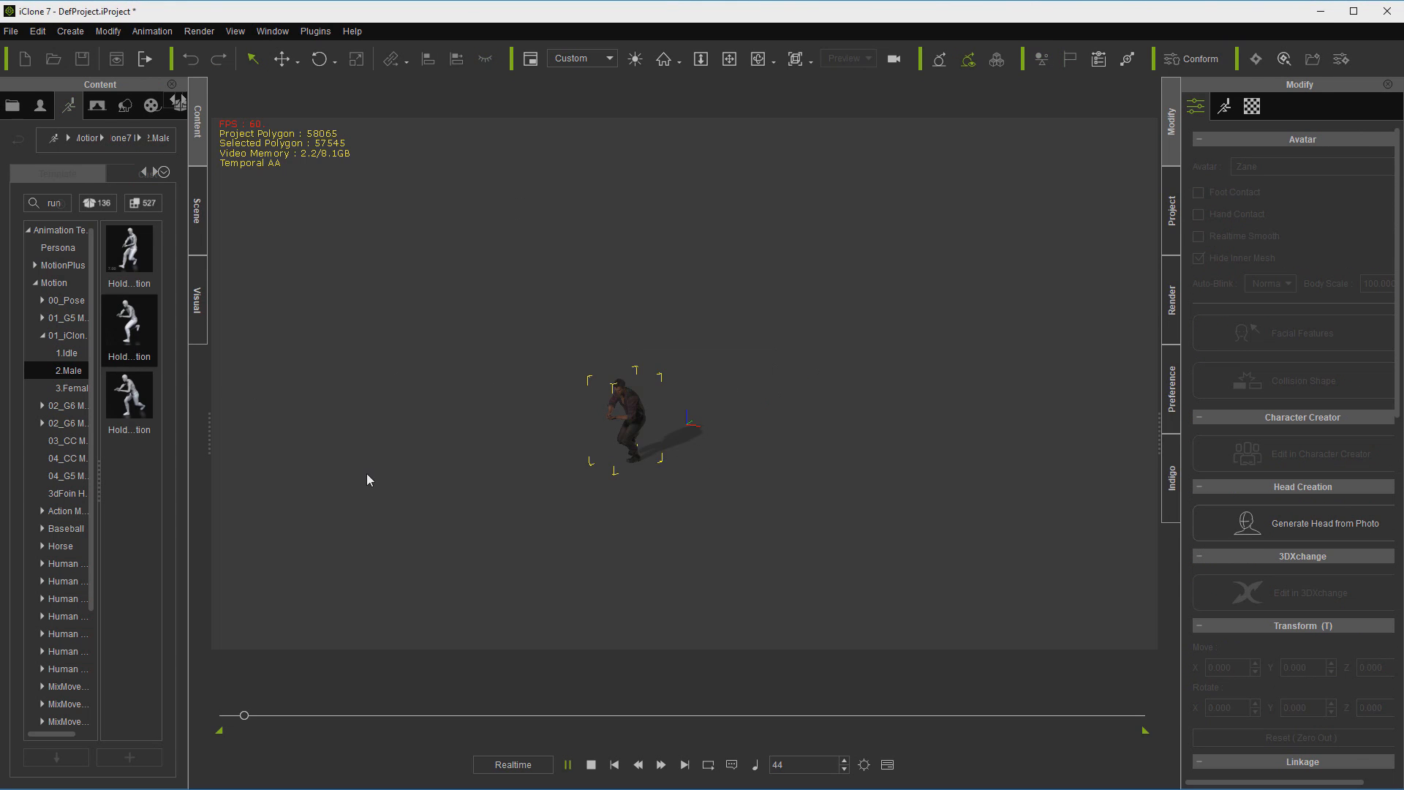
pyautogui.click(615, 764)
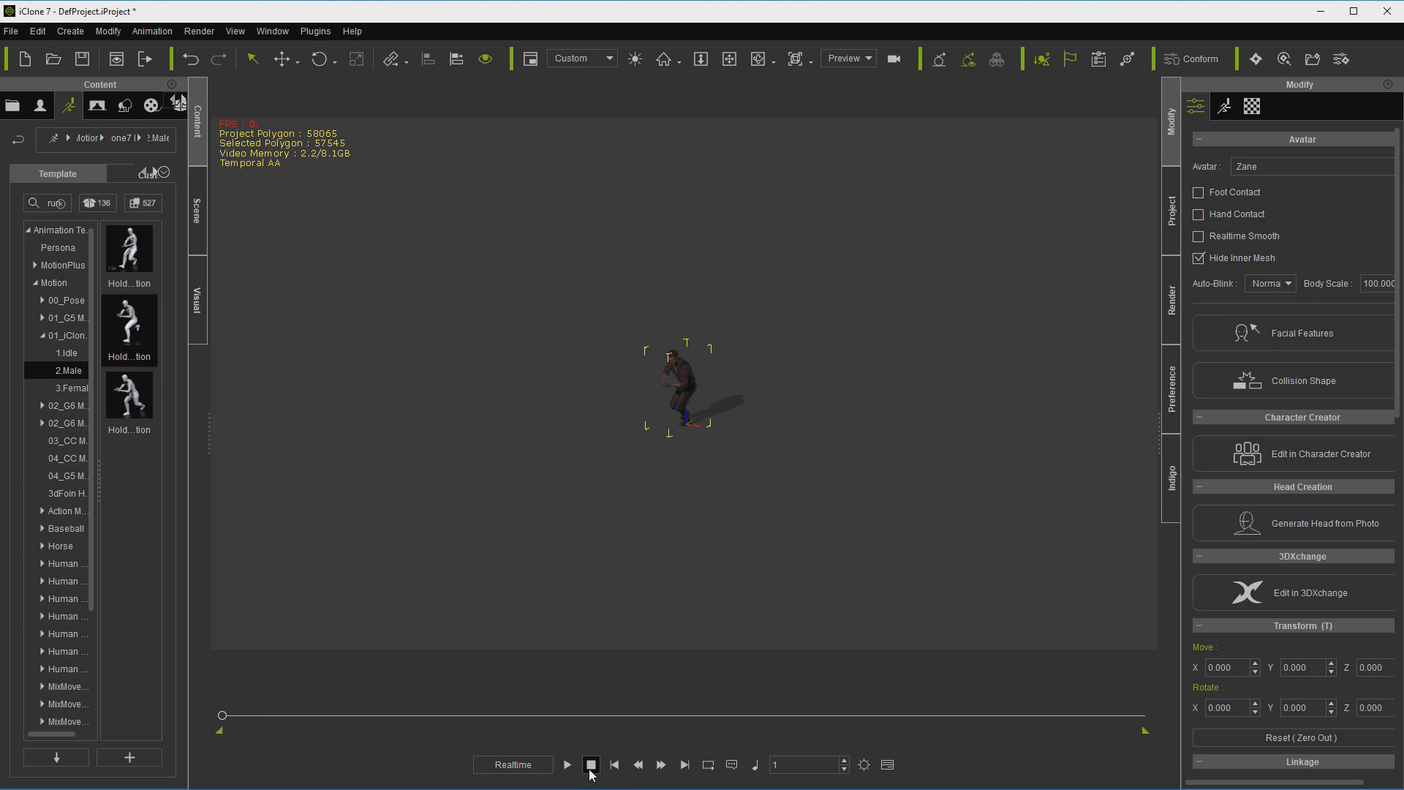
pyautogui.click(568, 765)
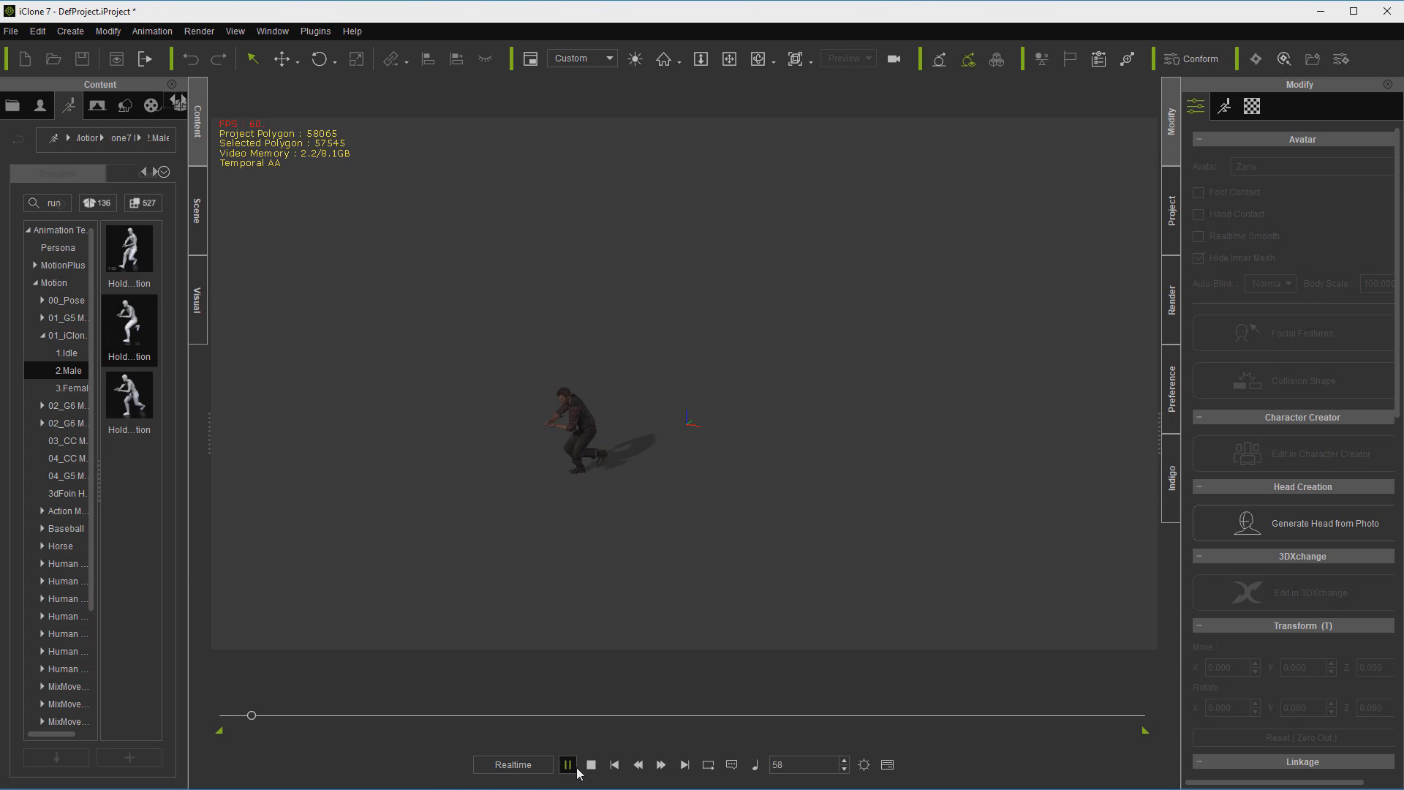
pyautogui.click(592, 765)
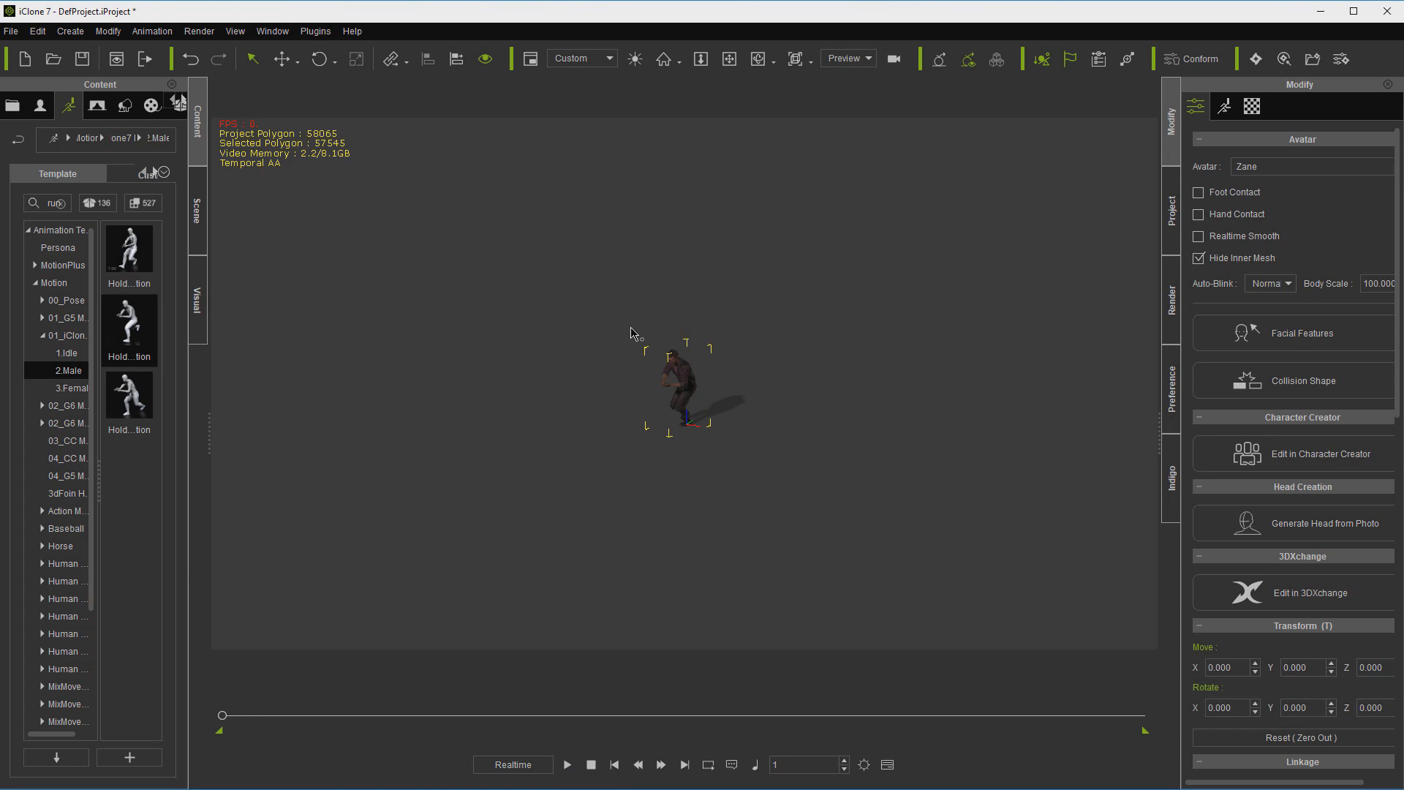
# Step: Remove the object animation from the male avatar
pyautogui.rightClick(699, 393)
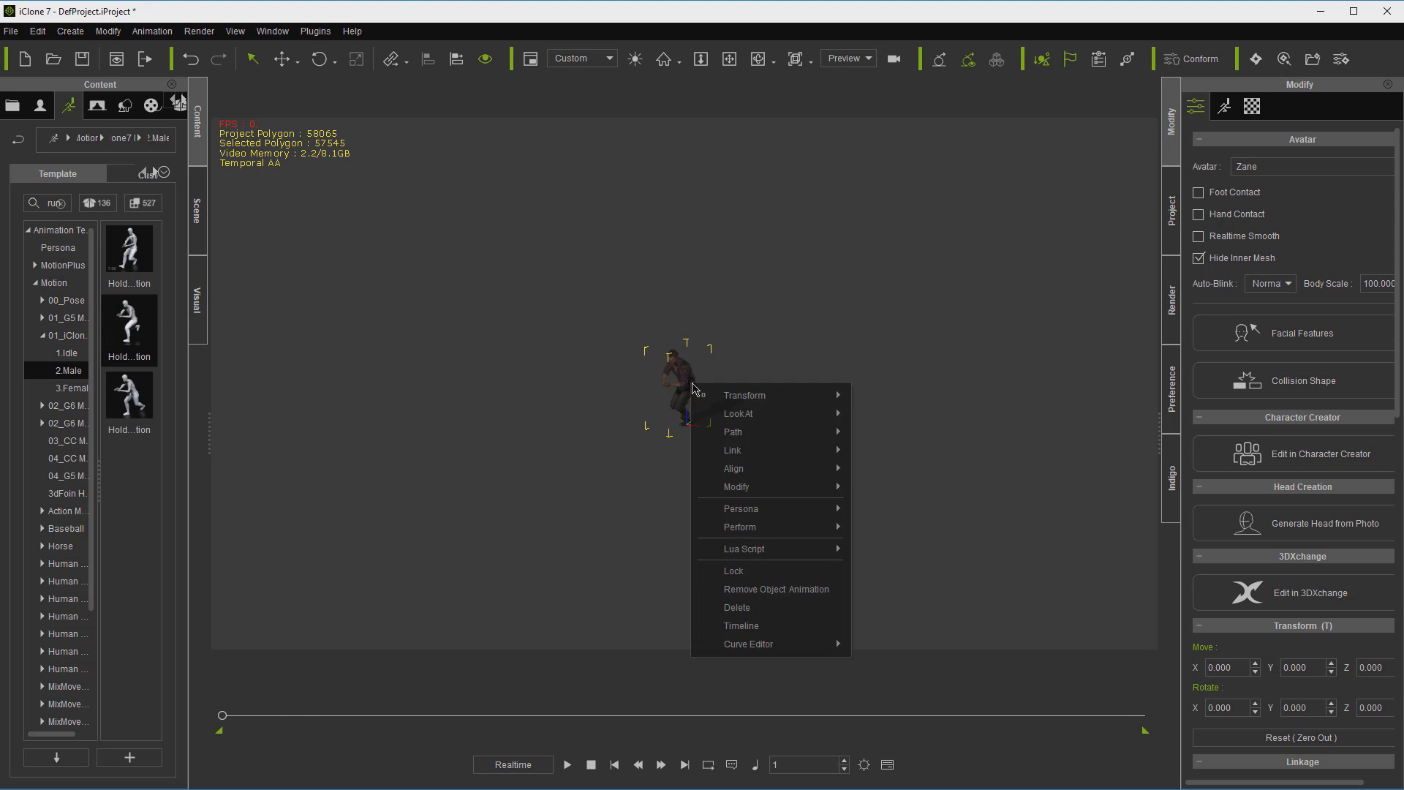
pyautogui.click(773, 591)
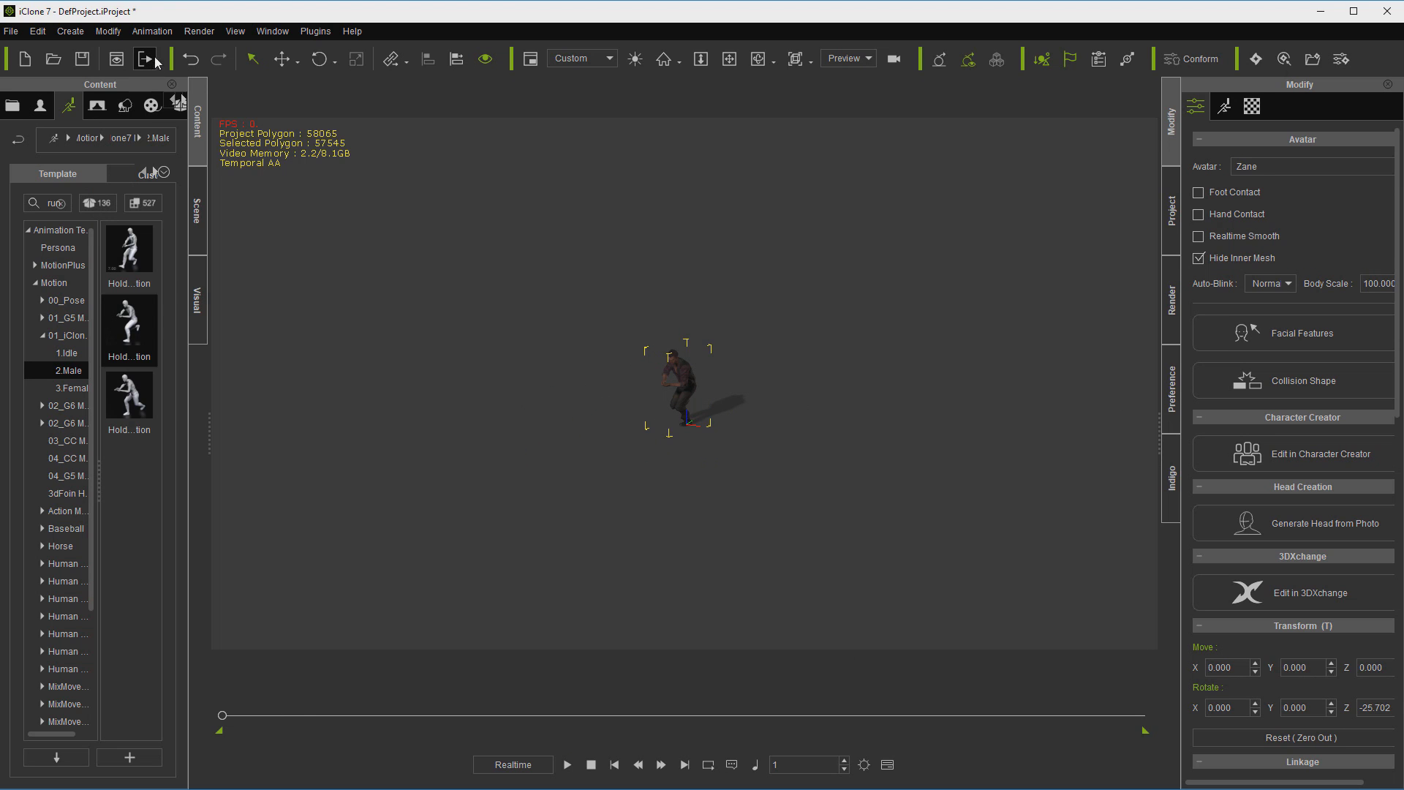
# Step: Turn off Align to Actor Orientation, reapply the second Hold motion to the avatar, and pause playback at frame 40
pyautogui.click(155, 33)
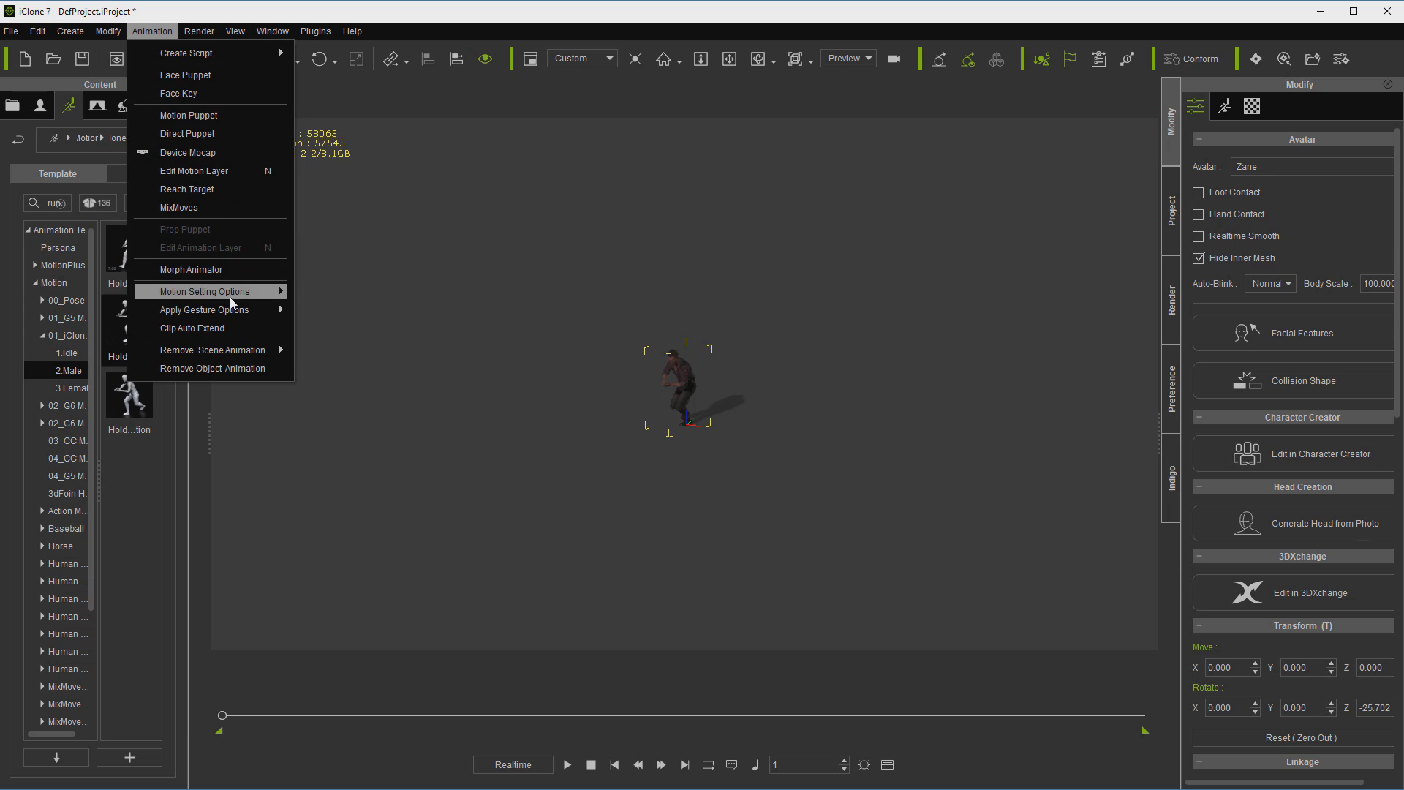
pyautogui.click(307, 332)
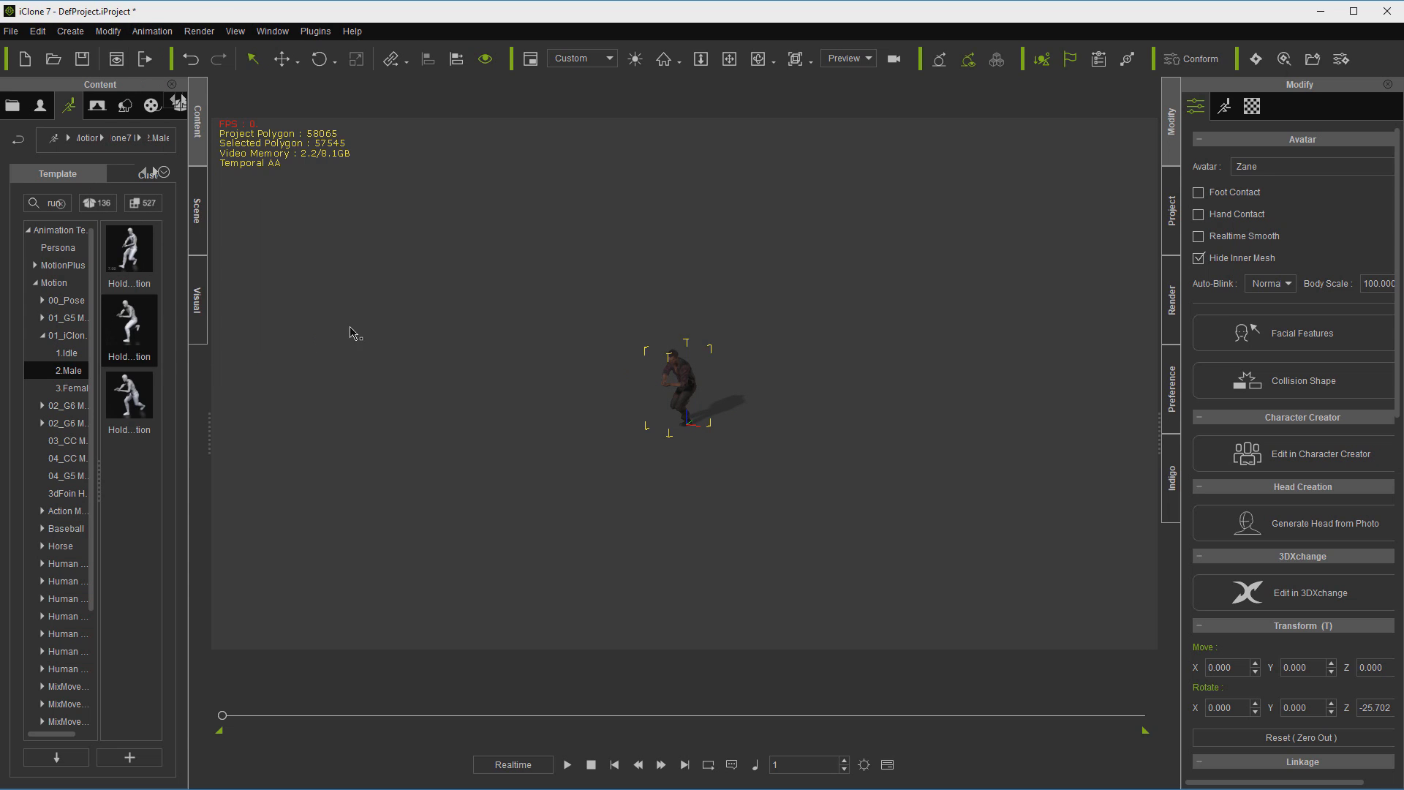
pyautogui.doubleClick(132, 326)
pyautogui.press('space')
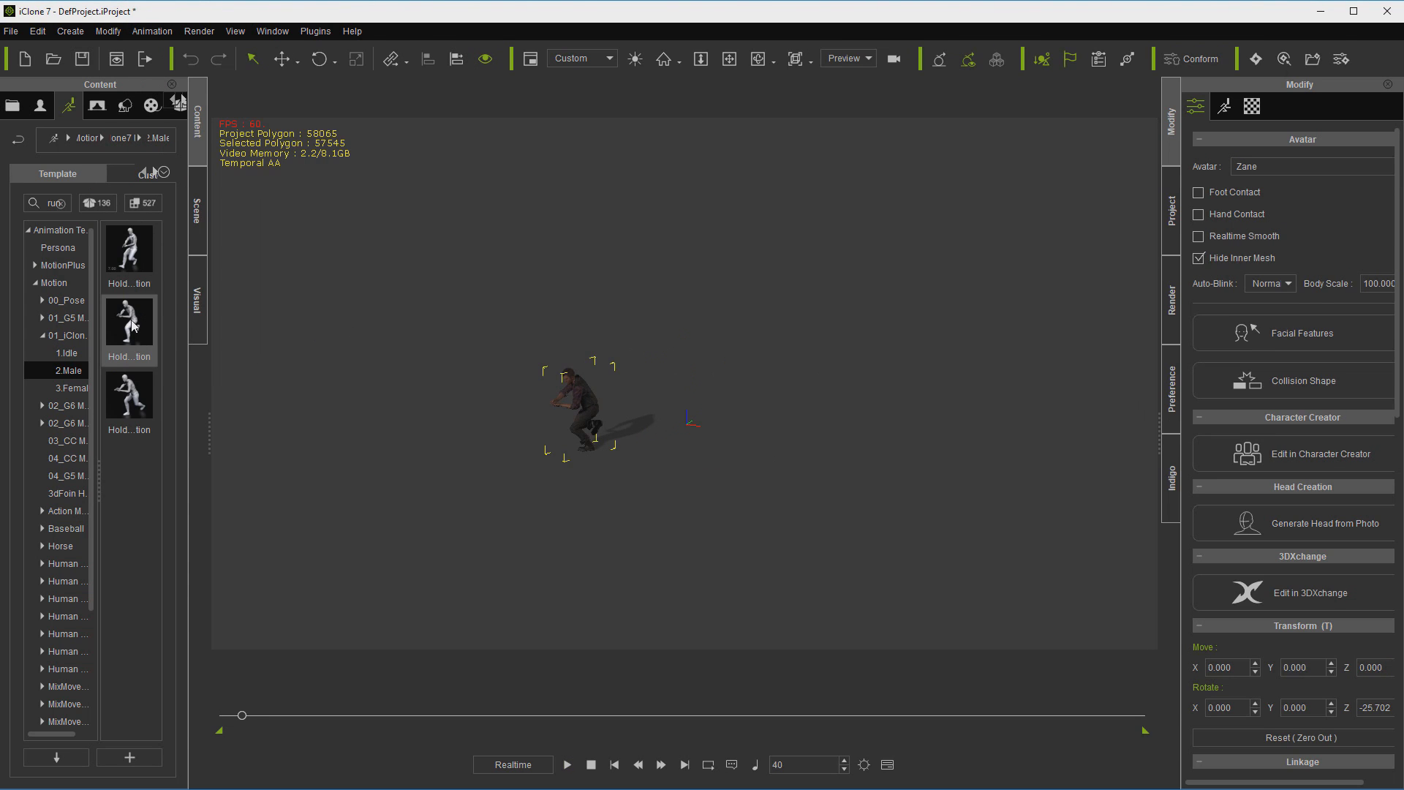
# Step: Apply the second Hold motion to the male avatar once more and play the combined run from the first frame
pyautogui.doubleClick(131, 325)
pyautogui.press('space')
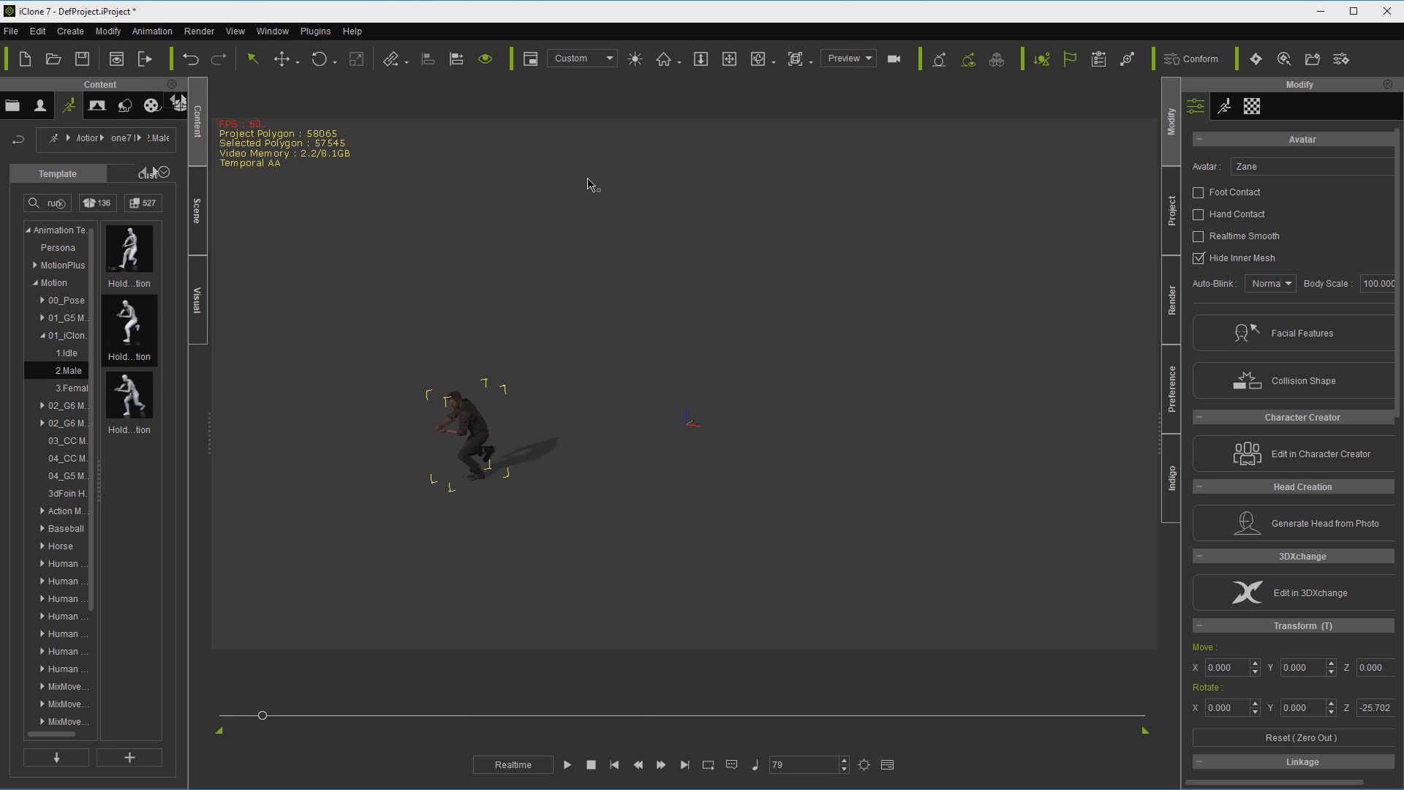
pyautogui.click(616, 766)
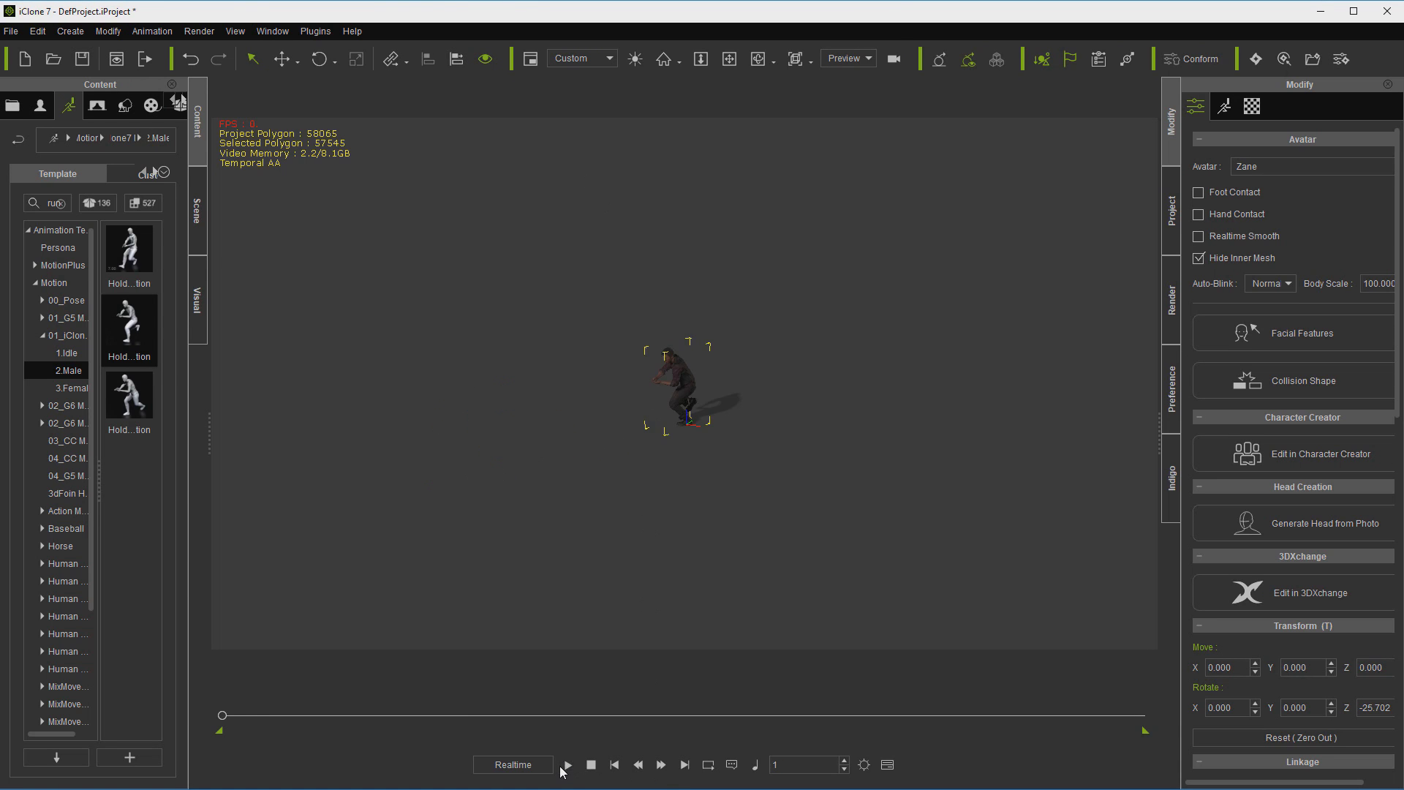
pyautogui.click(563, 766)
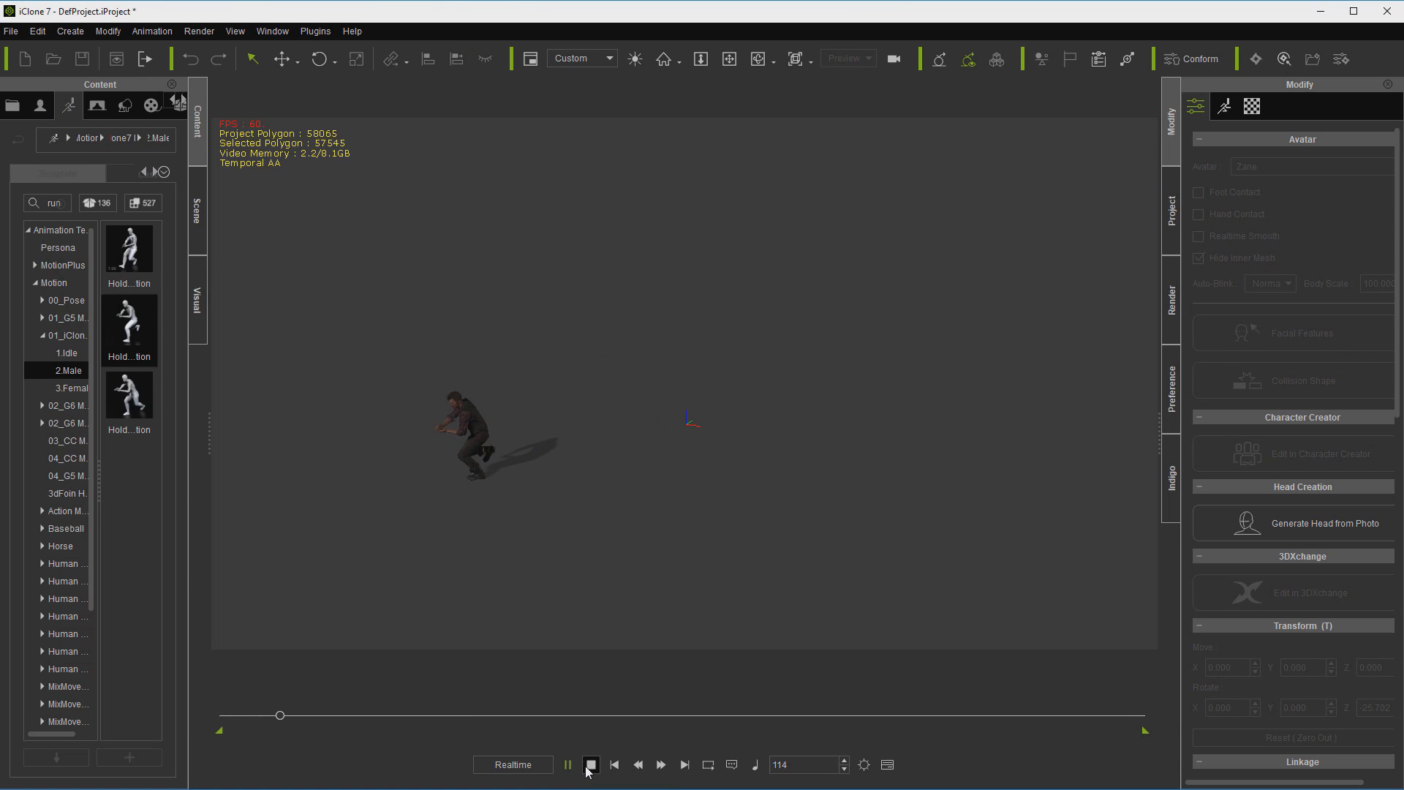
pyautogui.click(568, 765)
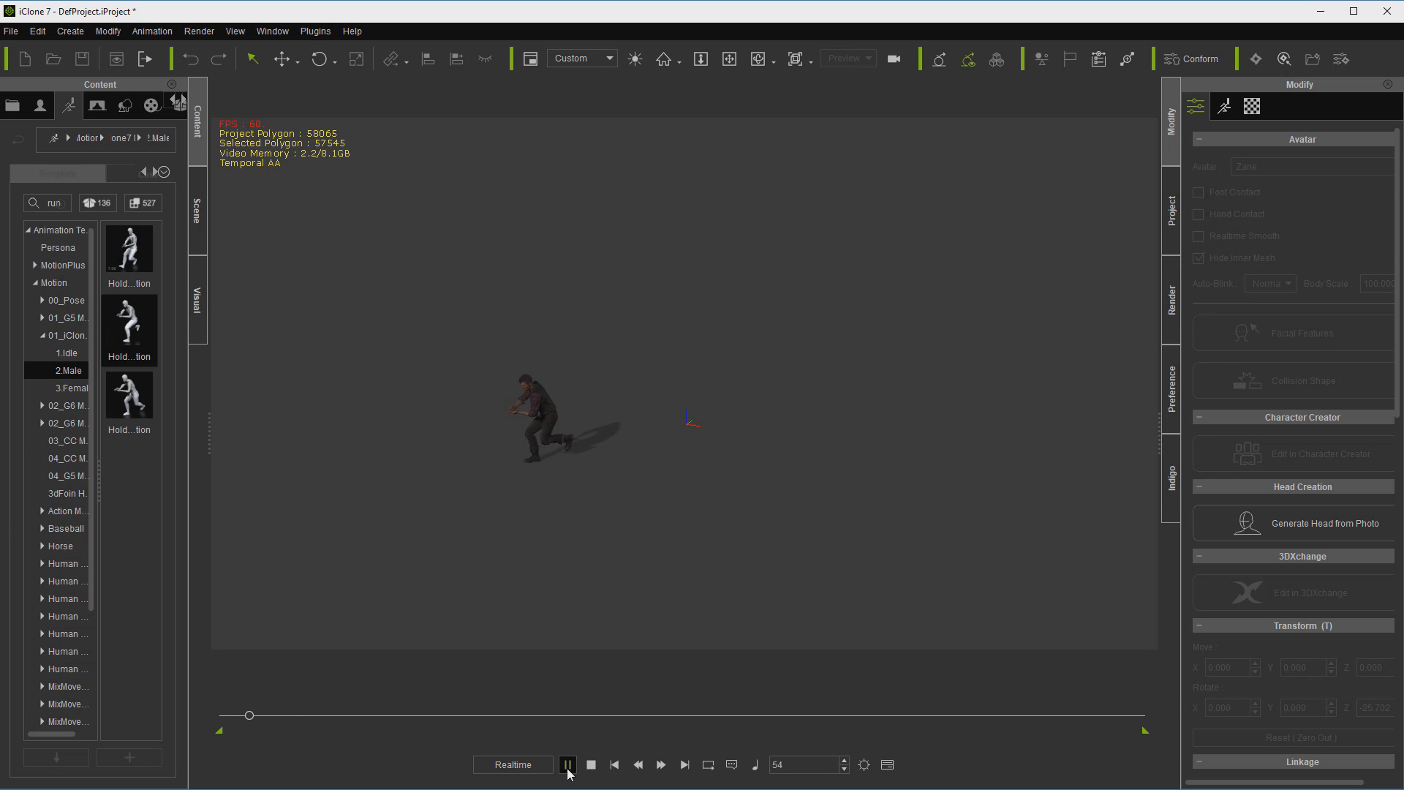
pyautogui.click(592, 764)
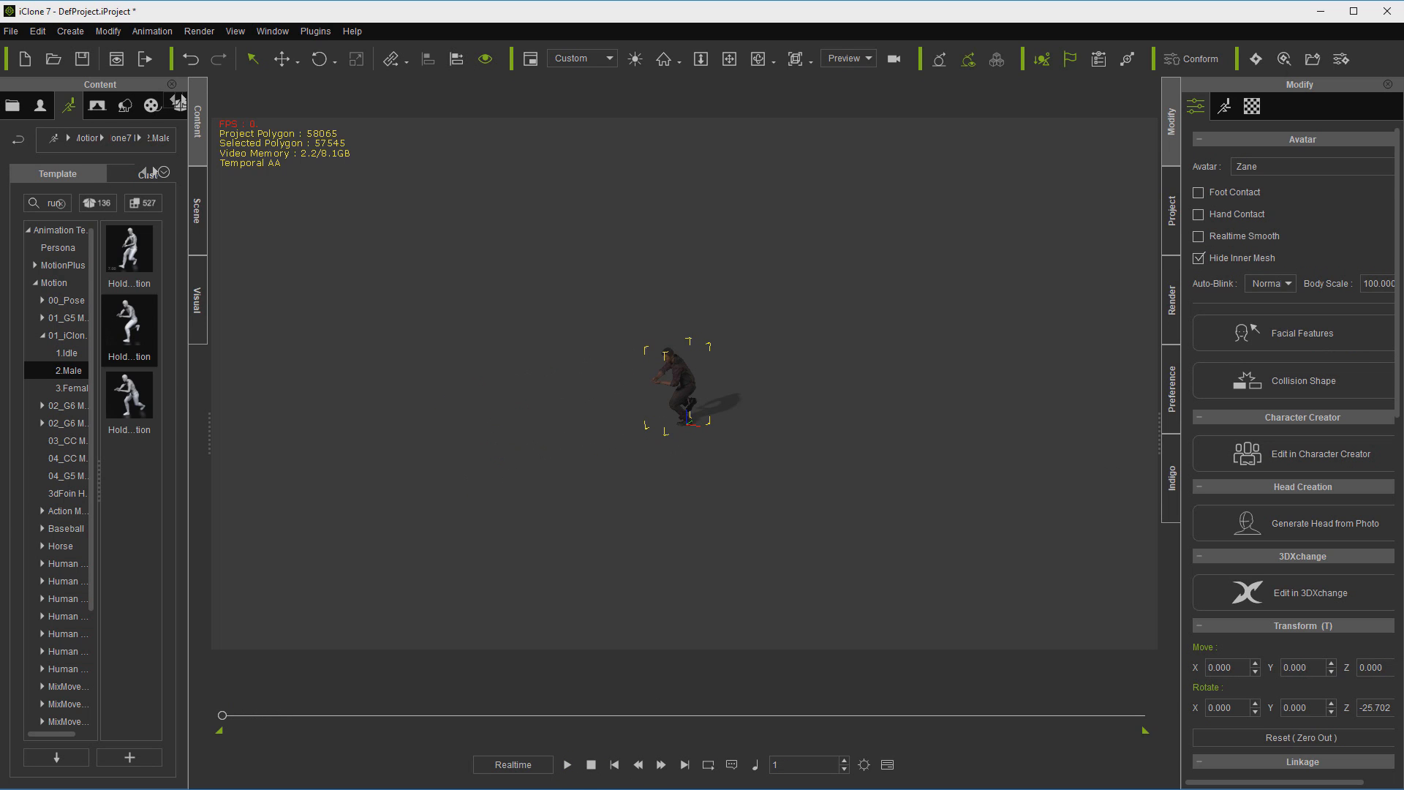
# Step: Remove the object animation from the male avatar and turn off Align Actor Motion in the Motion Setting Options
pyautogui.rightClick(700, 399)
pyautogui.click(808, 601)
pyautogui.click(153, 31)
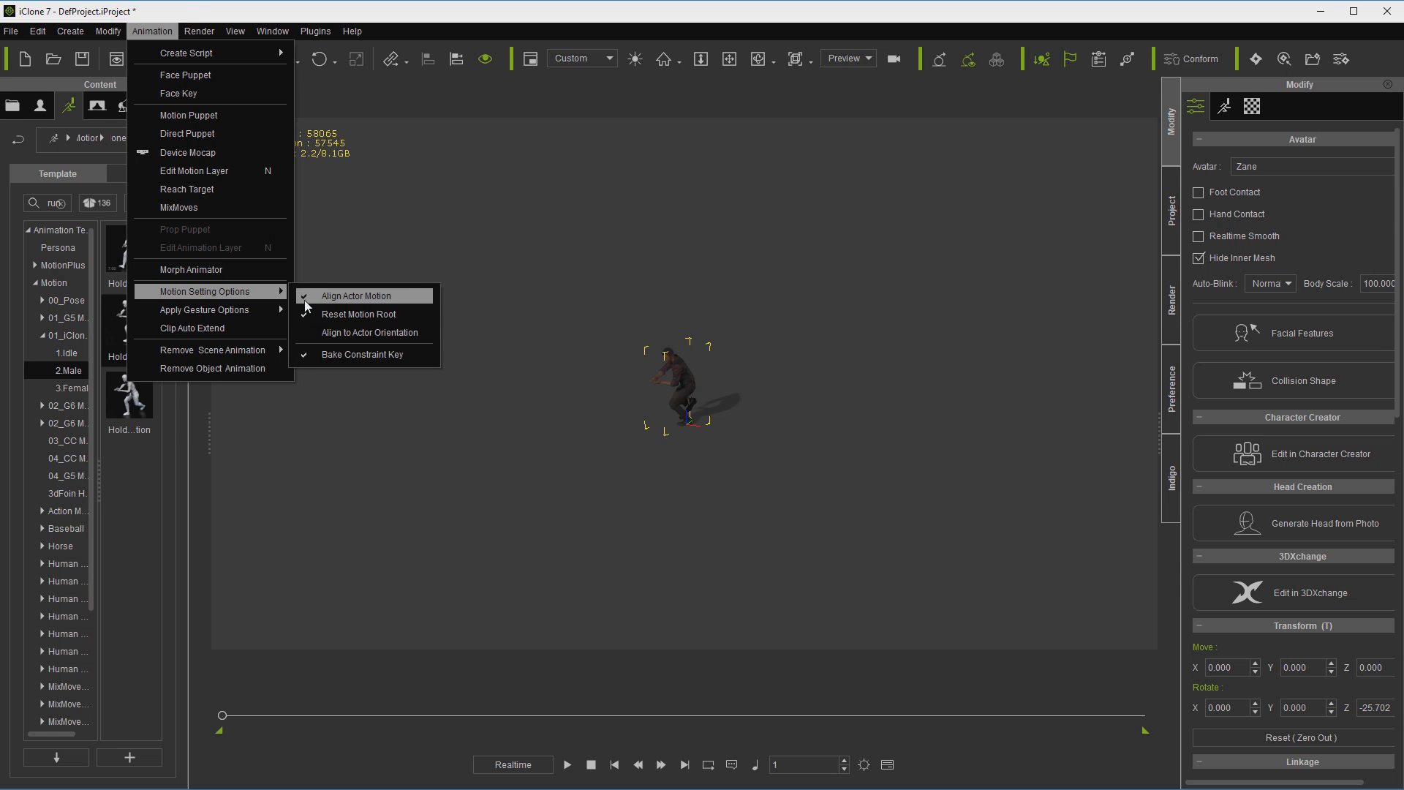
pyautogui.click(306, 300)
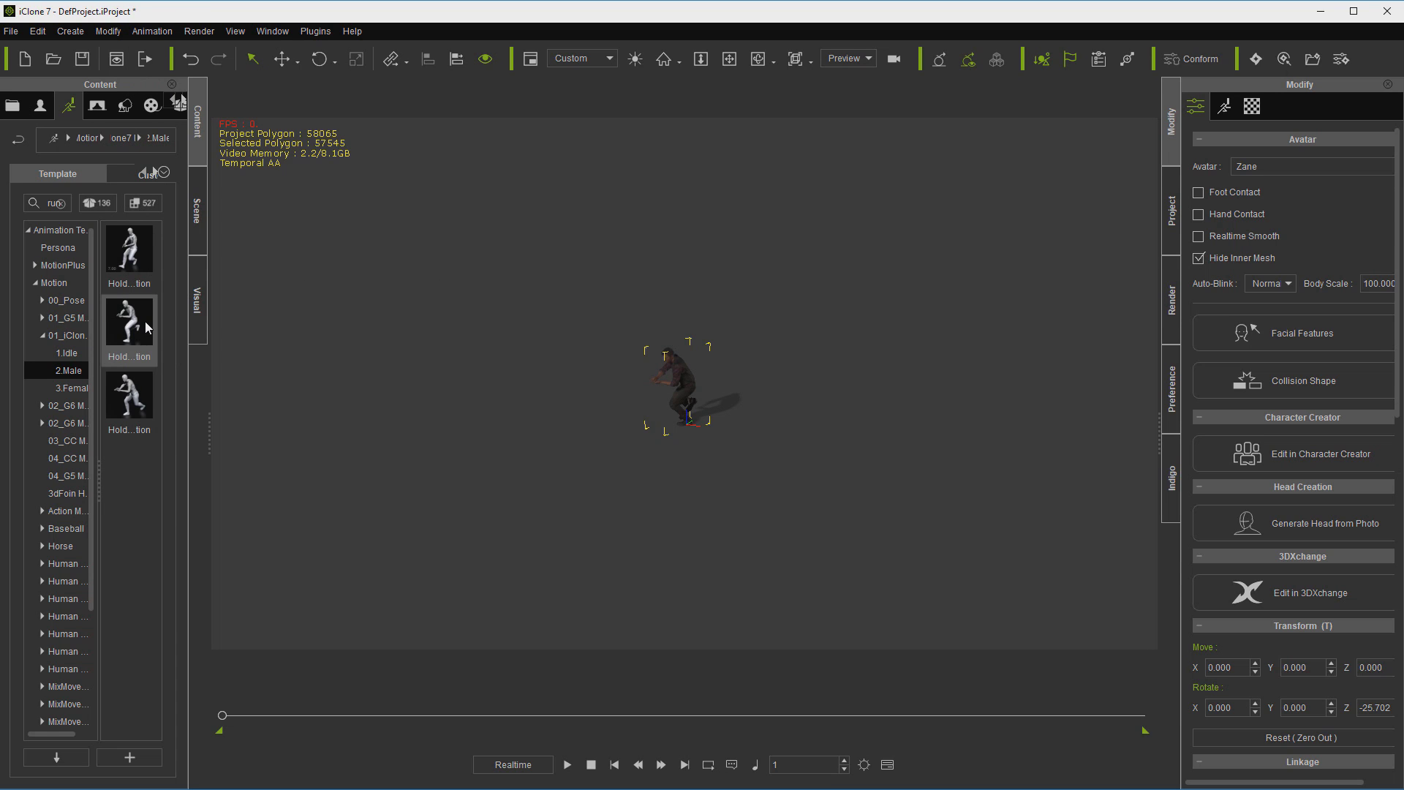
# Step: Apply the second Hold motion to the avatar with Align Actor Motion off and play it back from the start
pyautogui.moveTo(147, 329); pyautogui.dragTo(490, 428)
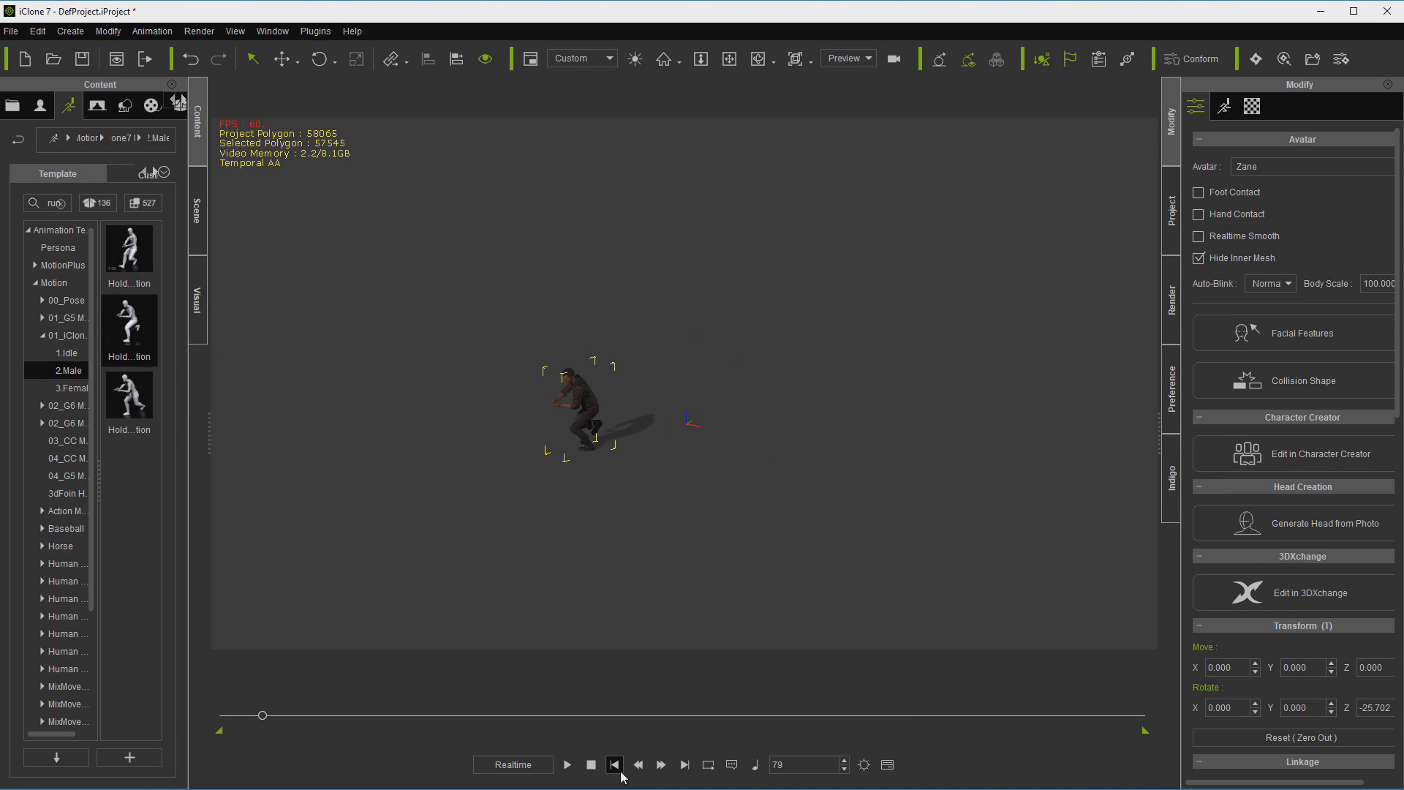
pyautogui.click(568, 765)
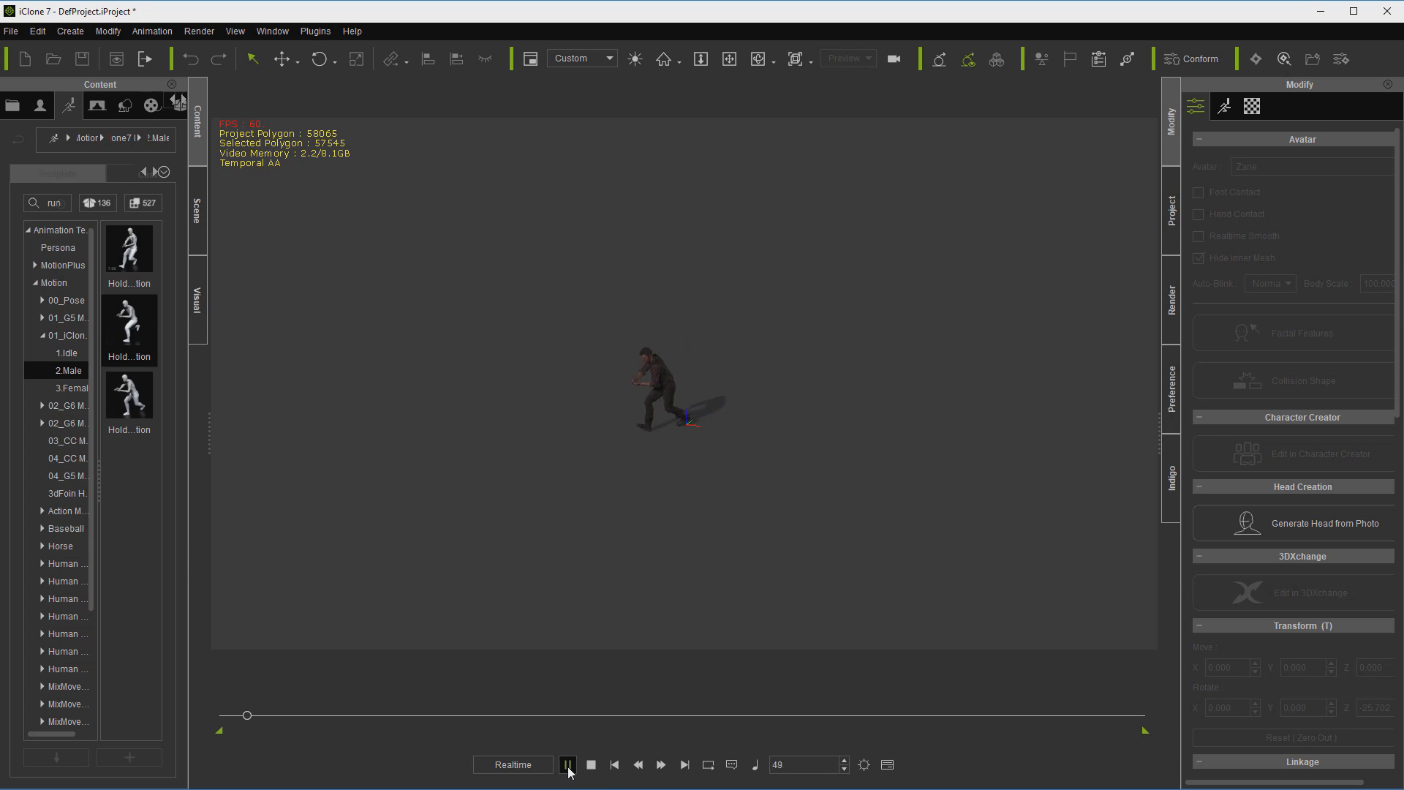
pyautogui.click(591, 764)
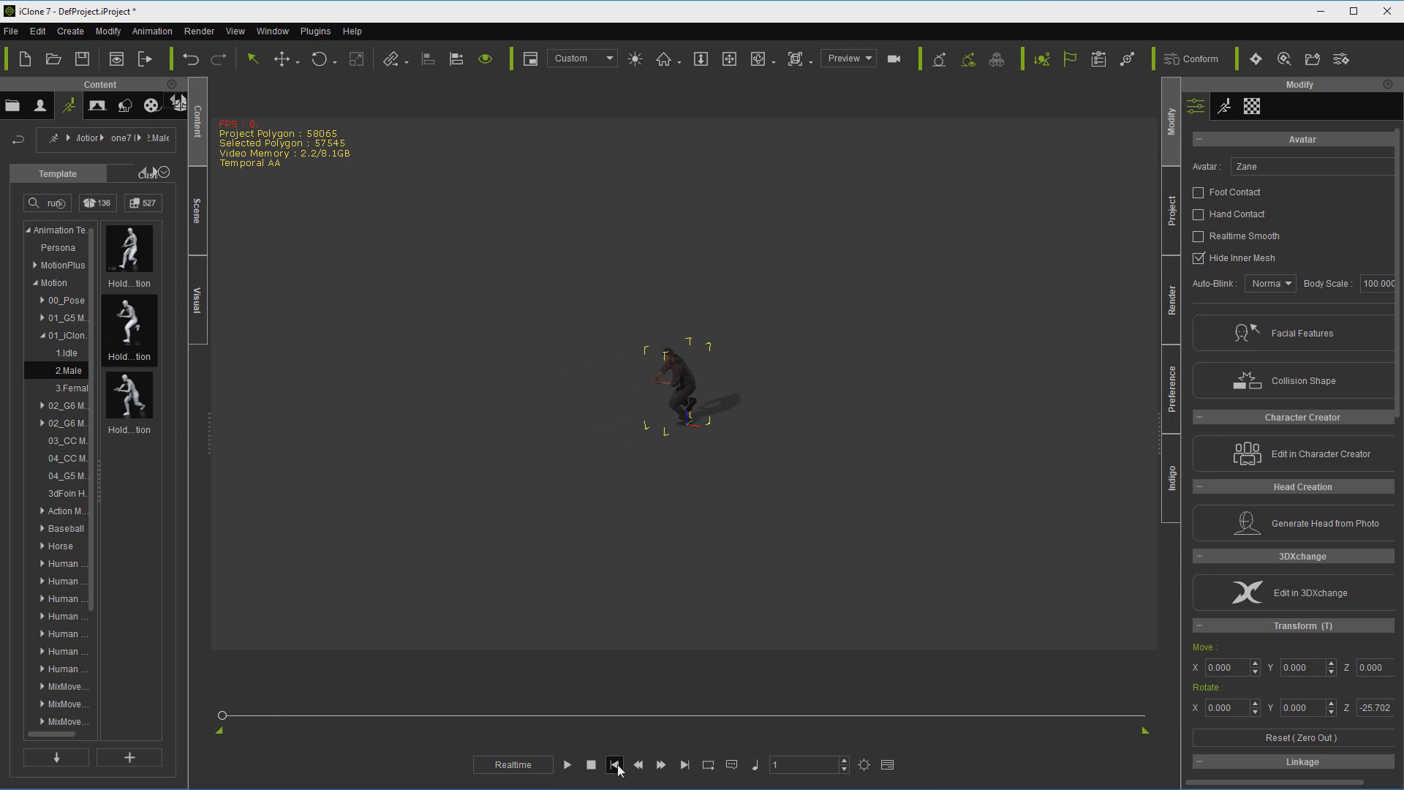
pyautogui.click(567, 764)
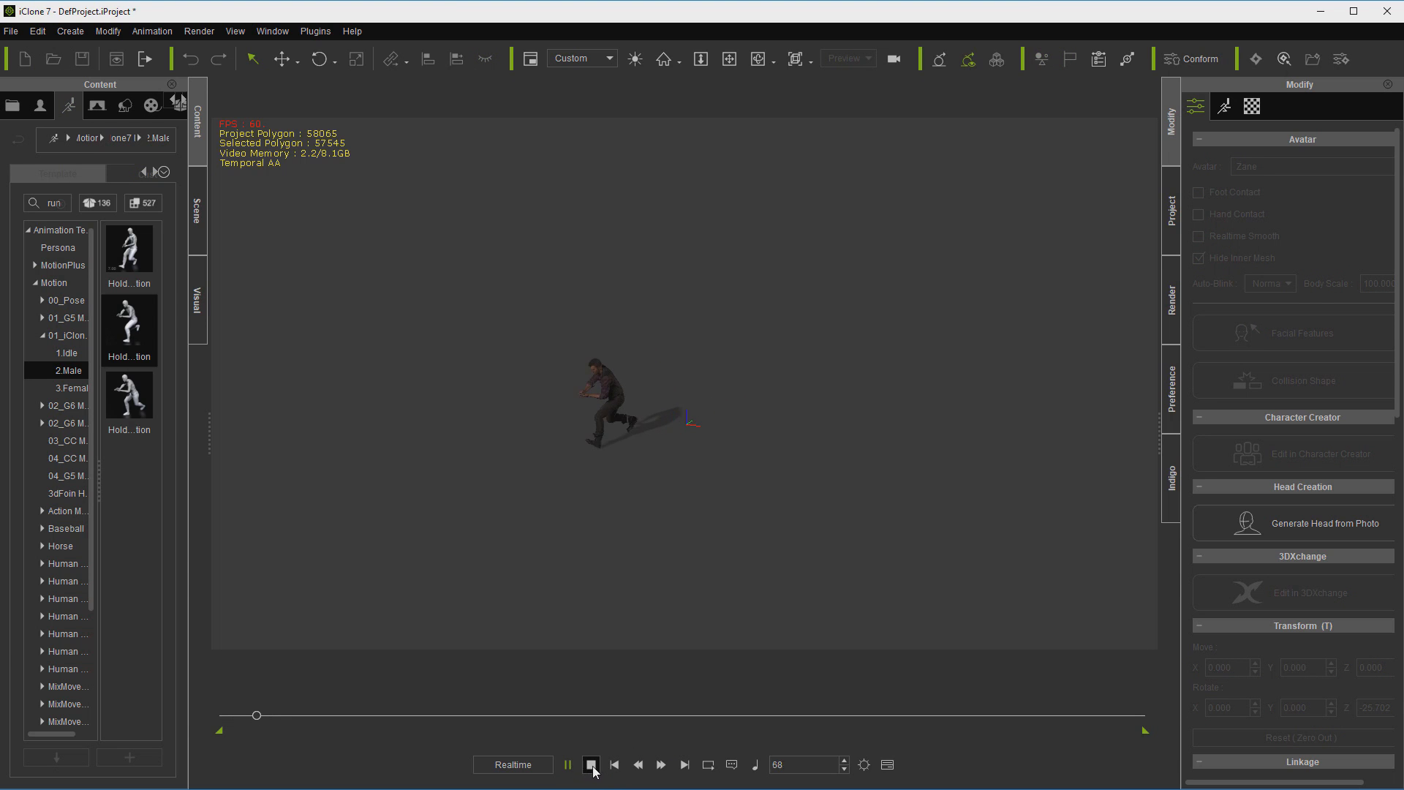
pyautogui.click(591, 764)
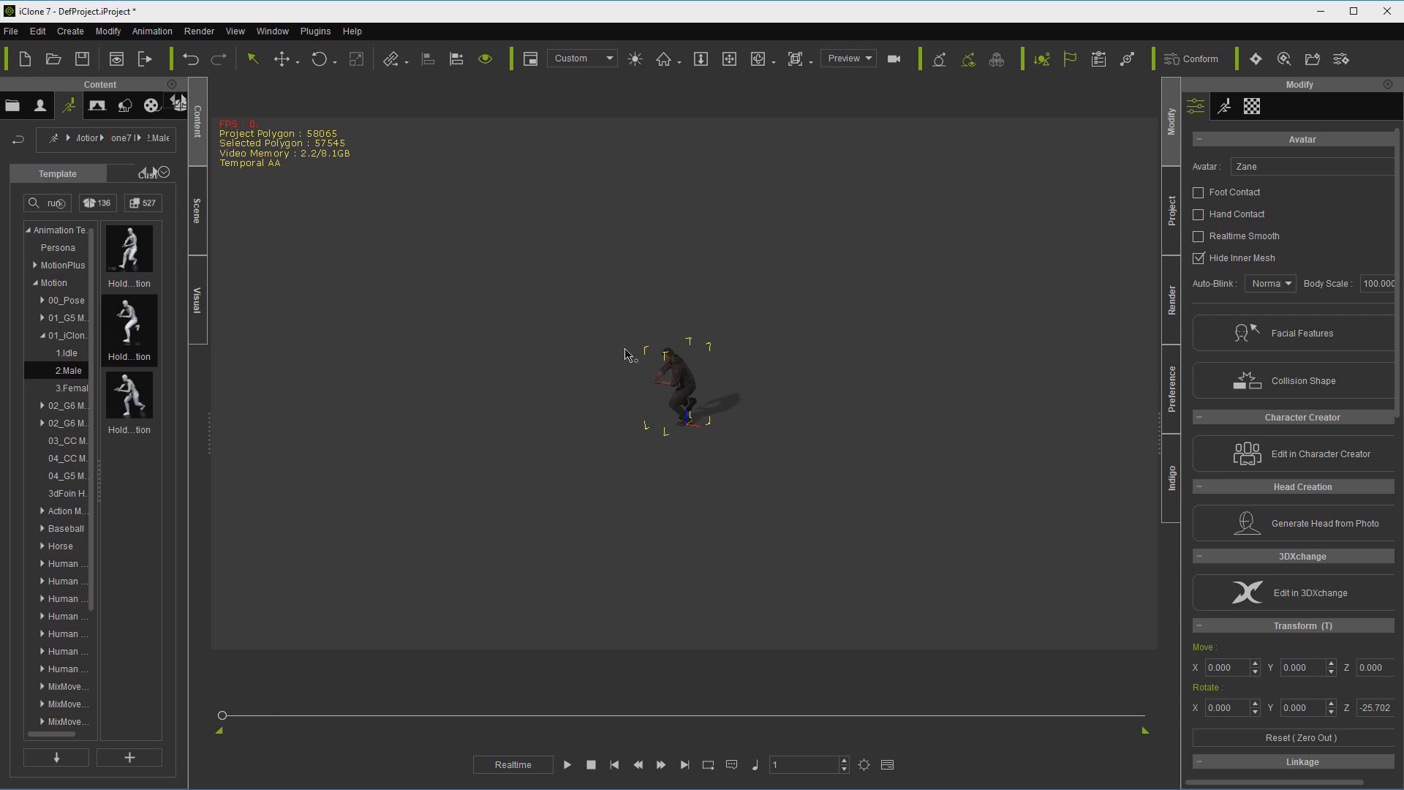
# Step: Clear the avatar's object animation and turn off Reset Motion Root in the Motion Setting Options
pyautogui.rightClick(675, 393)
pyautogui.click(735, 589)
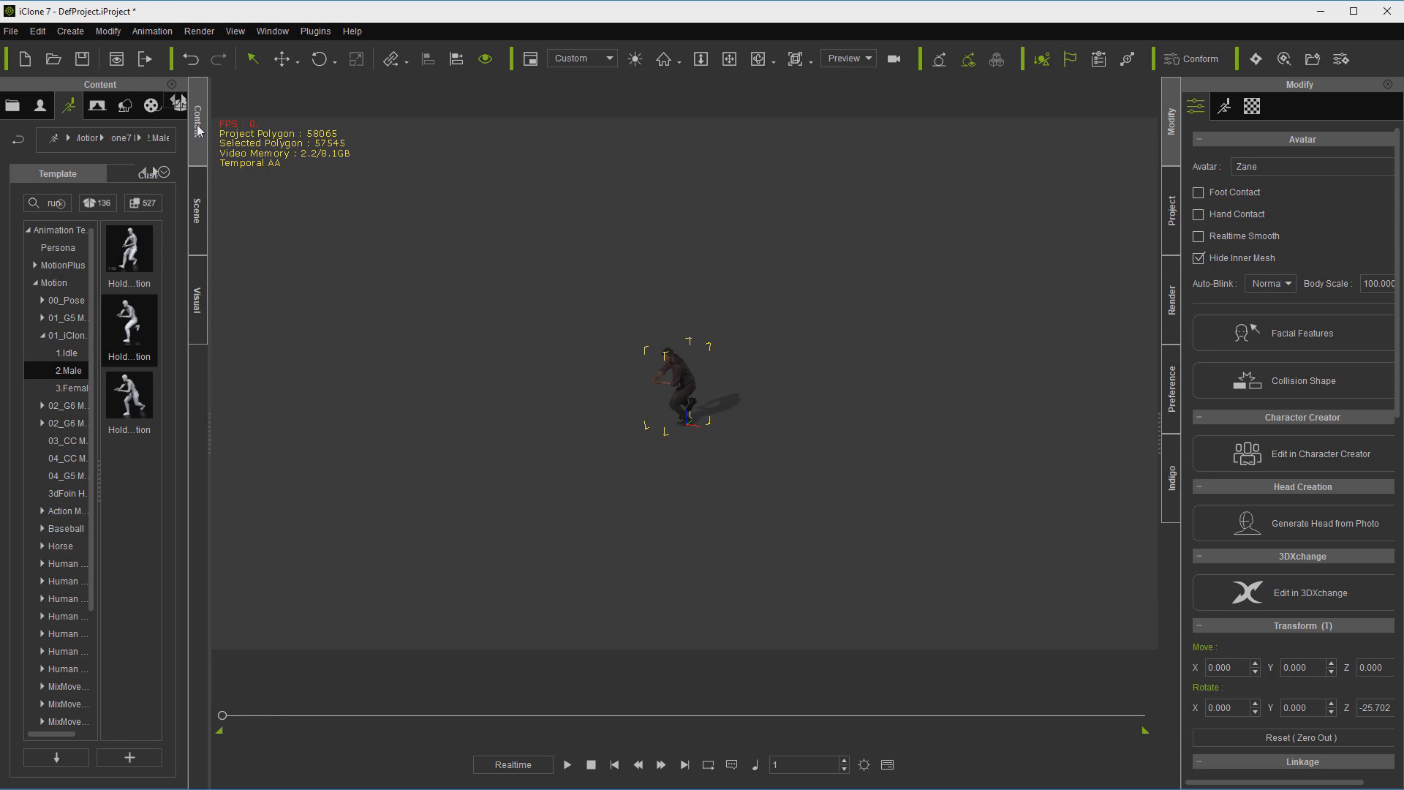
pyautogui.click(151, 31)
pyautogui.moveTo(210, 289)
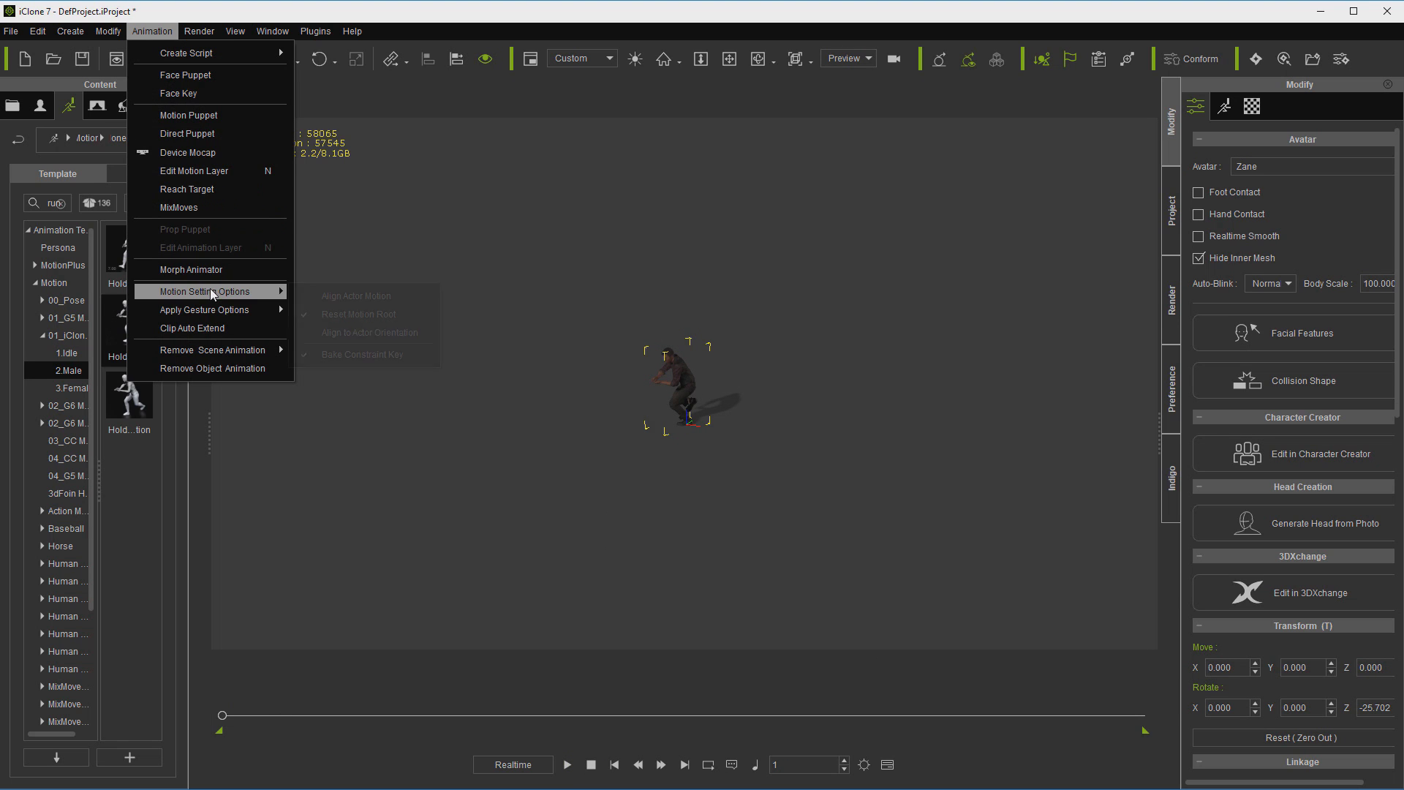
pyautogui.click(303, 319)
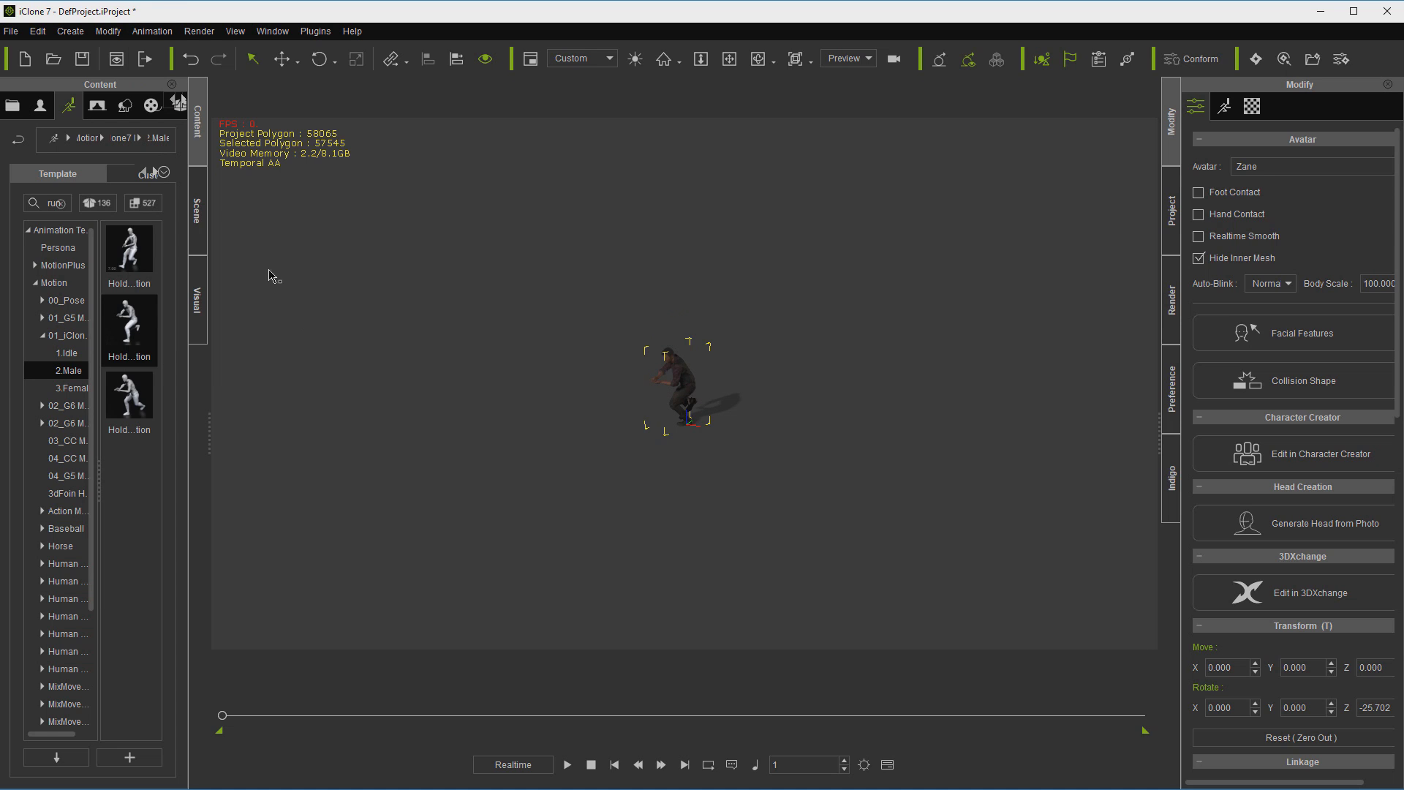
# Step: Apply the second Hold motion in succession with Reset Motion Root off and replay the result from the first frame
pyautogui.press('Return')
pyautogui.press('space')
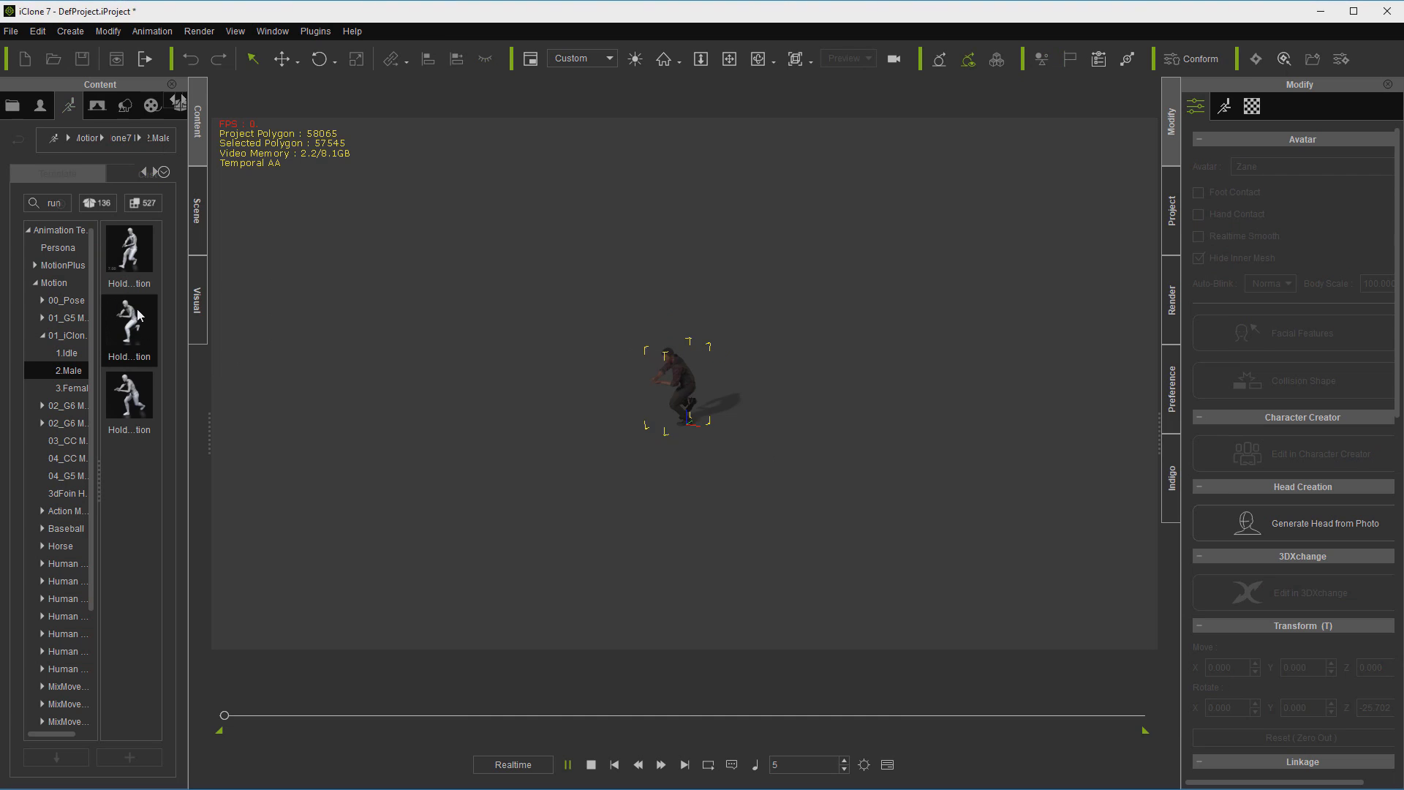
pyautogui.doubleClick(141, 322)
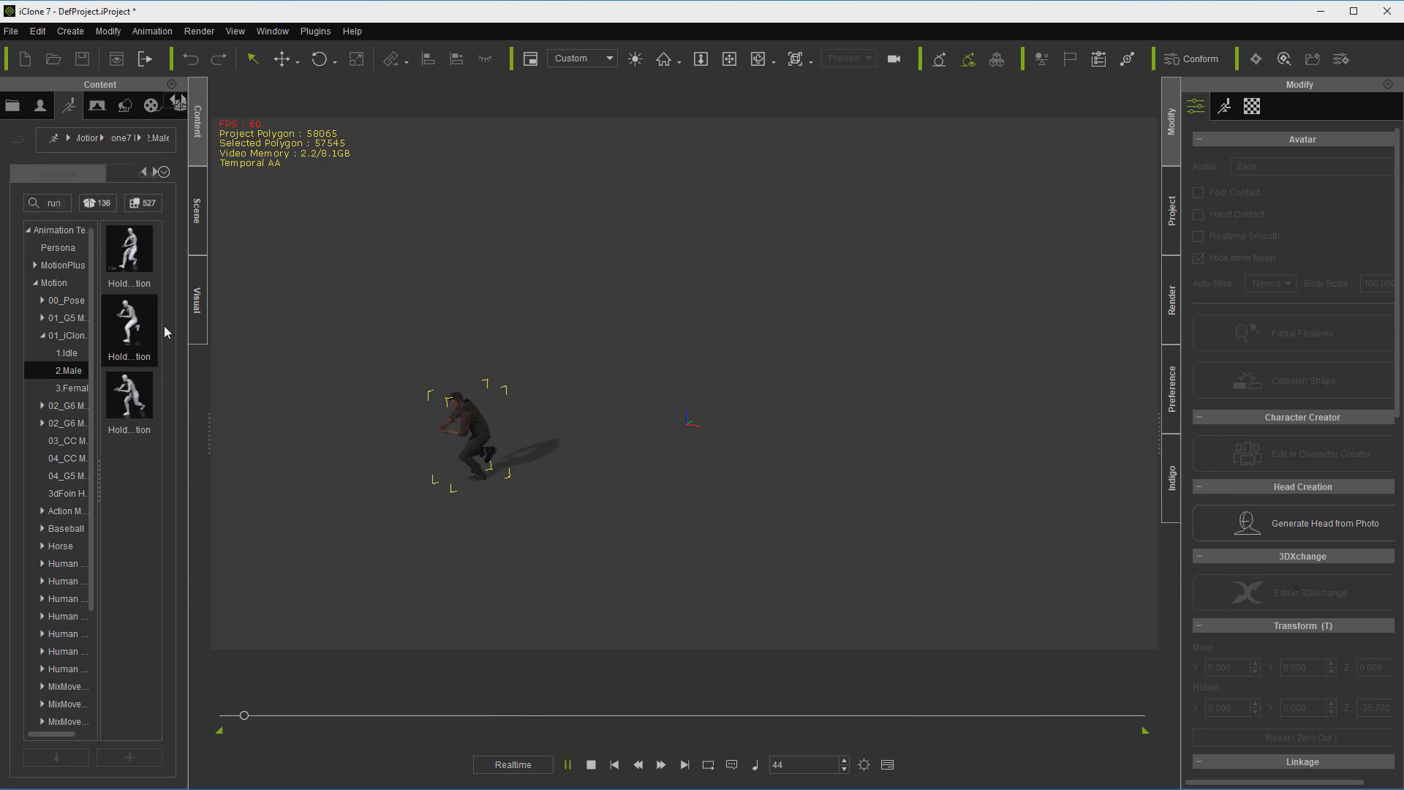
pyautogui.click(615, 765)
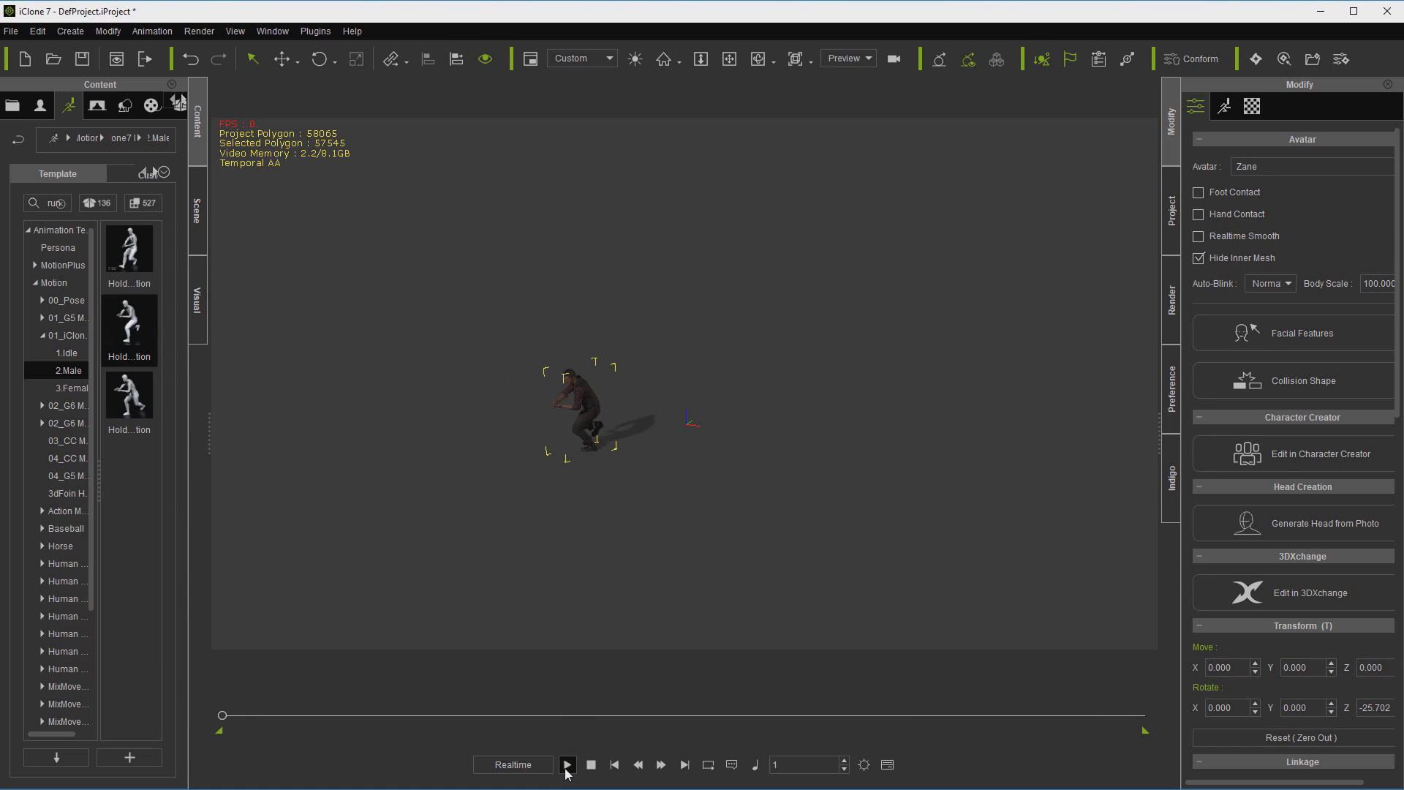
pyautogui.click(567, 764)
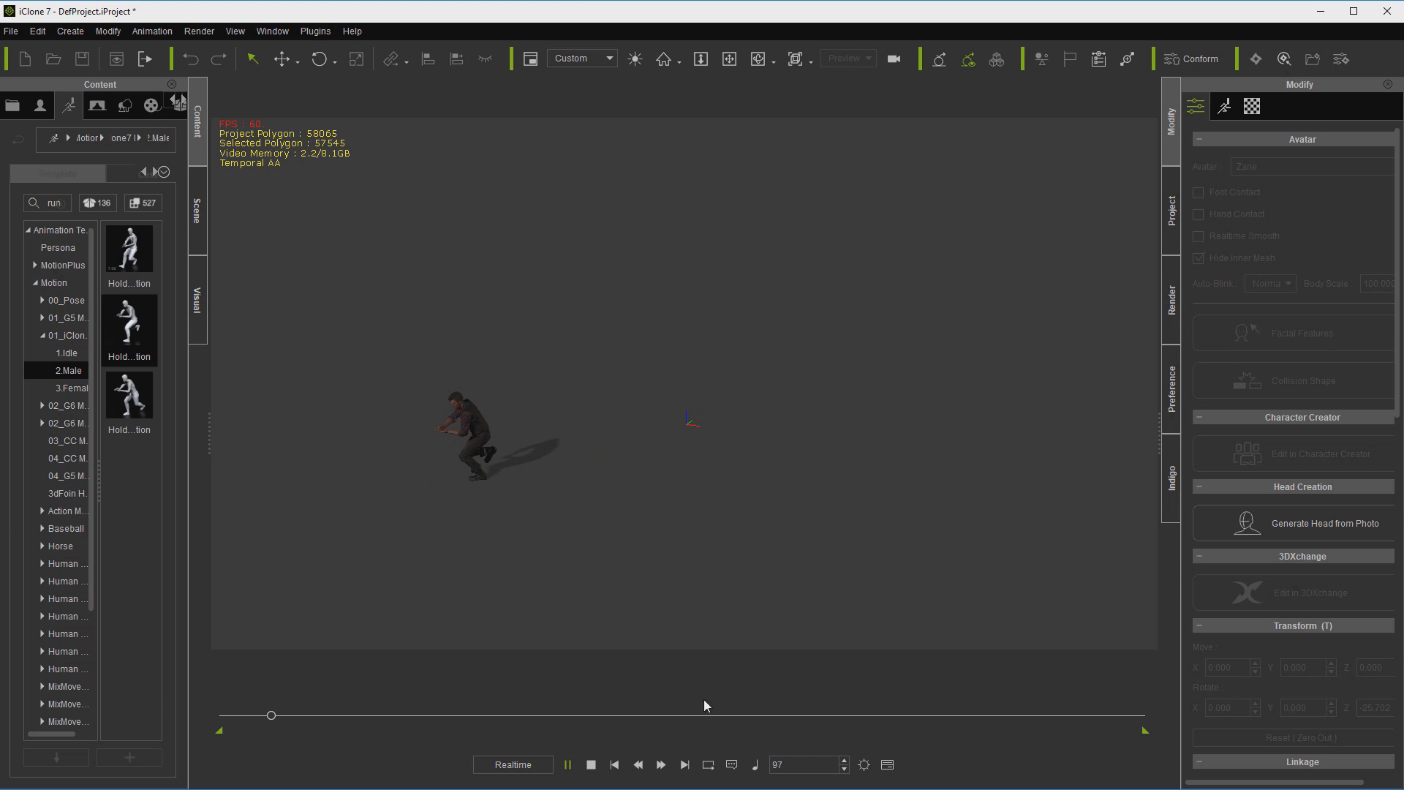
pyautogui.click(591, 765)
pyautogui.click(570, 766)
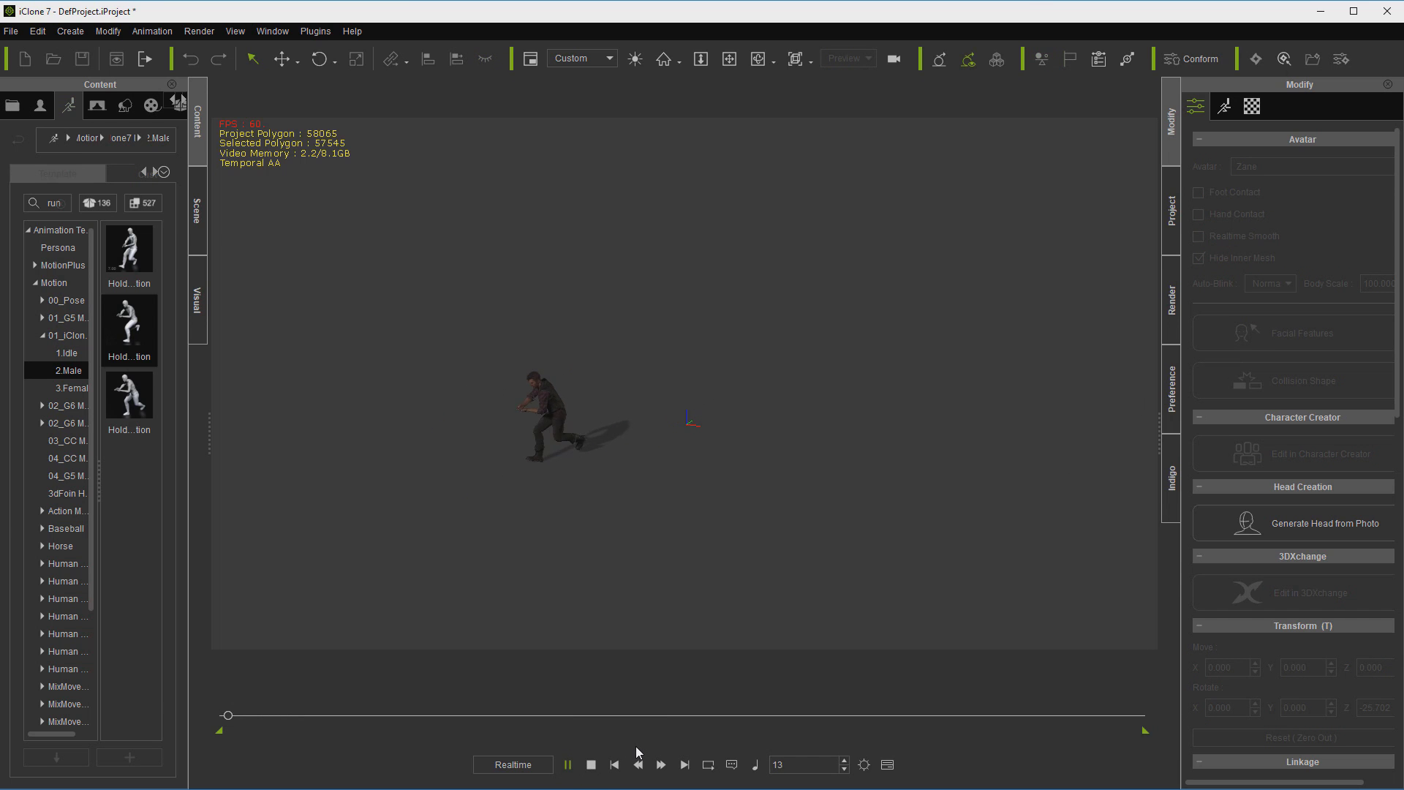
pyautogui.click(592, 766)
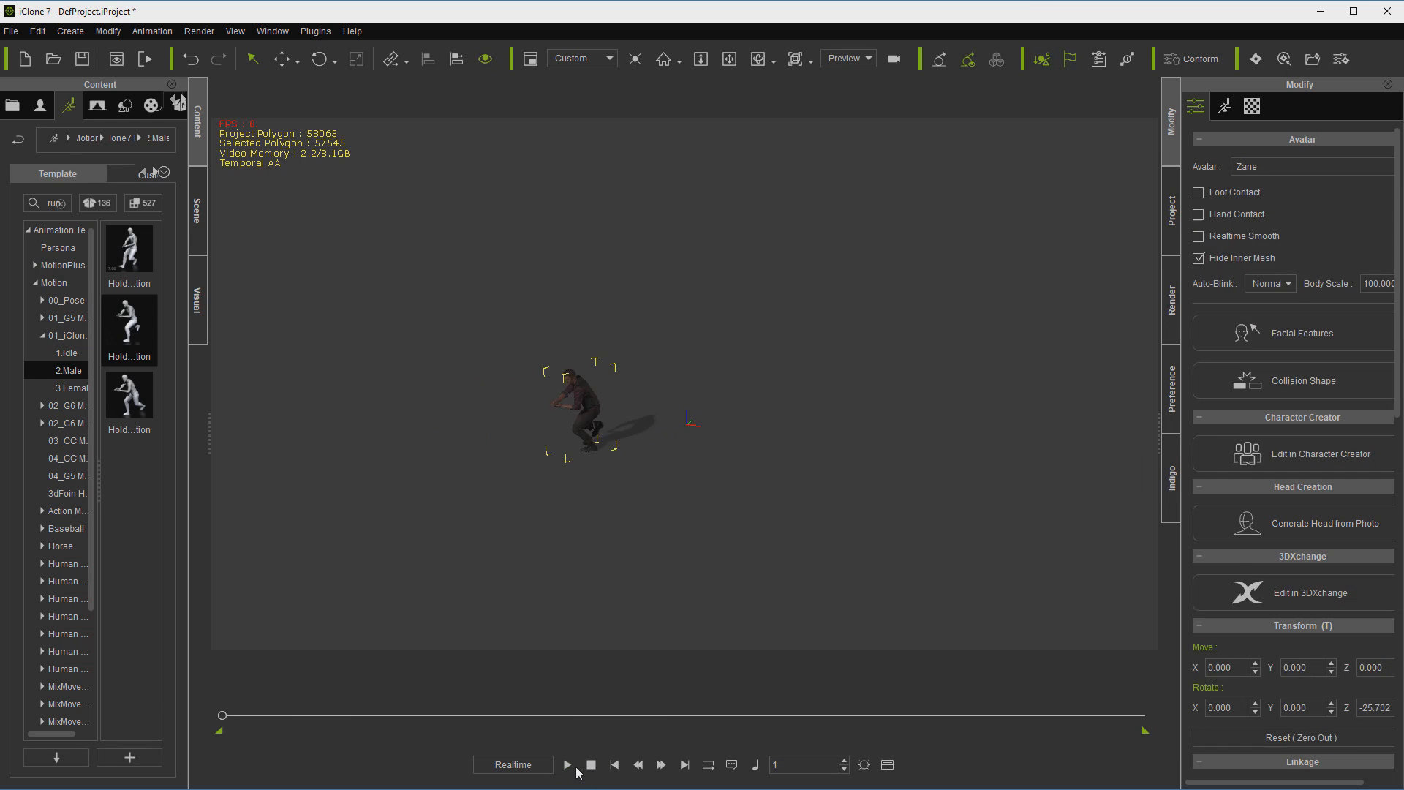
pyautogui.click(567, 765)
pyautogui.click(591, 765)
# Step: Remove the object animation from the male avatar
pyautogui.rightClick(571, 399)
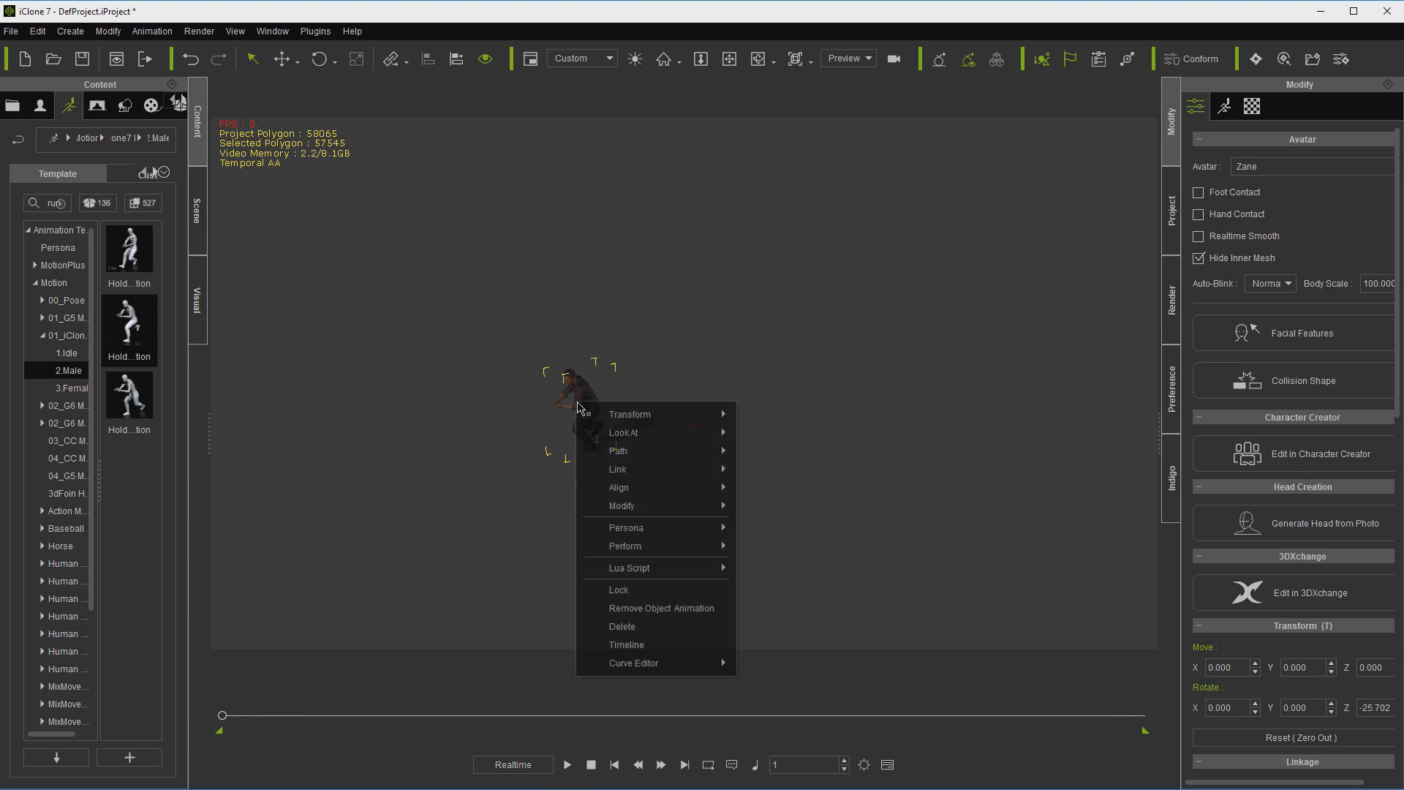
pyautogui.click(660, 607)
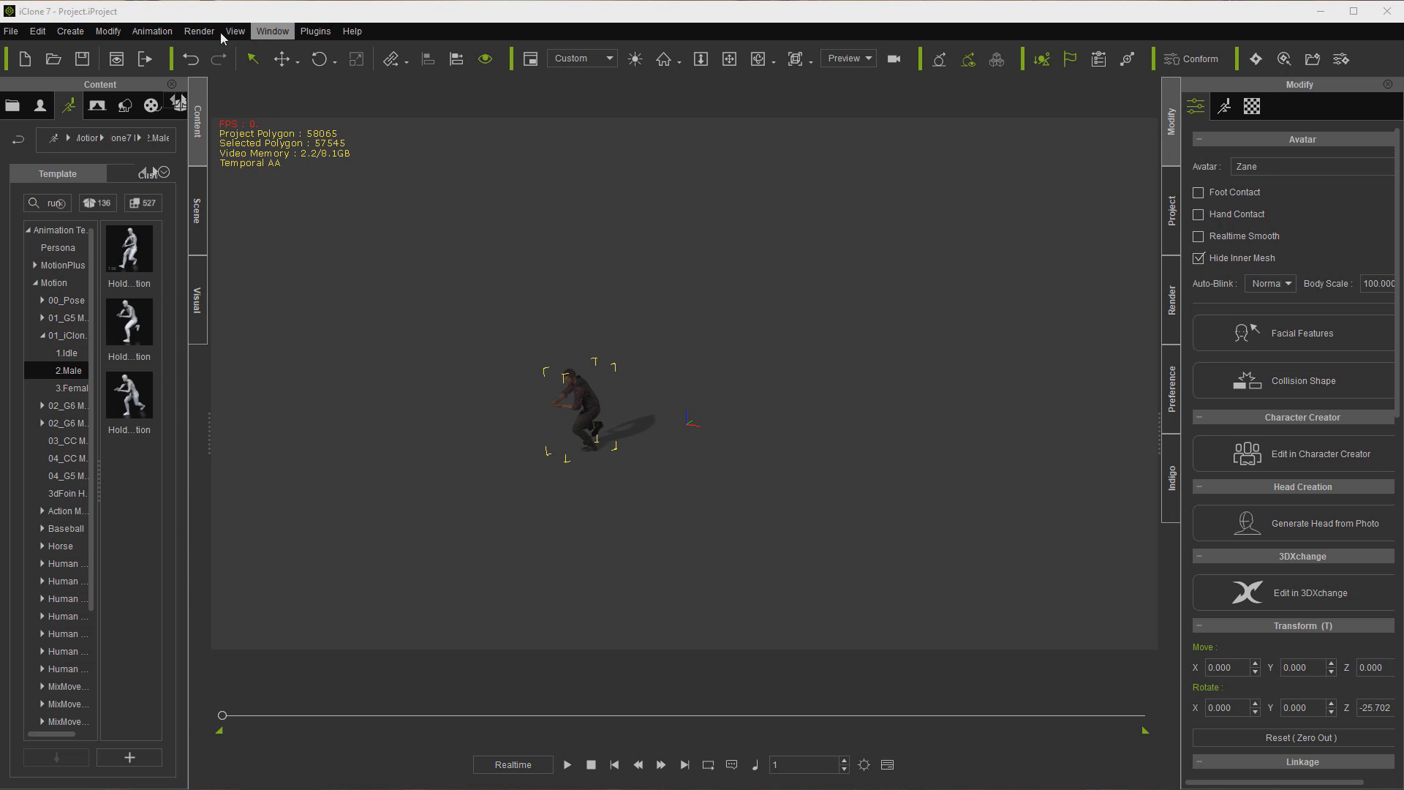
# Step: Turn on Align Actor Motion and Reset Motion Root in the Motion Setting Options
pyautogui.click(160, 32)
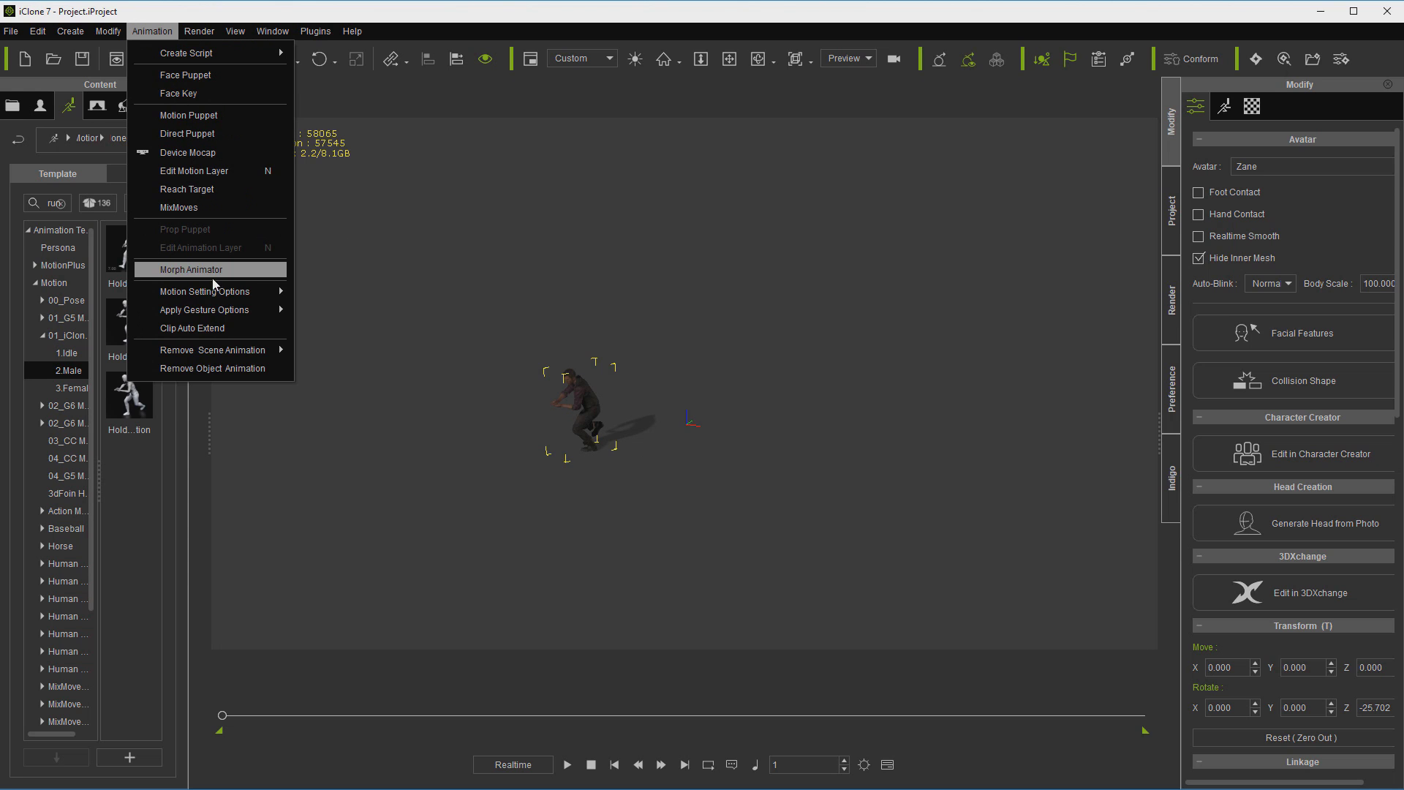
pyautogui.moveTo(286, 293)
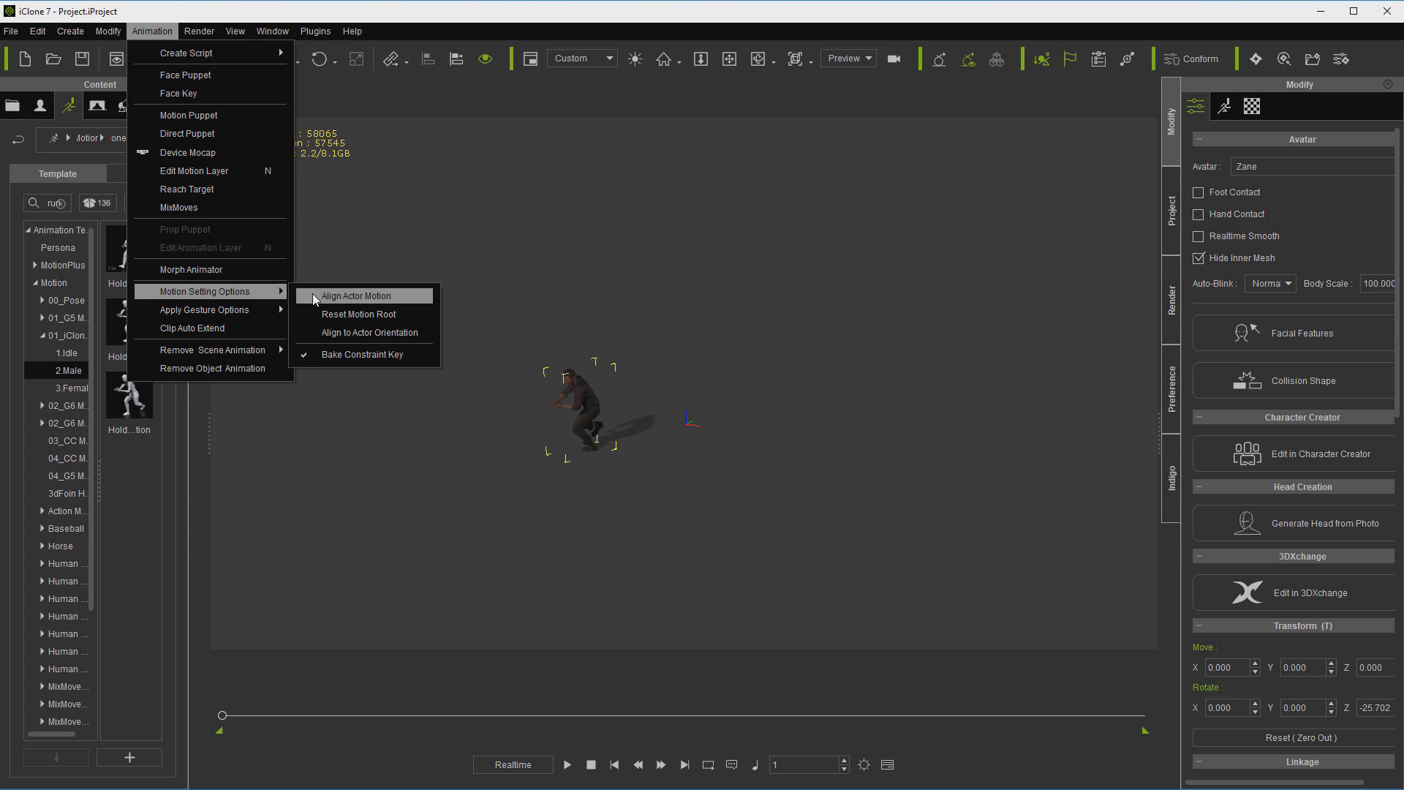
pyautogui.click(343, 295)
pyautogui.click(152, 32)
pyautogui.moveTo(207, 289)
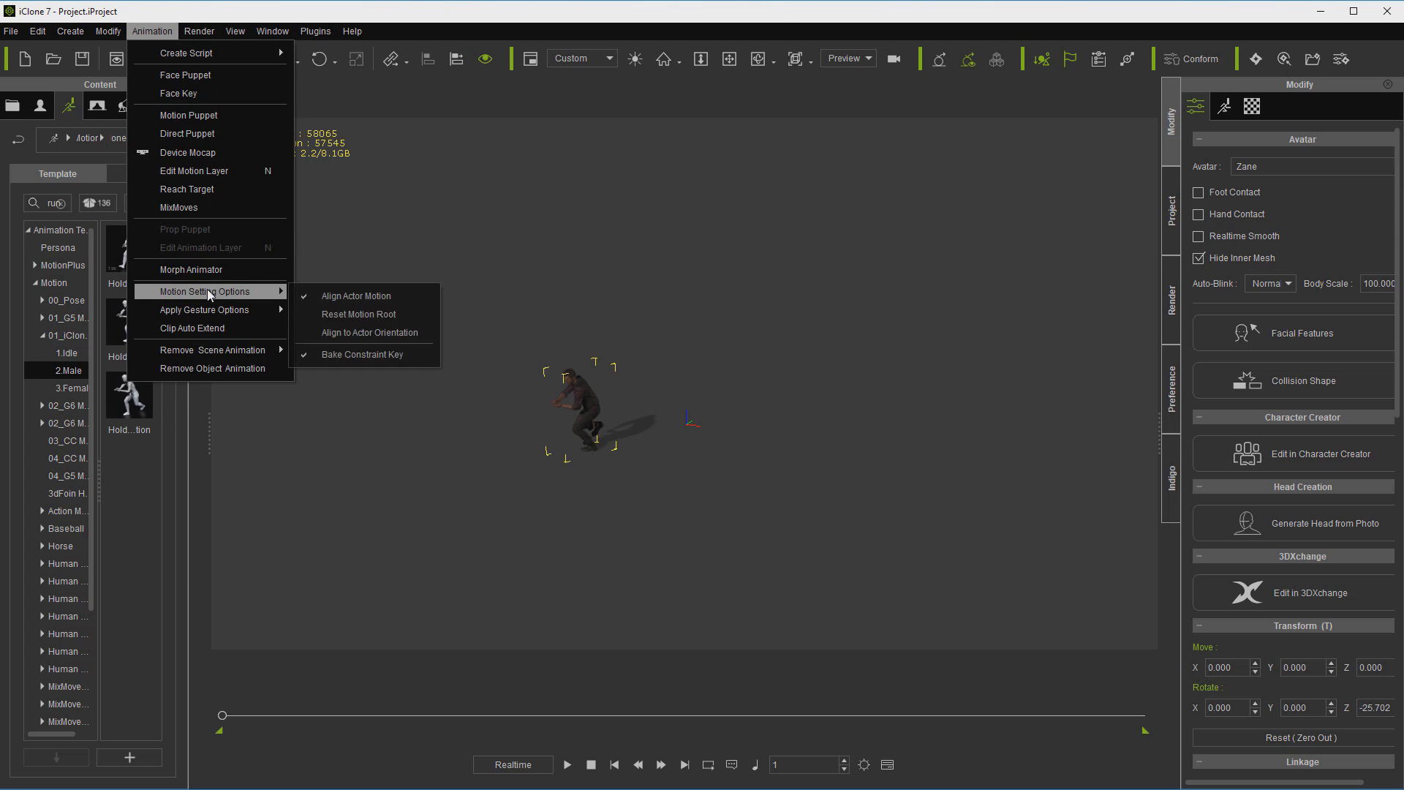
pyautogui.click(308, 316)
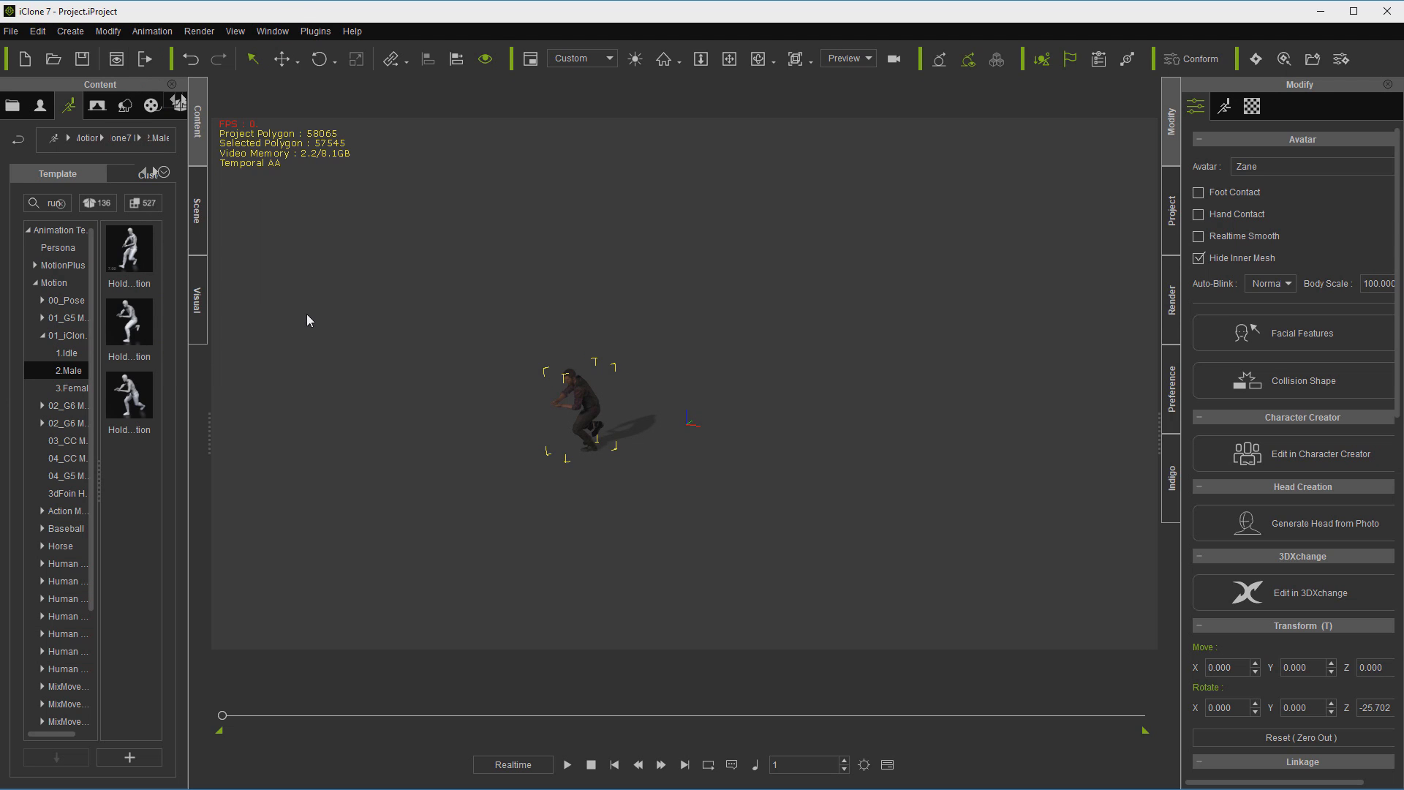
# Step: Apply the second Hold motion to the avatar twice in a row and play the sequence from the first frame
pyautogui.moveTo(129, 322); pyautogui.dragTo(653, 615)
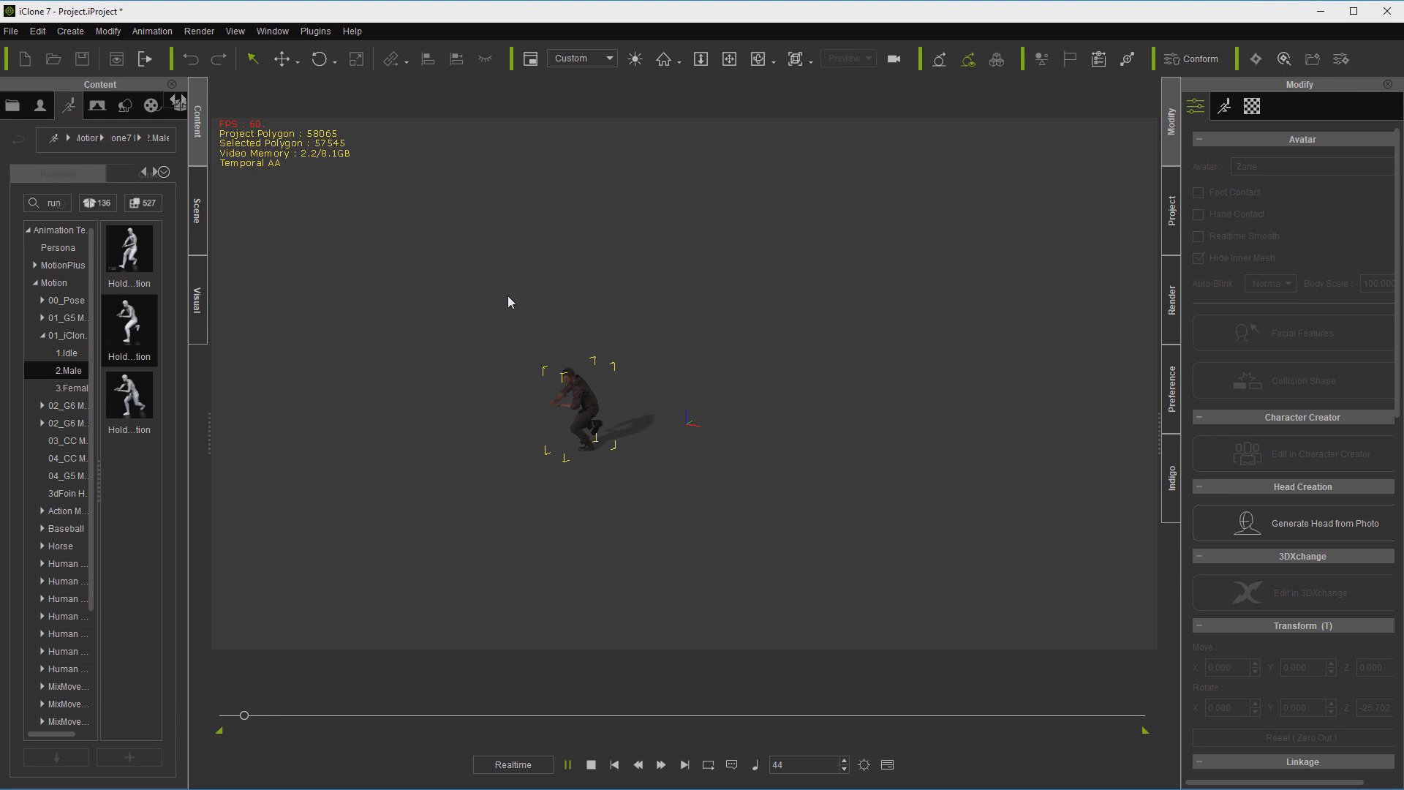
pyautogui.press('space')
pyautogui.doubleClick(108, 329)
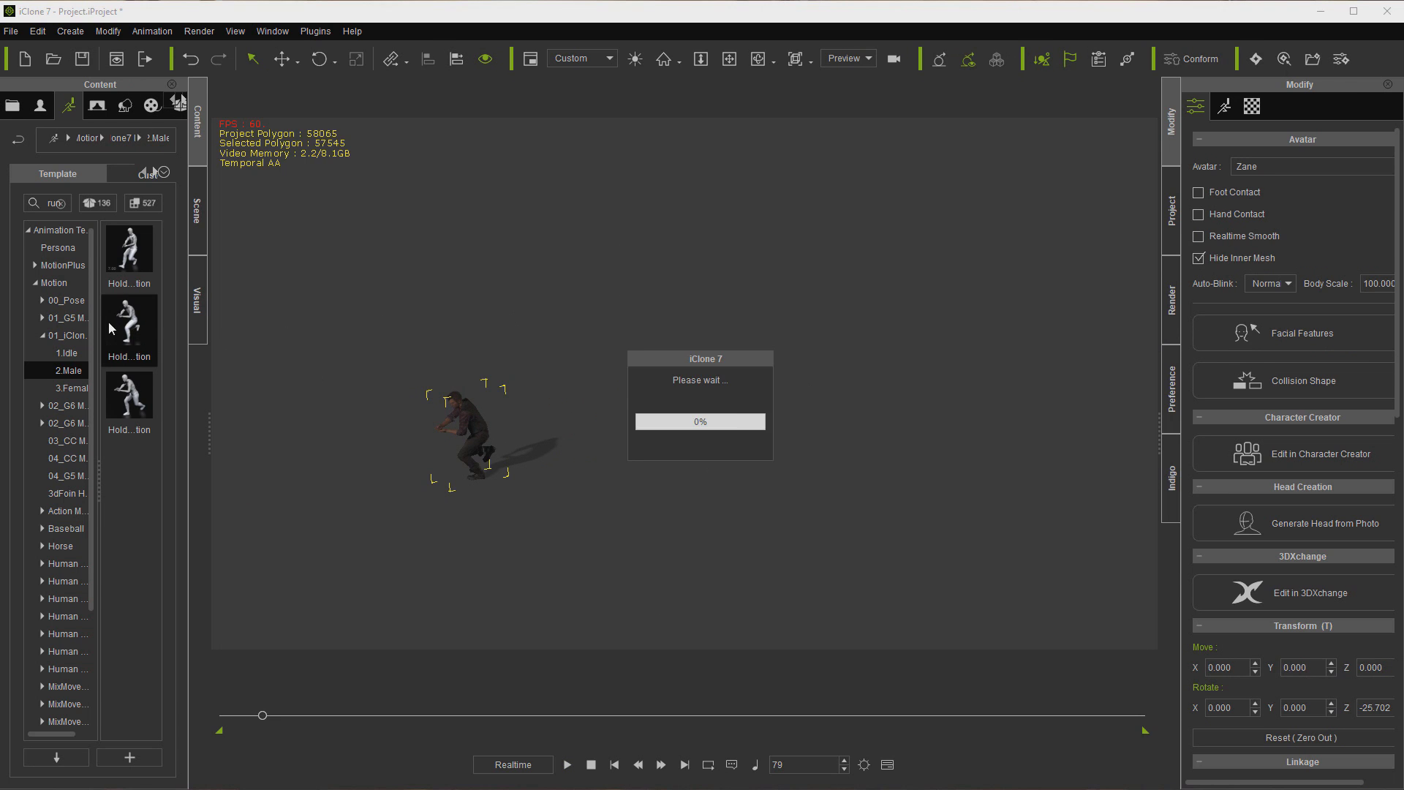
pyautogui.click(617, 764)
pyautogui.click(567, 765)
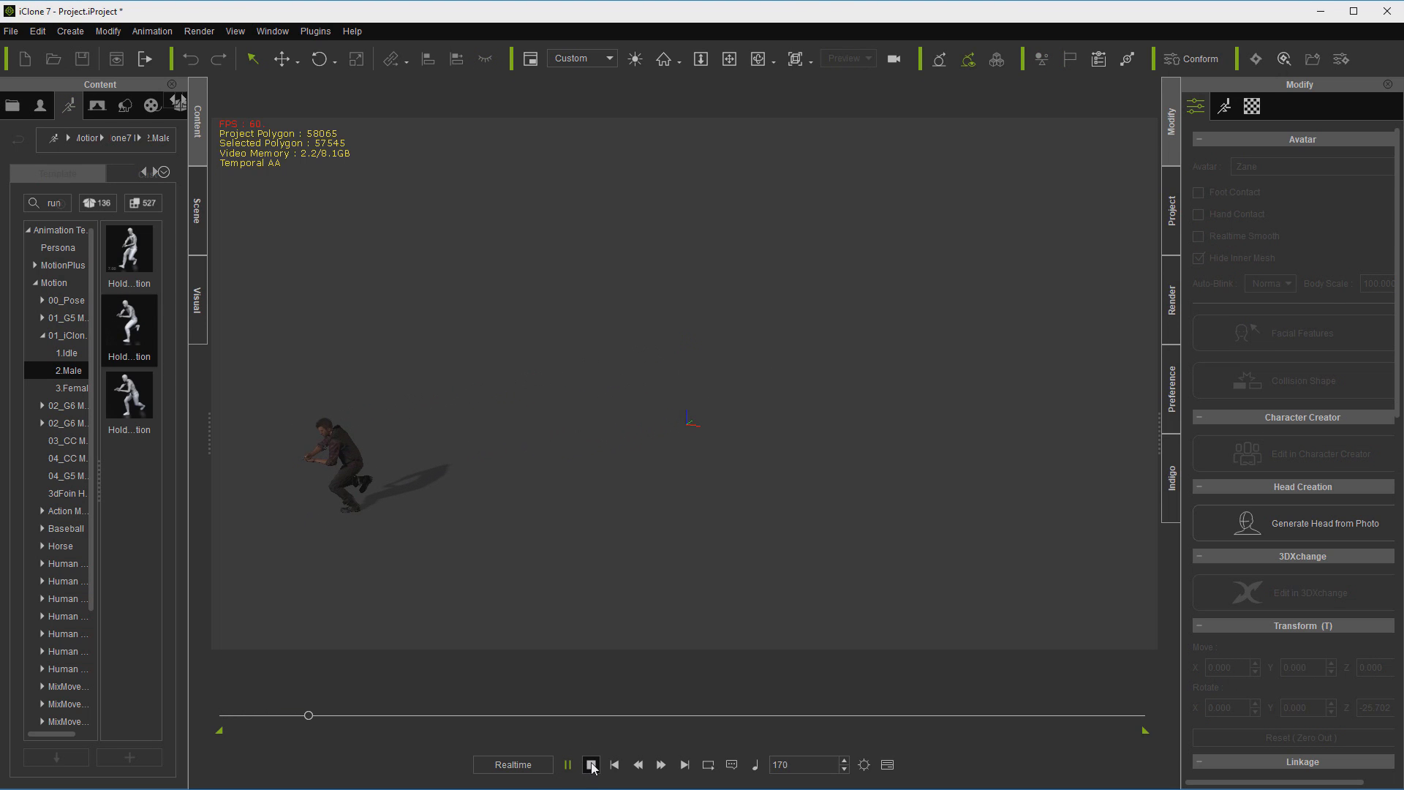
pyautogui.click(592, 765)
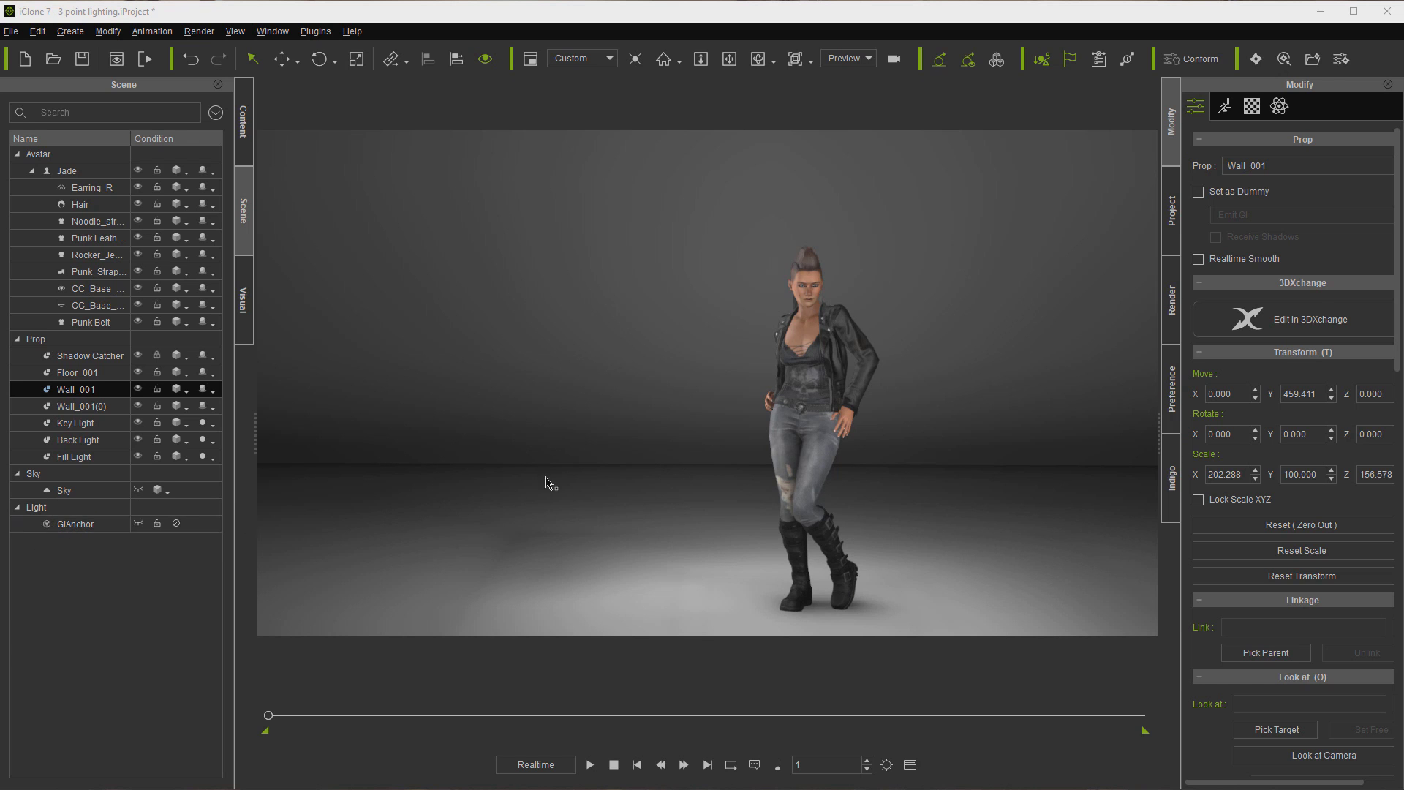
# Step: Isolate the Fill, Back and Key Lights in turn by toggling their visibility, leaving only the Key Light shown
pyautogui.click(136, 425)
pyautogui.click(136, 438)
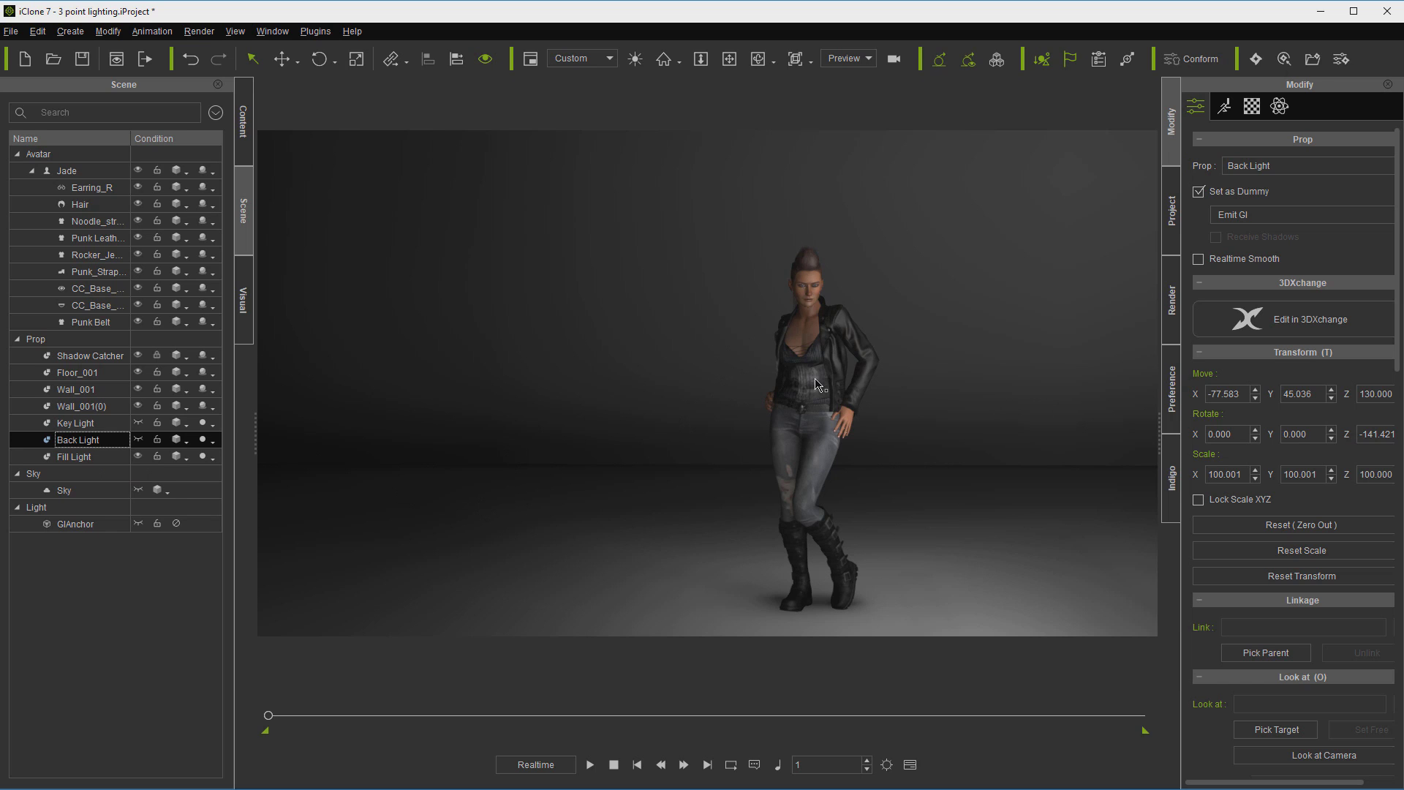
pyautogui.click(138, 454)
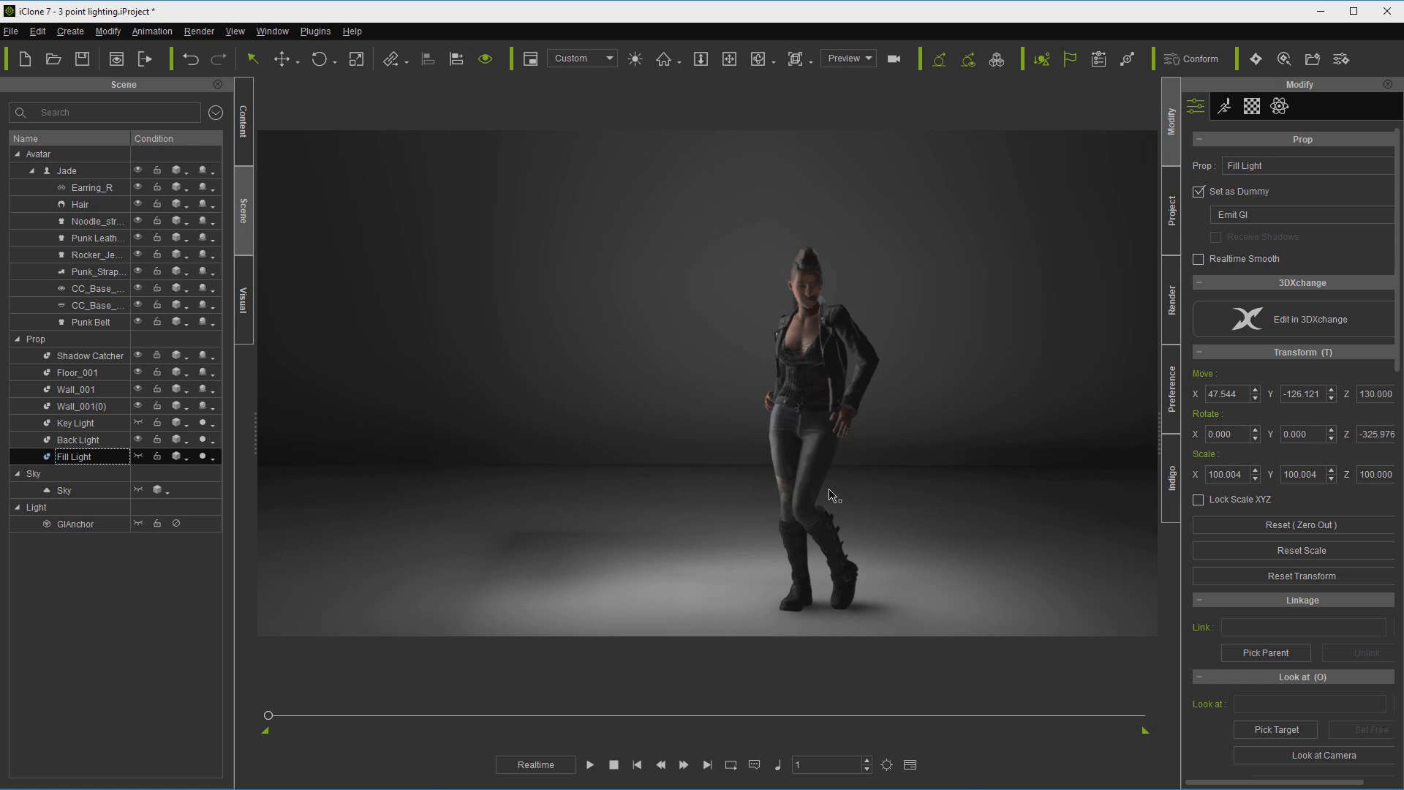
pyautogui.click(139, 438)
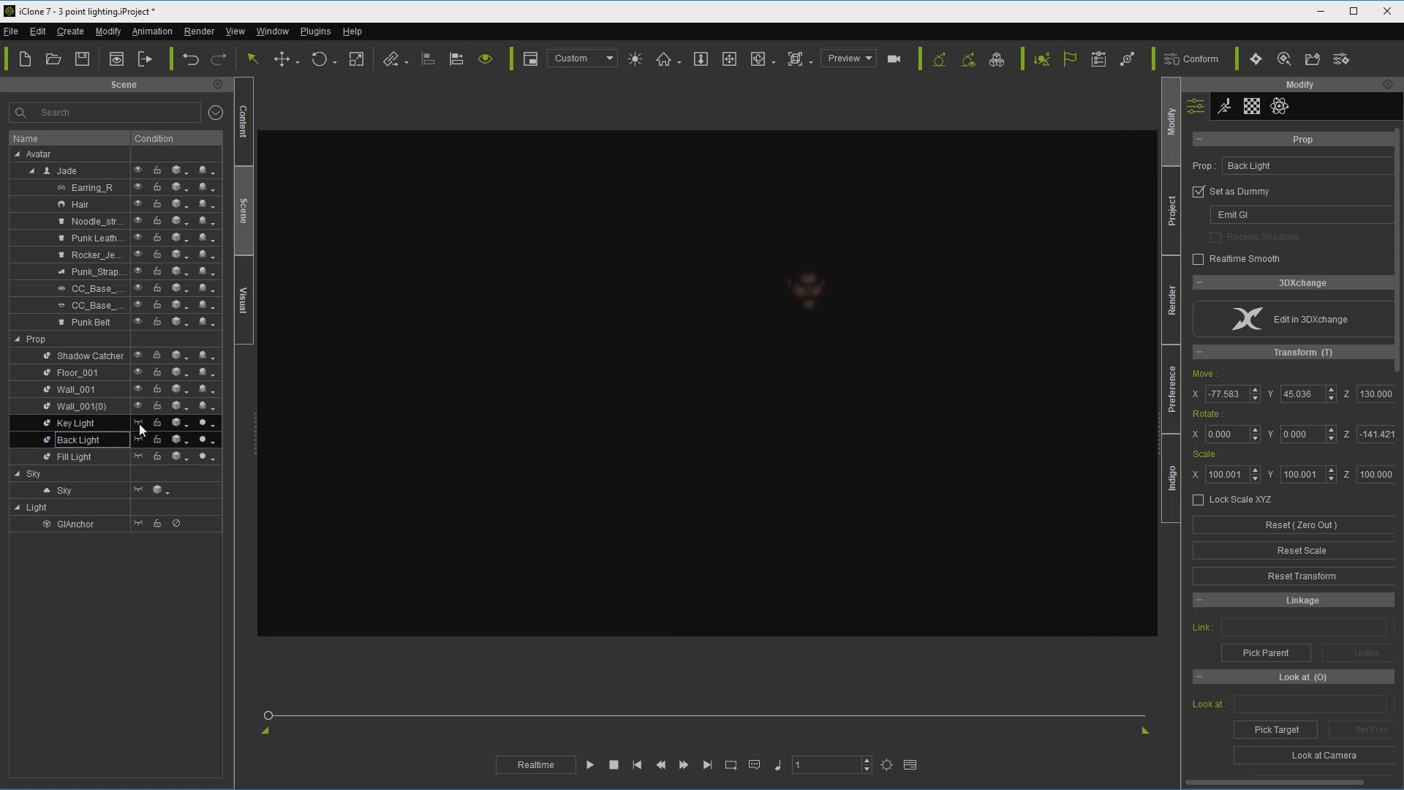
pyautogui.click(138, 423)
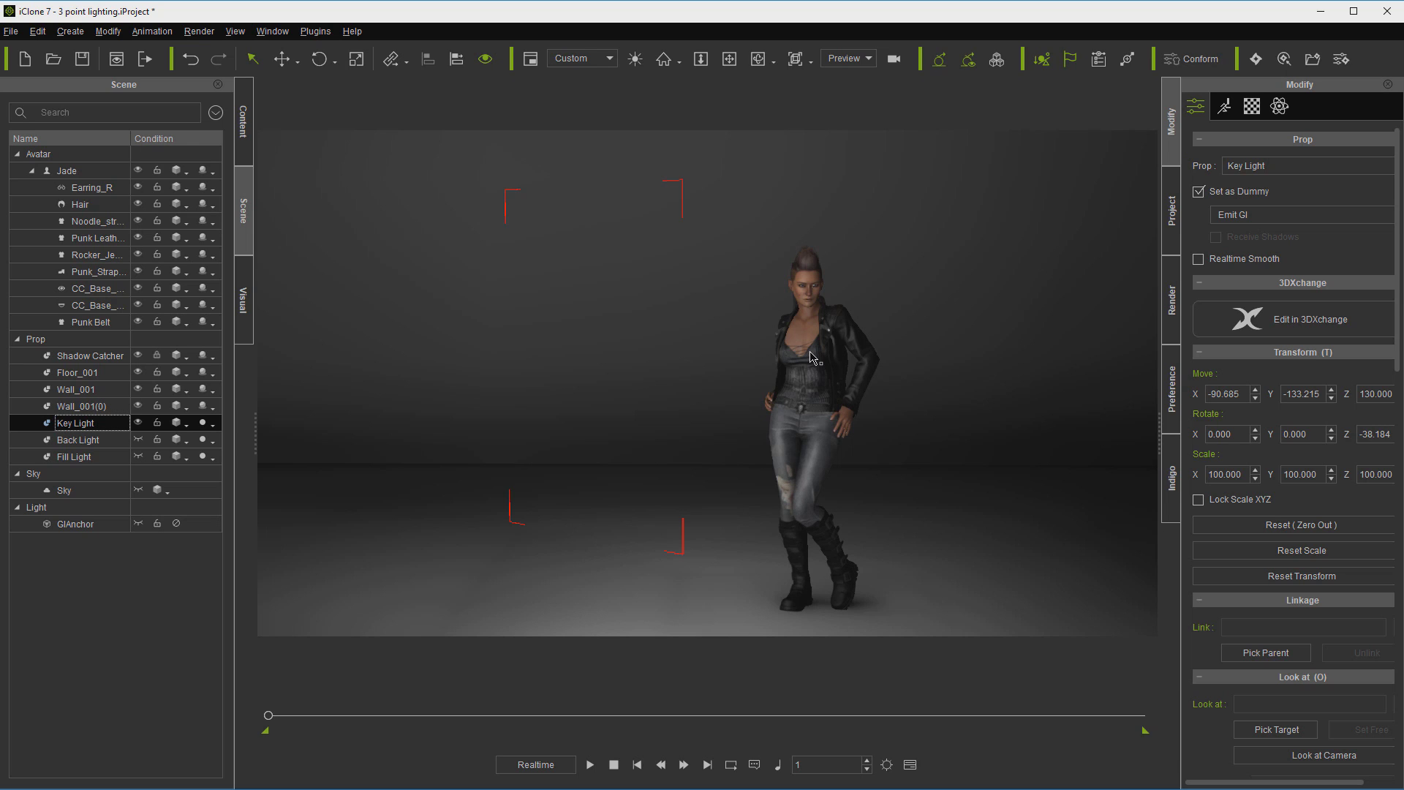
# Step: Show the Back Light and Fill Light in the scene again and select the Key Light prop
pyautogui.click(137, 437)
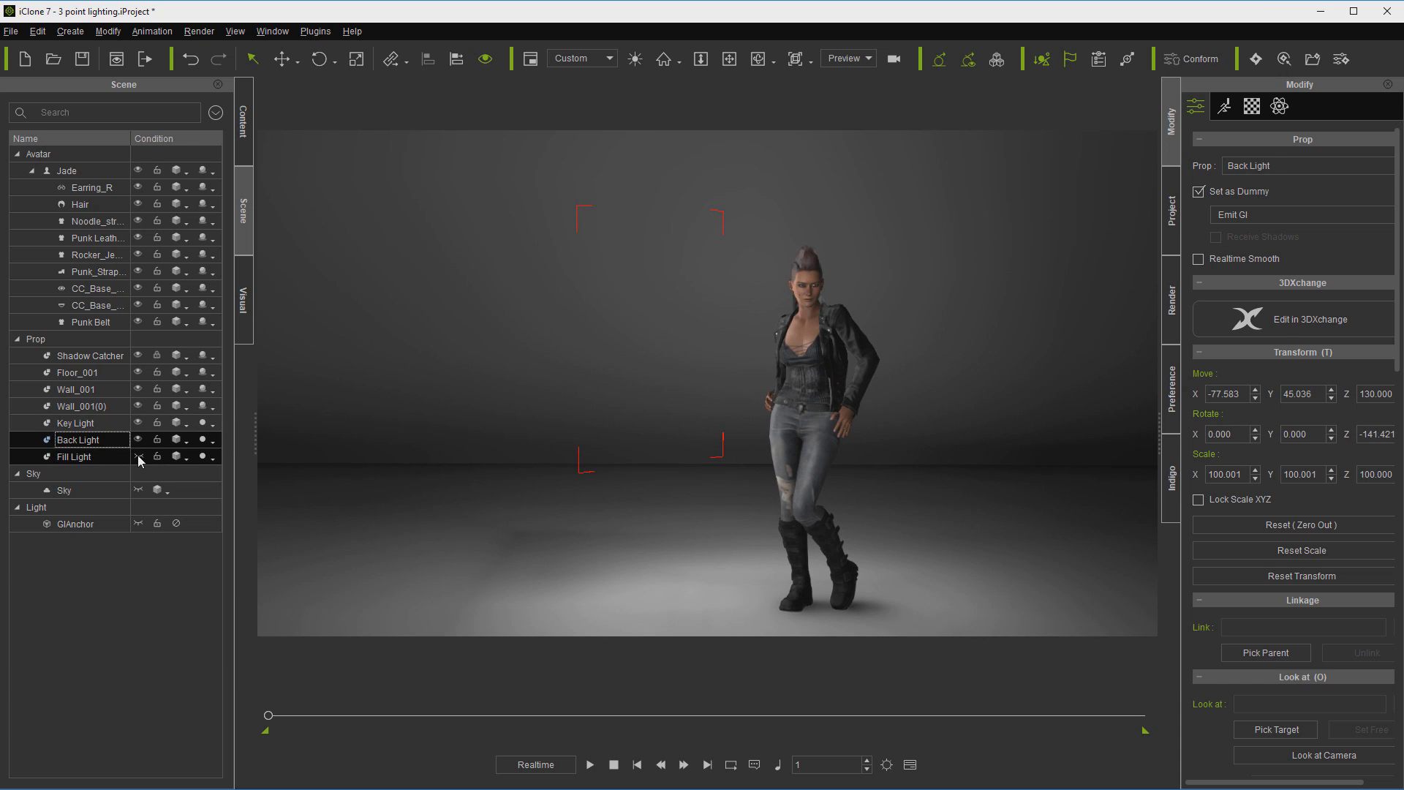
pyautogui.click(138, 455)
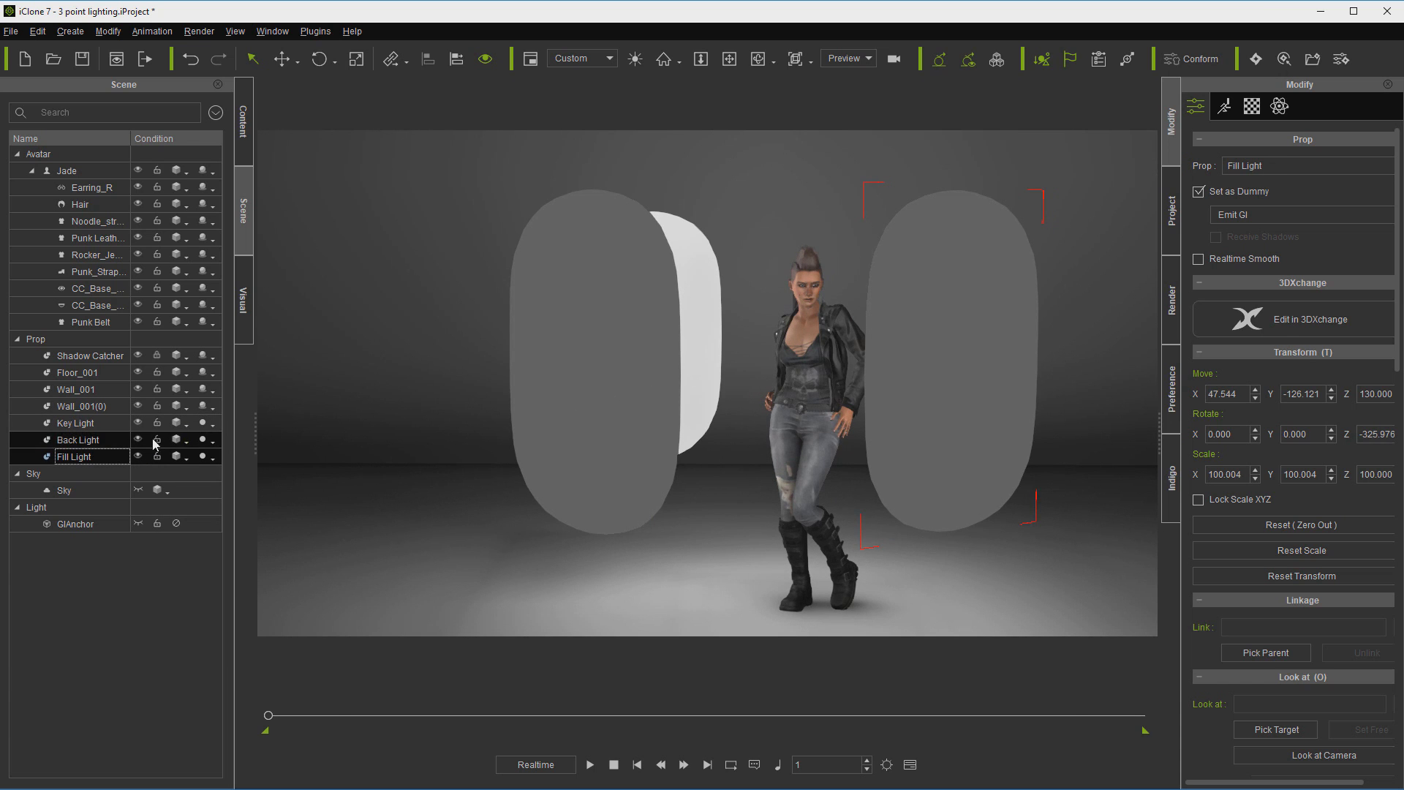
pyautogui.click(96, 424)
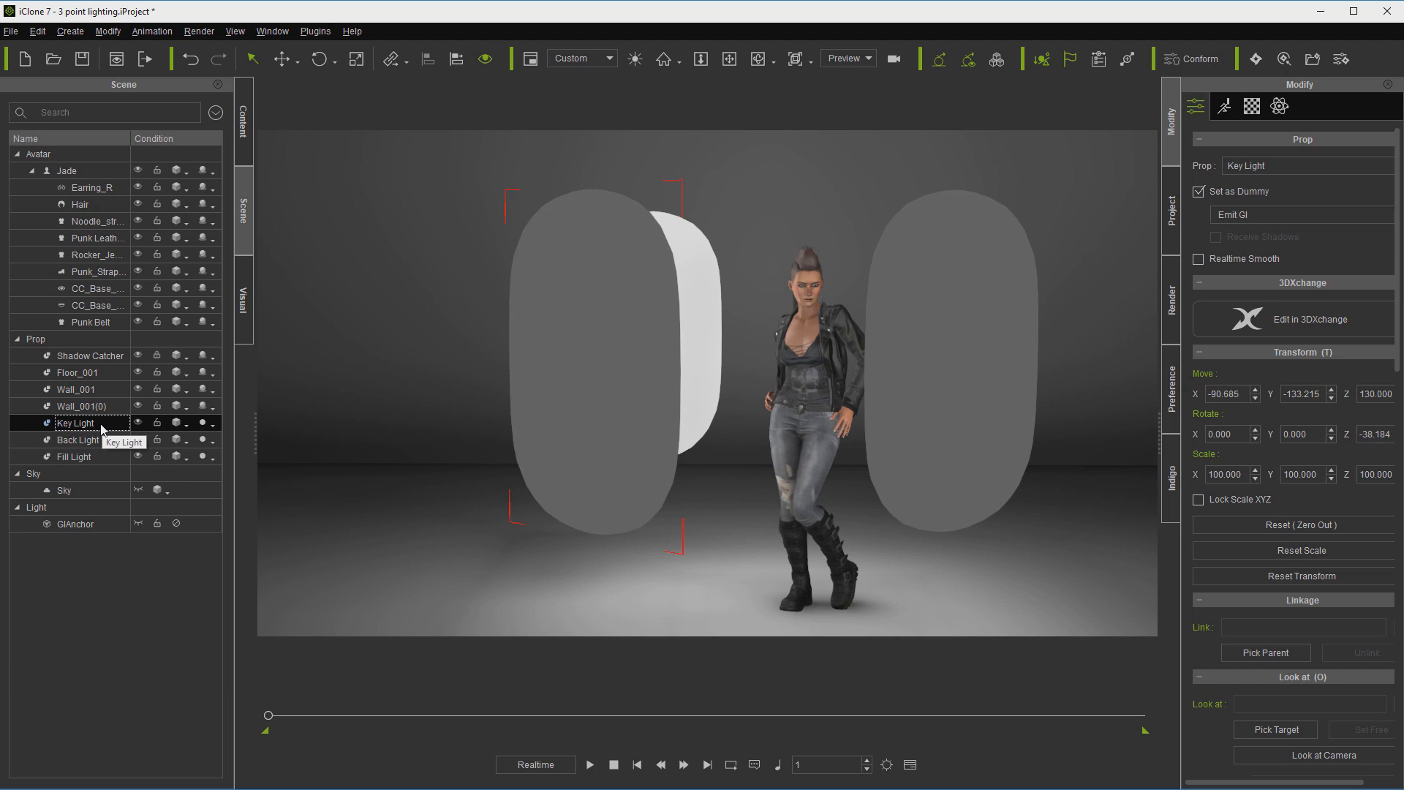
# Step: Hide the Back Light and Fill Light, leaving only the Key Light shown, and select the Key Light
pyautogui.click(78, 439)
pyautogui.click(137, 440)
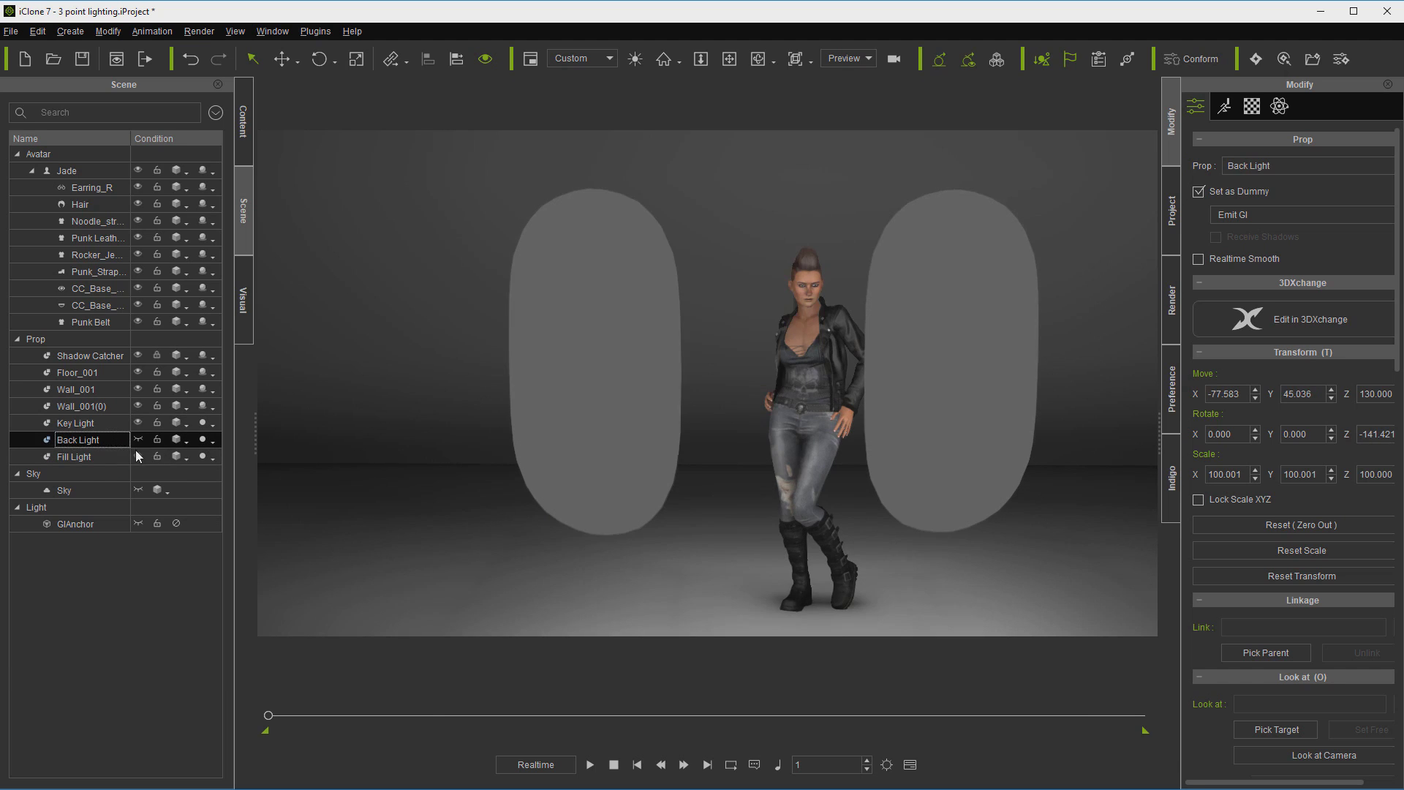
pyautogui.click(138, 456)
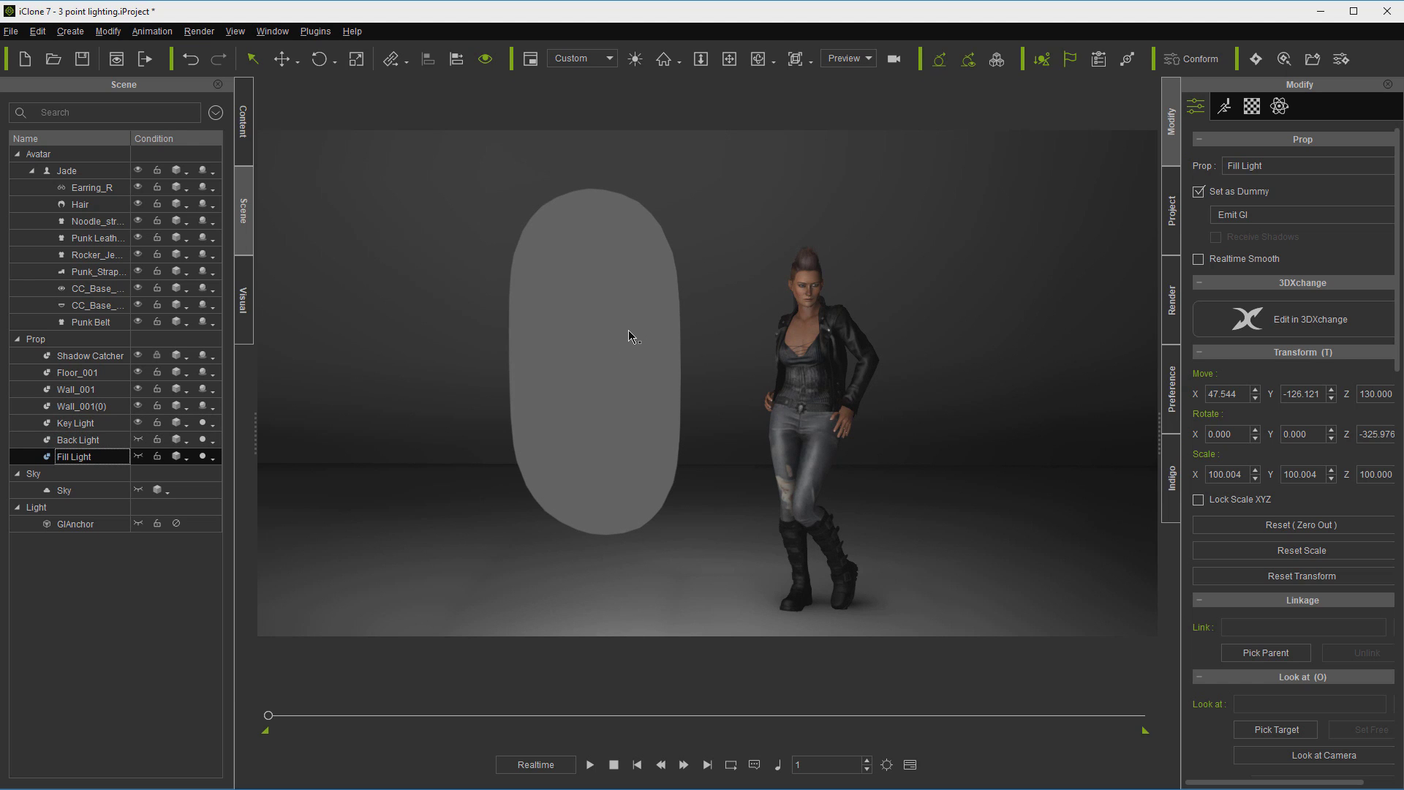
pyautogui.click(101, 424)
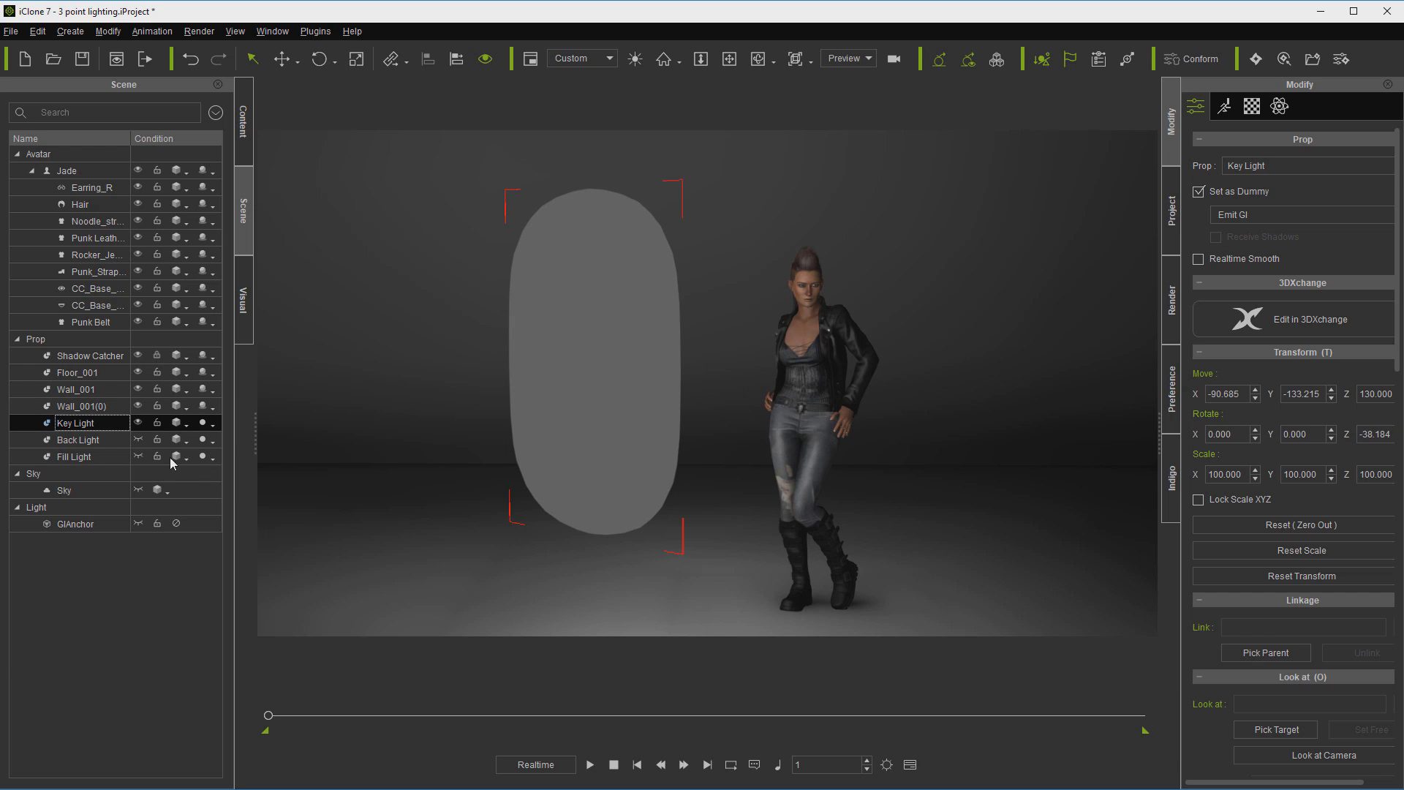
# Step: Turn the Fill Light and the Back Light visible again to rebuild the three-point setup around the character
pyautogui.click(83, 458)
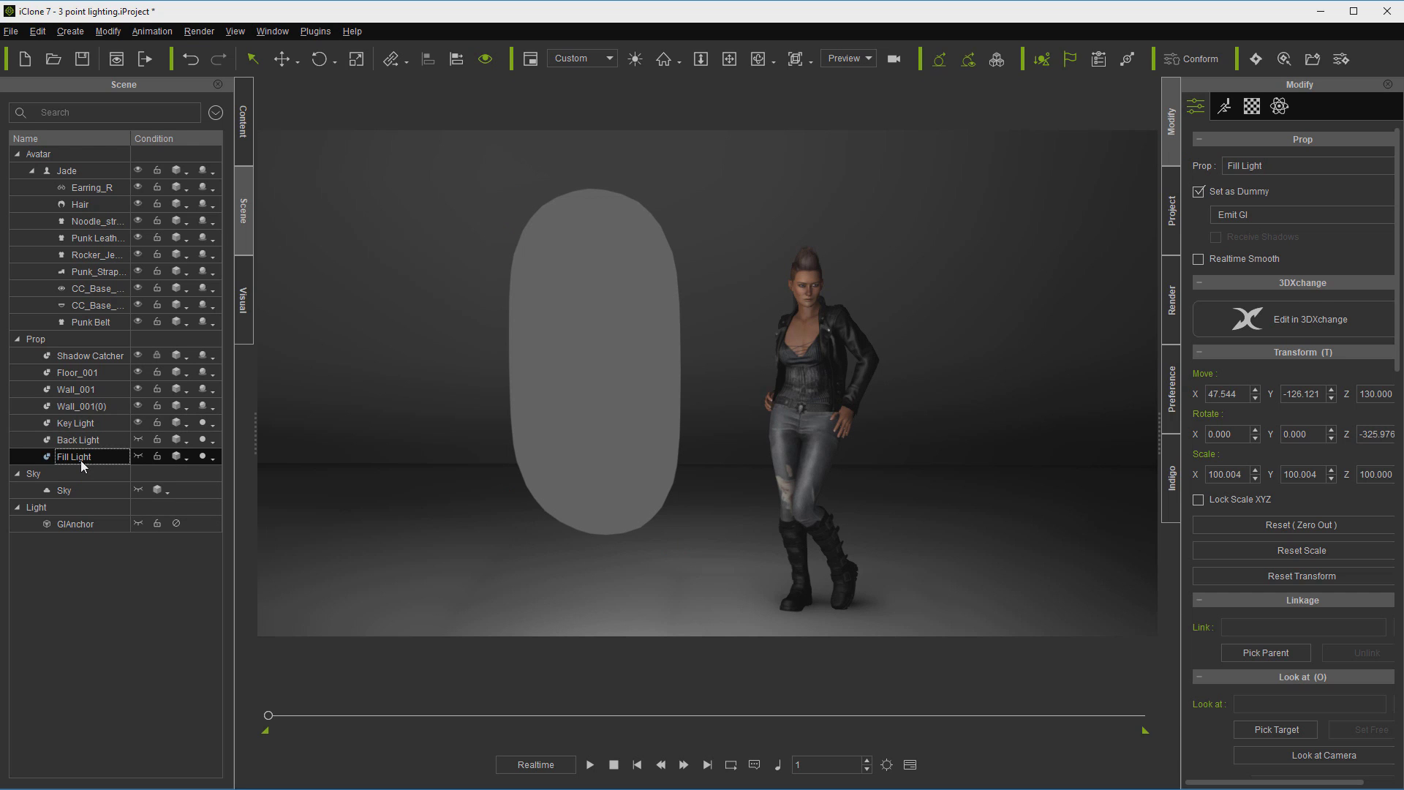
pyautogui.click(137, 456)
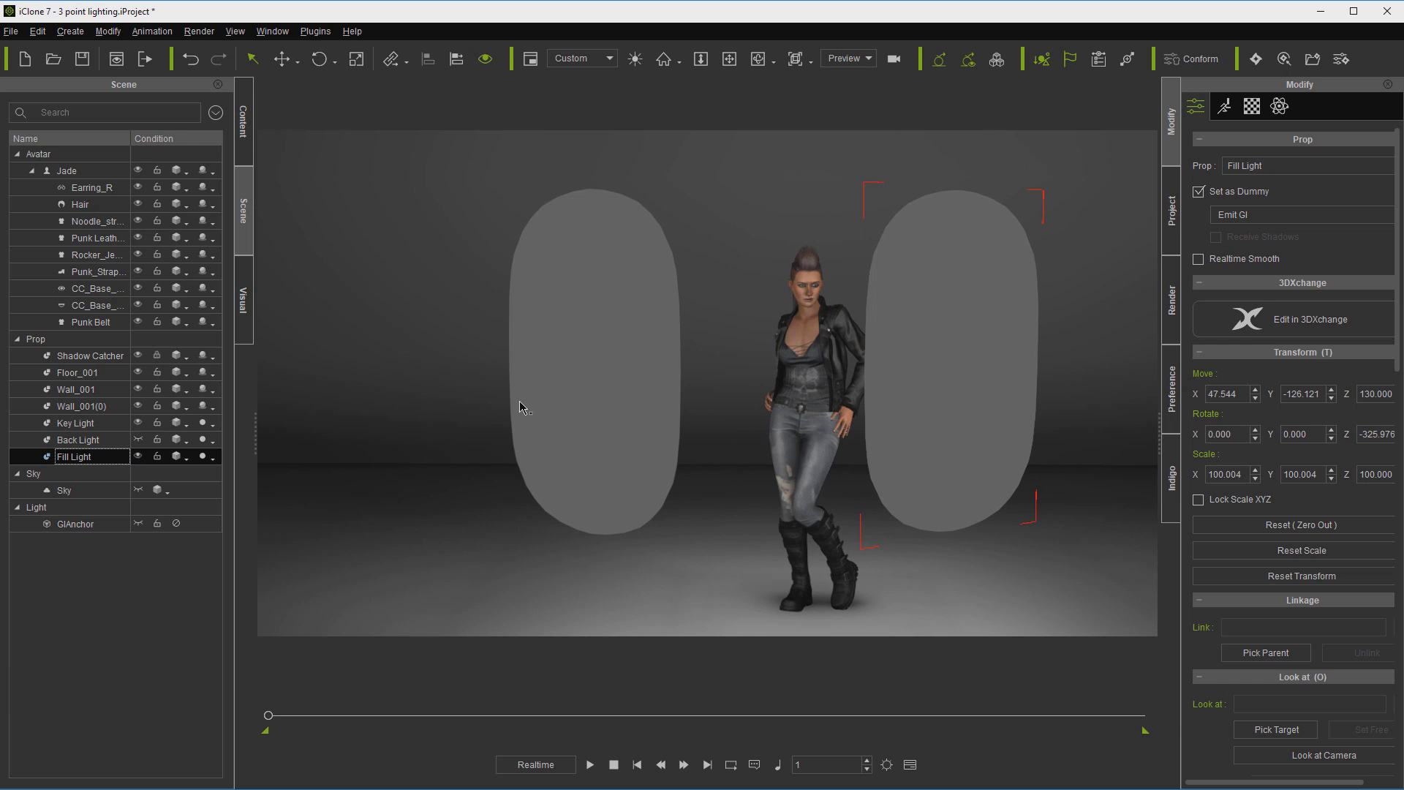
pyautogui.click(140, 441)
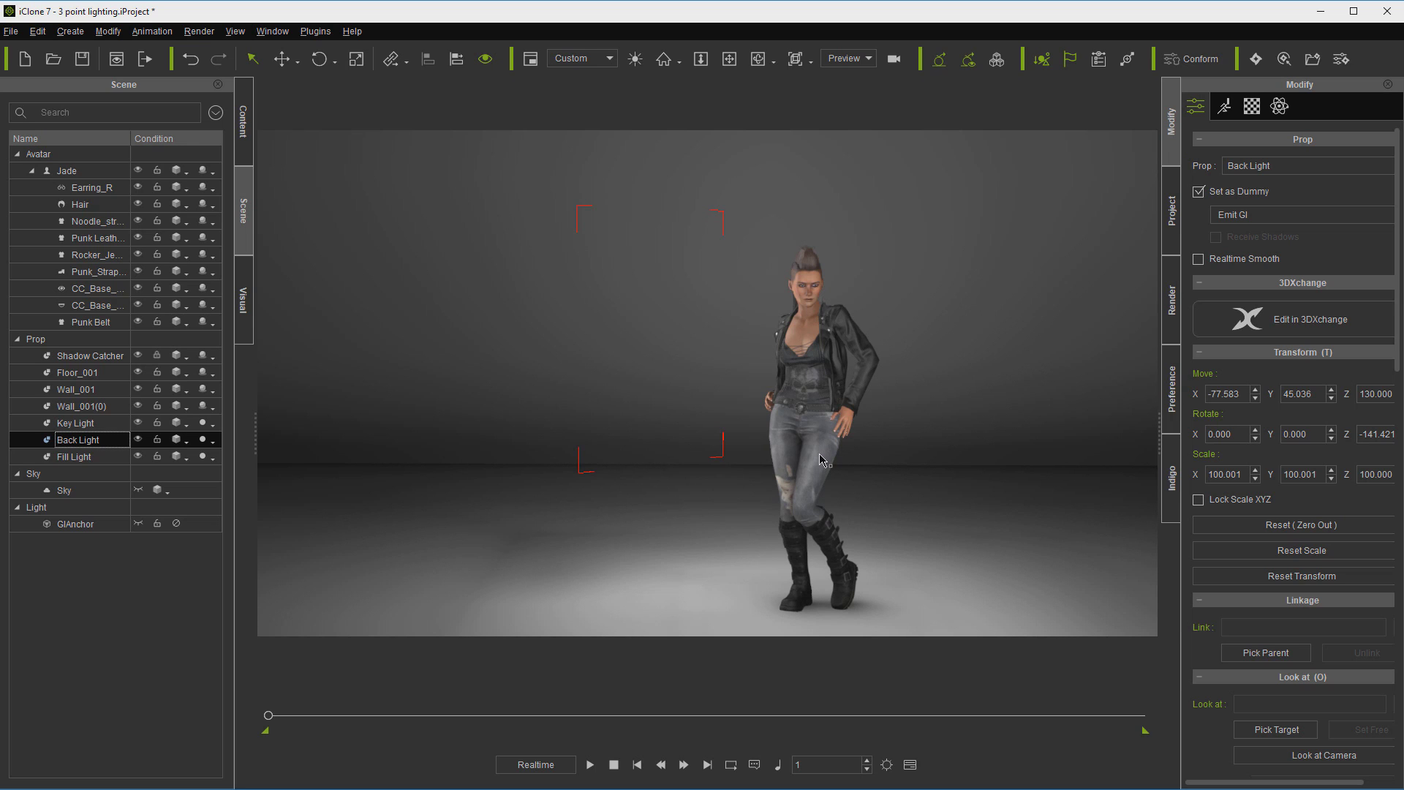
# Step: Compare the lighting on the character by switching the Key Light and the Fill Light off and back on in turn
pyautogui.click(140, 423)
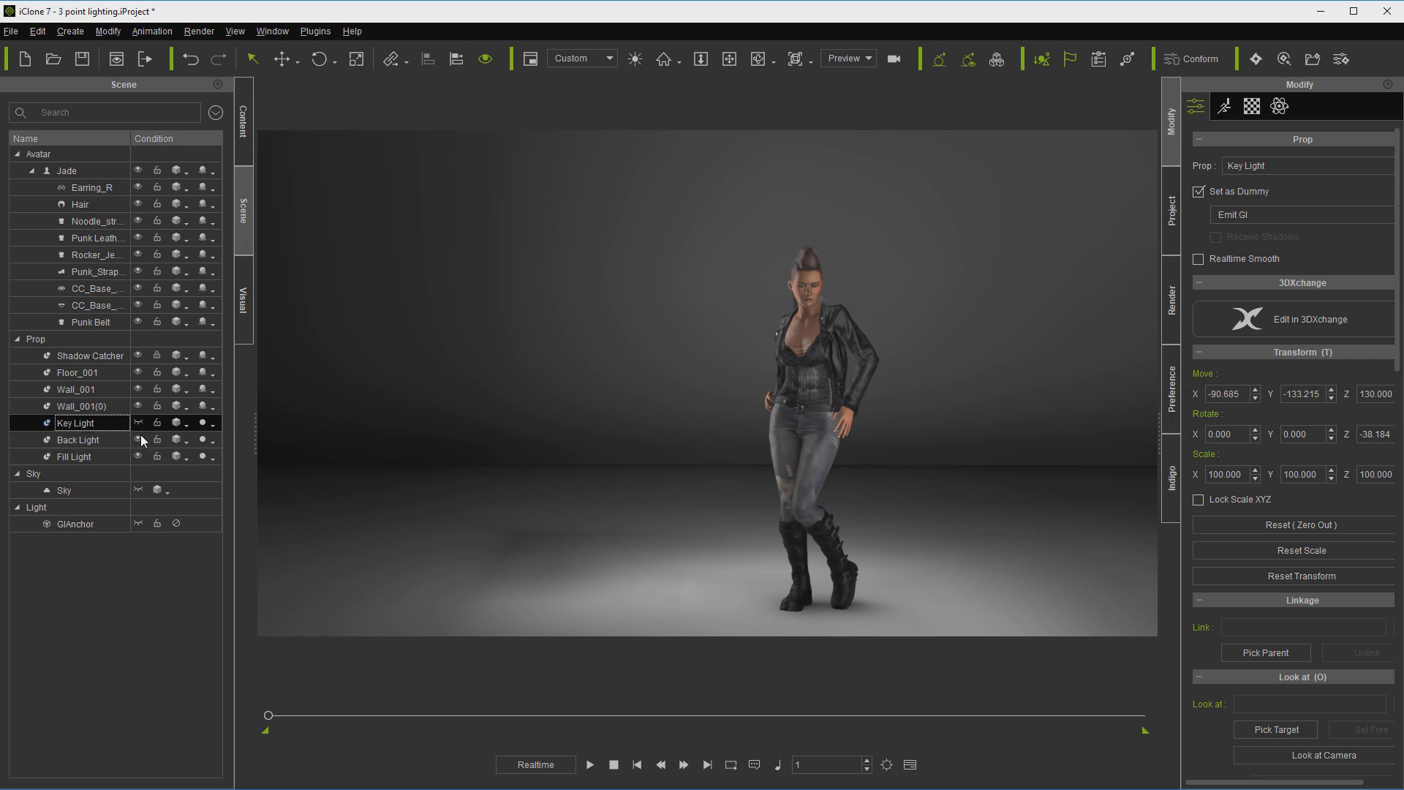
pyautogui.click(138, 423)
pyautogui.click(138, 456)
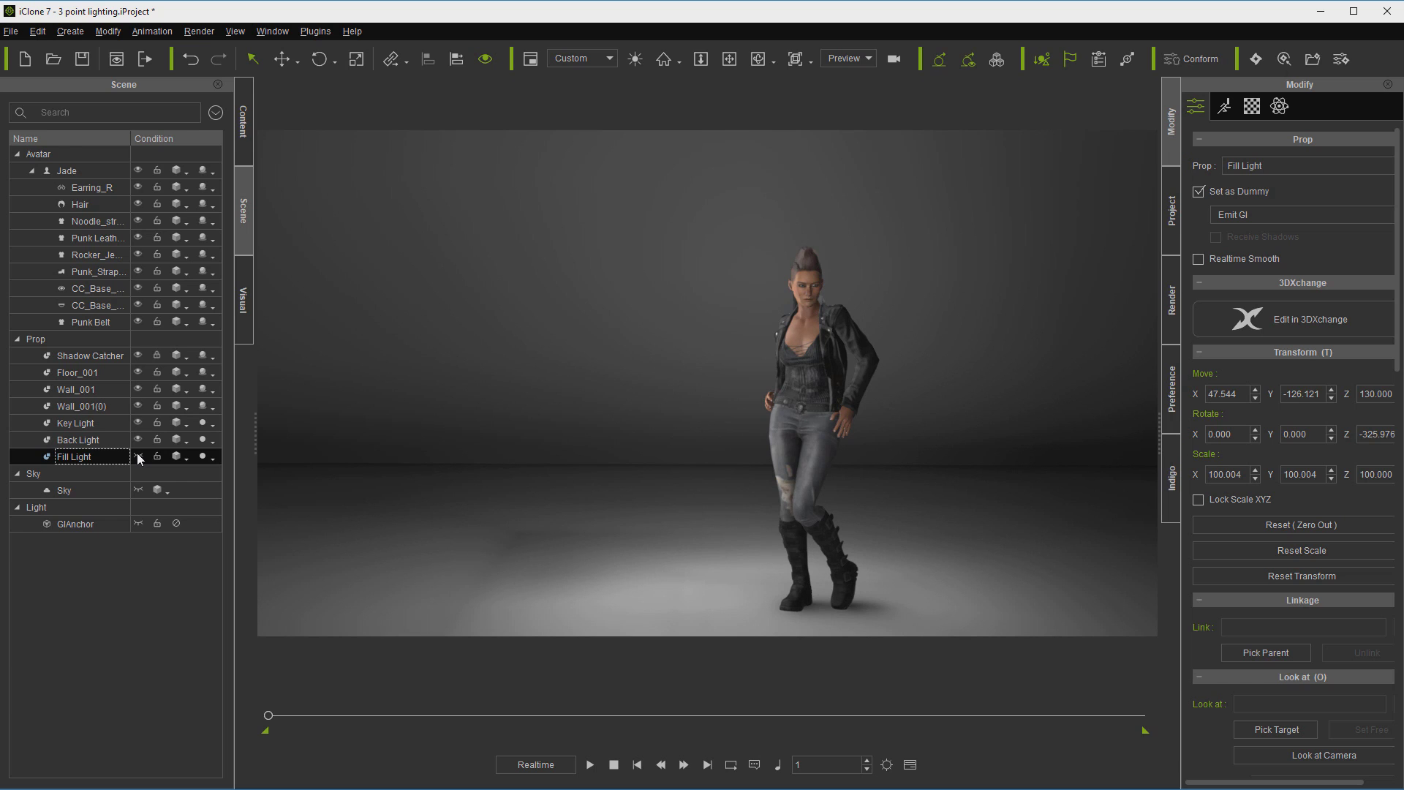
pyautogui.click(138, 457)
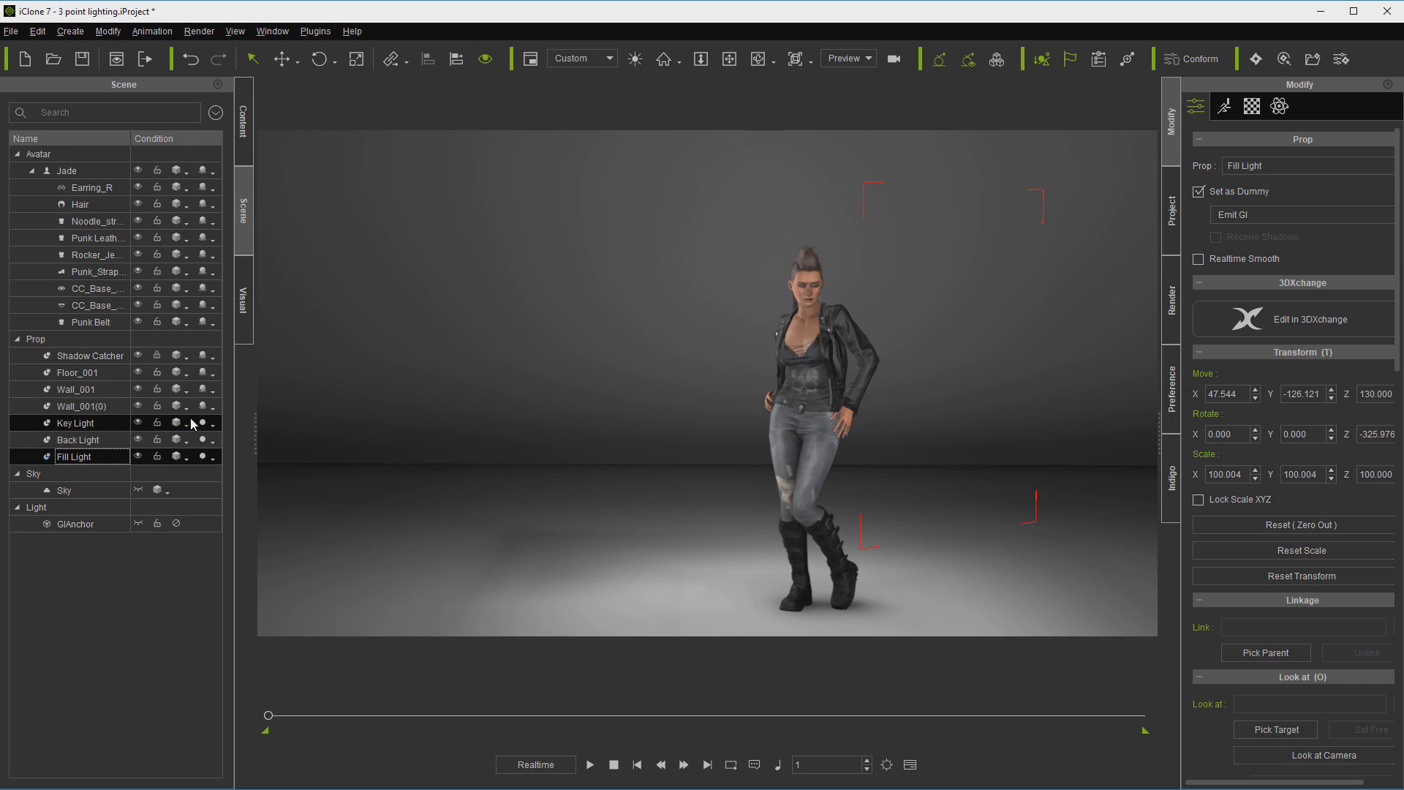